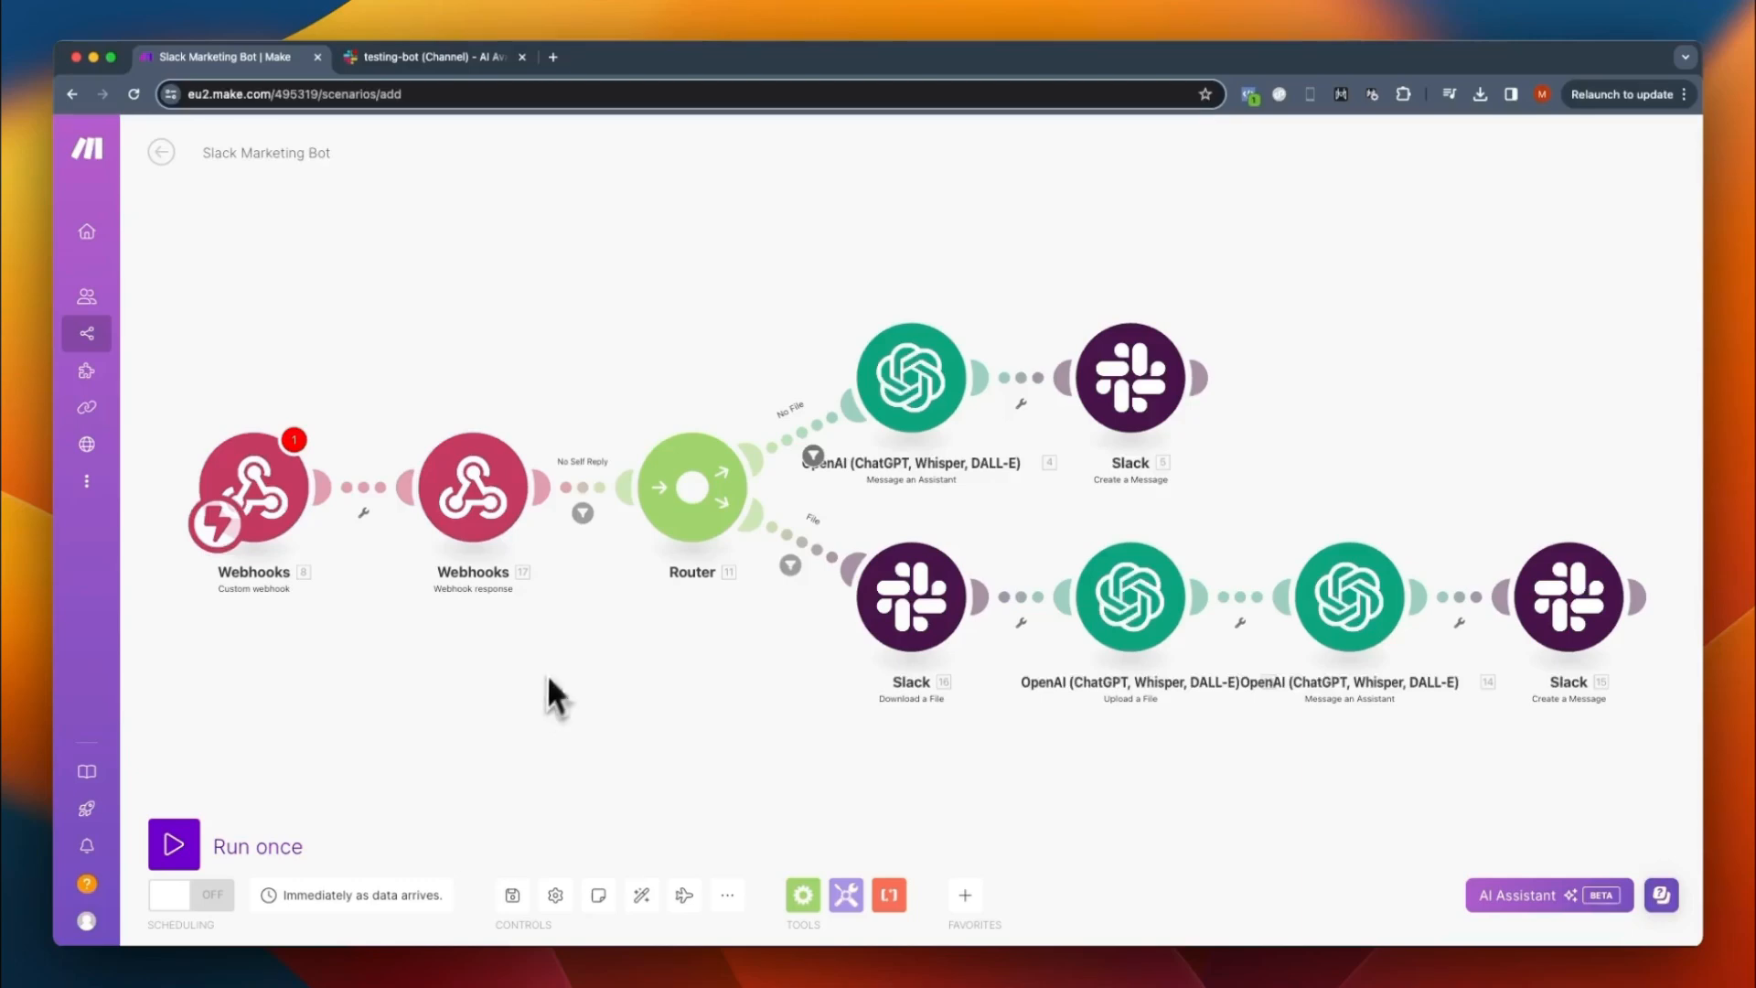
- View the testing-bot channel in Slack, then in Make create a webhook named "Slack Webhook" for the scenario's Custom webhook trigger
left_click(447, 60)
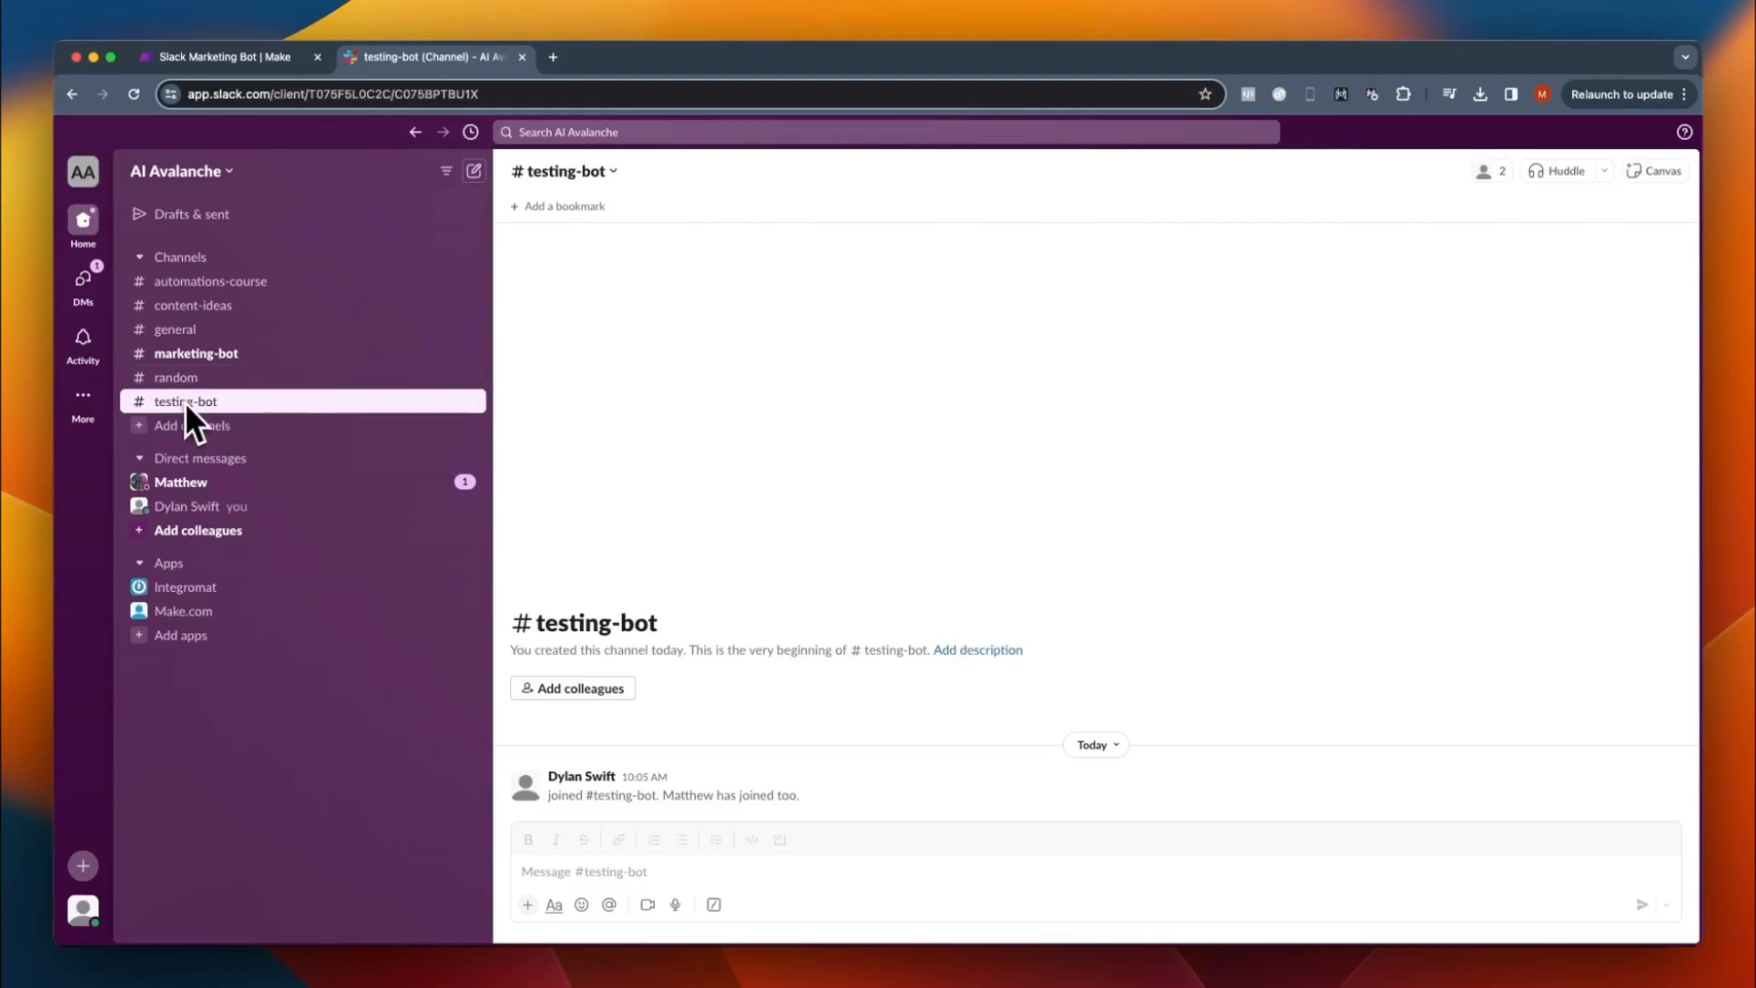
left_click(230, 56)
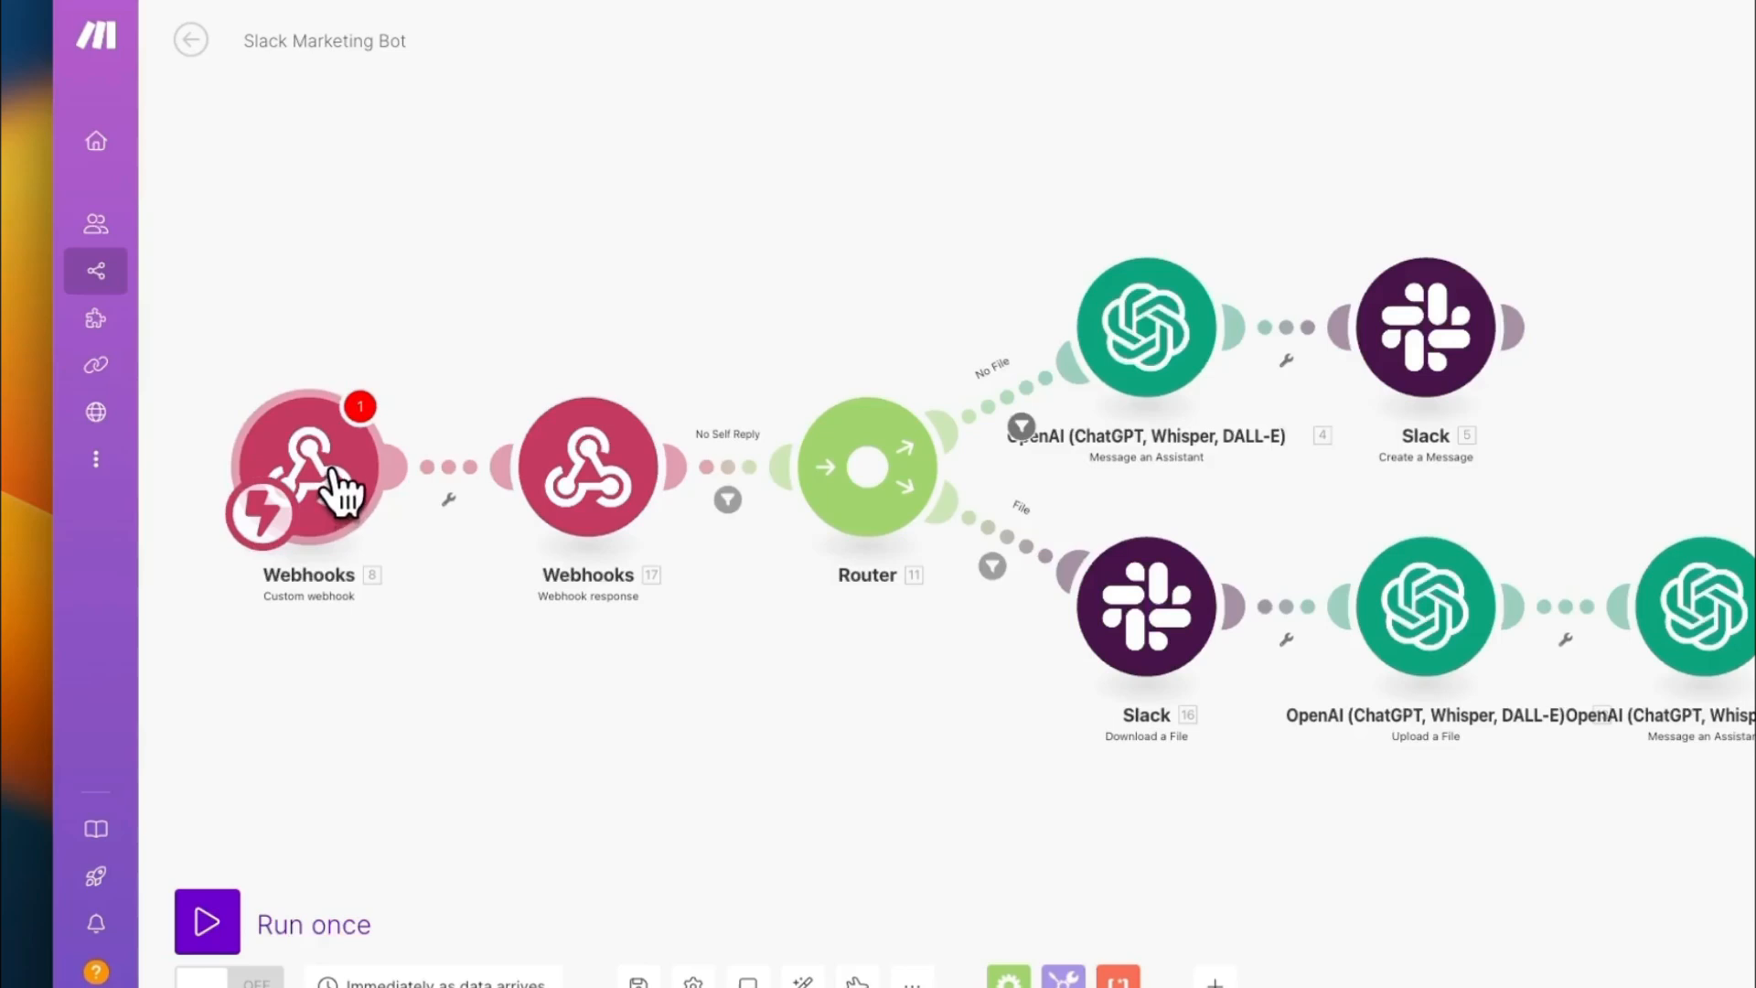
left_click(343, 494)
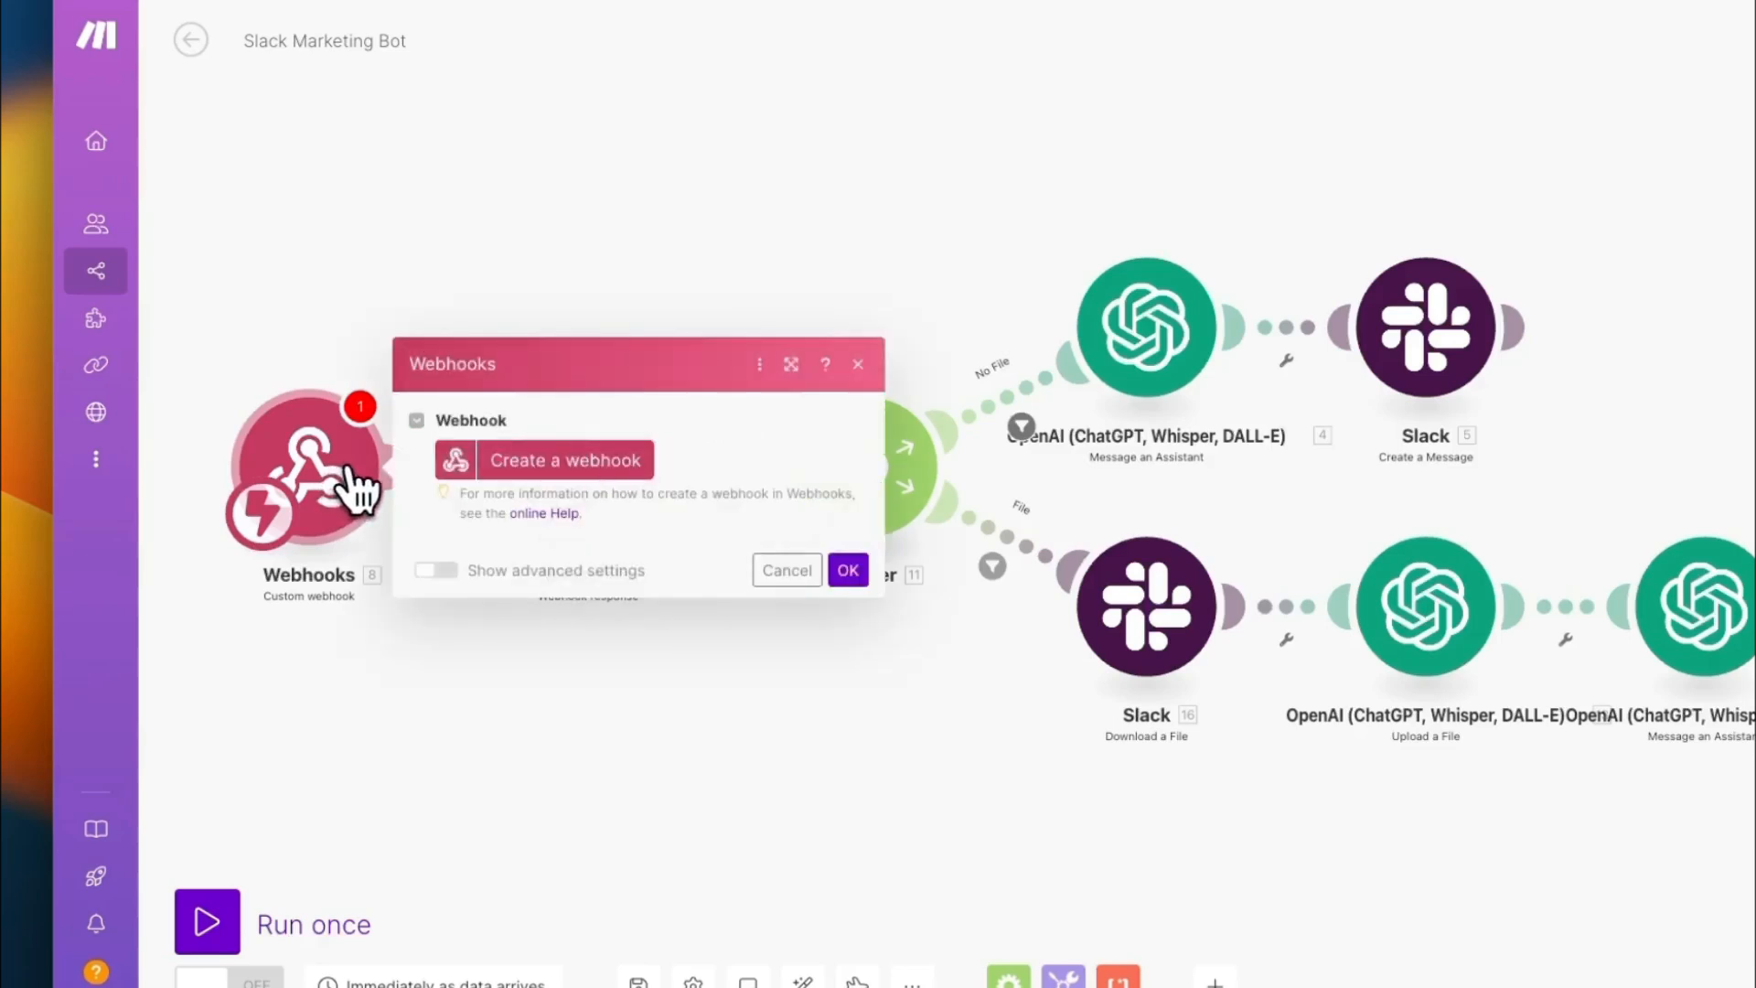
left_click(559, 468)
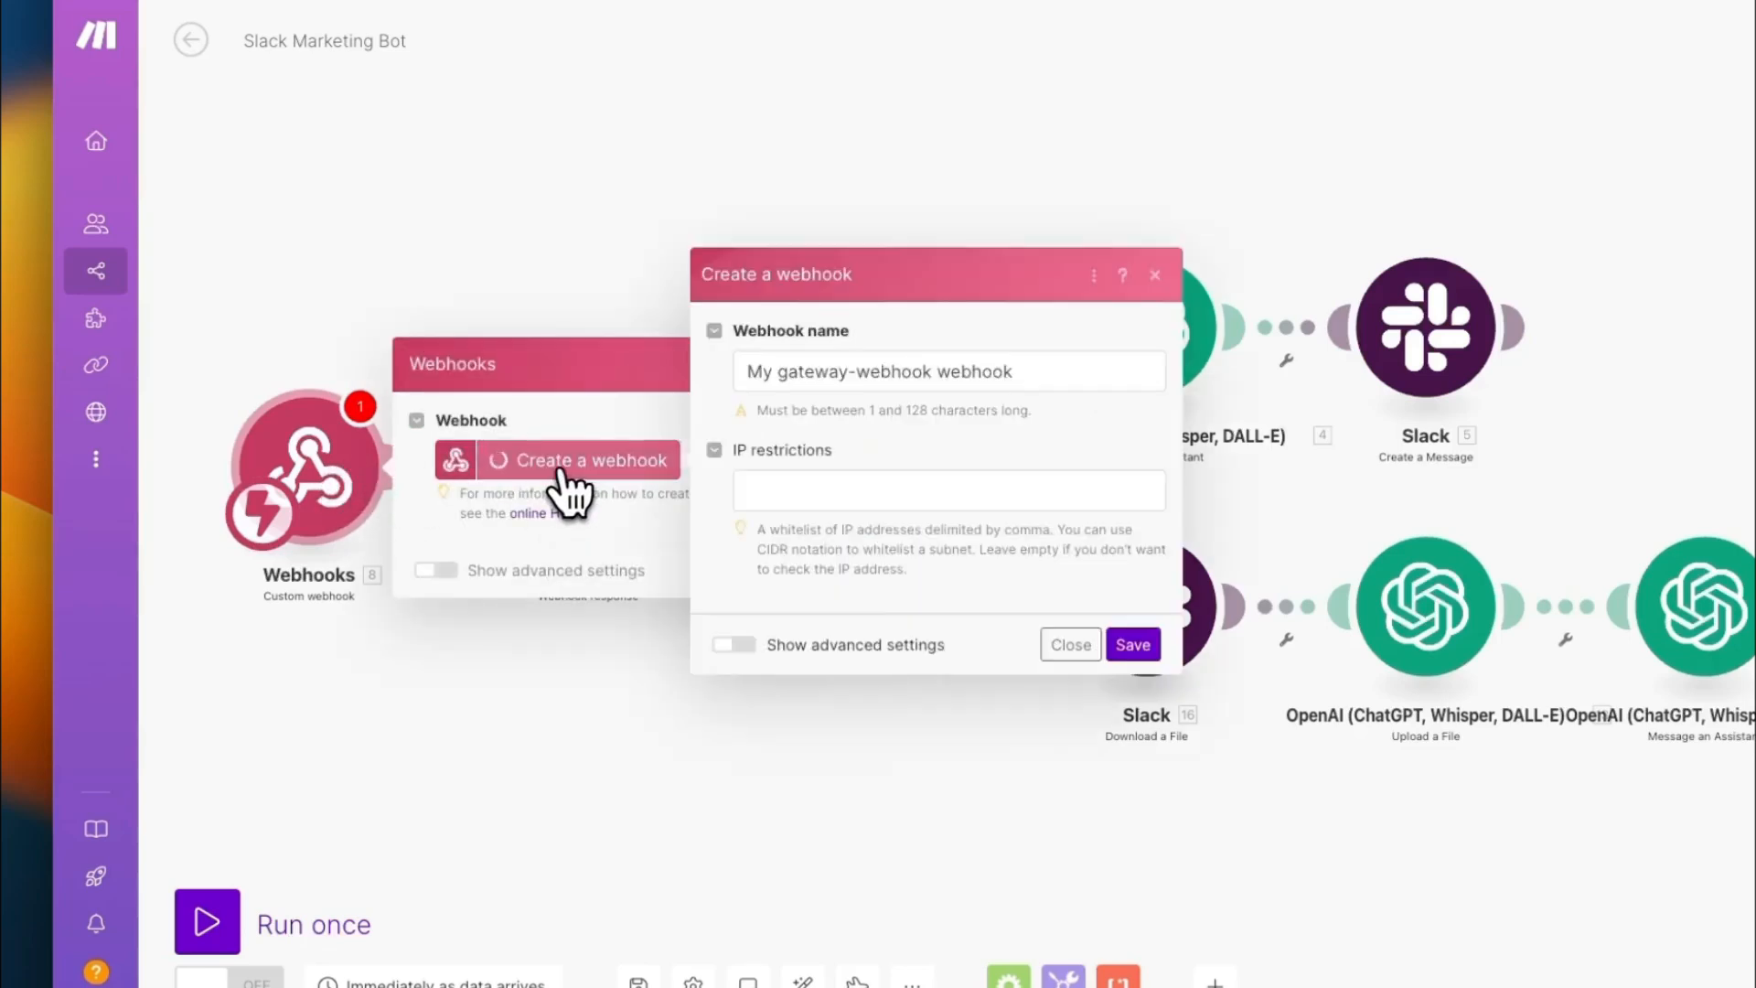
triple_click(792, 371)
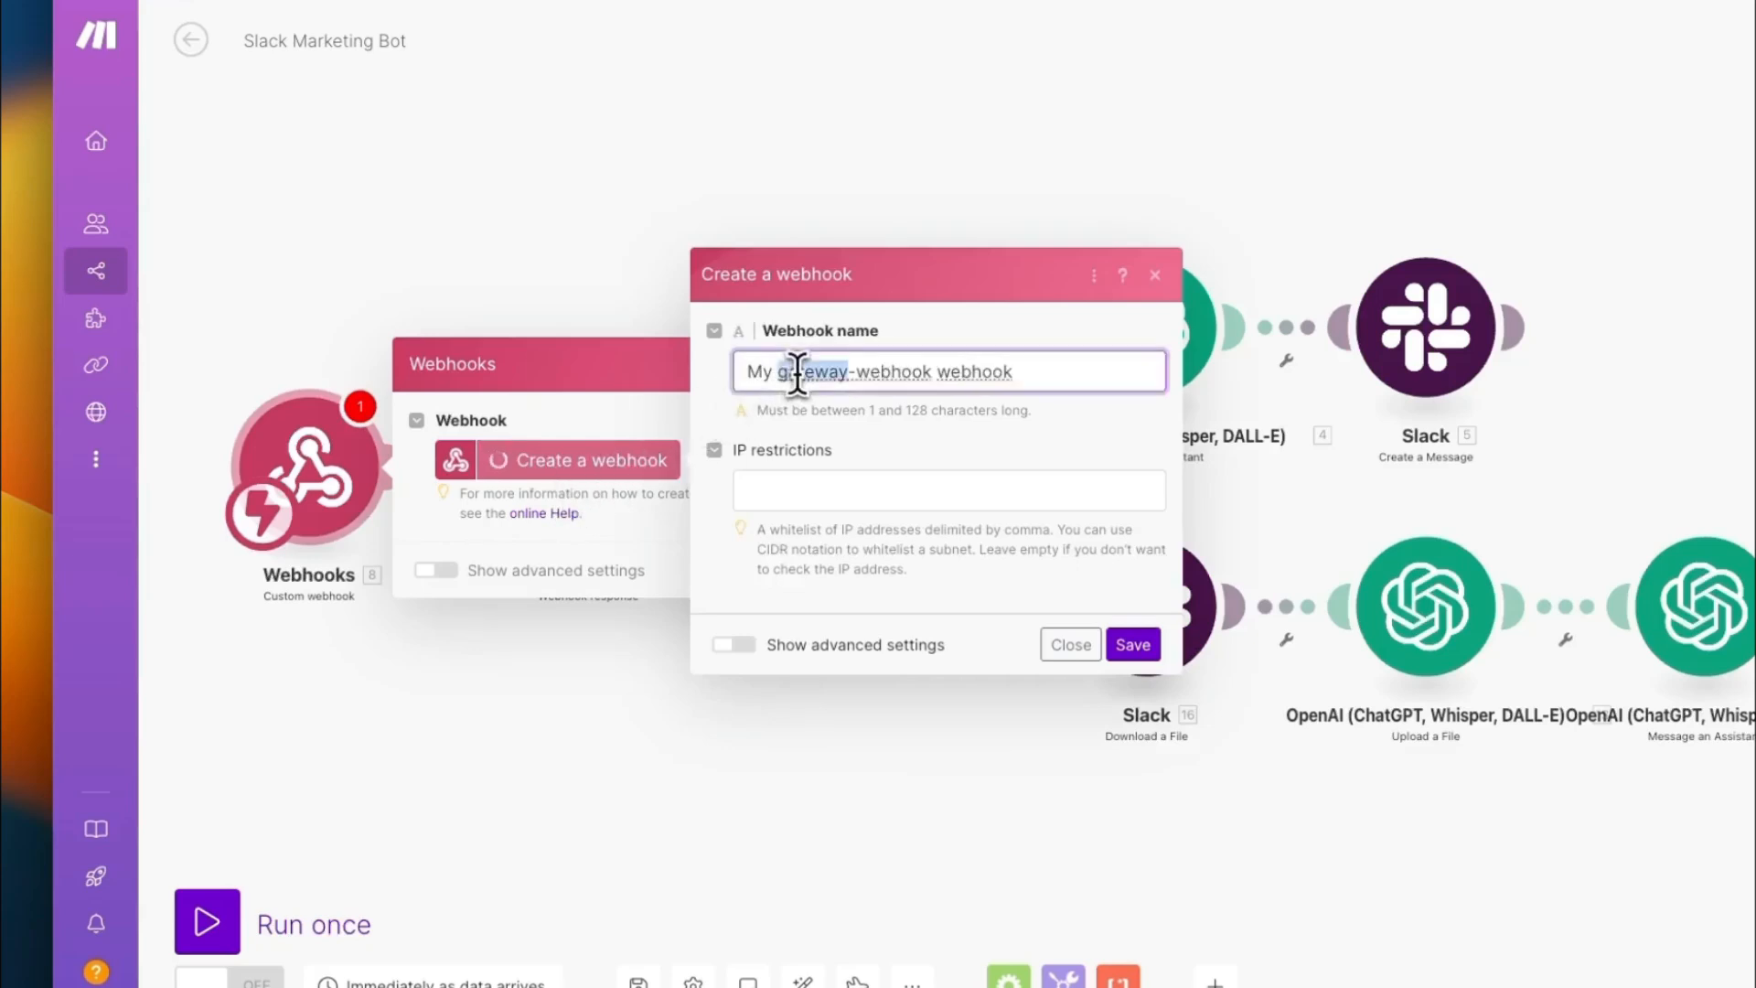
type("Slack")
type(" Webook")
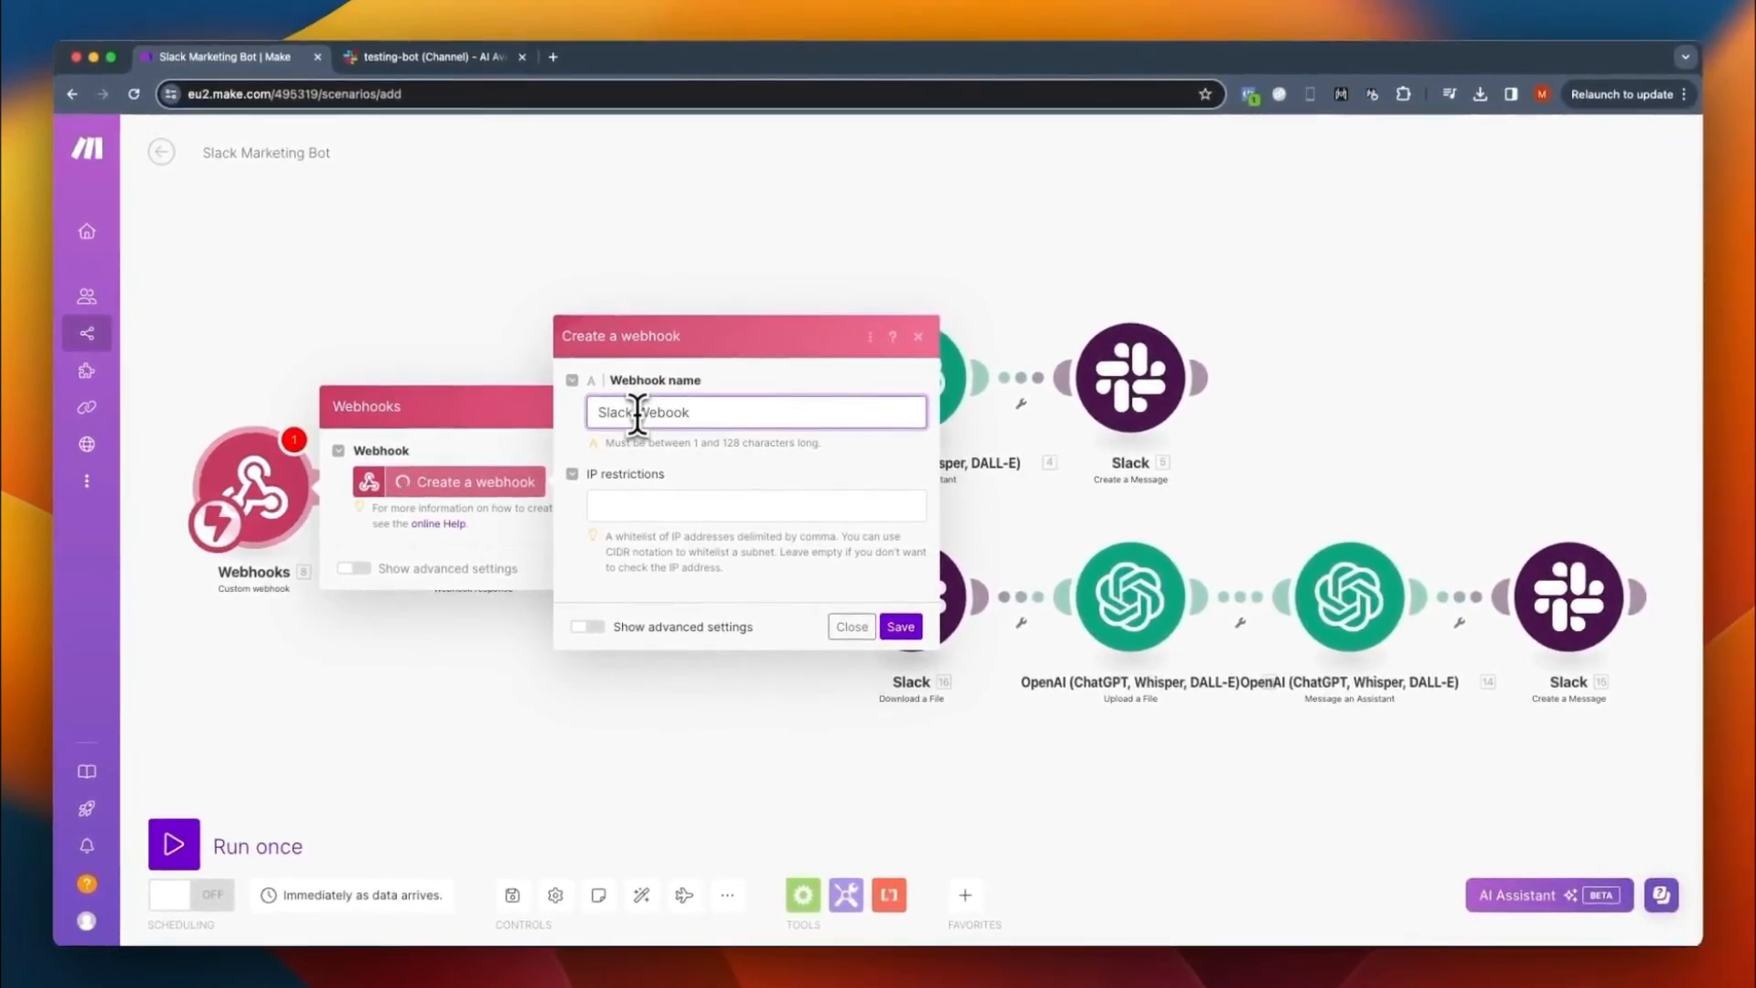
key("BackSpace")
key("BackSpace")
key("BackSpace")
type("hook")
left_click(898, 627)
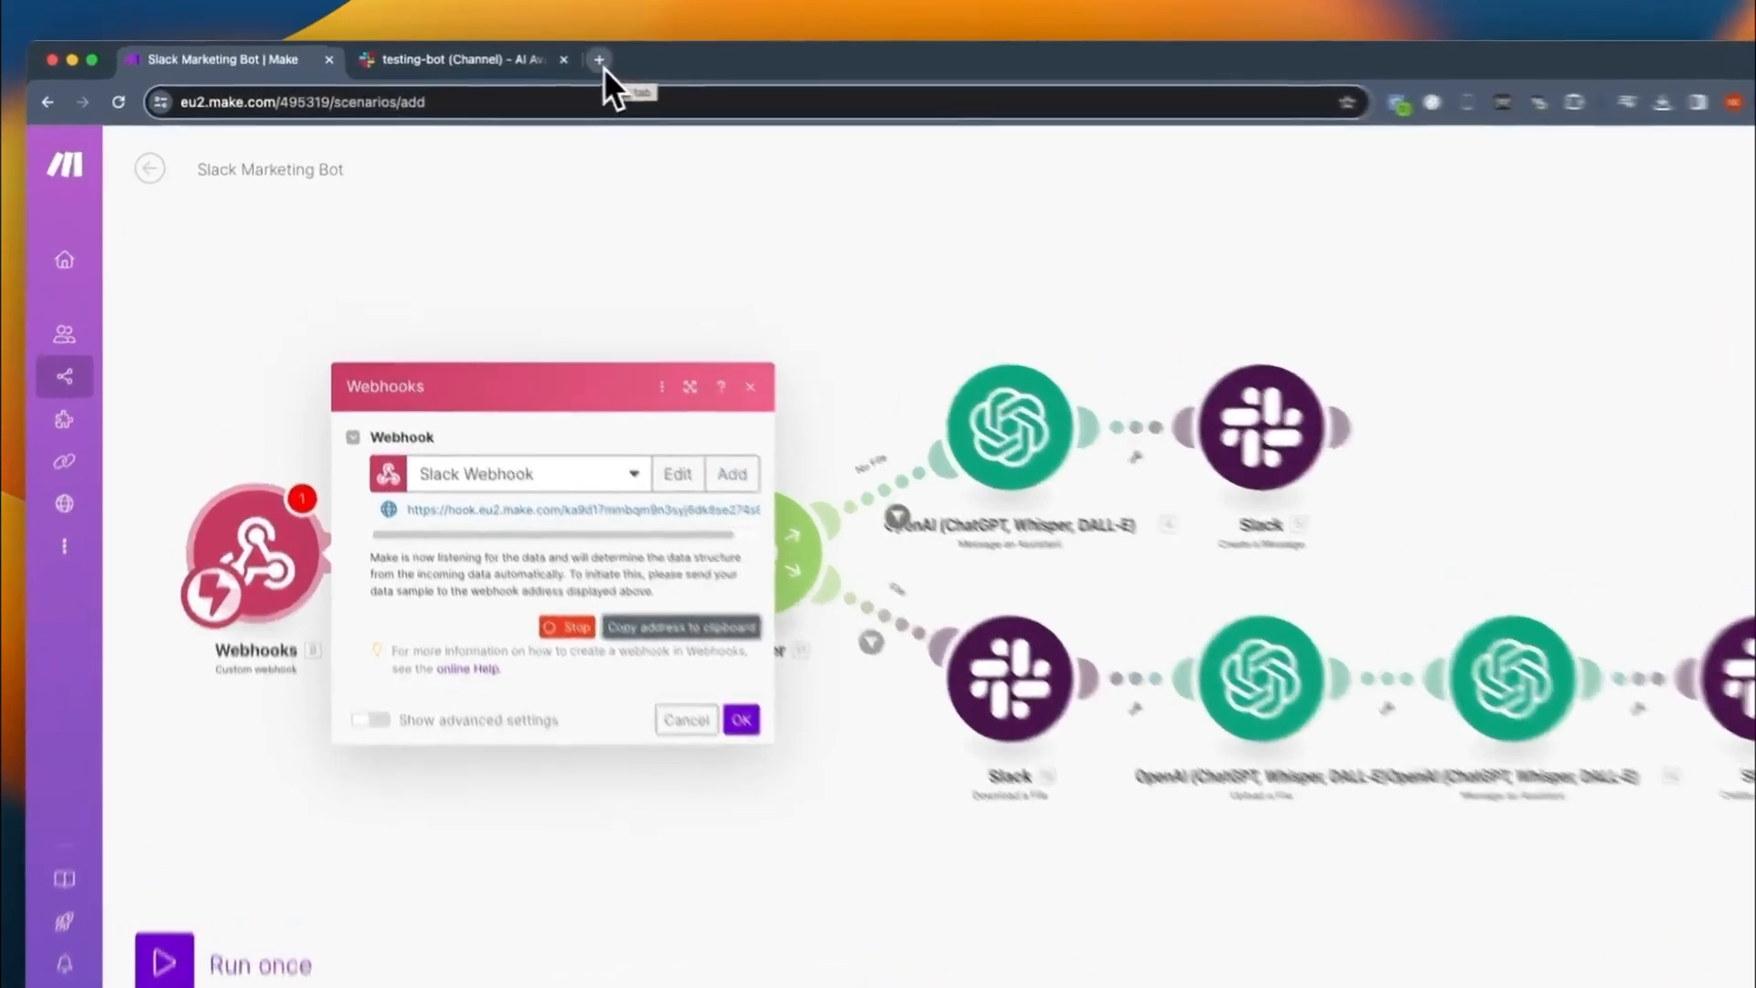
- Search Google for "slack apps" in a new browser tab and open the Slack API's Your Apps page
left_click(553, 56)
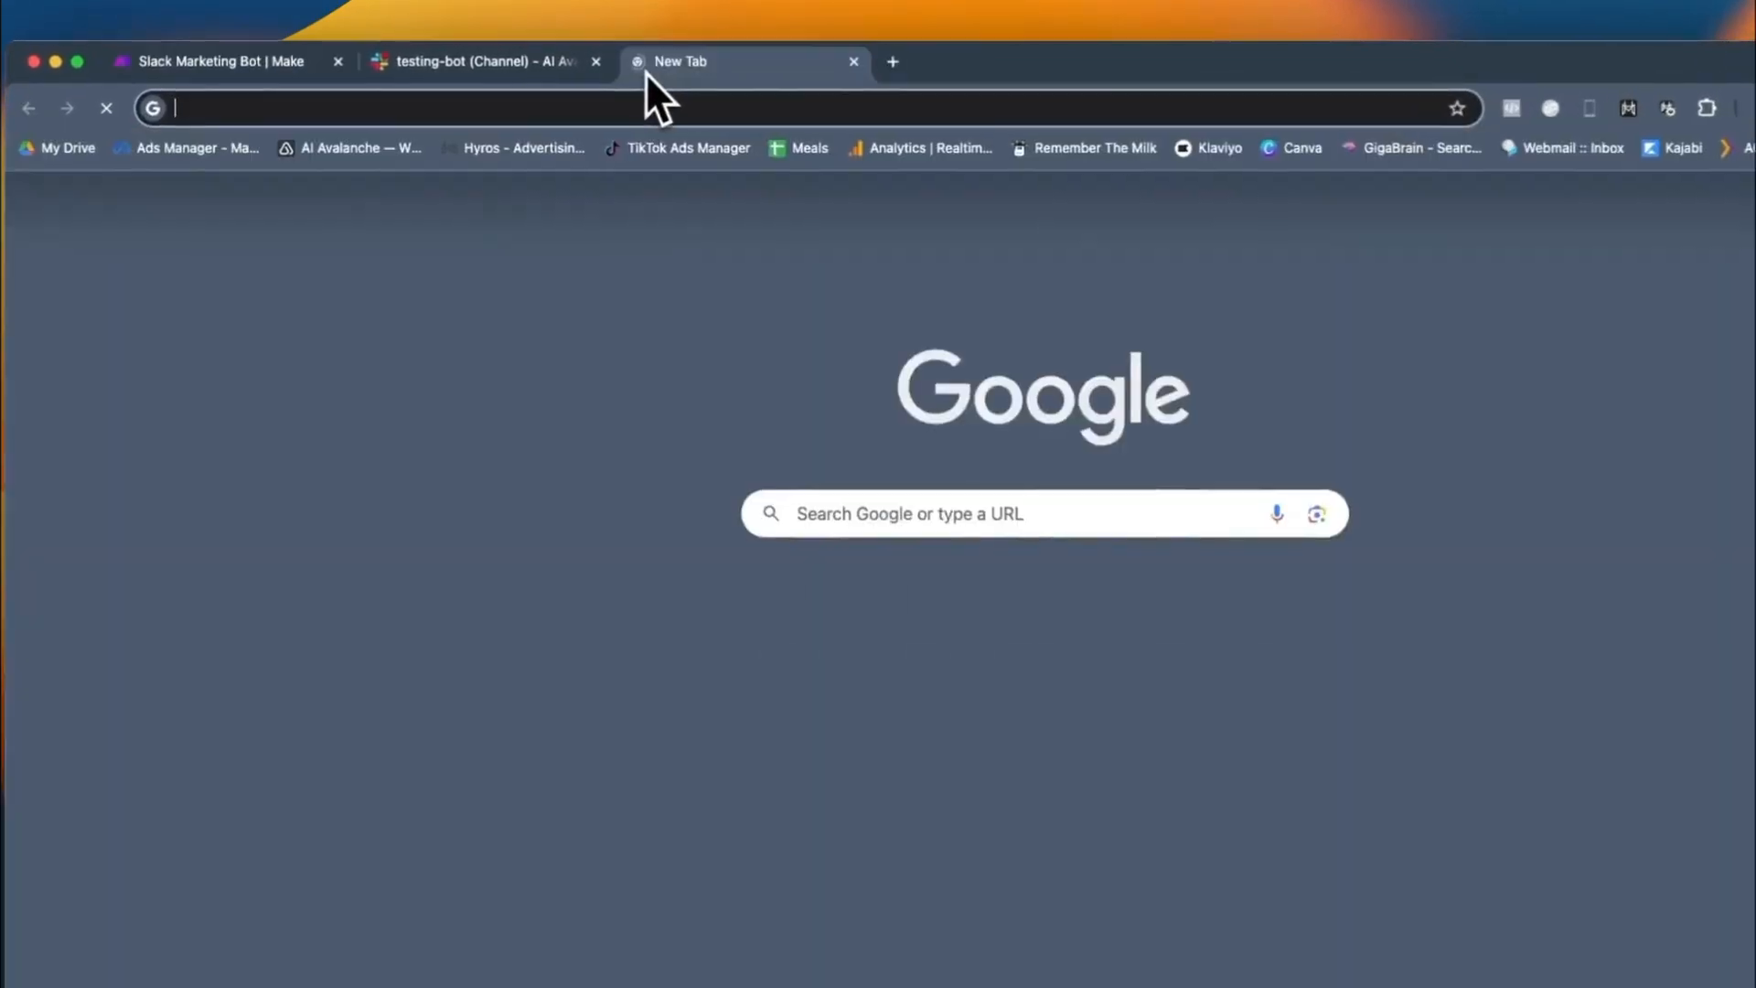
type("slack a")
key("Return")
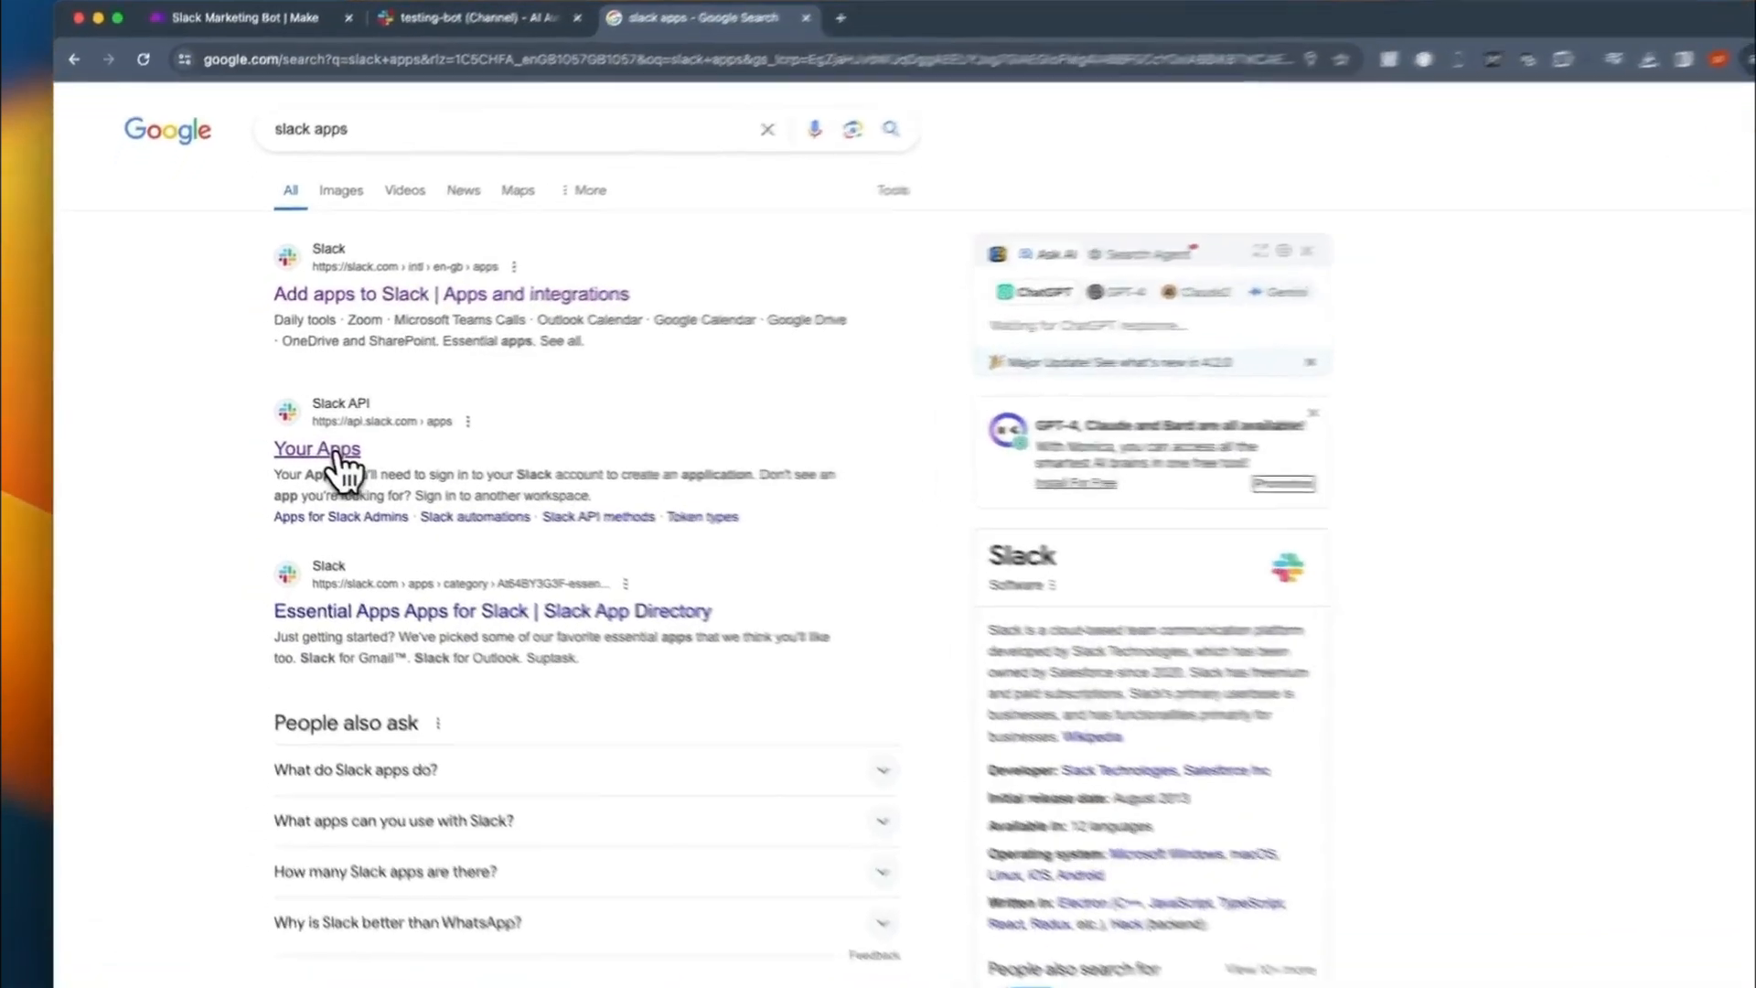
left_click(339, 453)
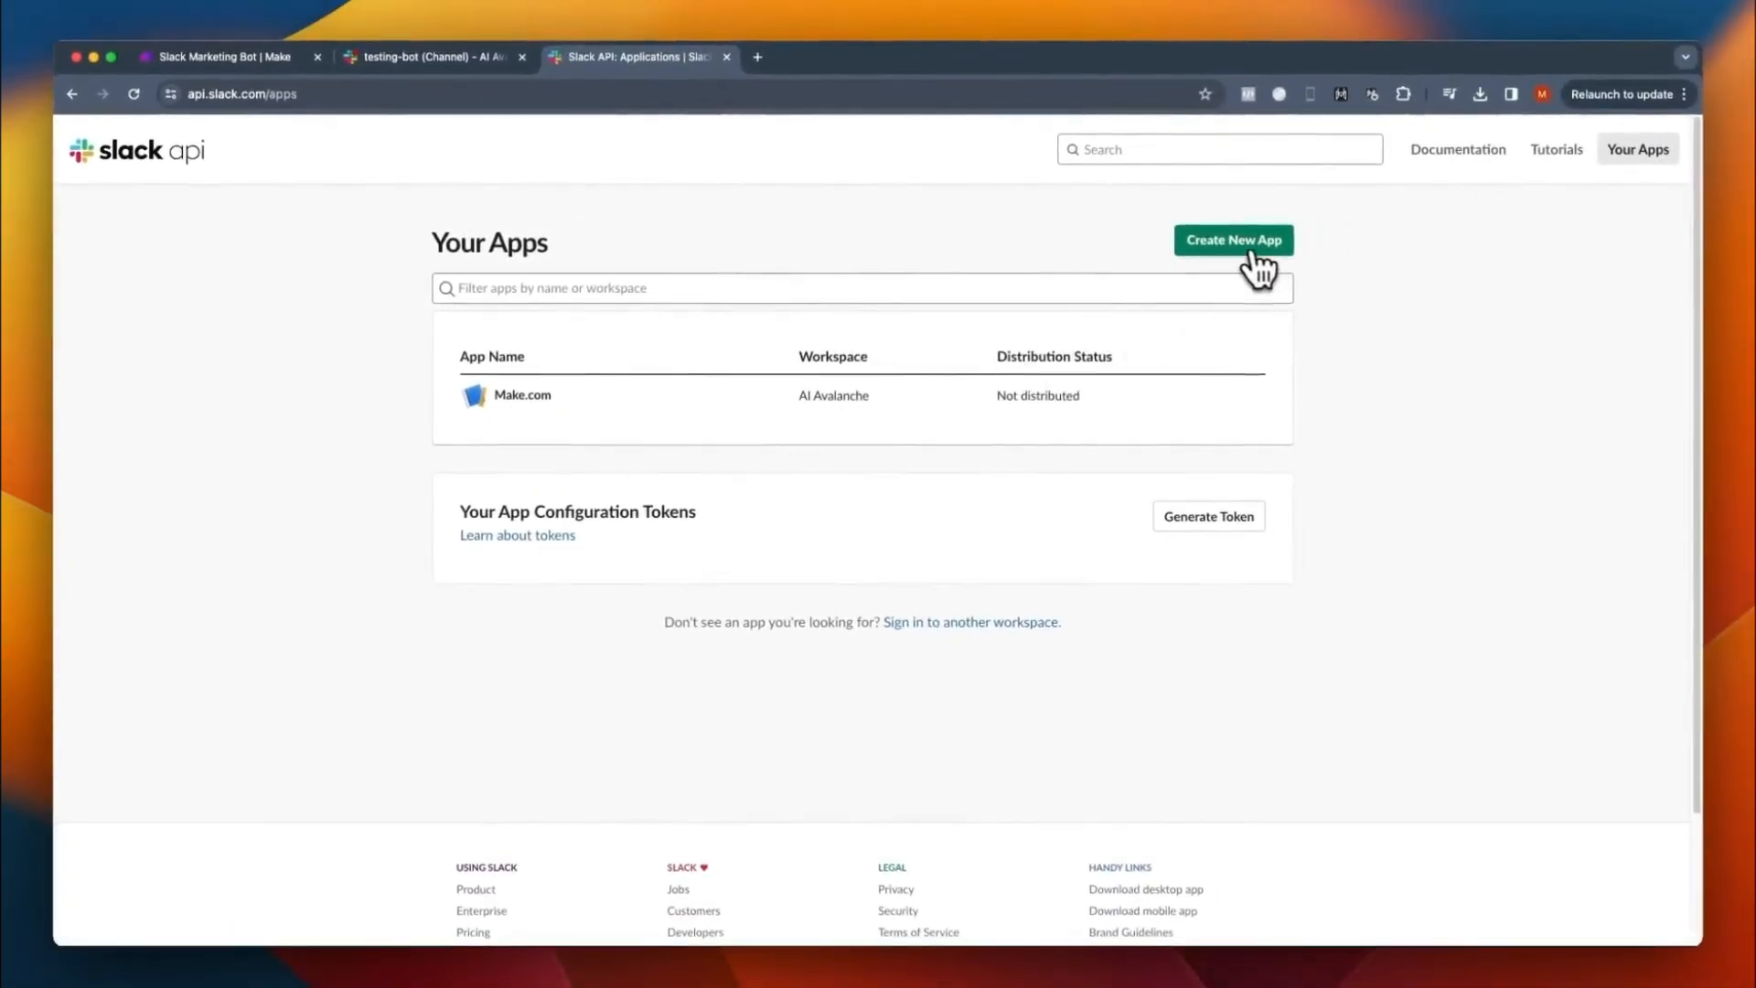
- Create a Slack app from scratch named "Make.com 2" in the AI Avalanche workspace
left_click(1234, 245)
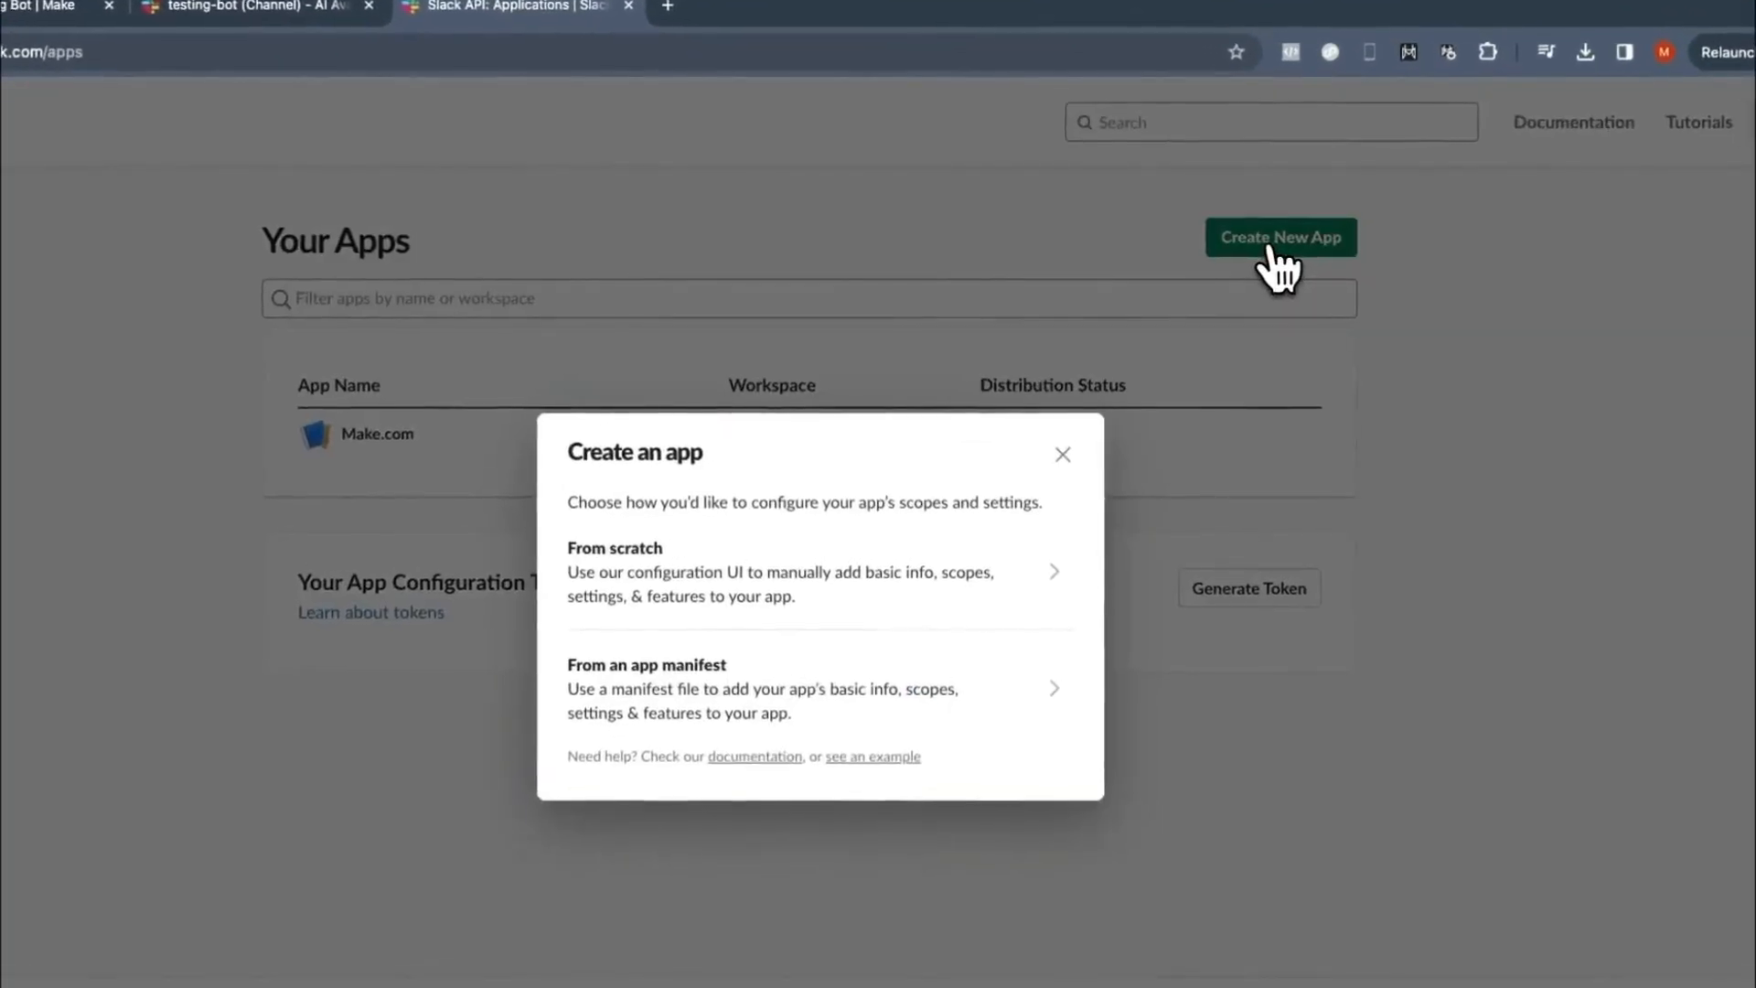
left_click(660, 587)
left_click(650, 467)
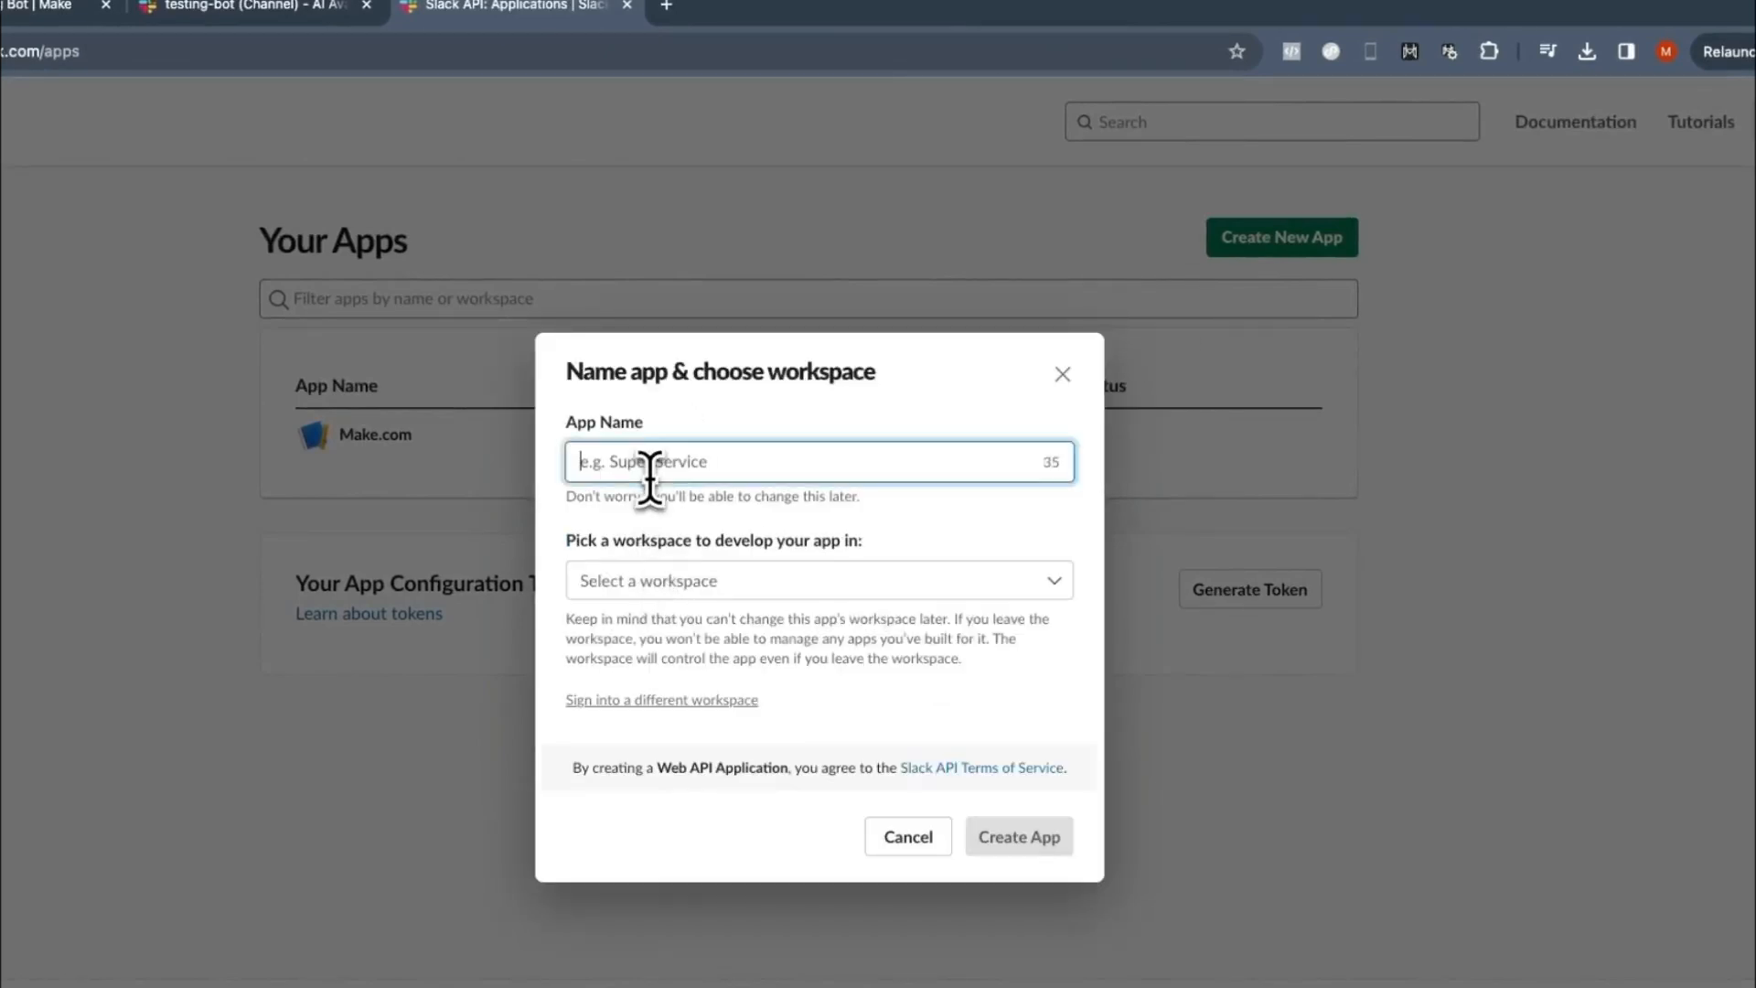
type("Make.c")
type("om 2")
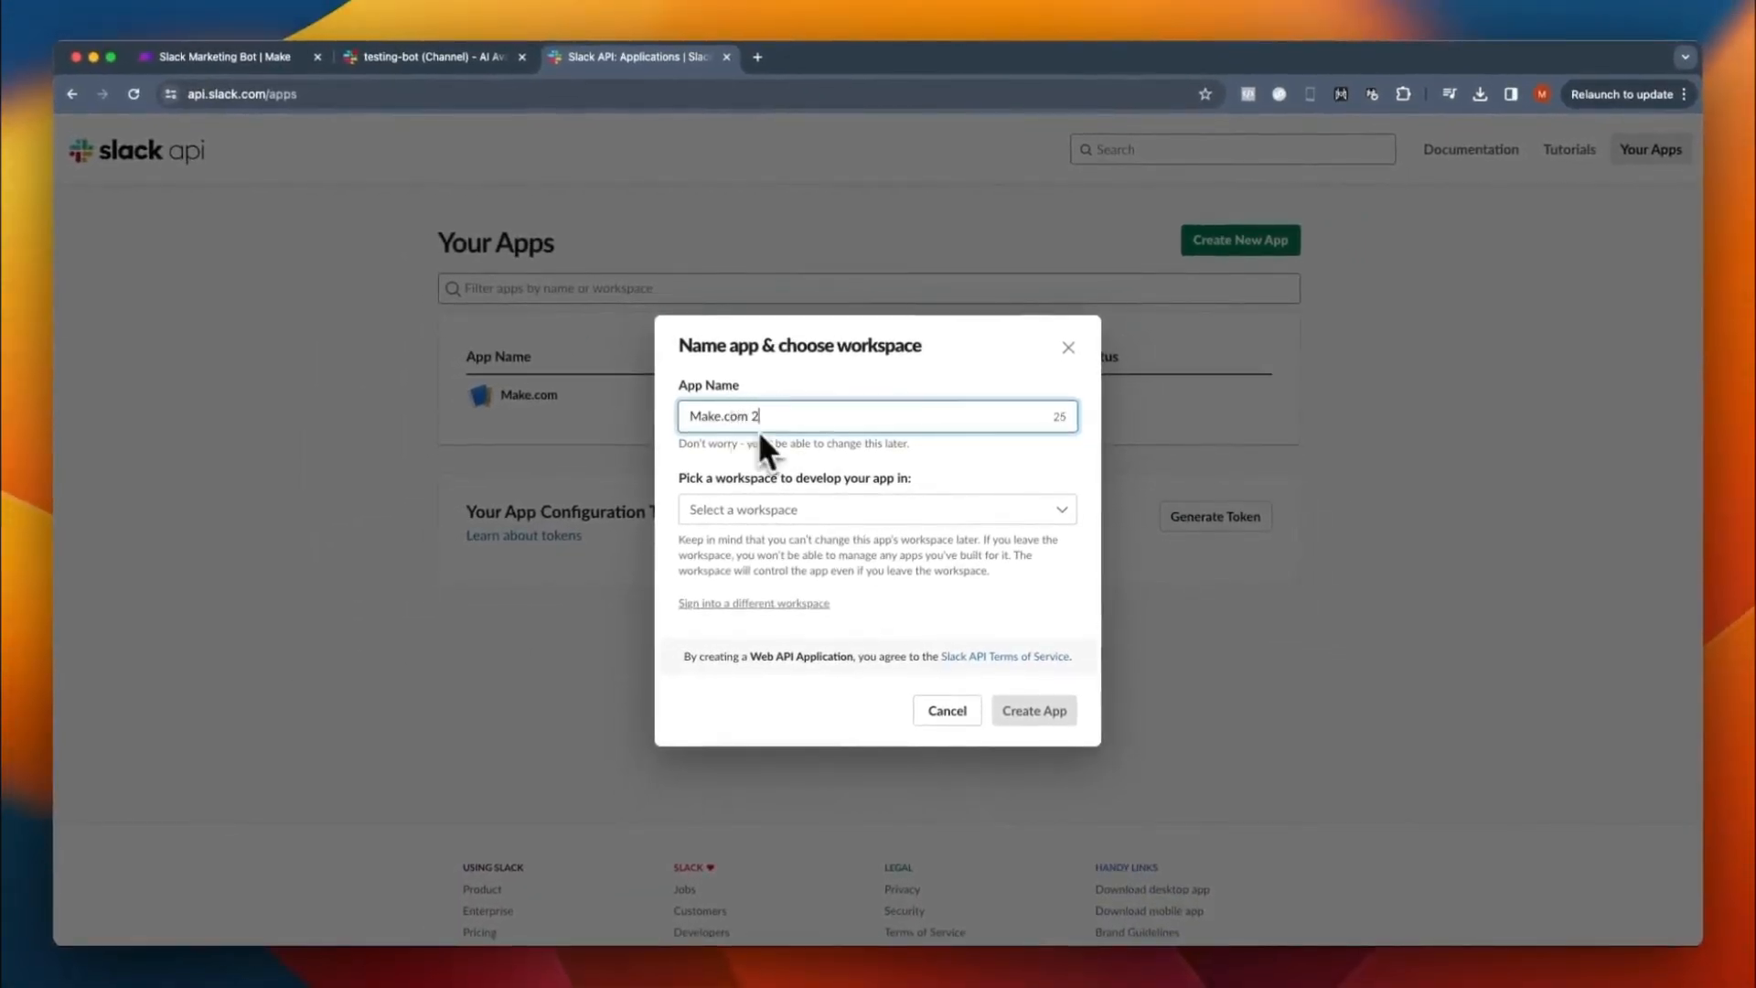
left_click(777, 511)
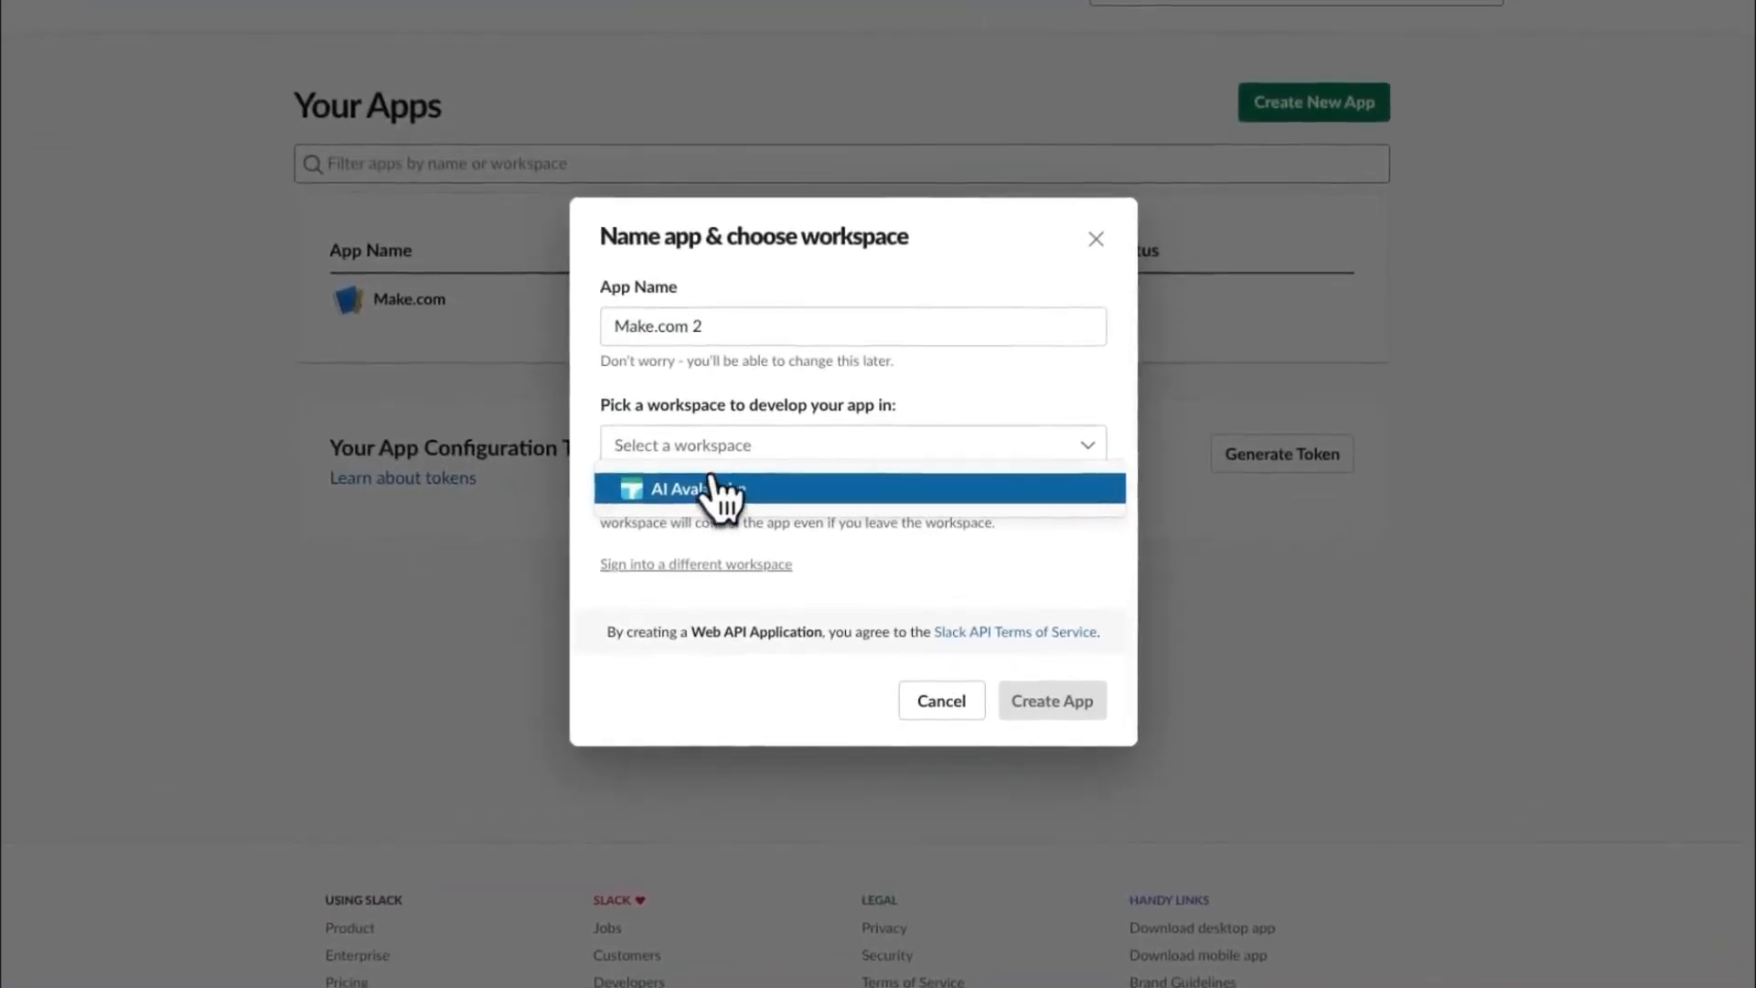
left_click(700, 499)
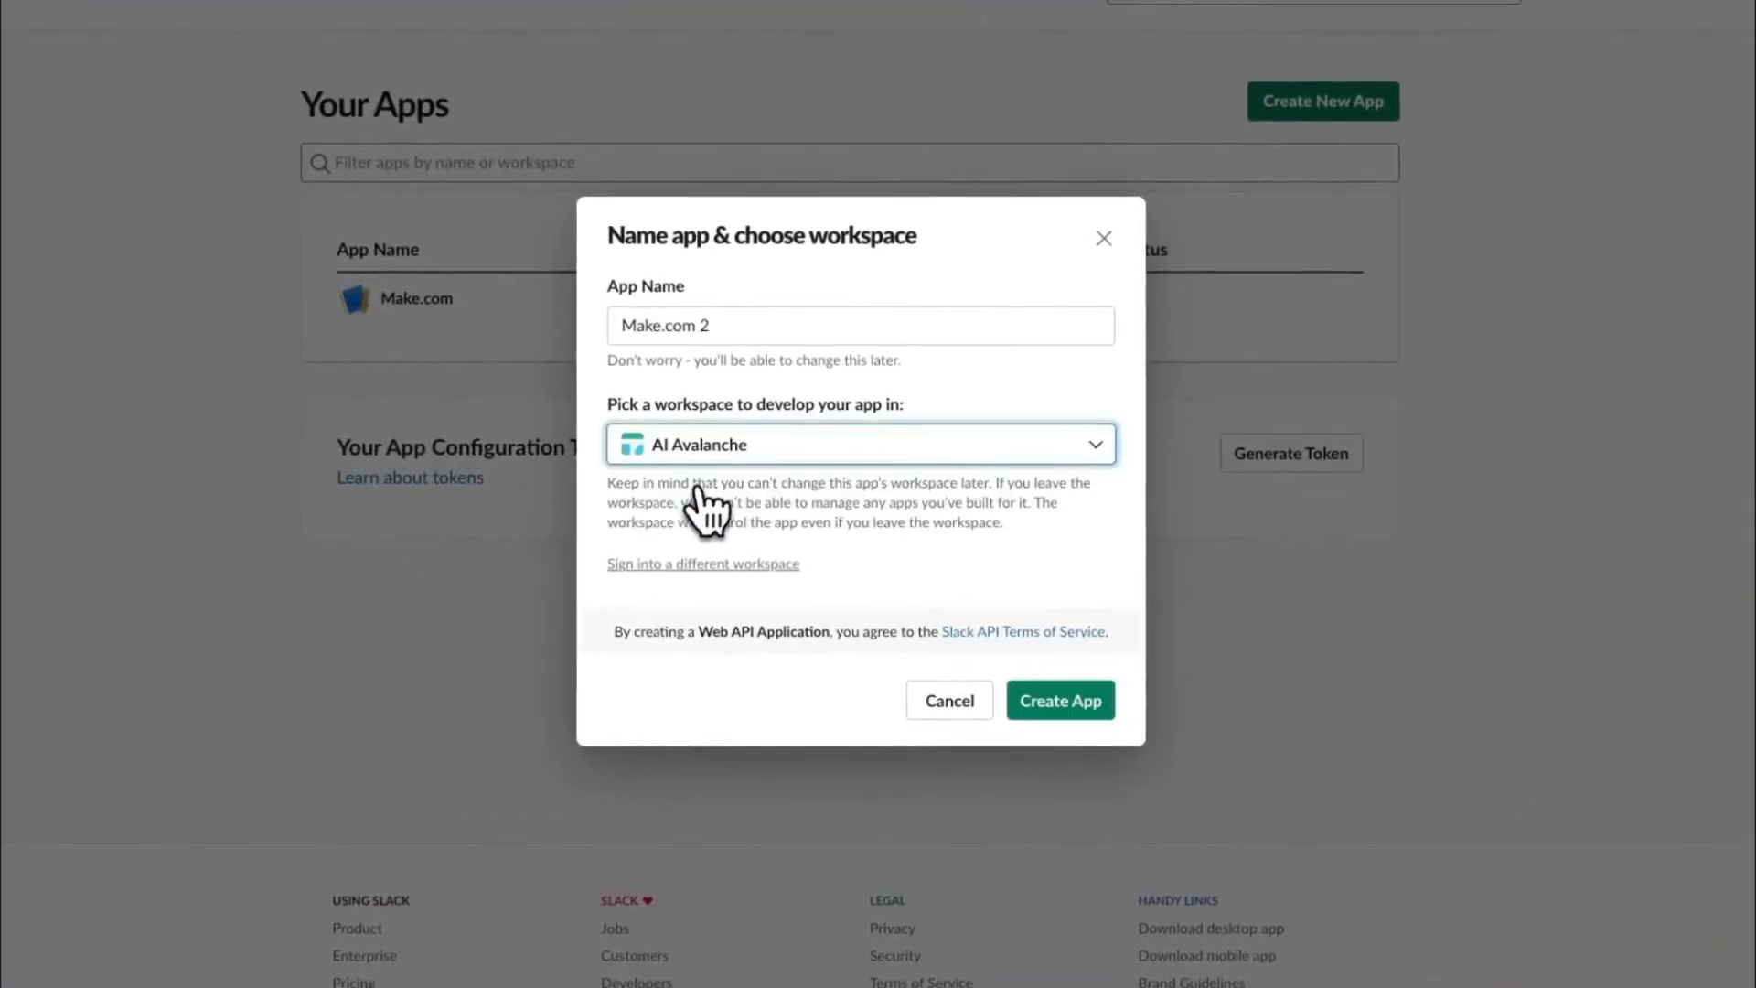
left_click(1066, 702)
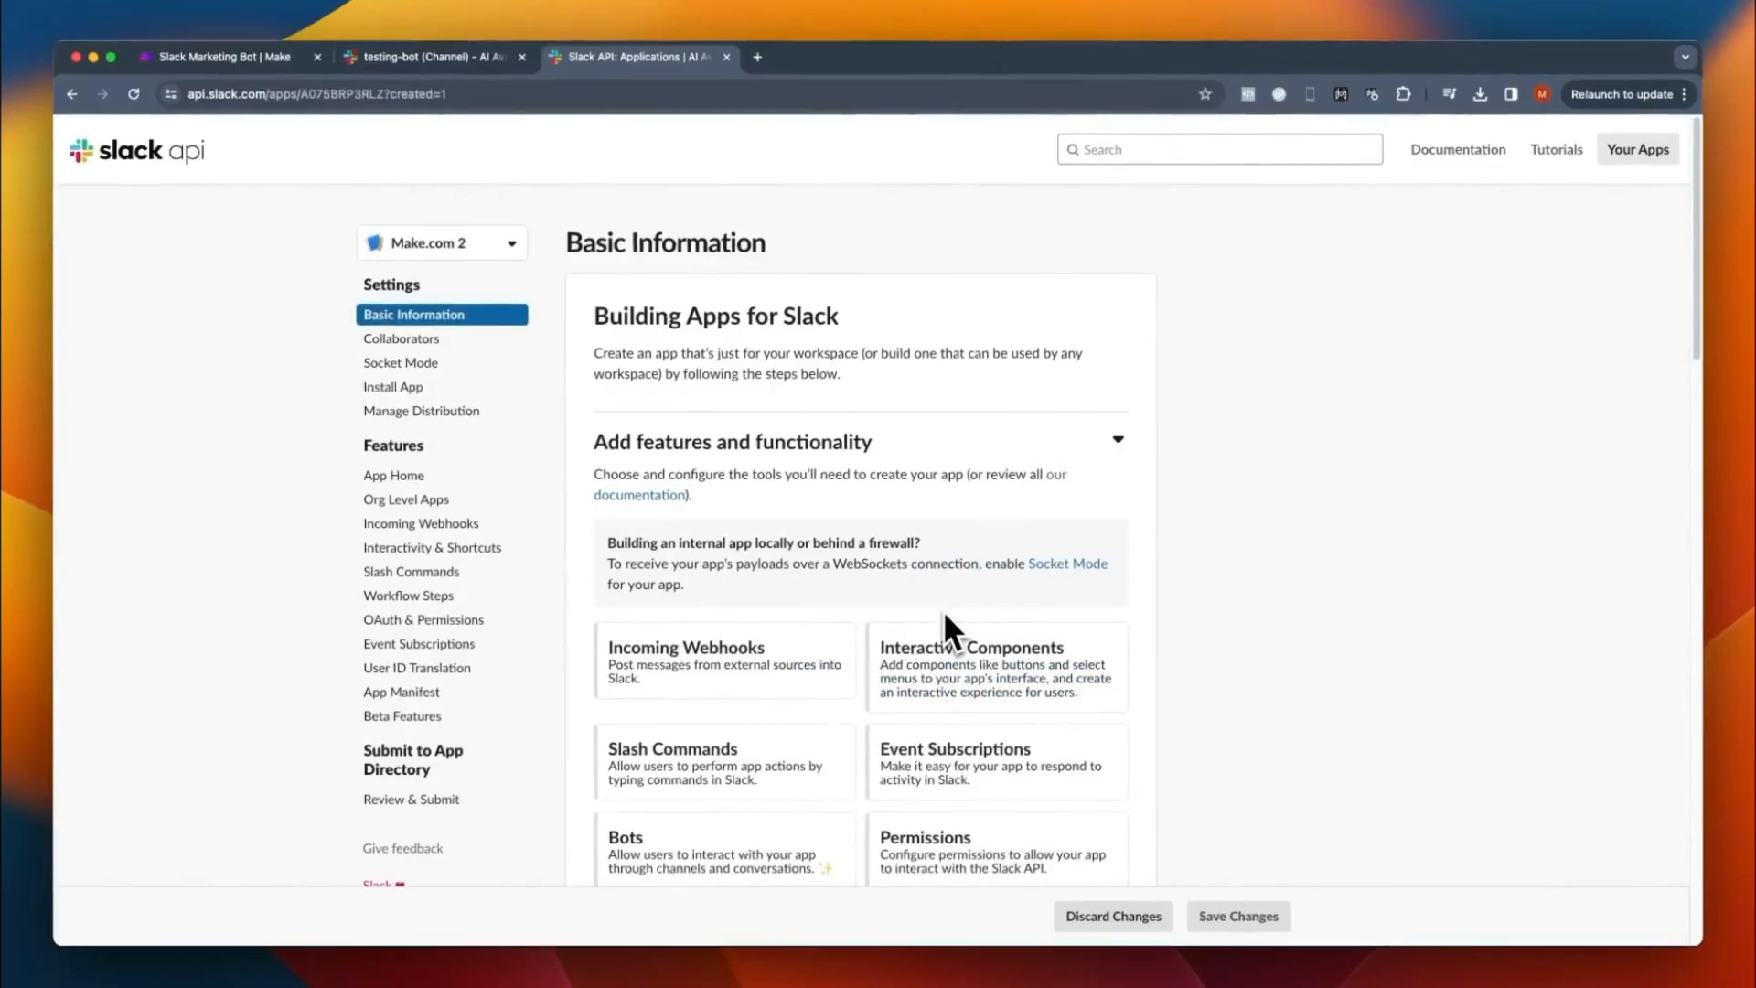
- Enable events in the app's Event Subscriptions and paste the Make webhook address as the Request URL
scroll(944, 614, "down", 1)
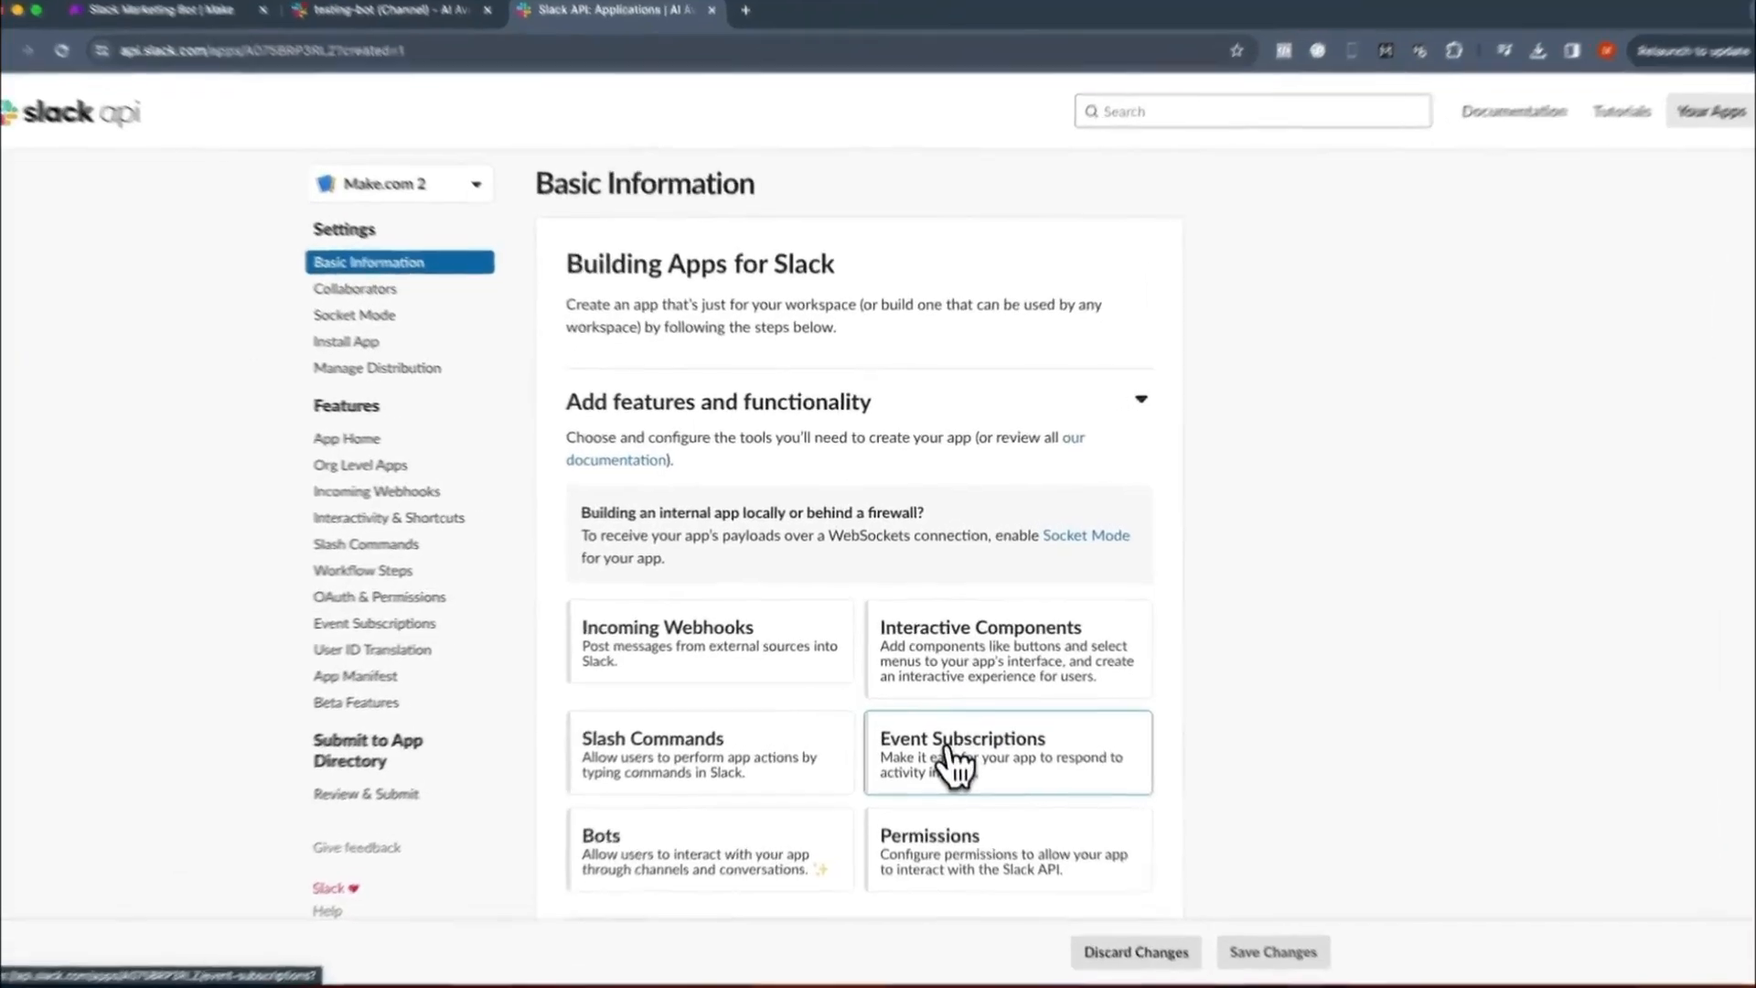
left_click(950, 761)
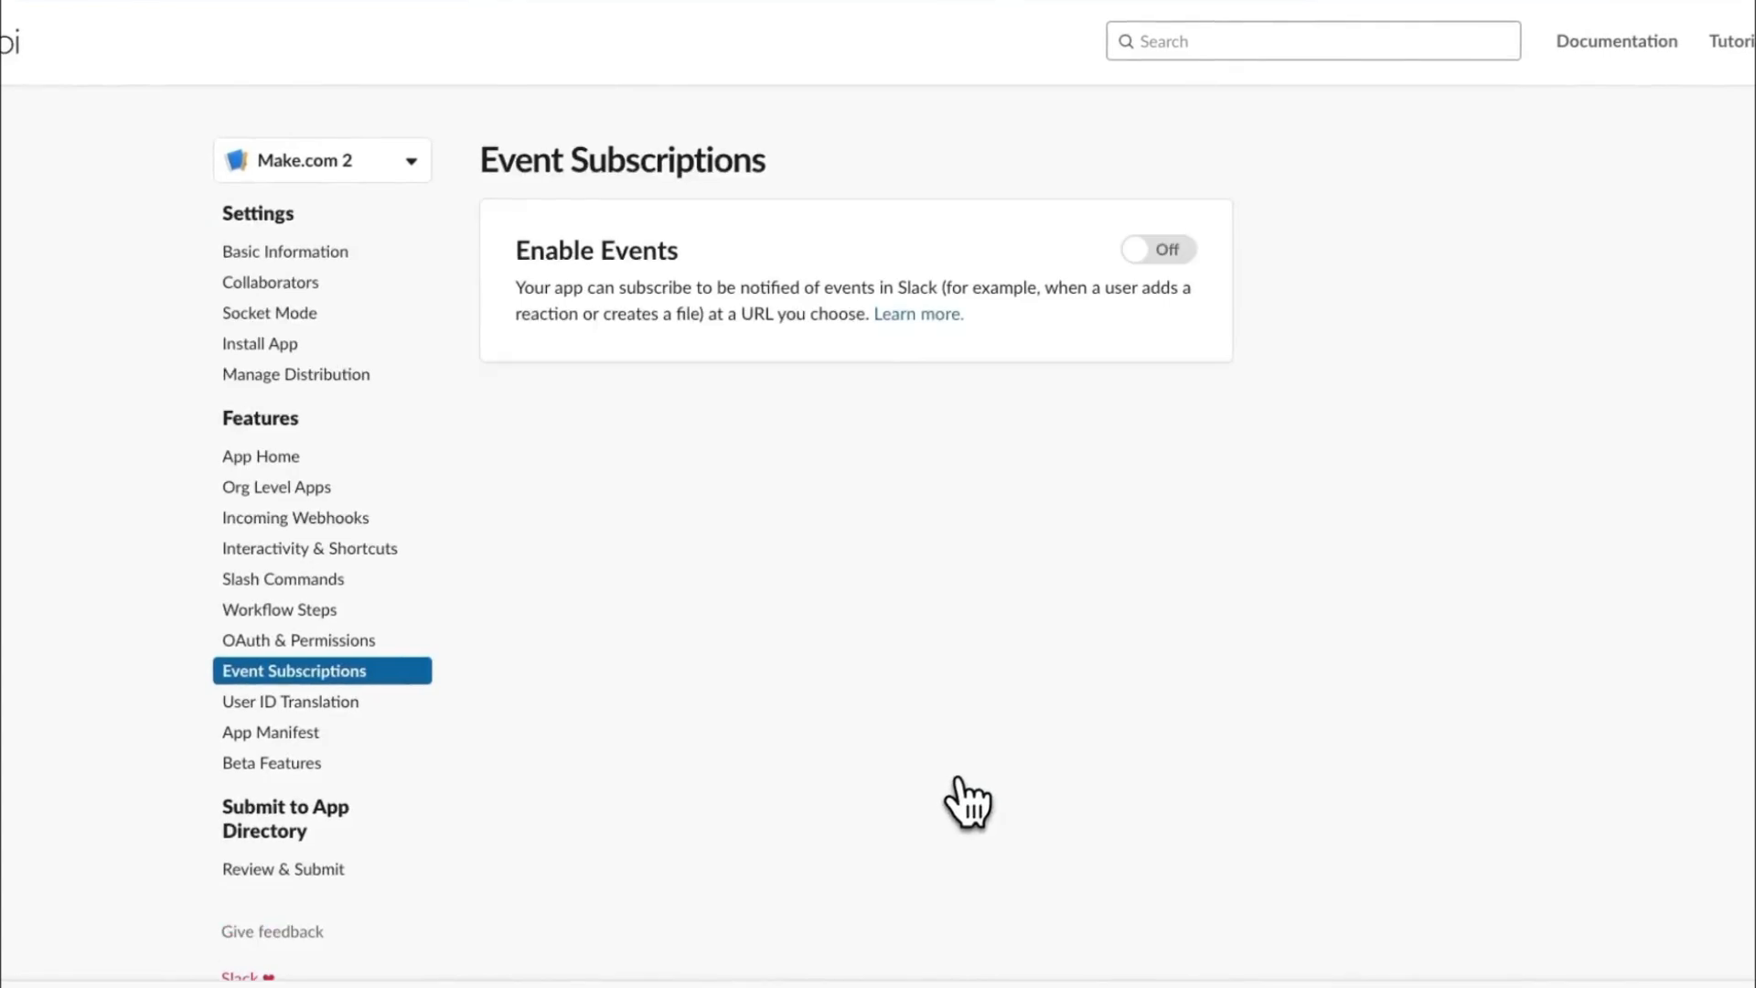
left_click(1166, 260)
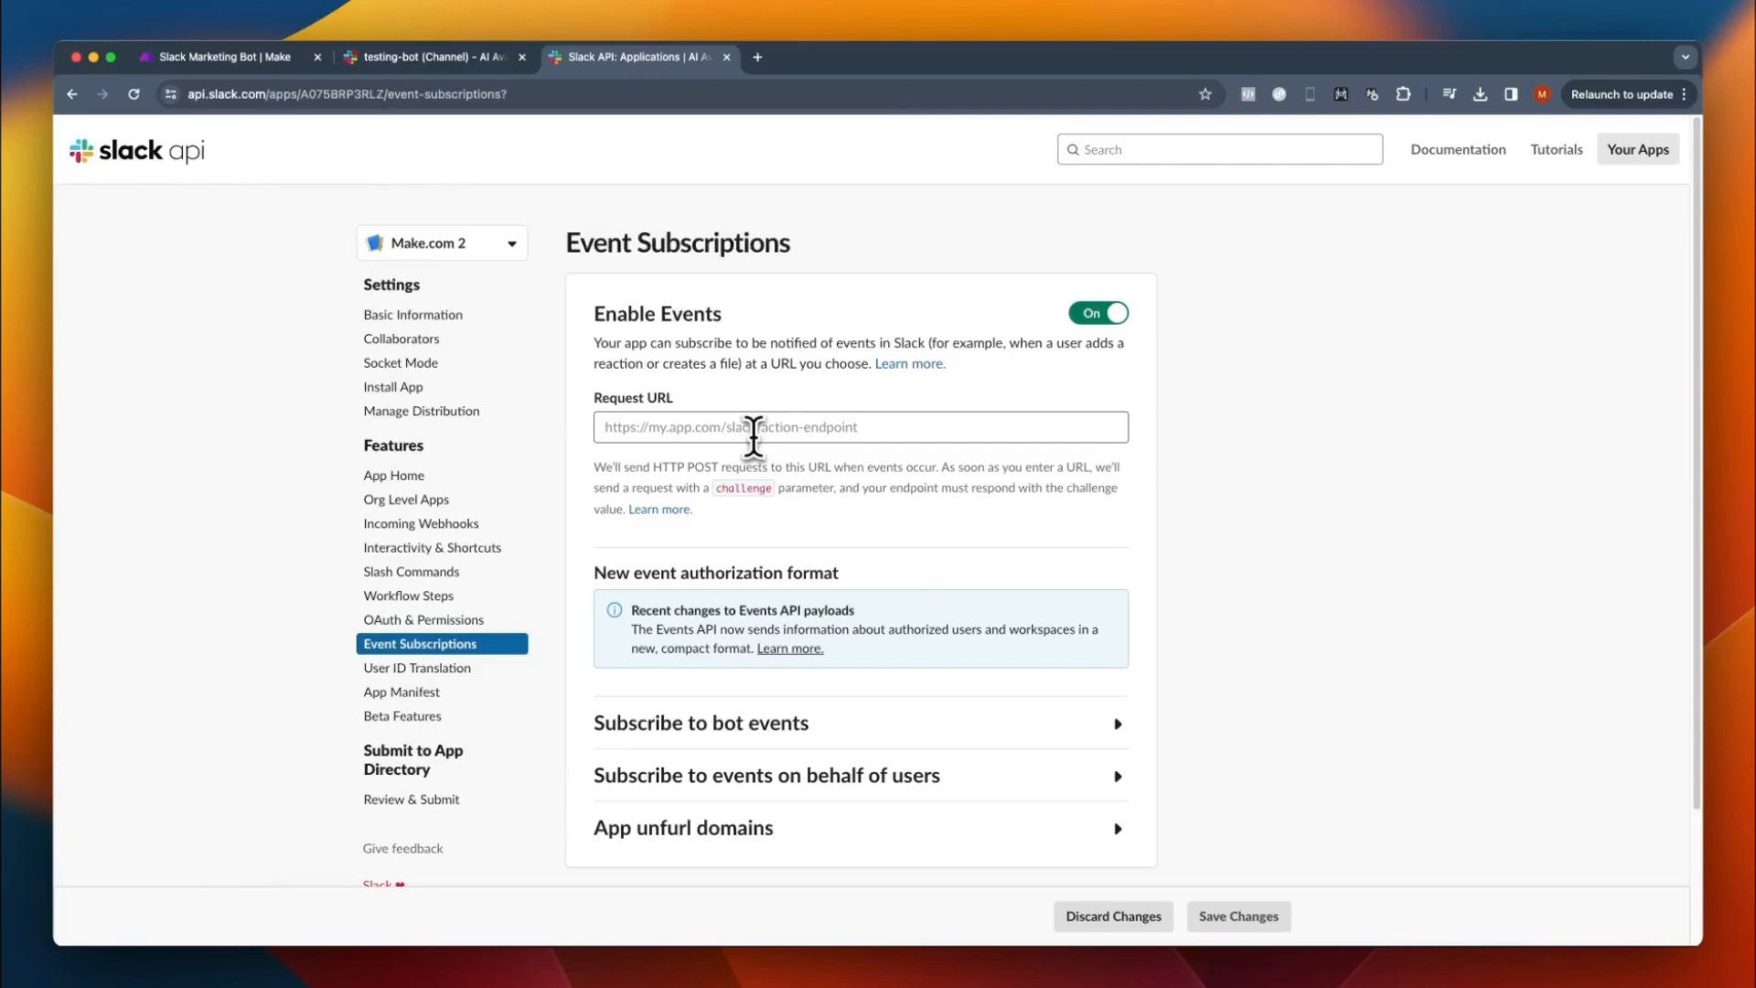
left_click(745, 428)
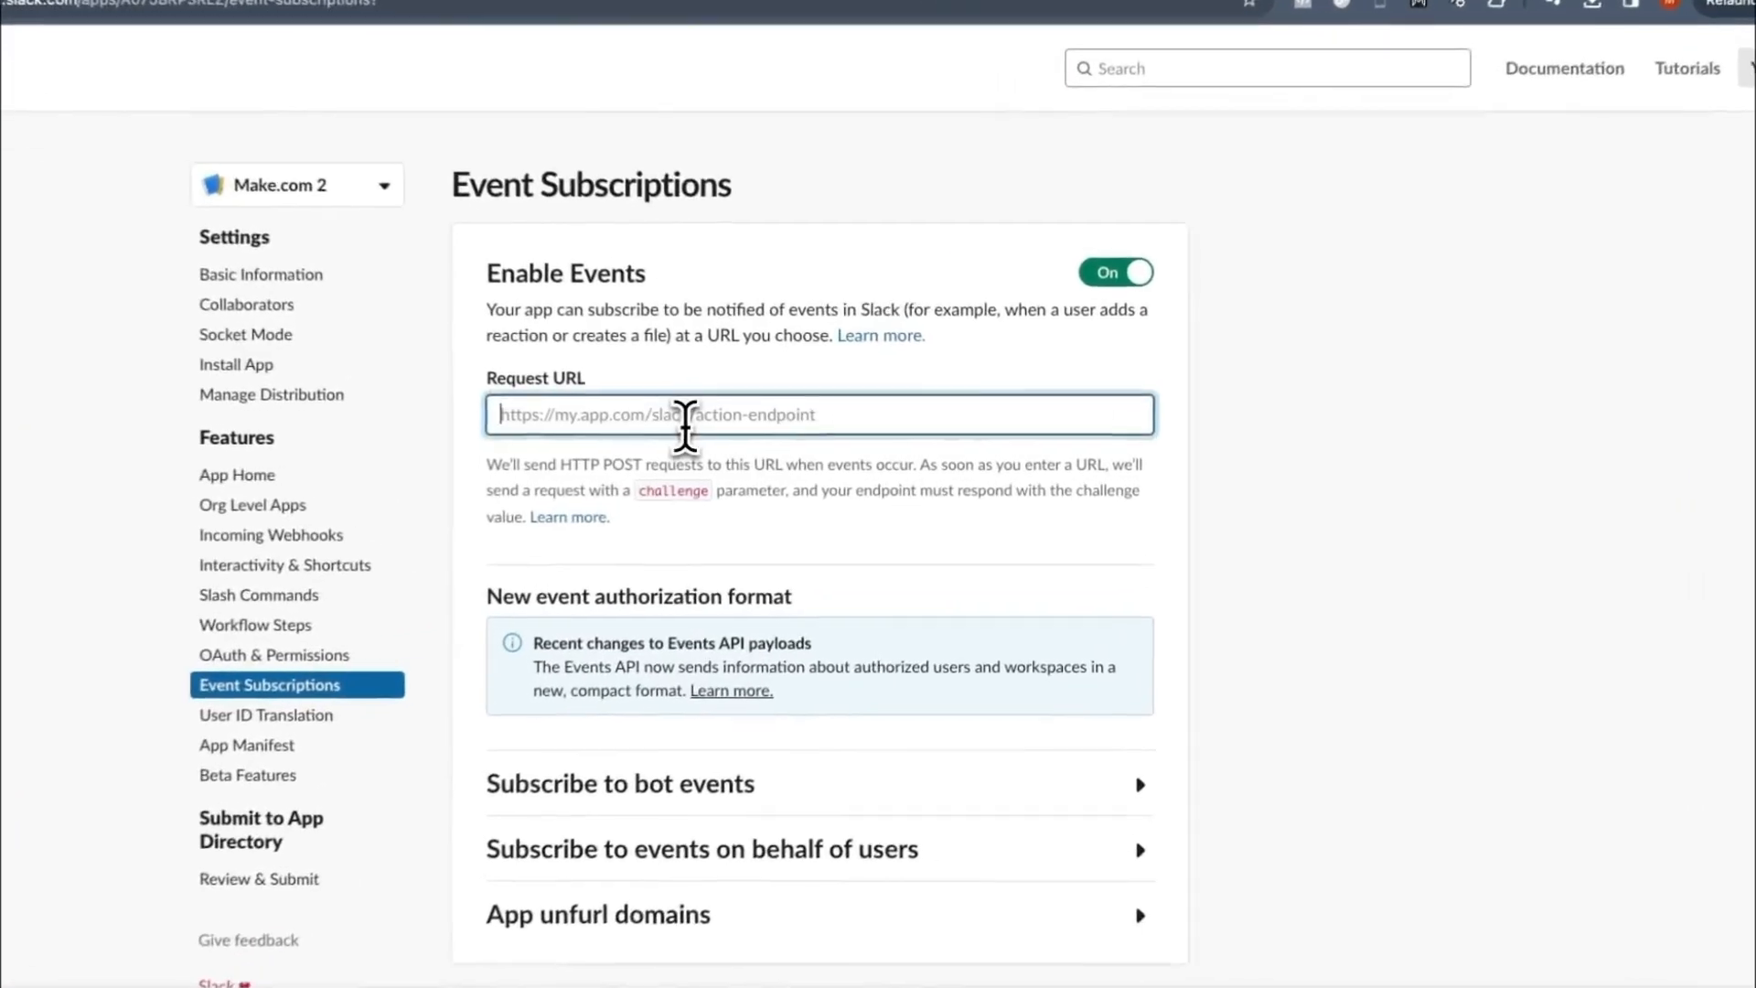
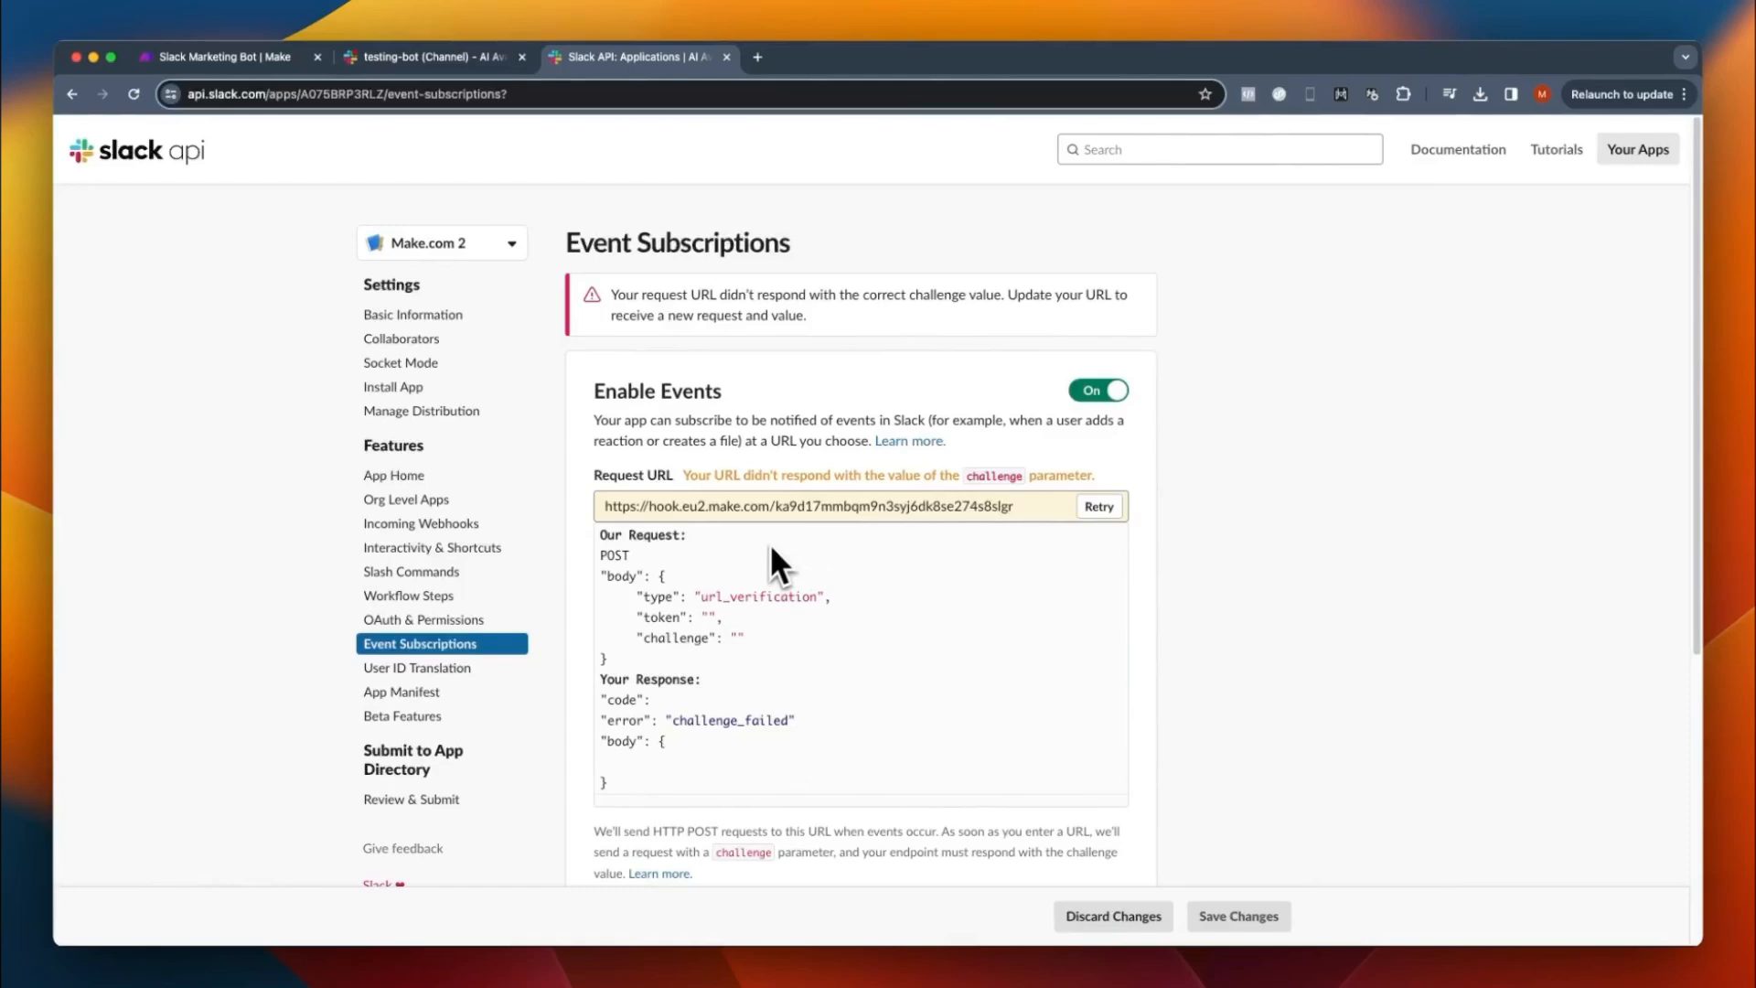
- Return to Make, close the Custom webhook trigger's settings, and check the status and body of the Webhook response module
left_click(236, 57)
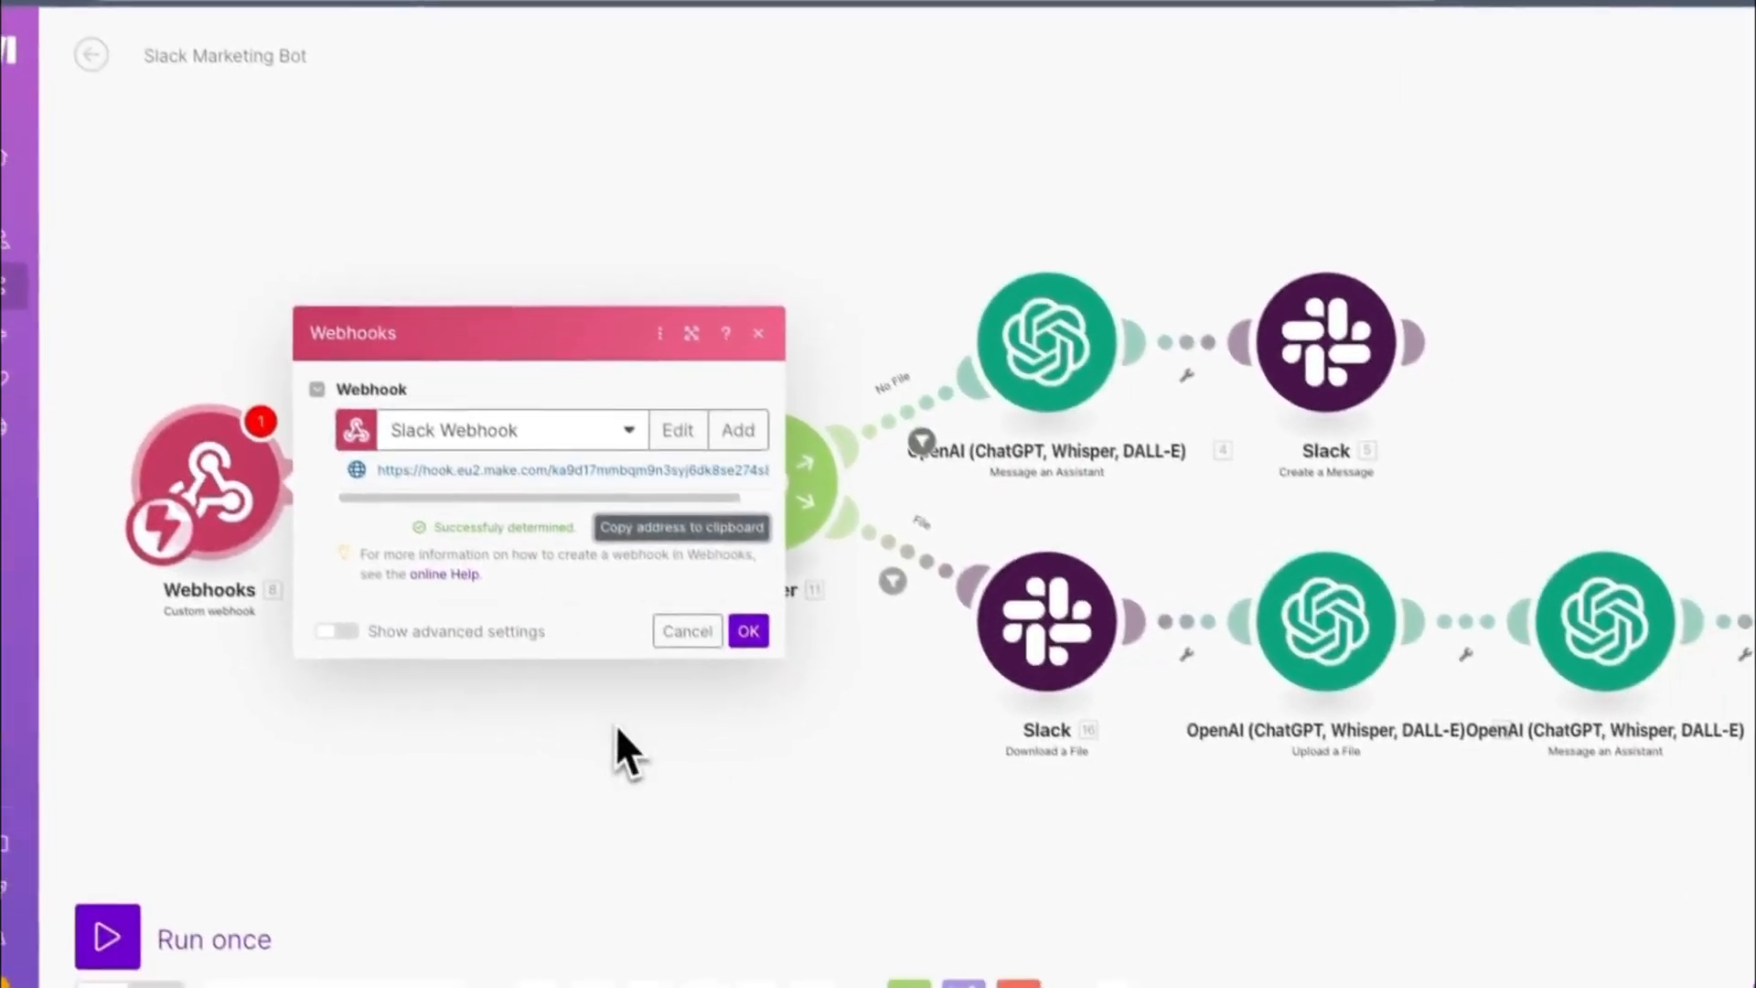
left_click(616, 724)
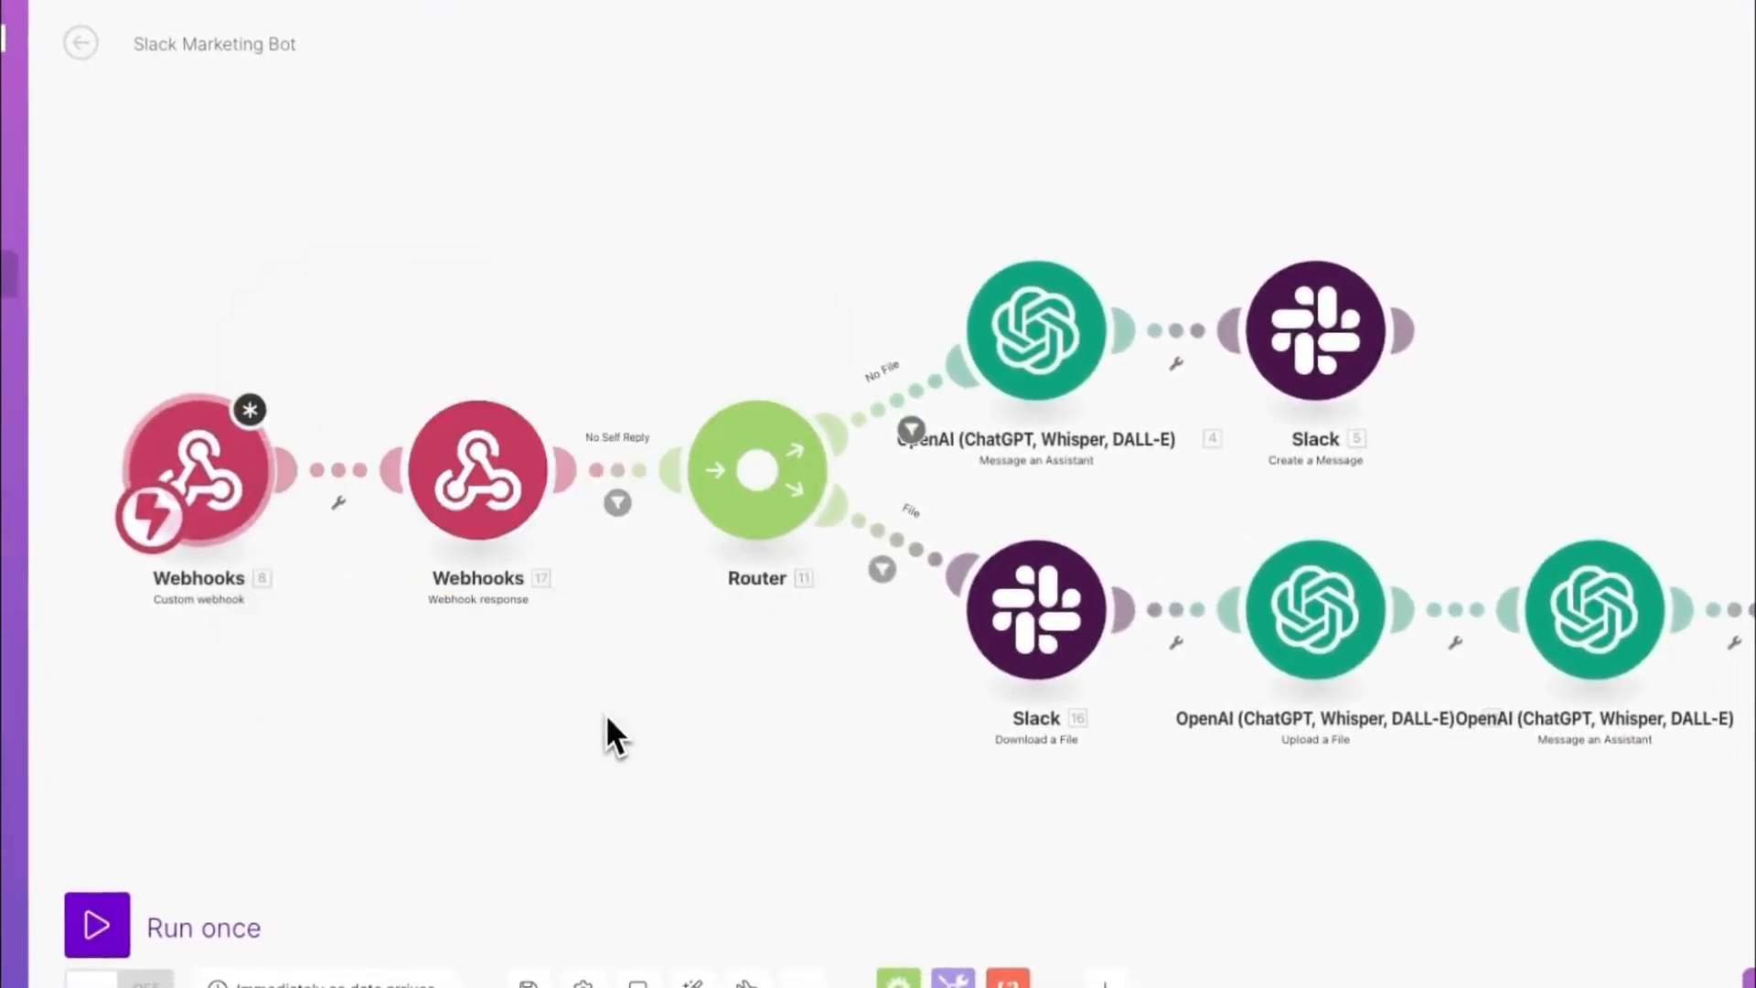
left_click(474, 476)
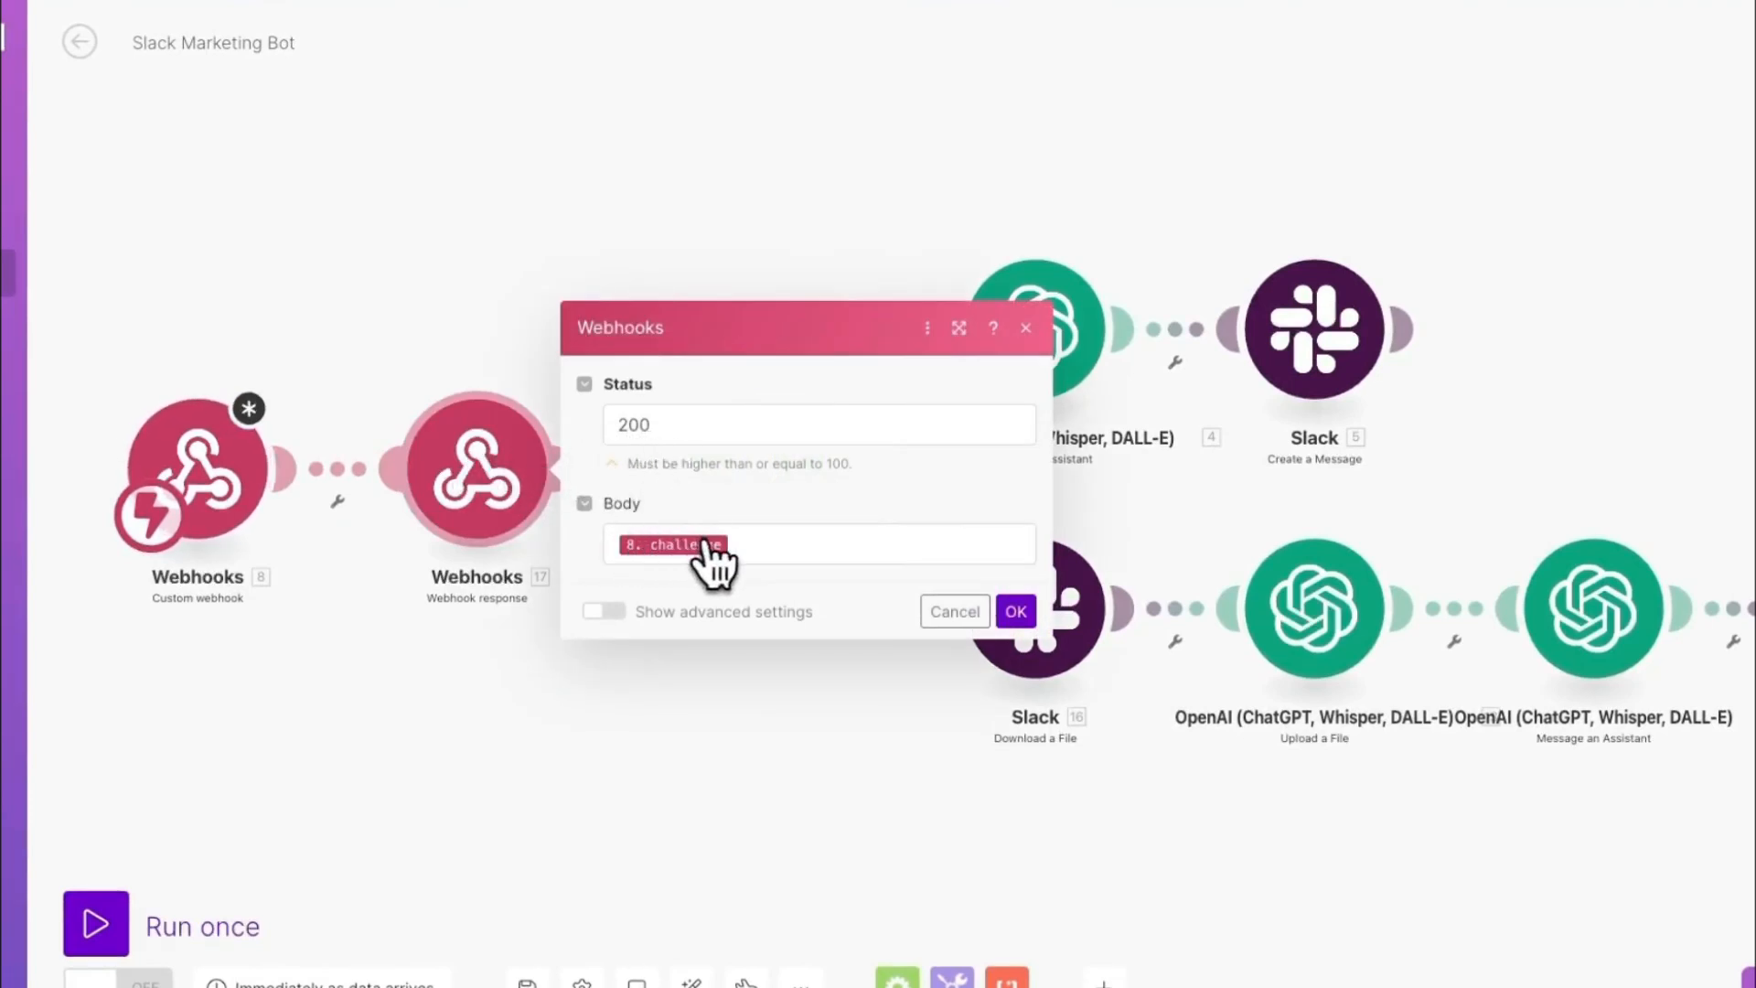
left_click(955, 611)
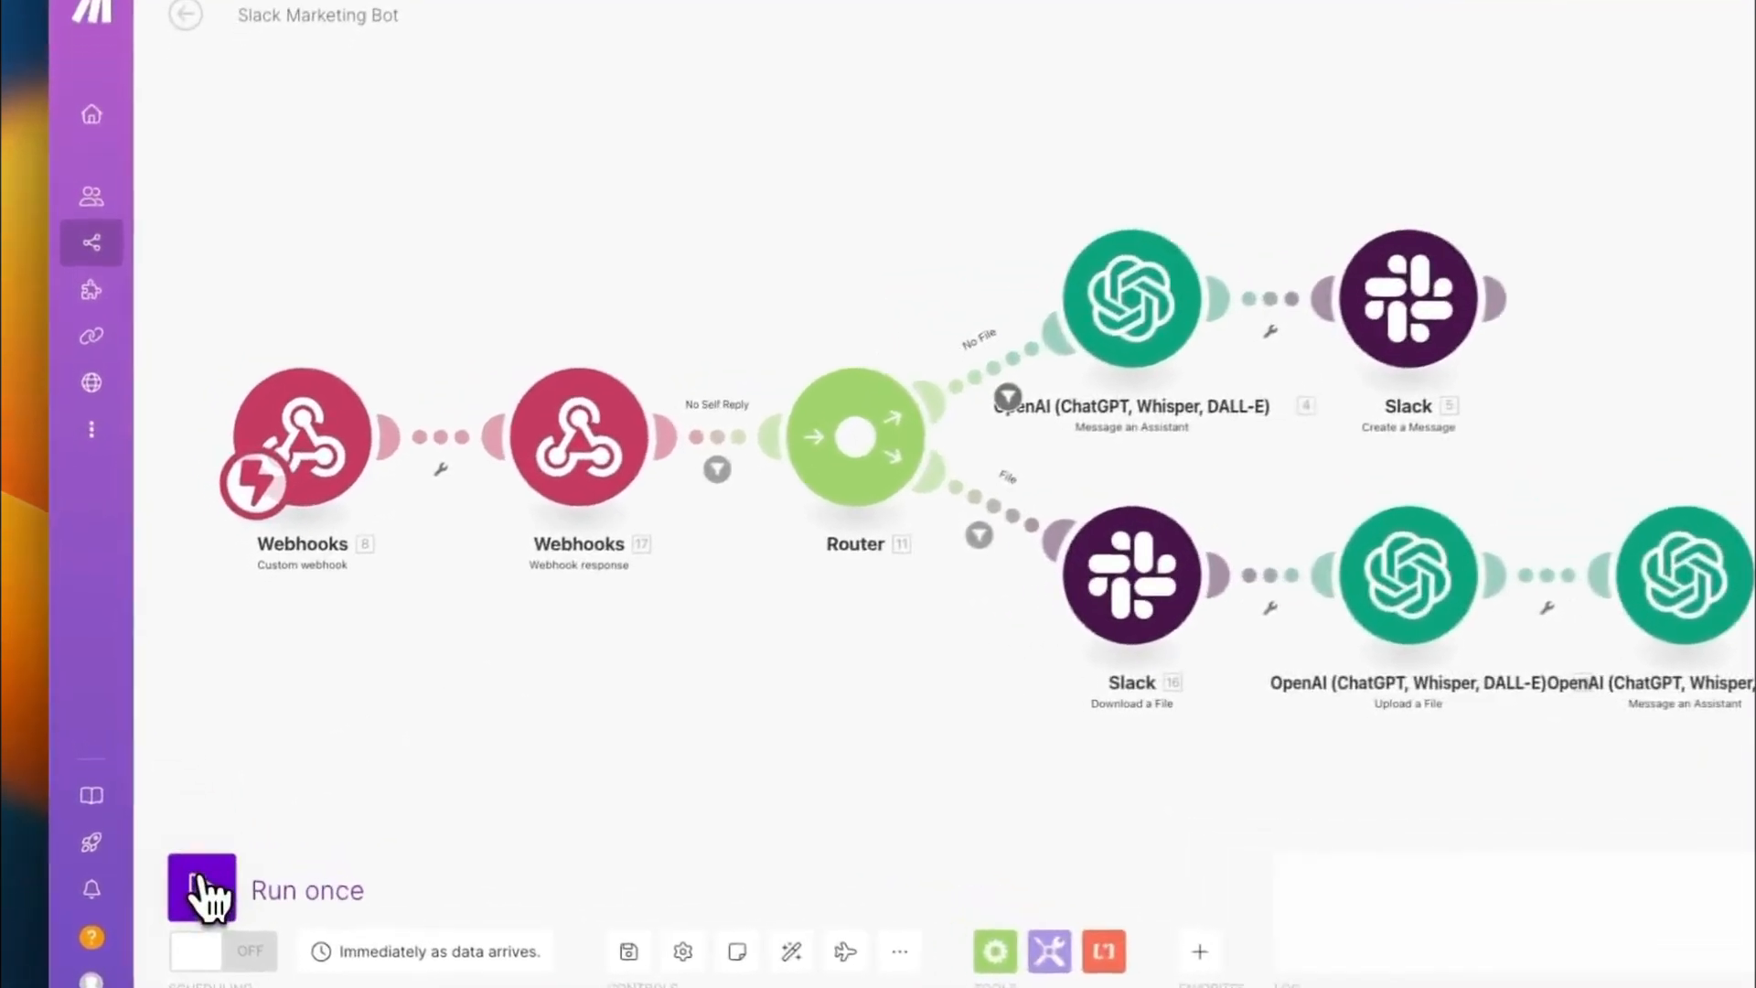
- Try to run the Slack Marketing Bot scenario once
left_click(174, 843)
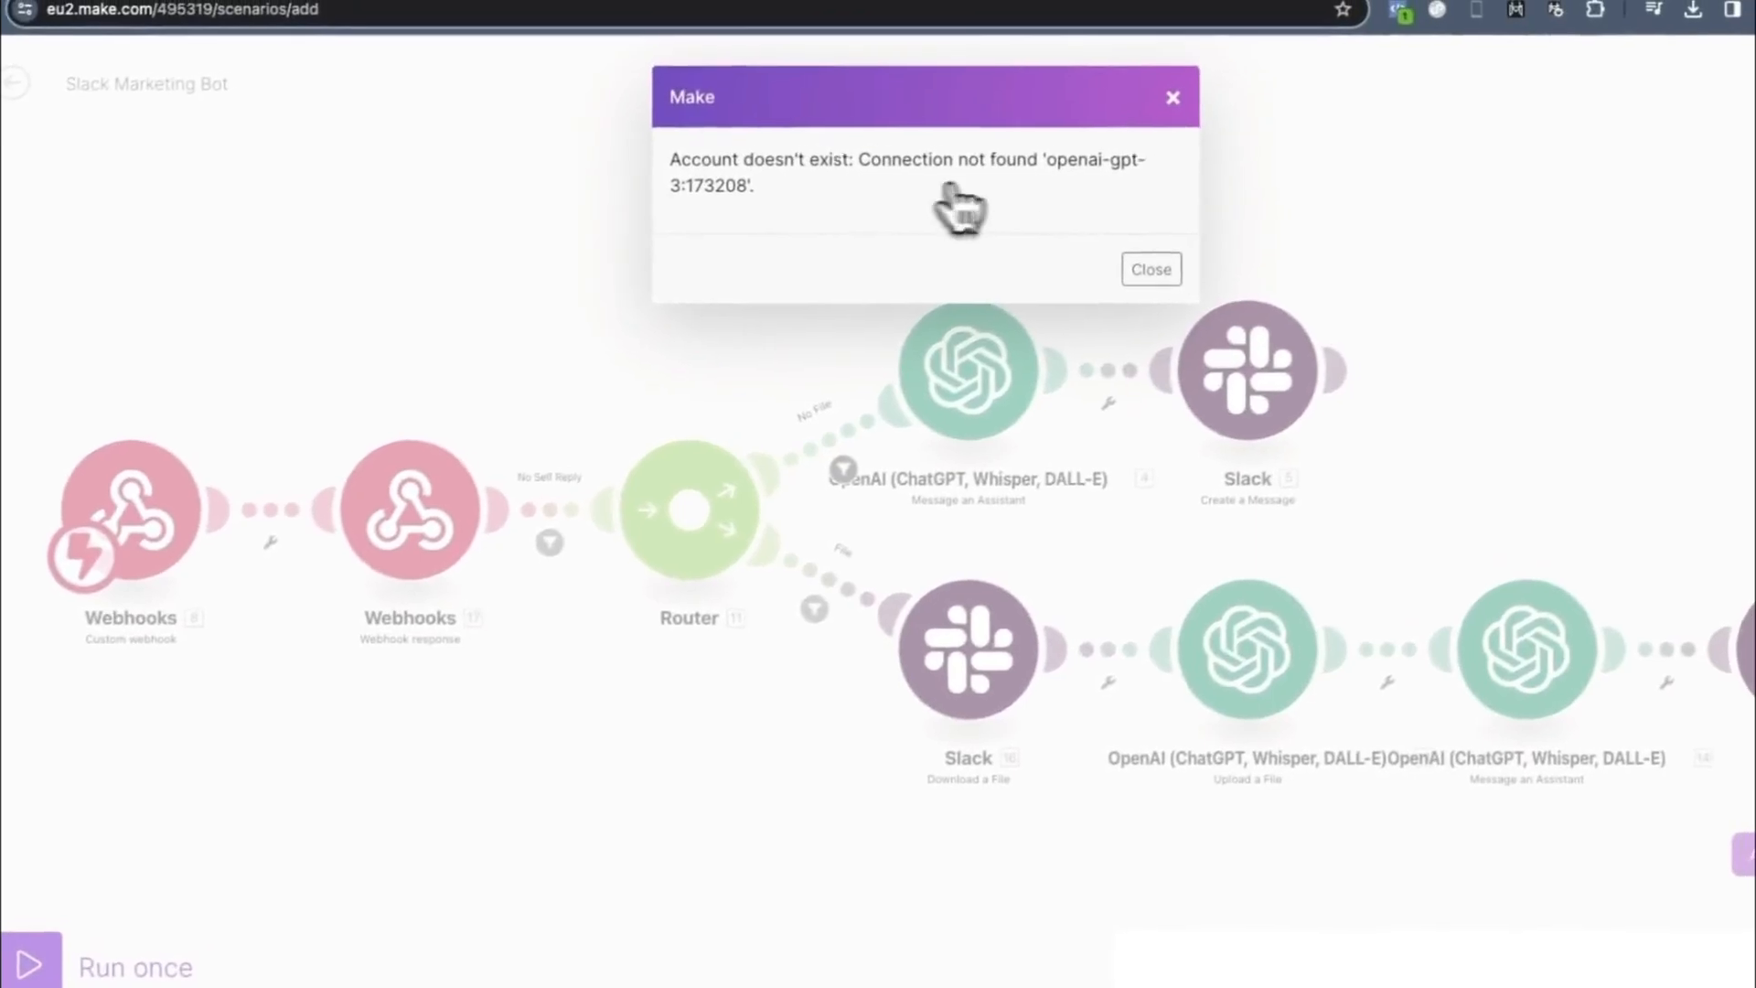
left_click(1145, 271)
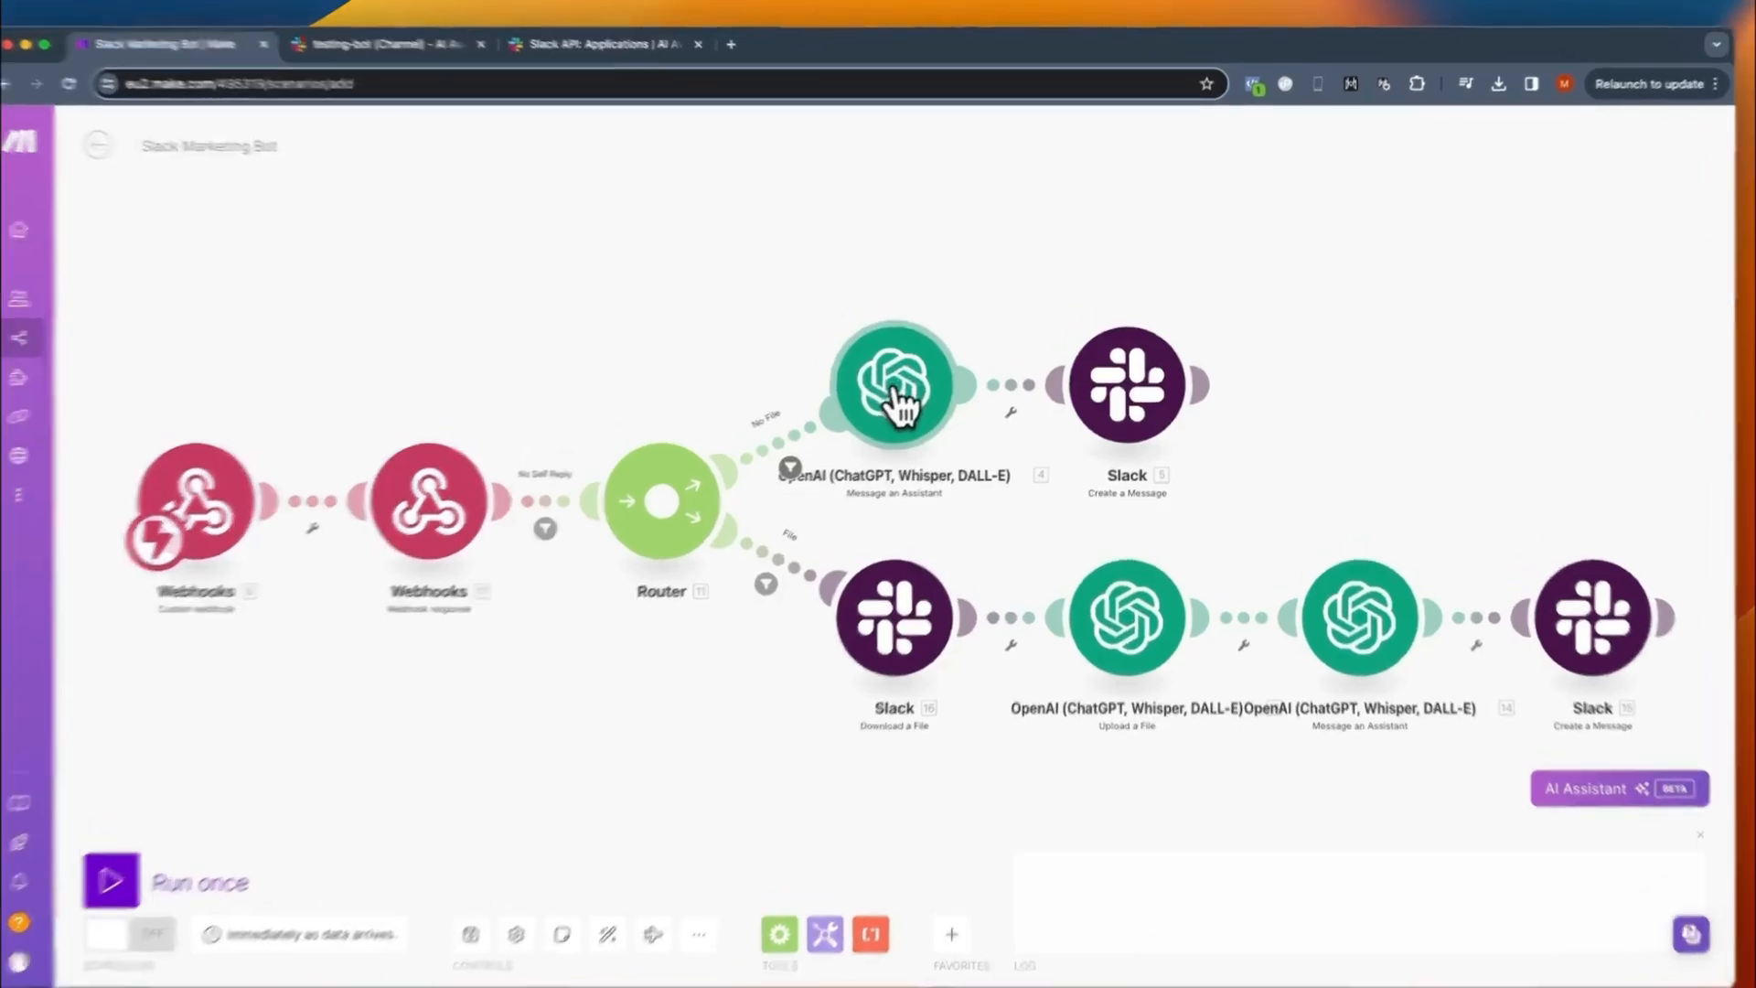
- Start a new connection for the OpenAI module on the No File route and open the OpenAI account API keys page
left_click(901, 403)
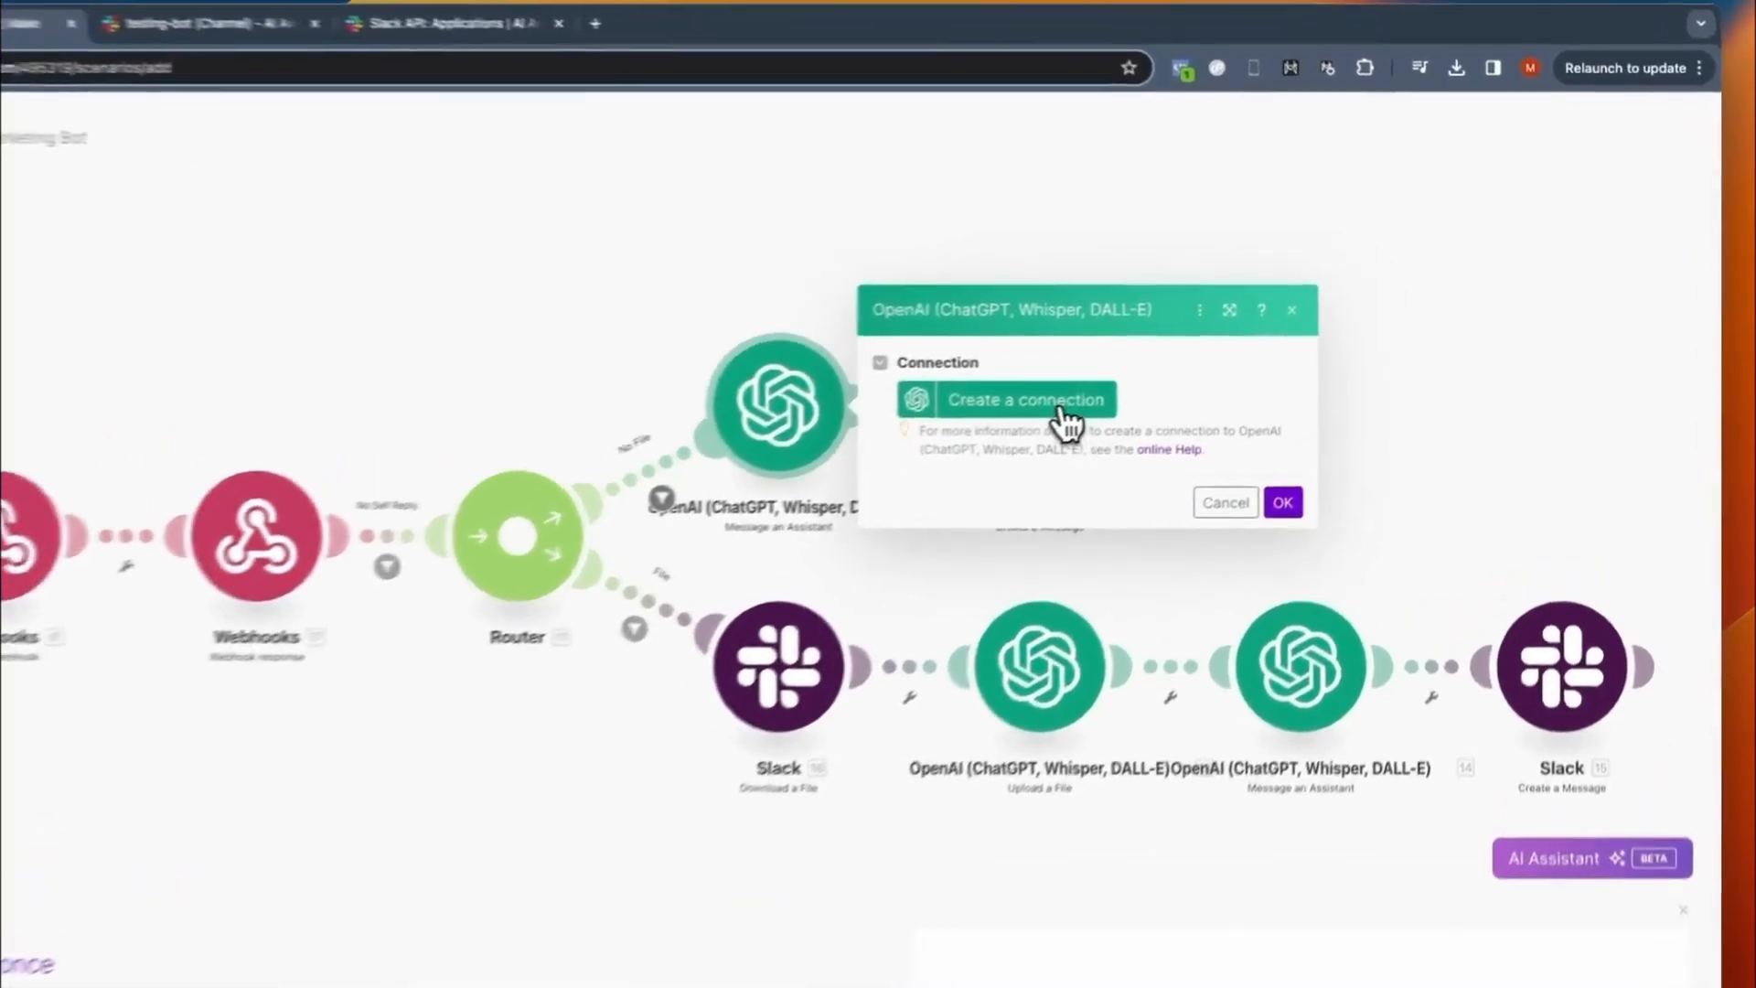
left_click(1150, 384)
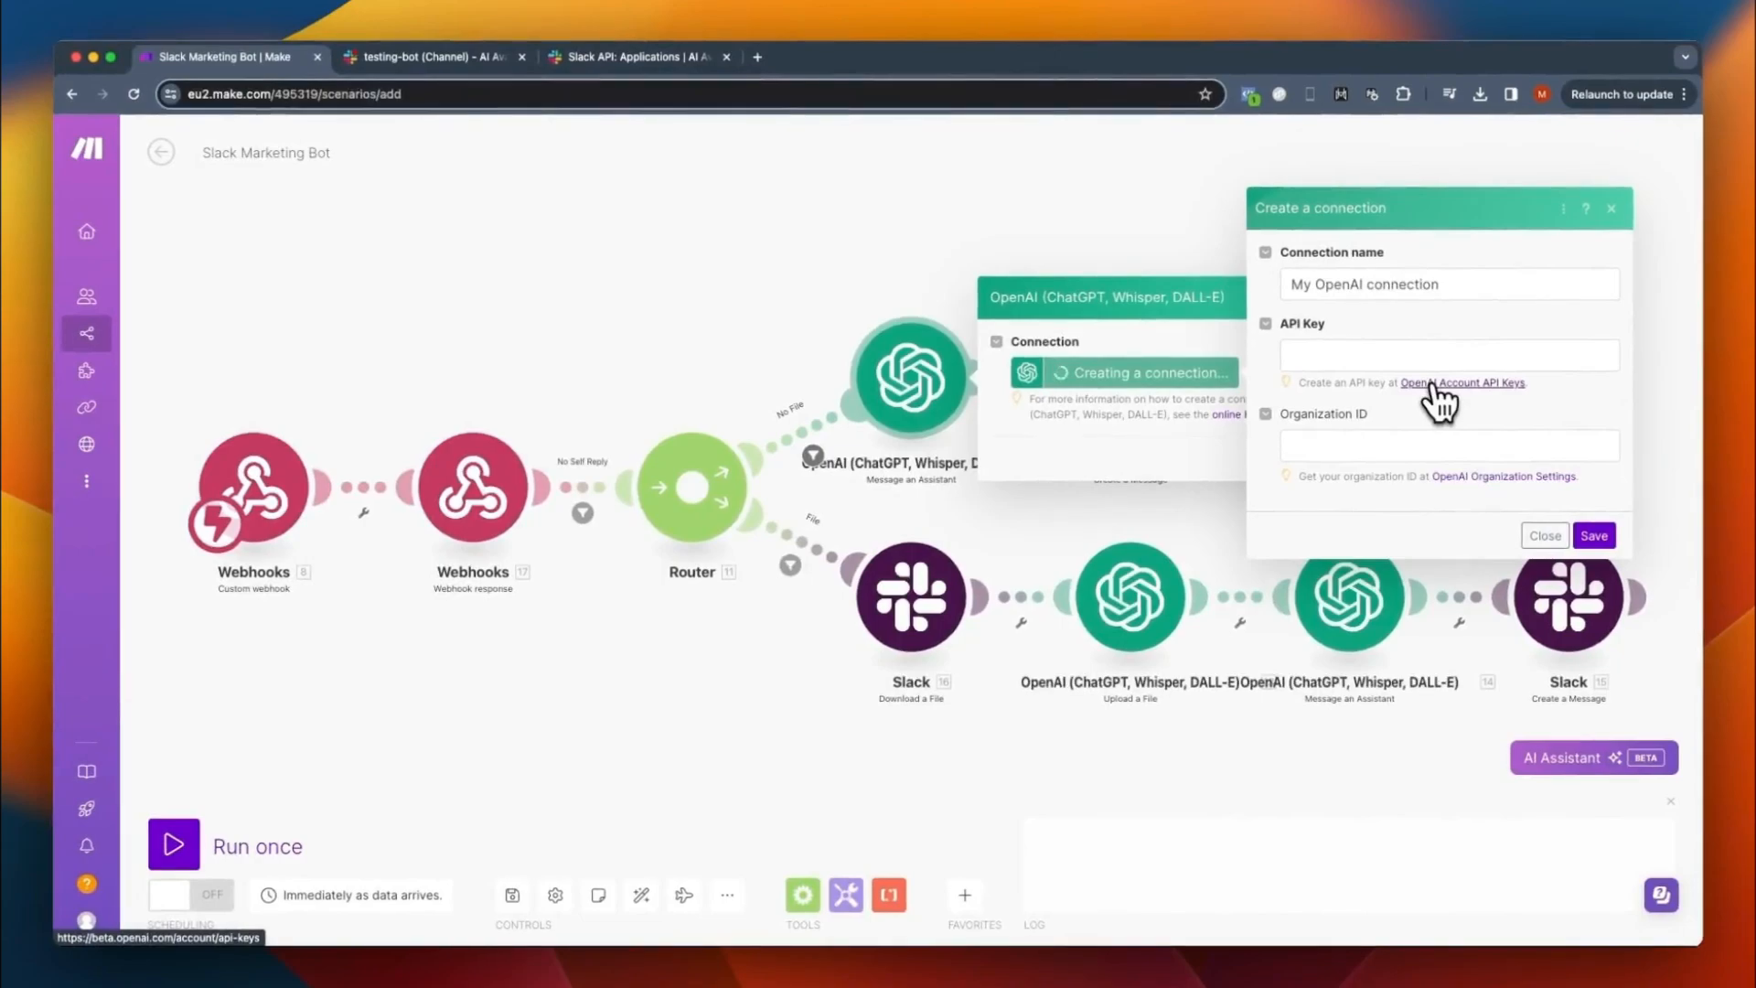
left_click(1432, 384)
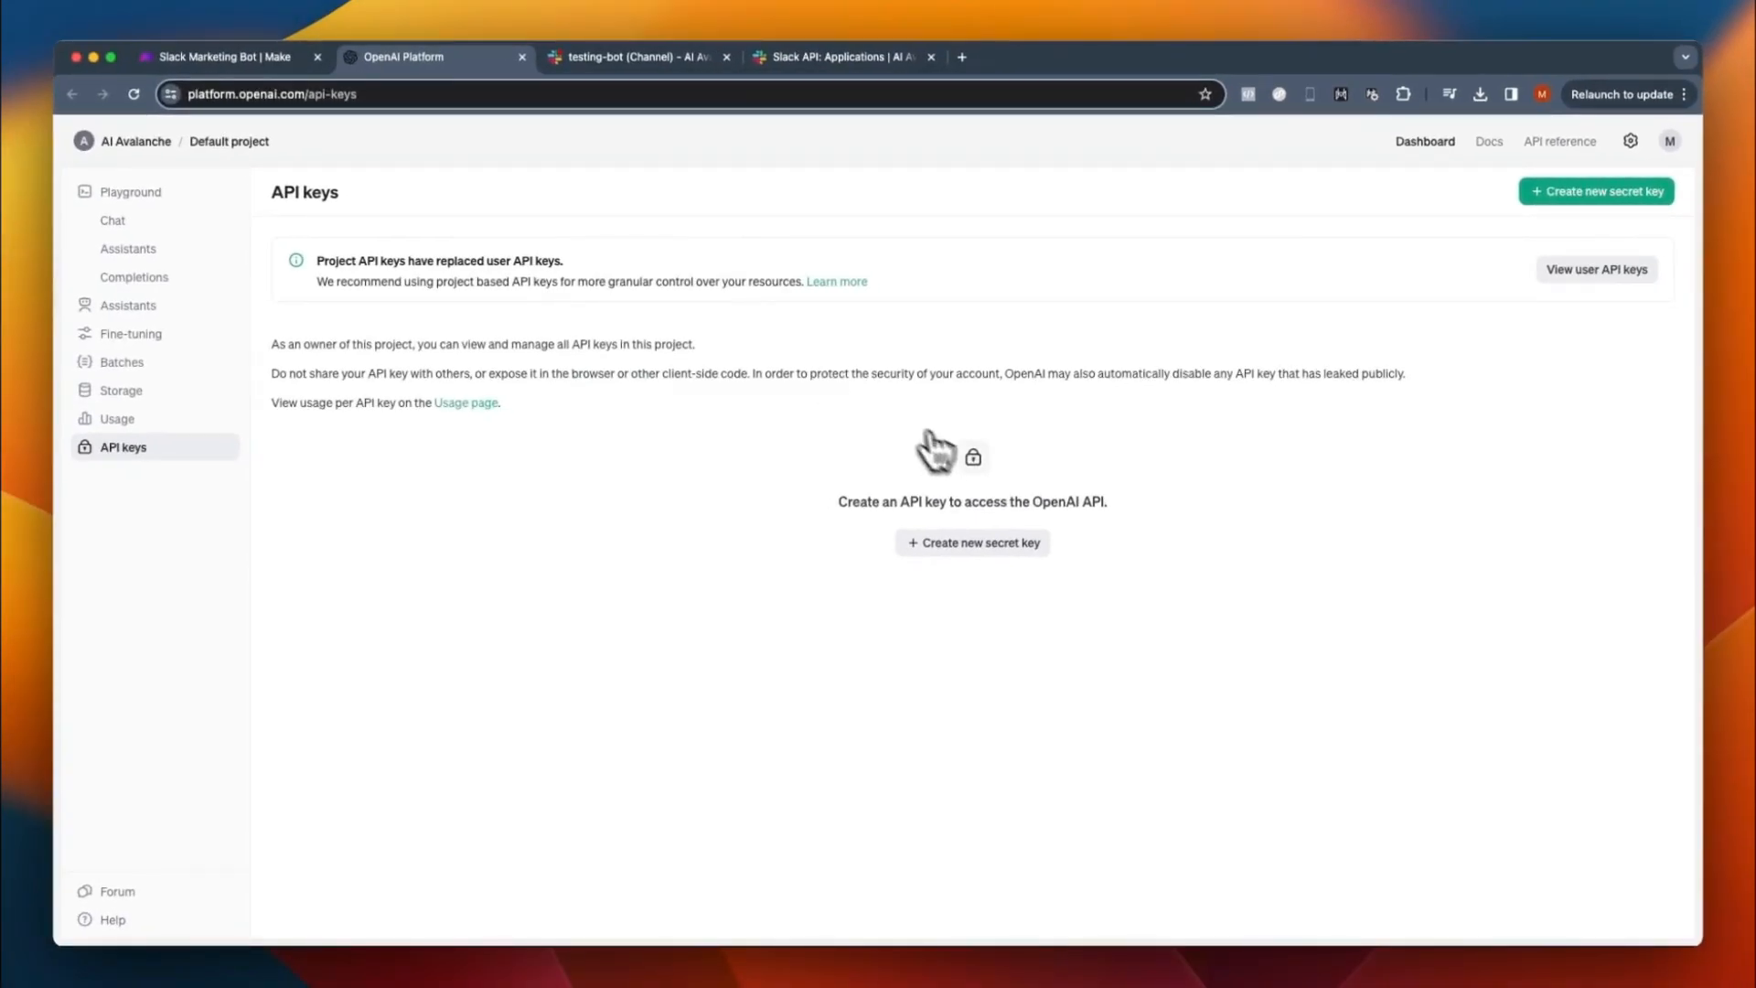
- Create an OpenAI secret key named "Test Key" in the Default project, copy it, and return to the connection form in Make
left_click(957, 542)
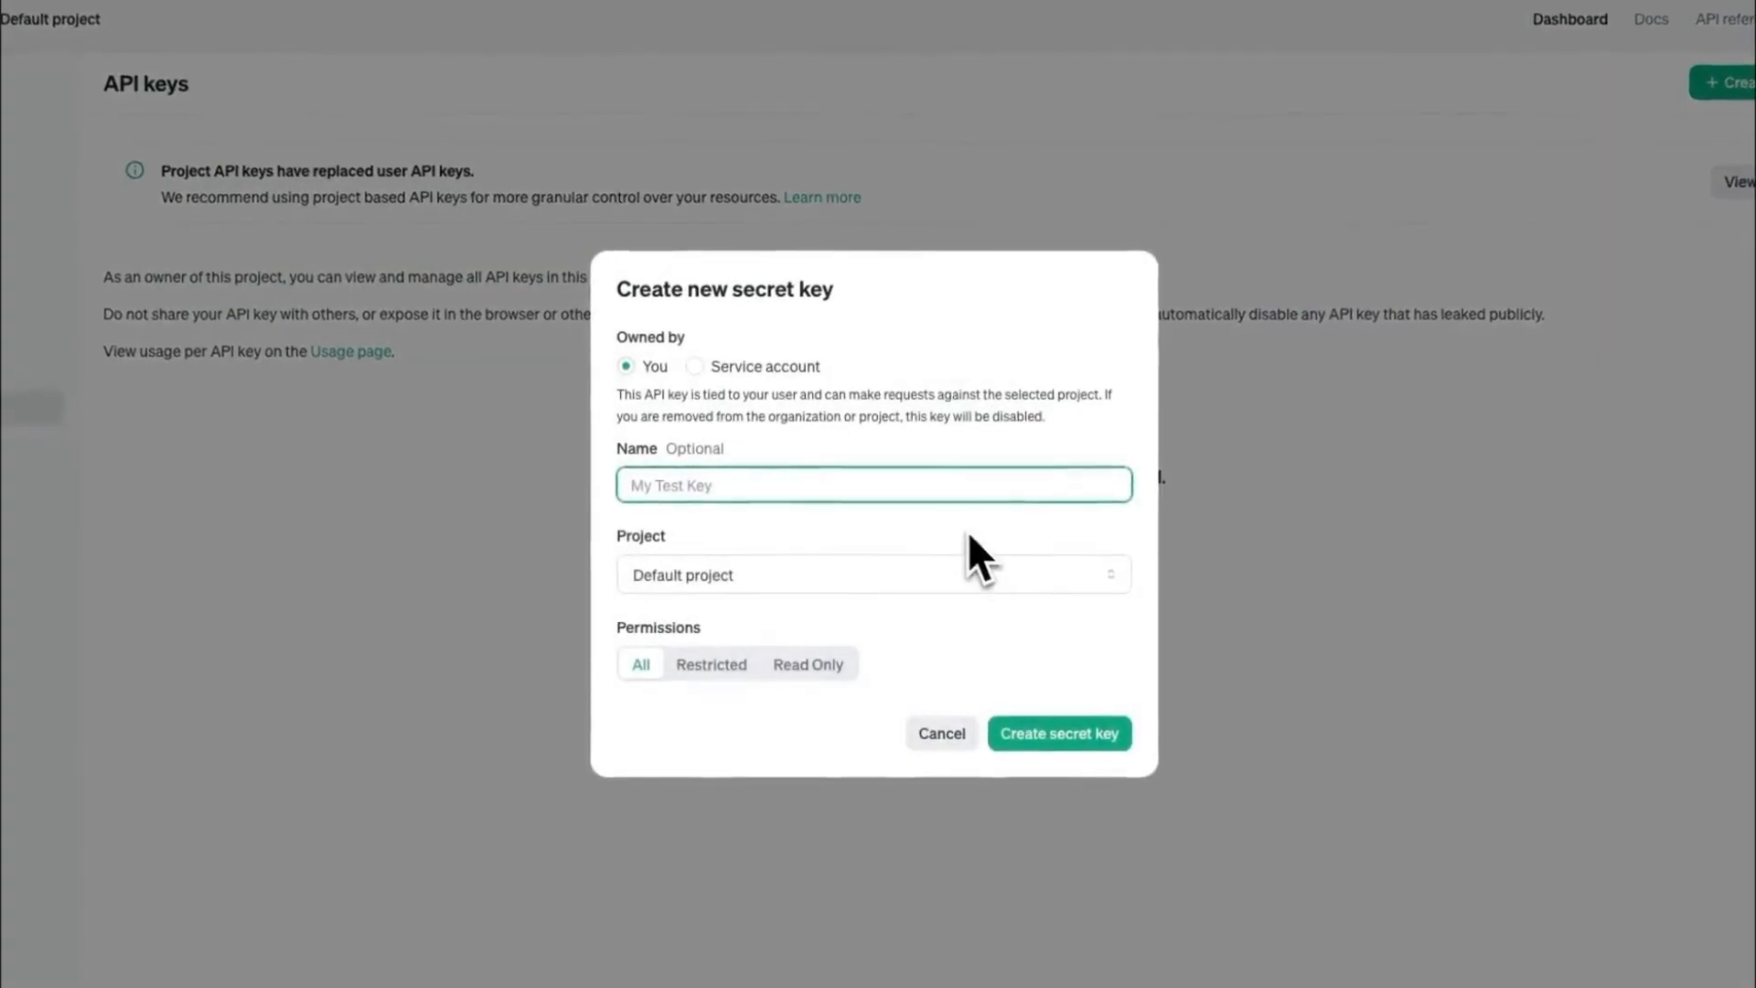
type("Test Key")
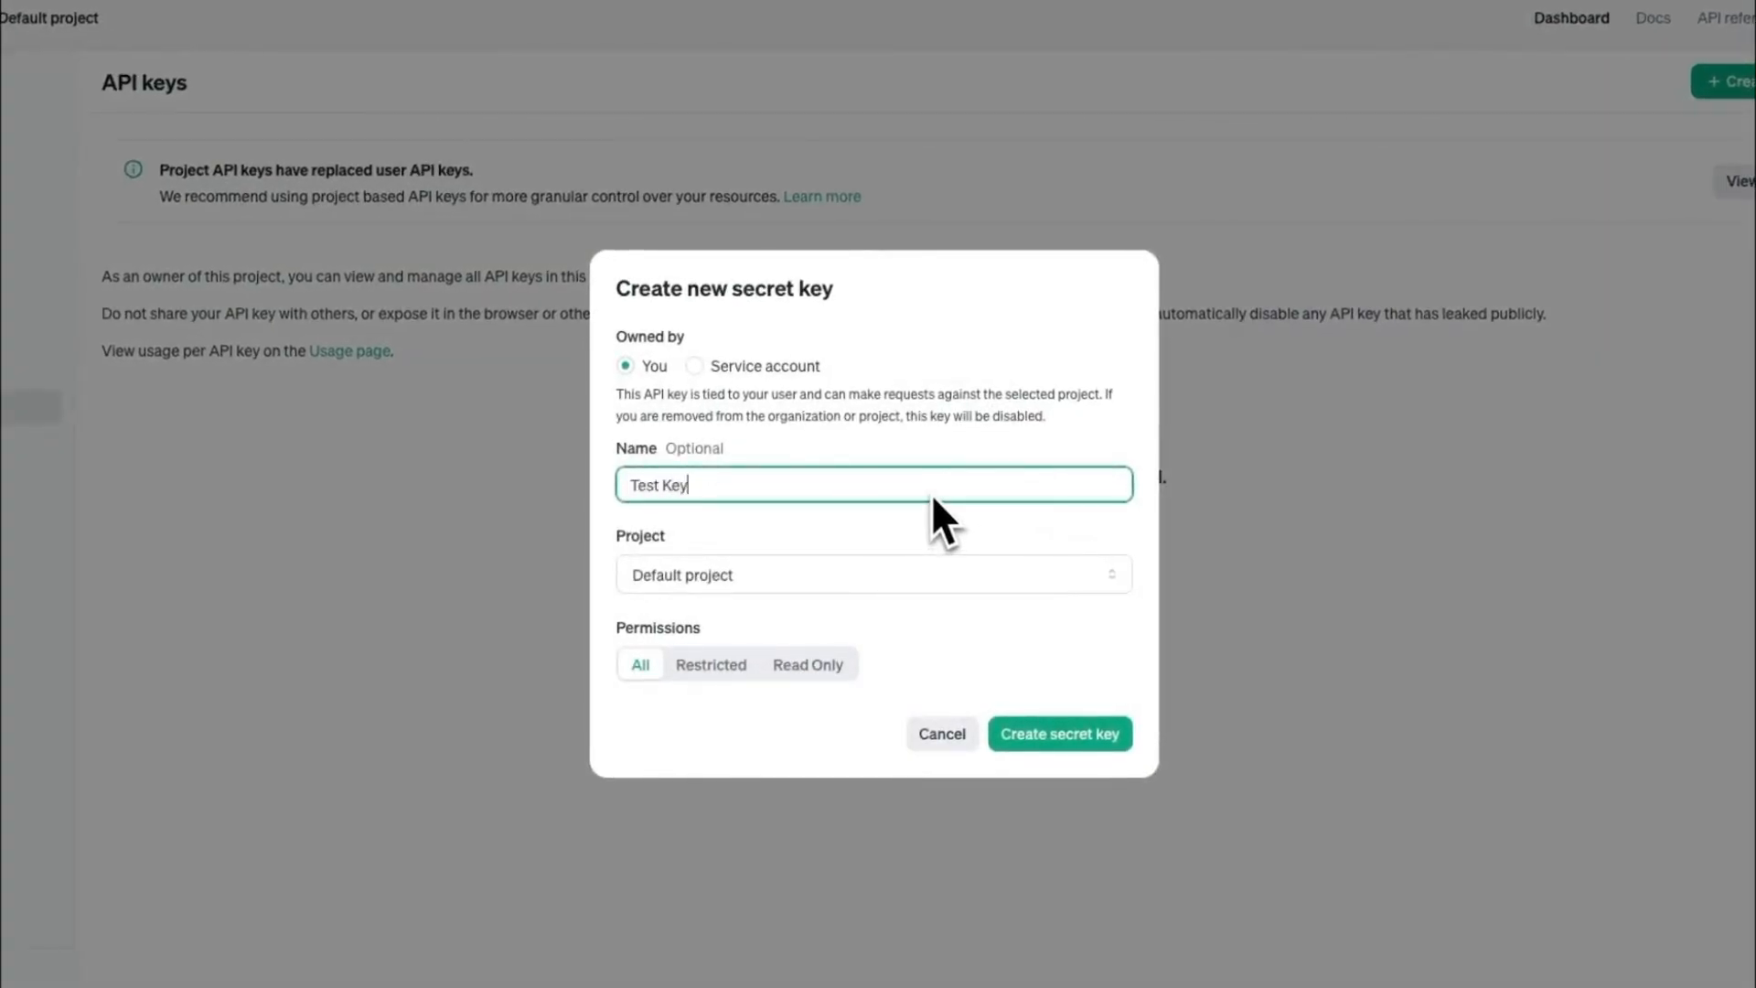
key("Tab")
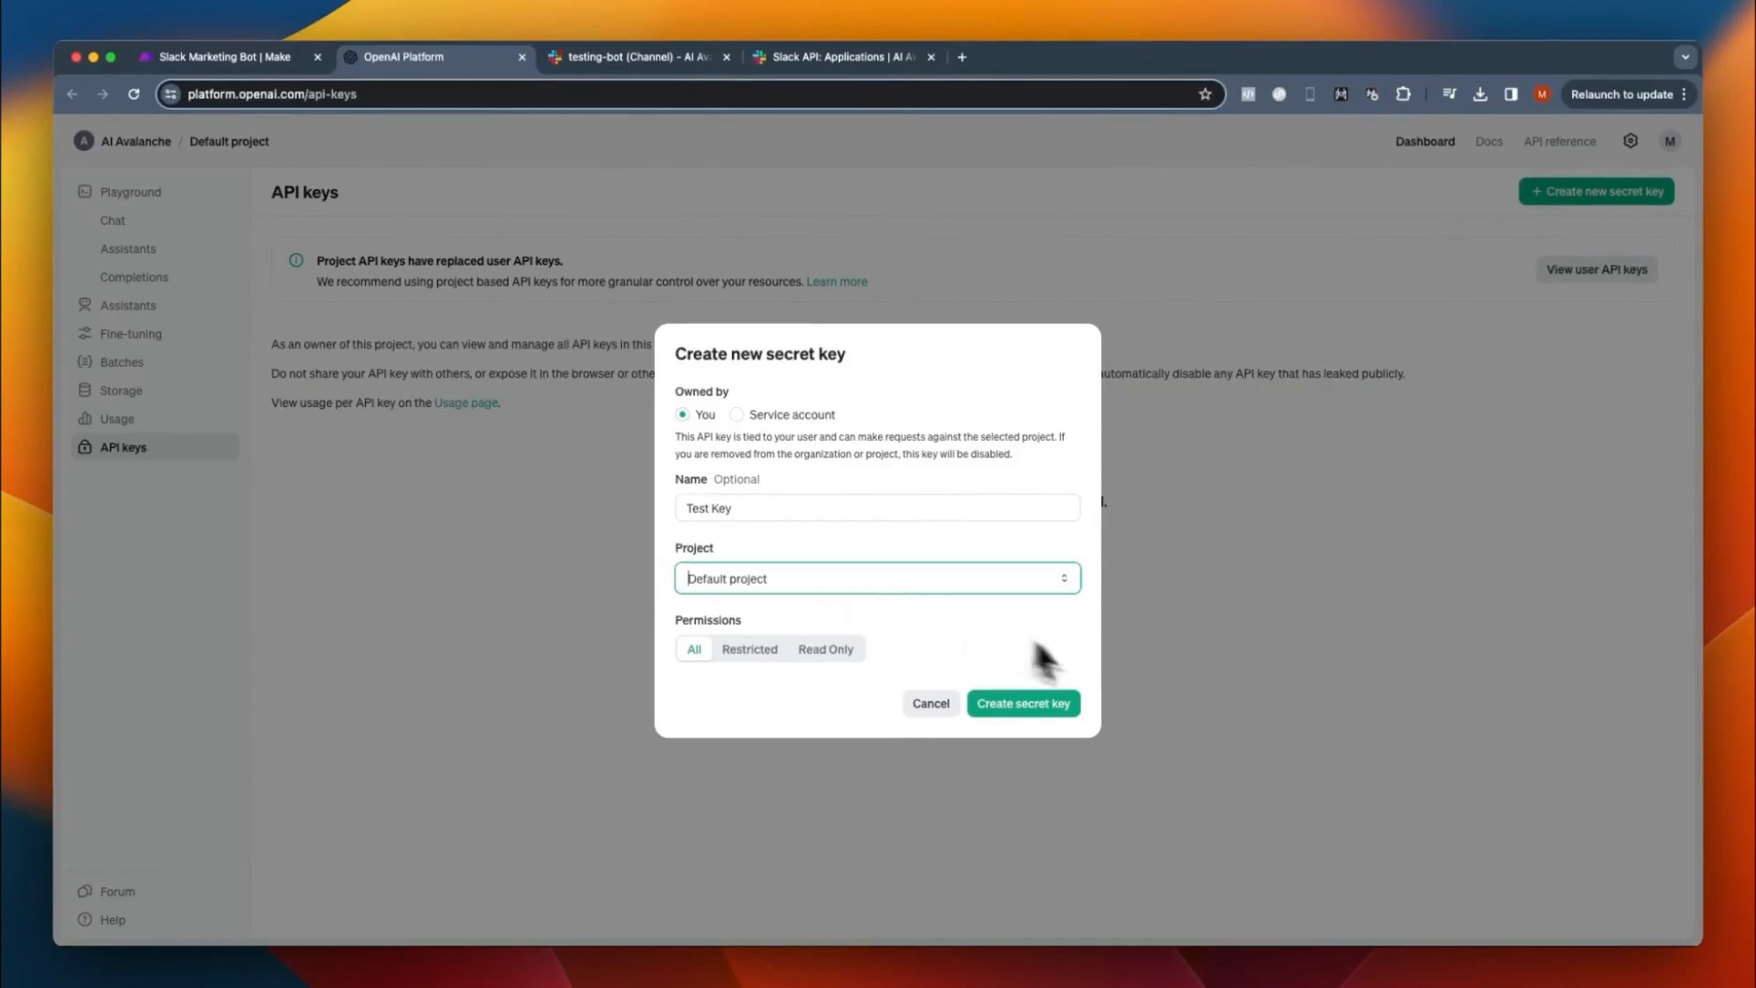
left_click(1030, 699)
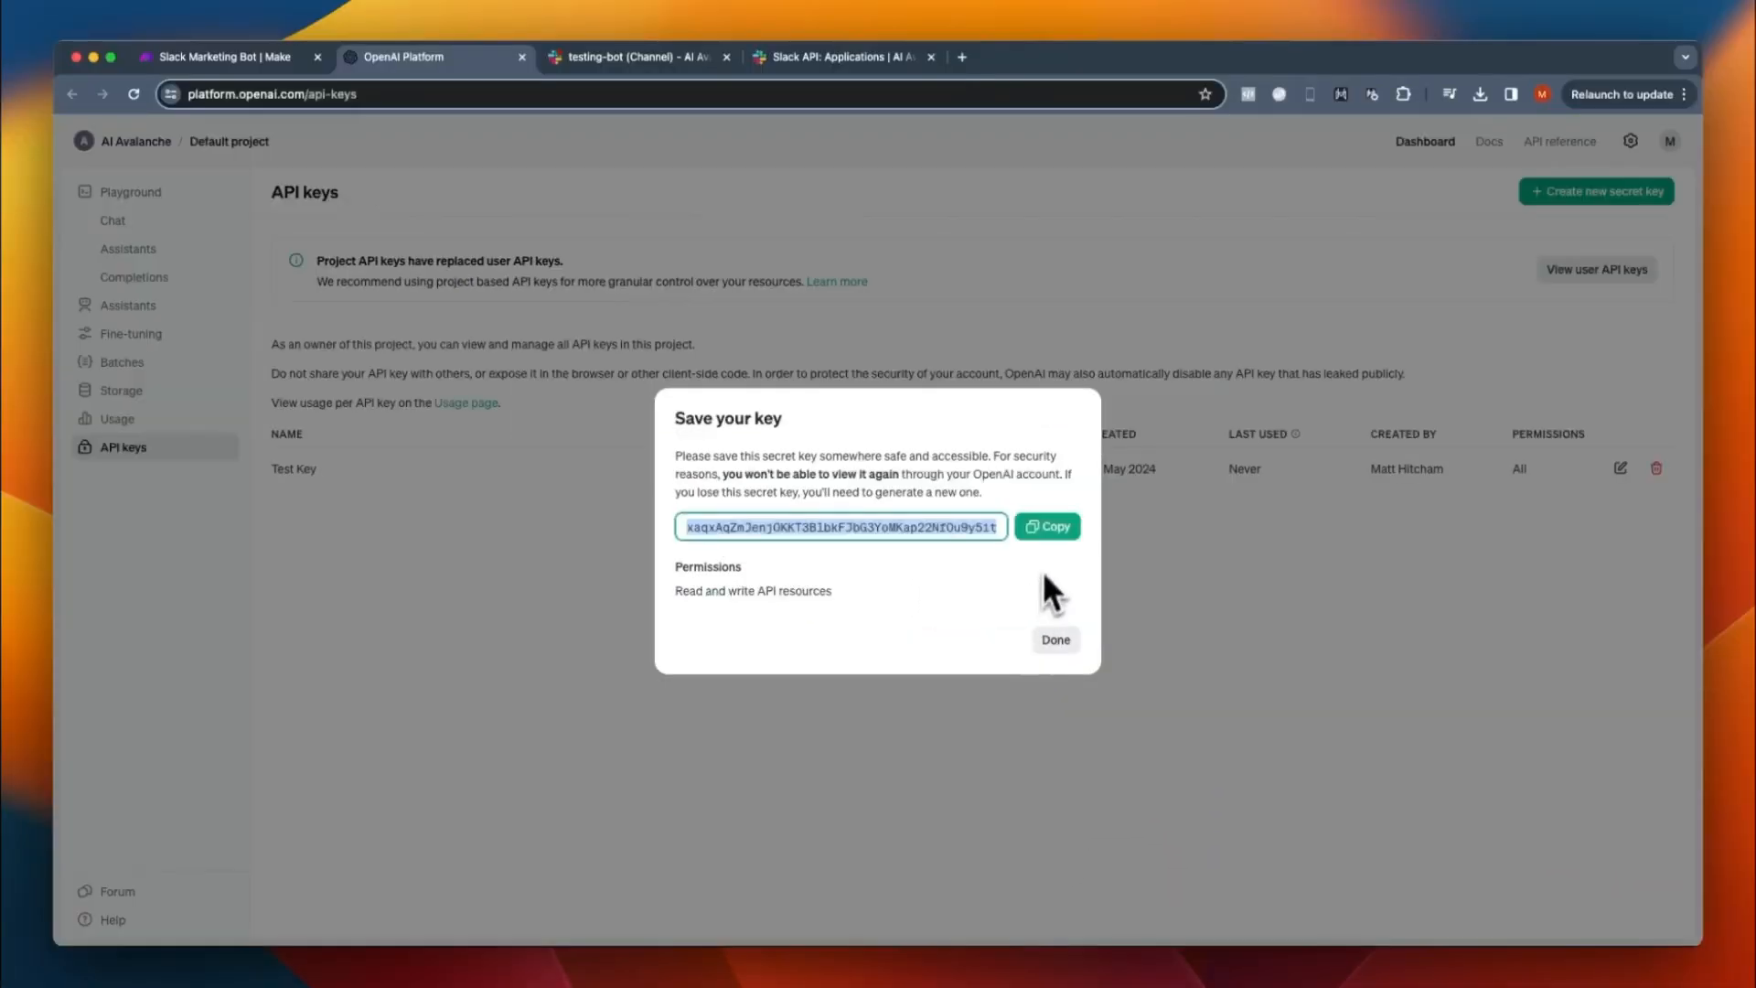
left_click(1047, 521)
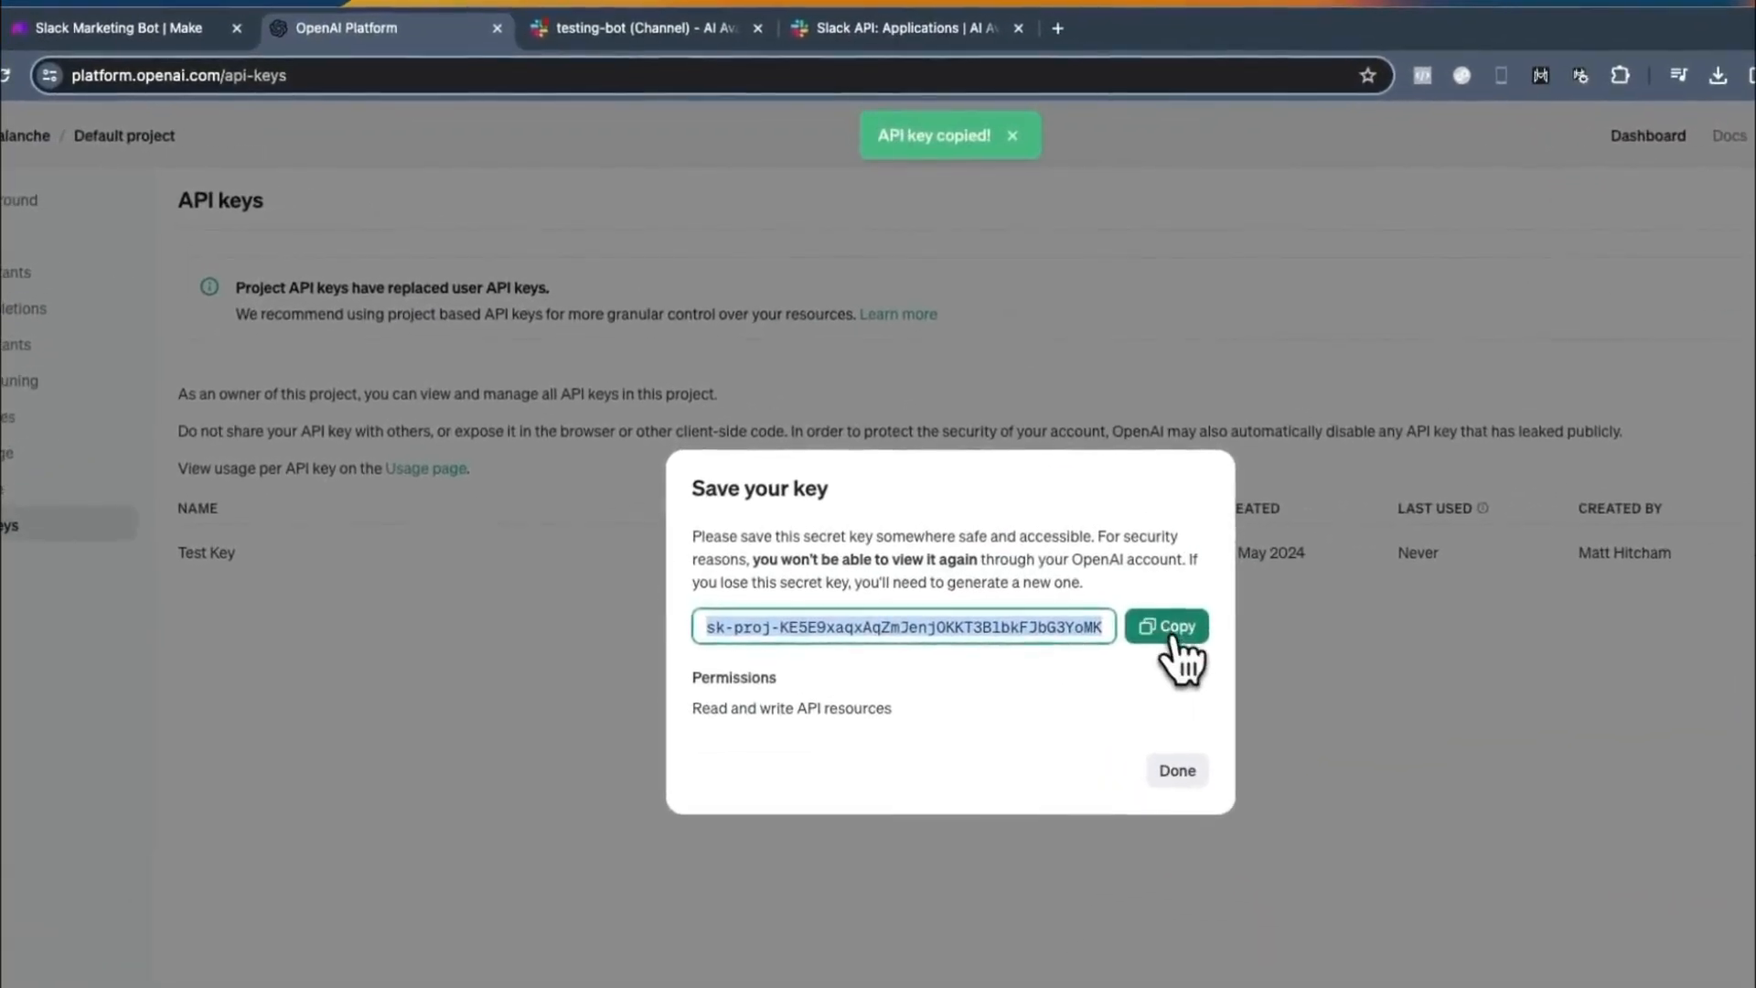
left_click(229, 51)
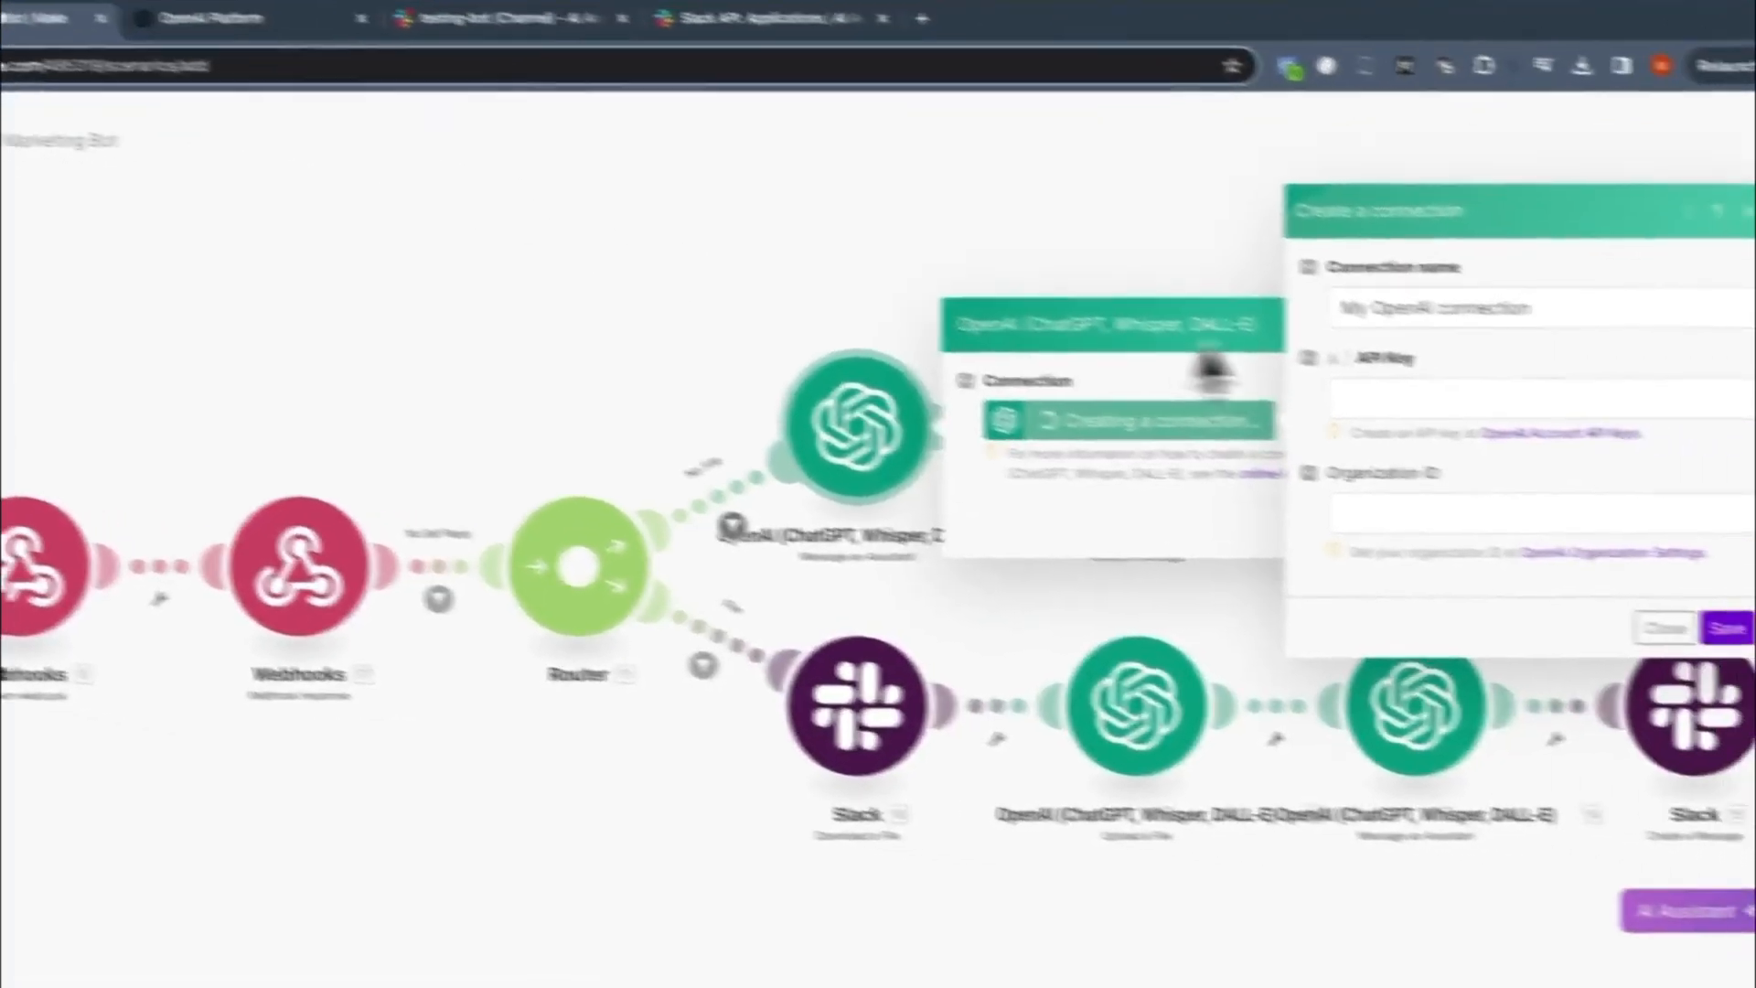
- Paste the copied OpenAI secret key as the API key of the new OpenAI connection
left_click(1603, 426)
key("ctrl+v")
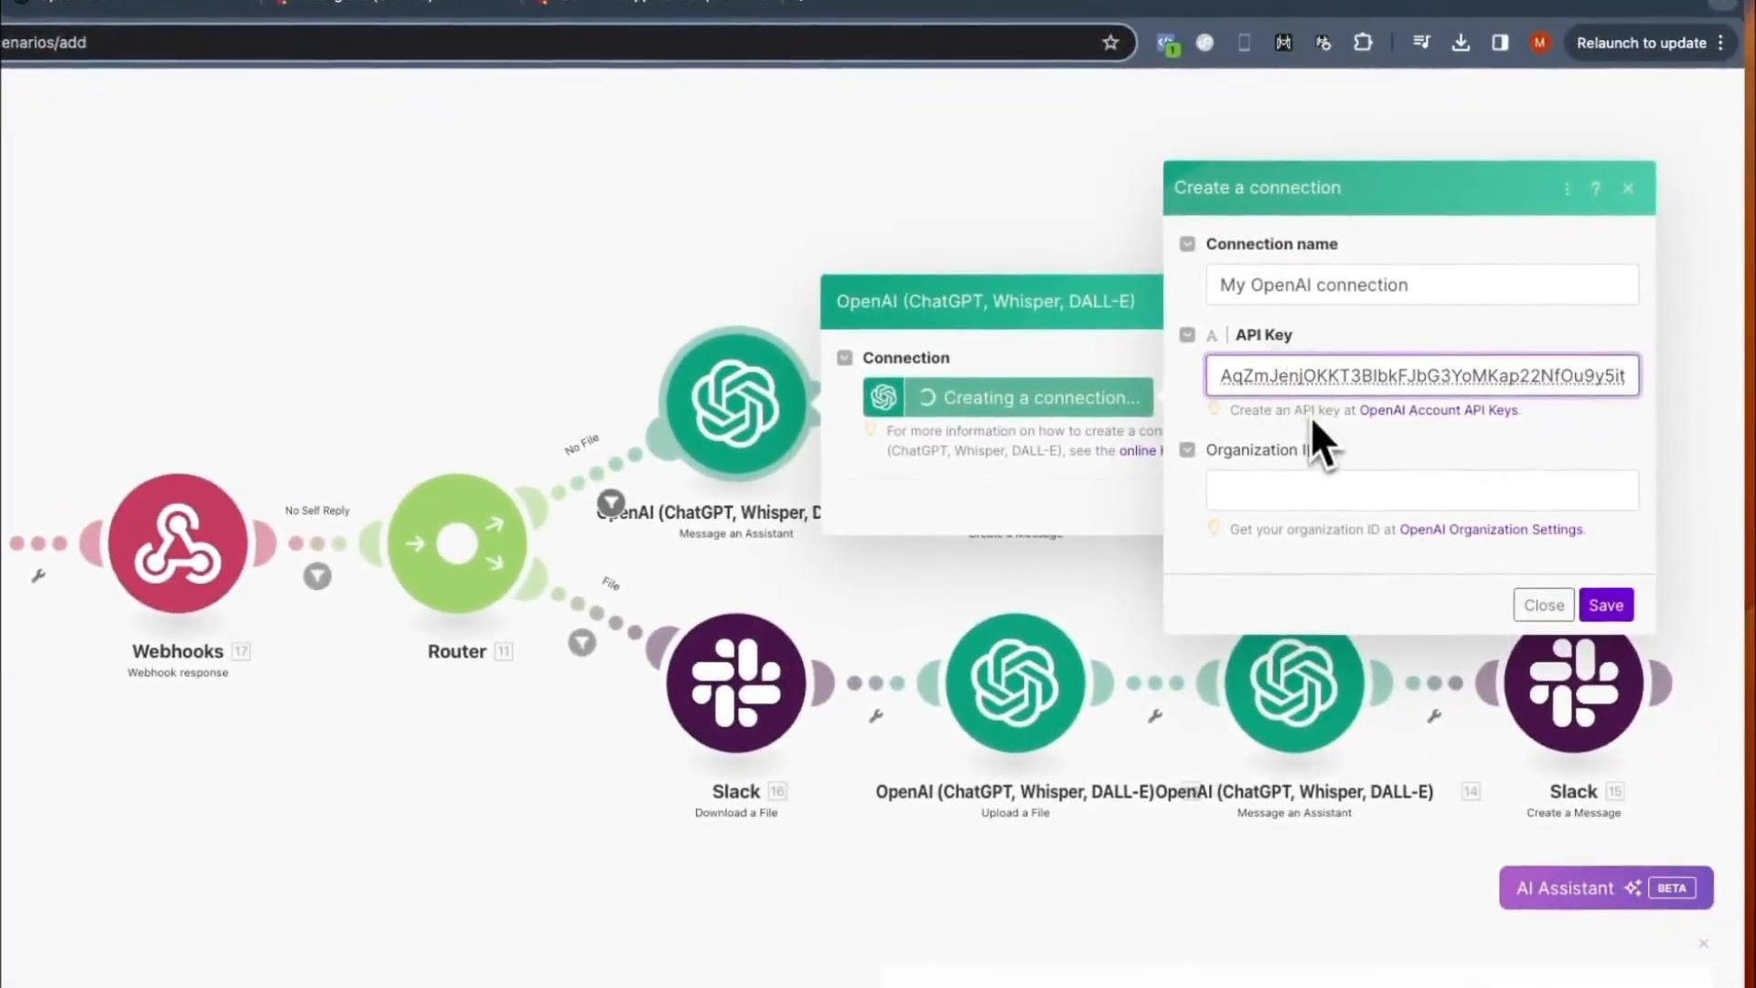
left_click(1335, 436)
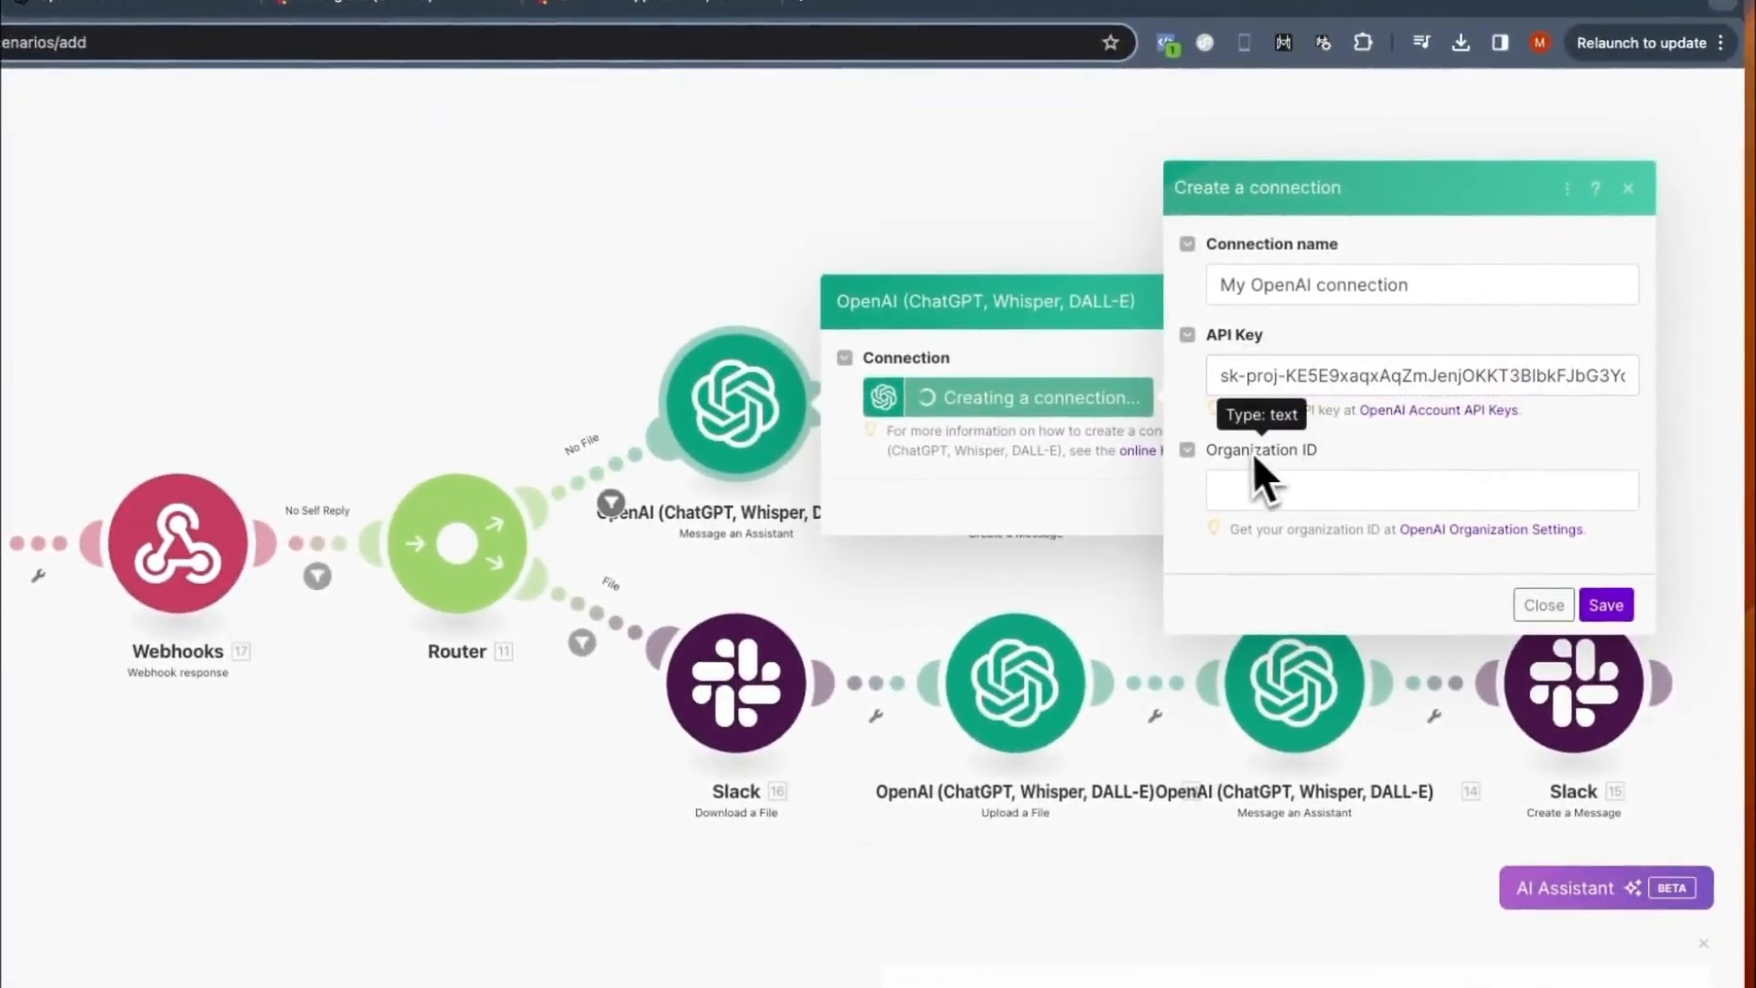
- Copy the organization ID from the OpenAI organization settings, paste it into the connection form in Make, and save the connection
left_click(1516, 529)
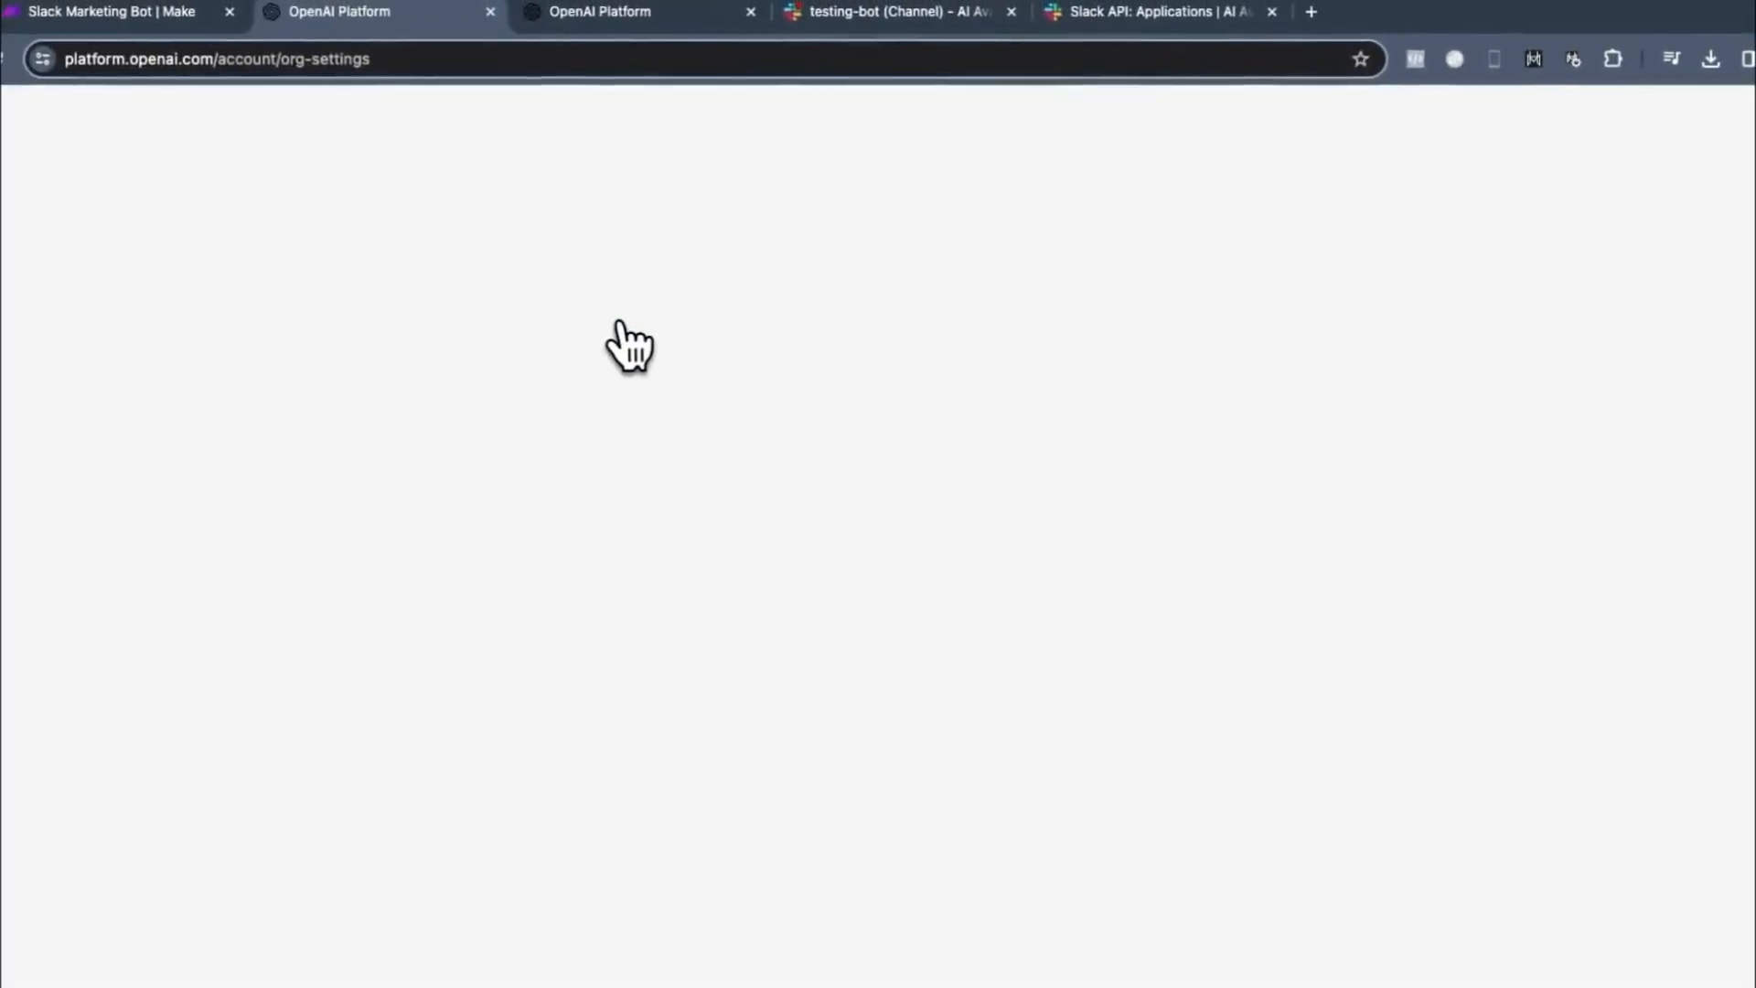
scroll(732, 411, "down", 1)
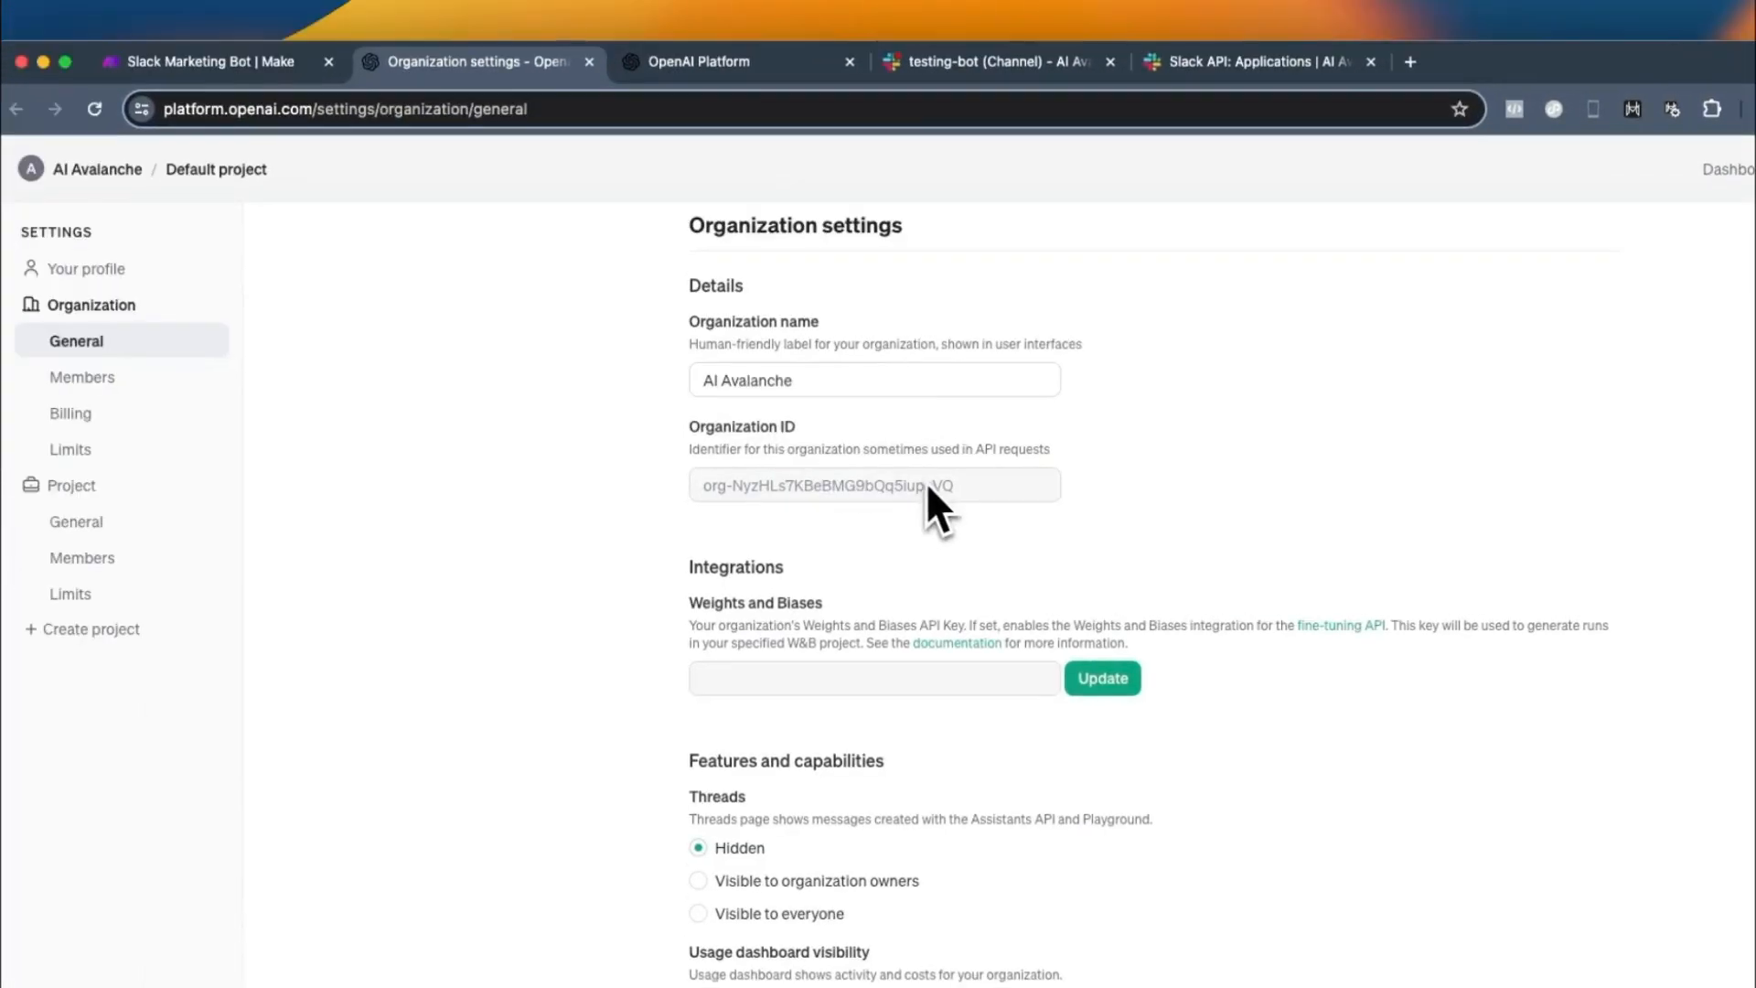
triple_click(827, 483)
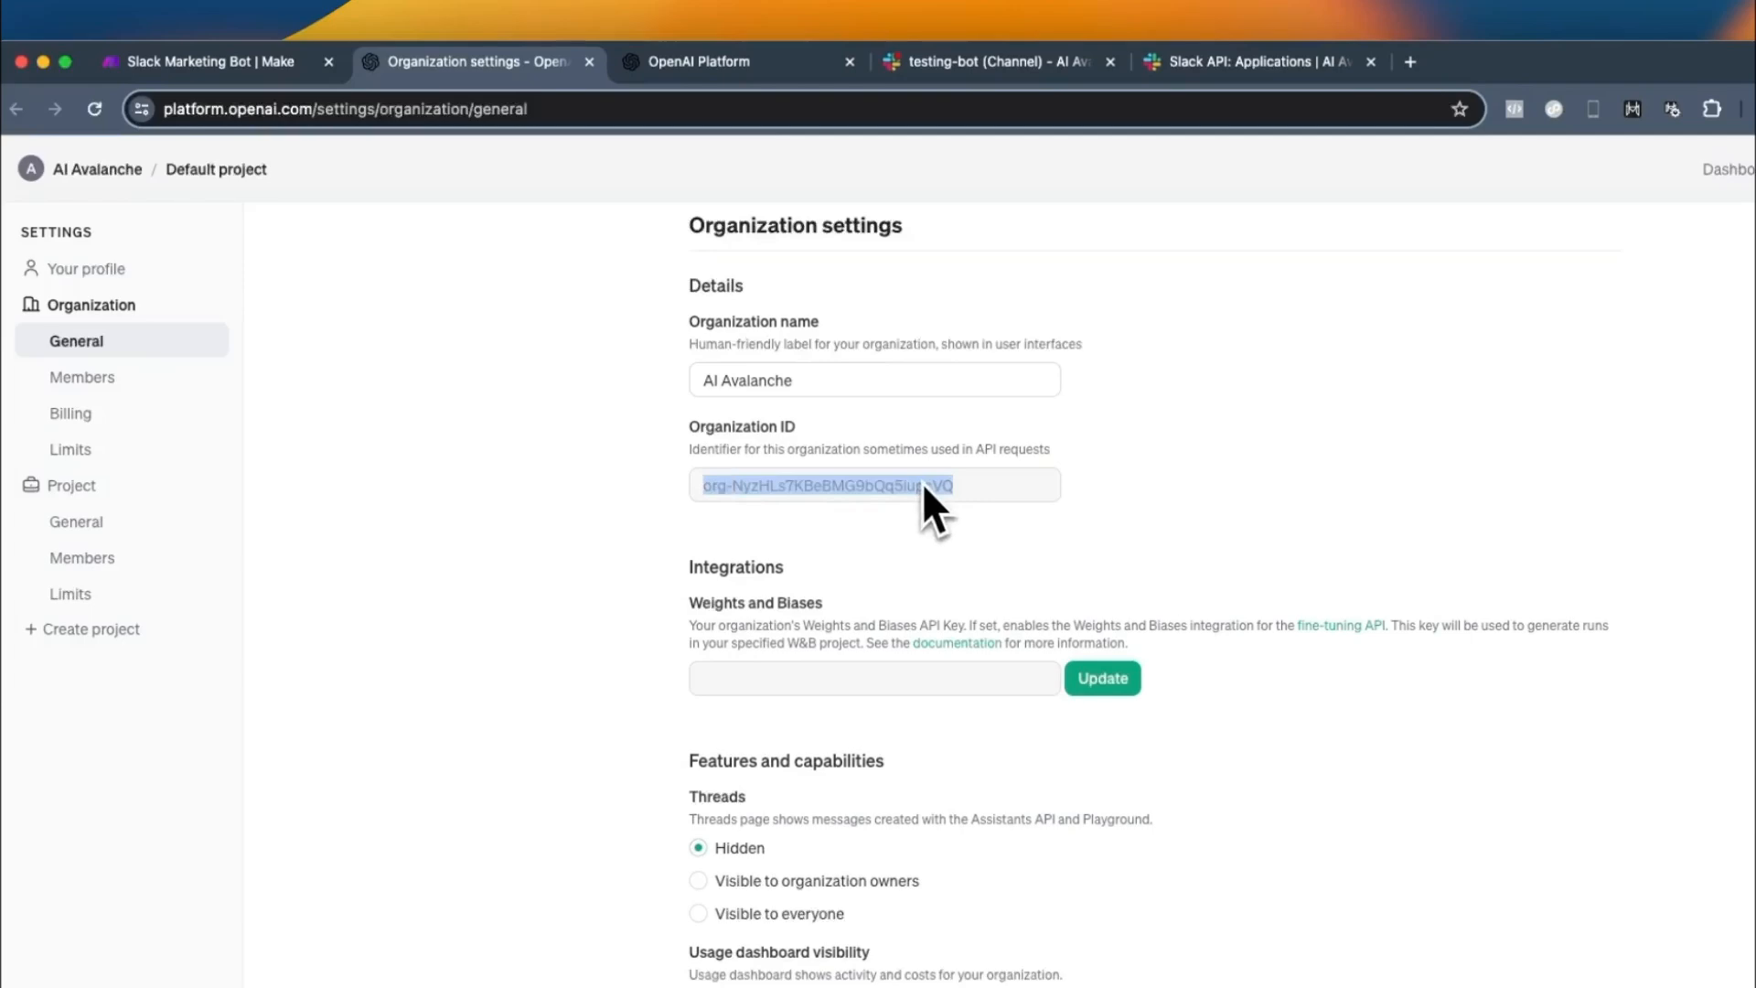
left_click(251, 64)
left_click(1508, 541)
key("ctrl+v")
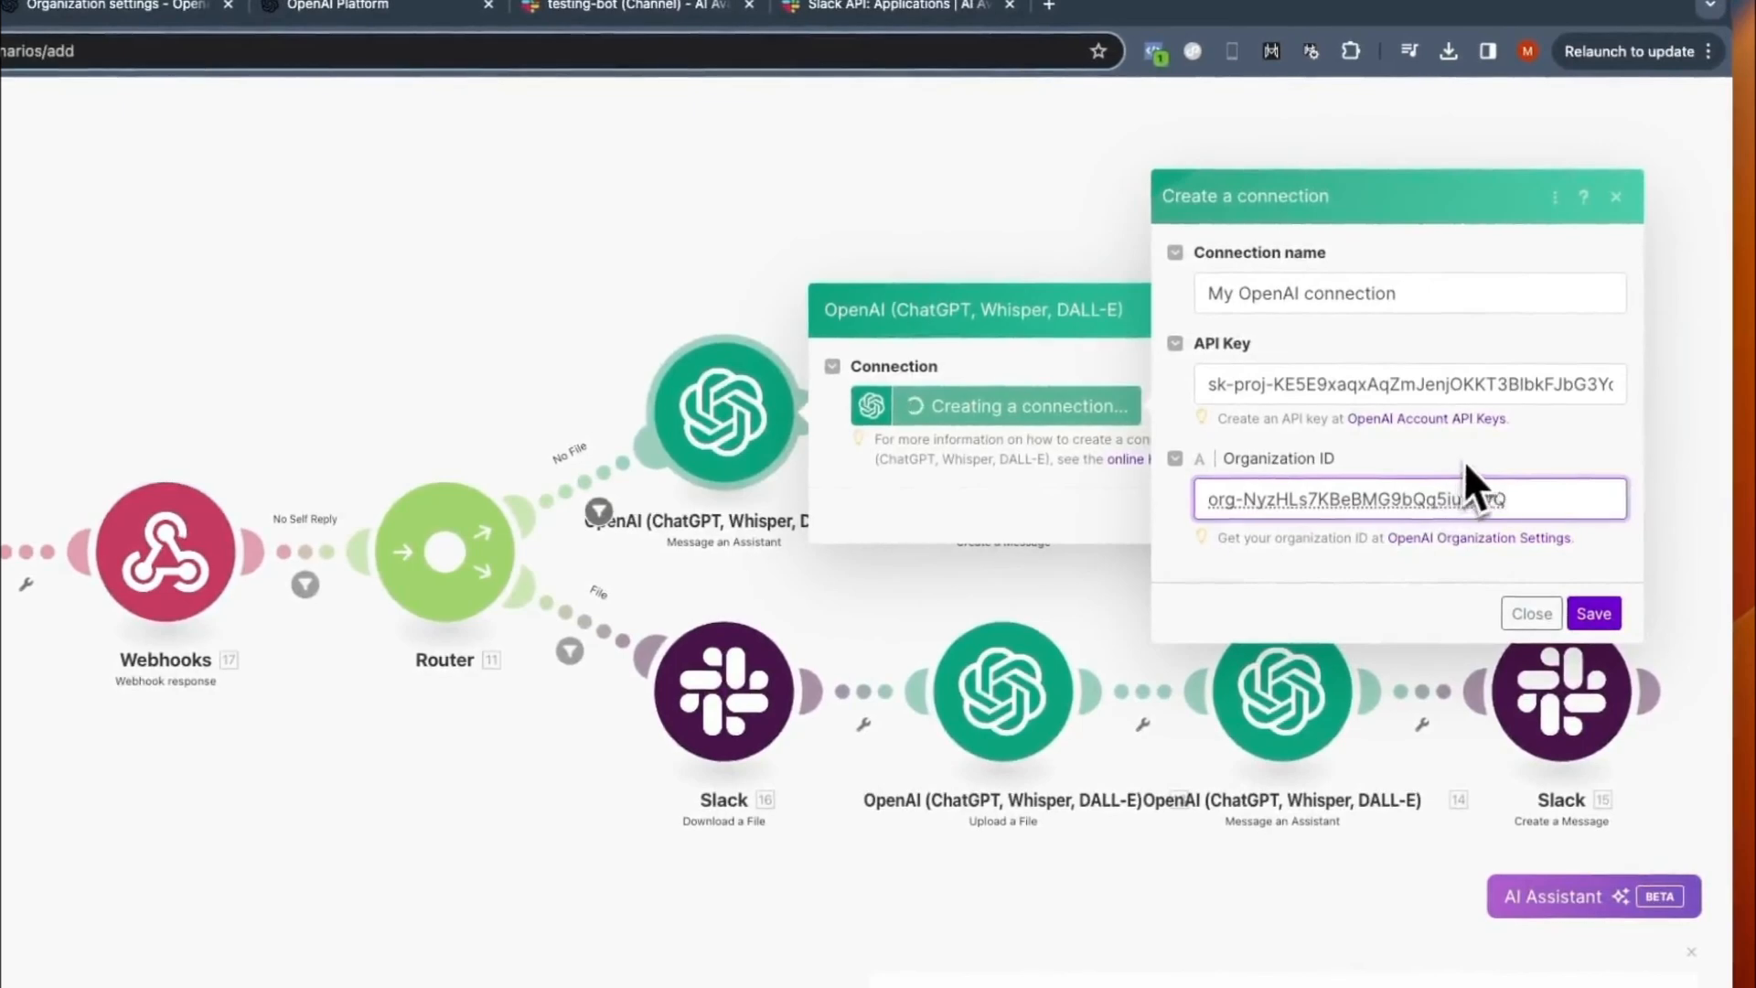
left_click(1596, 562)
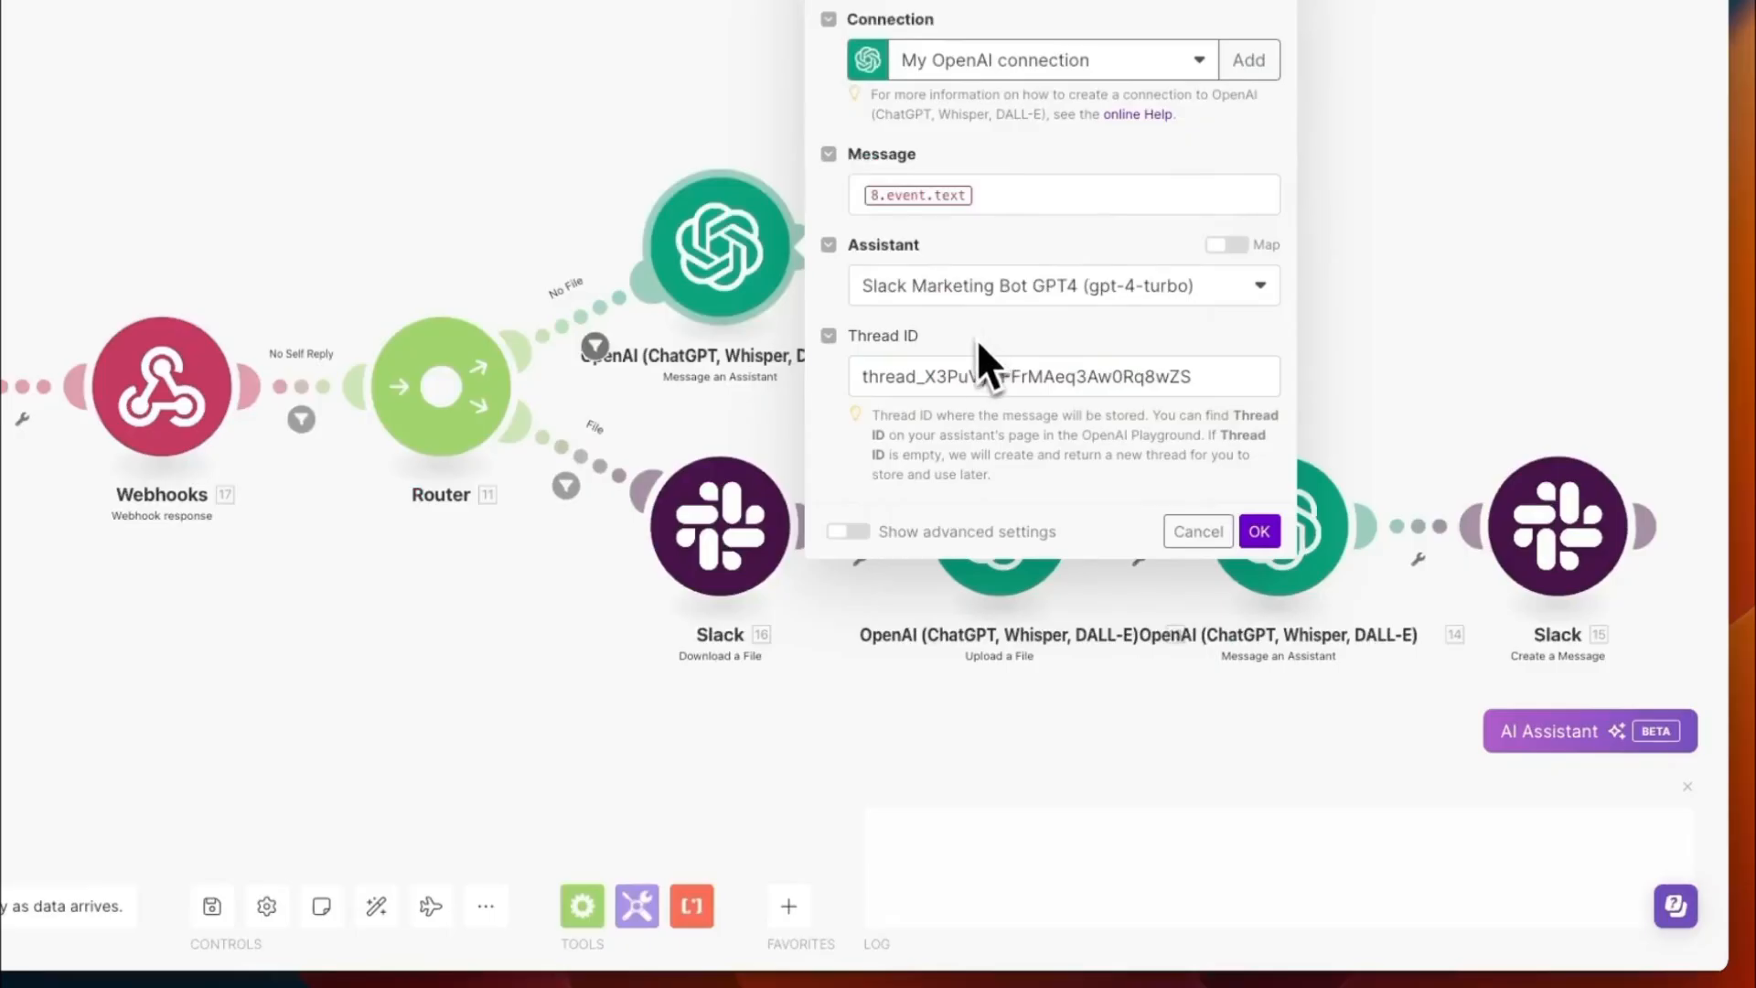
- Clear the Thread ID of the No File route's Message an Assistant module and save the module
double_click(932, 379)
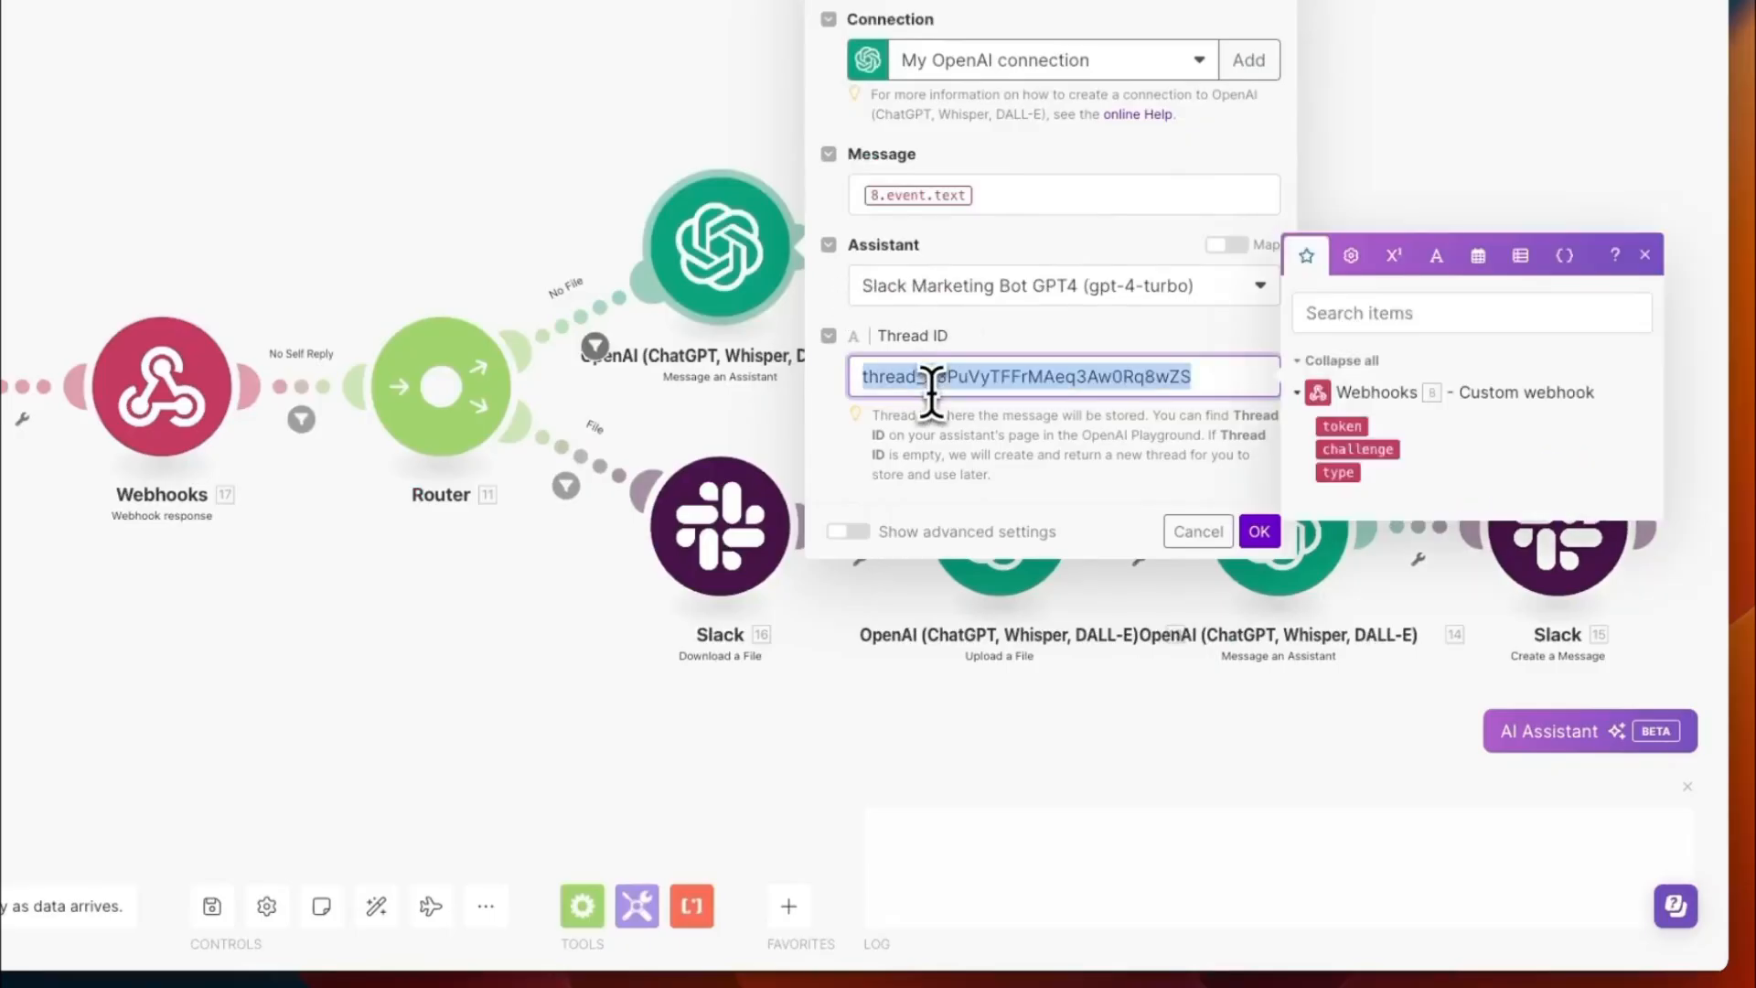
key("BackSpace")
left_click(1029, 332)
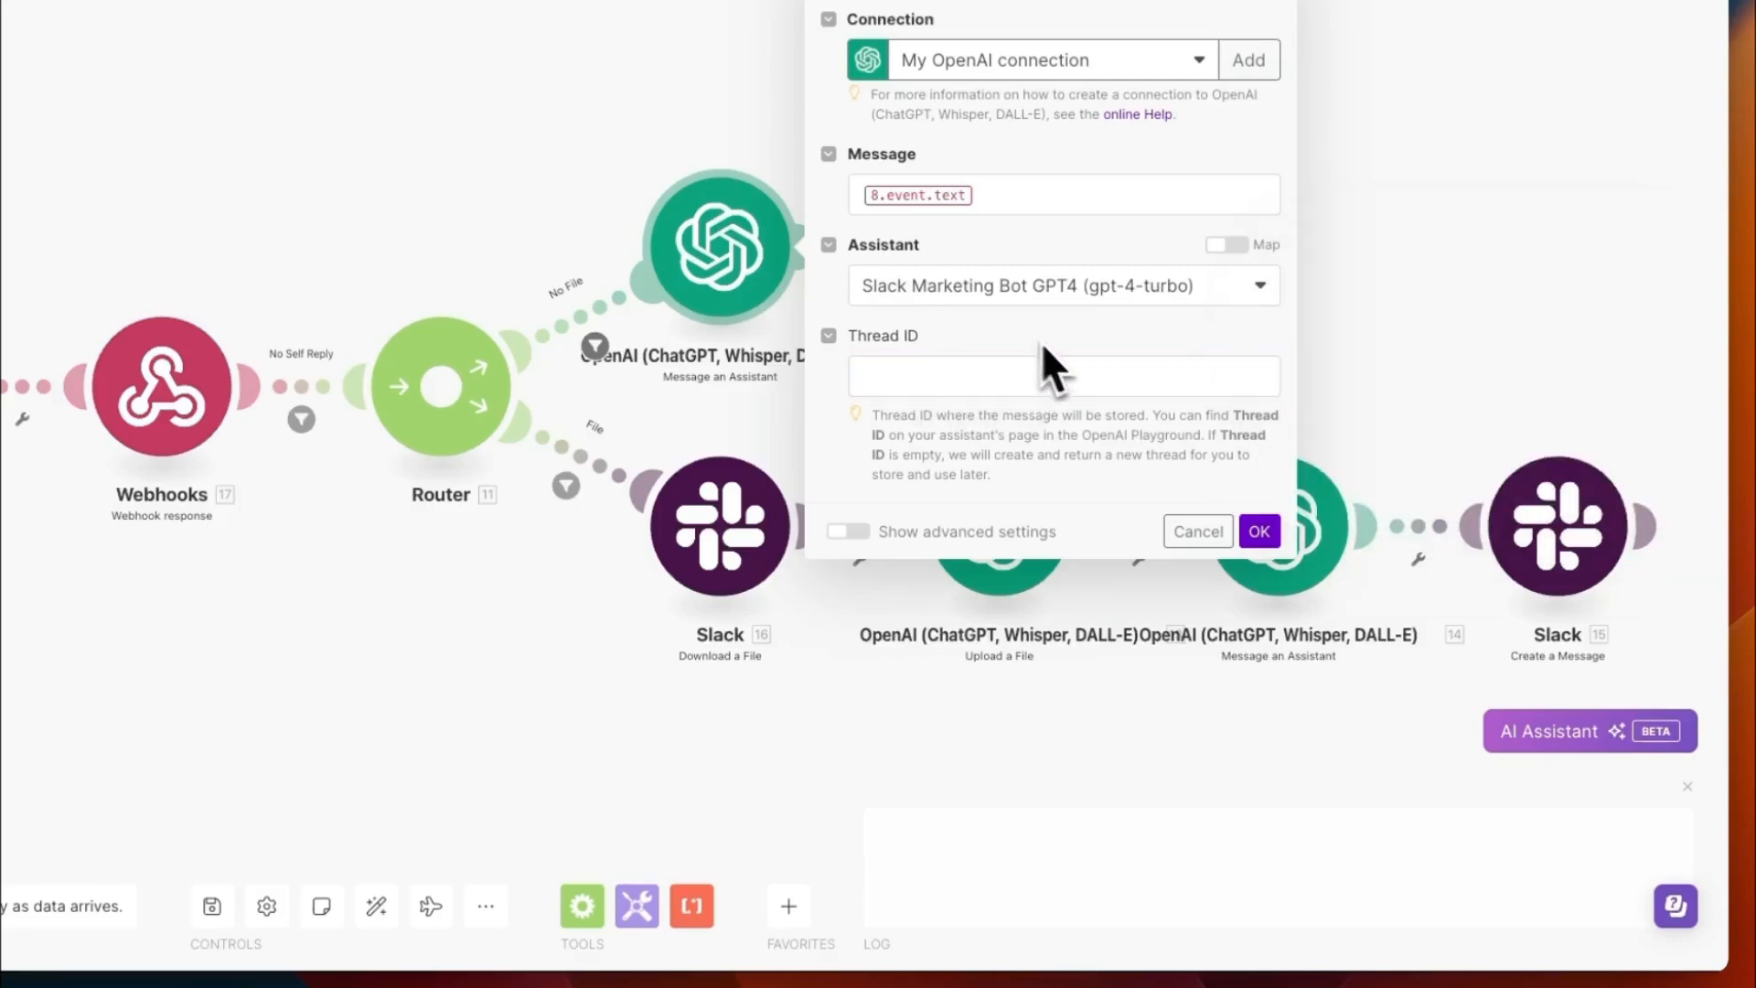
left_click(1260, 532)
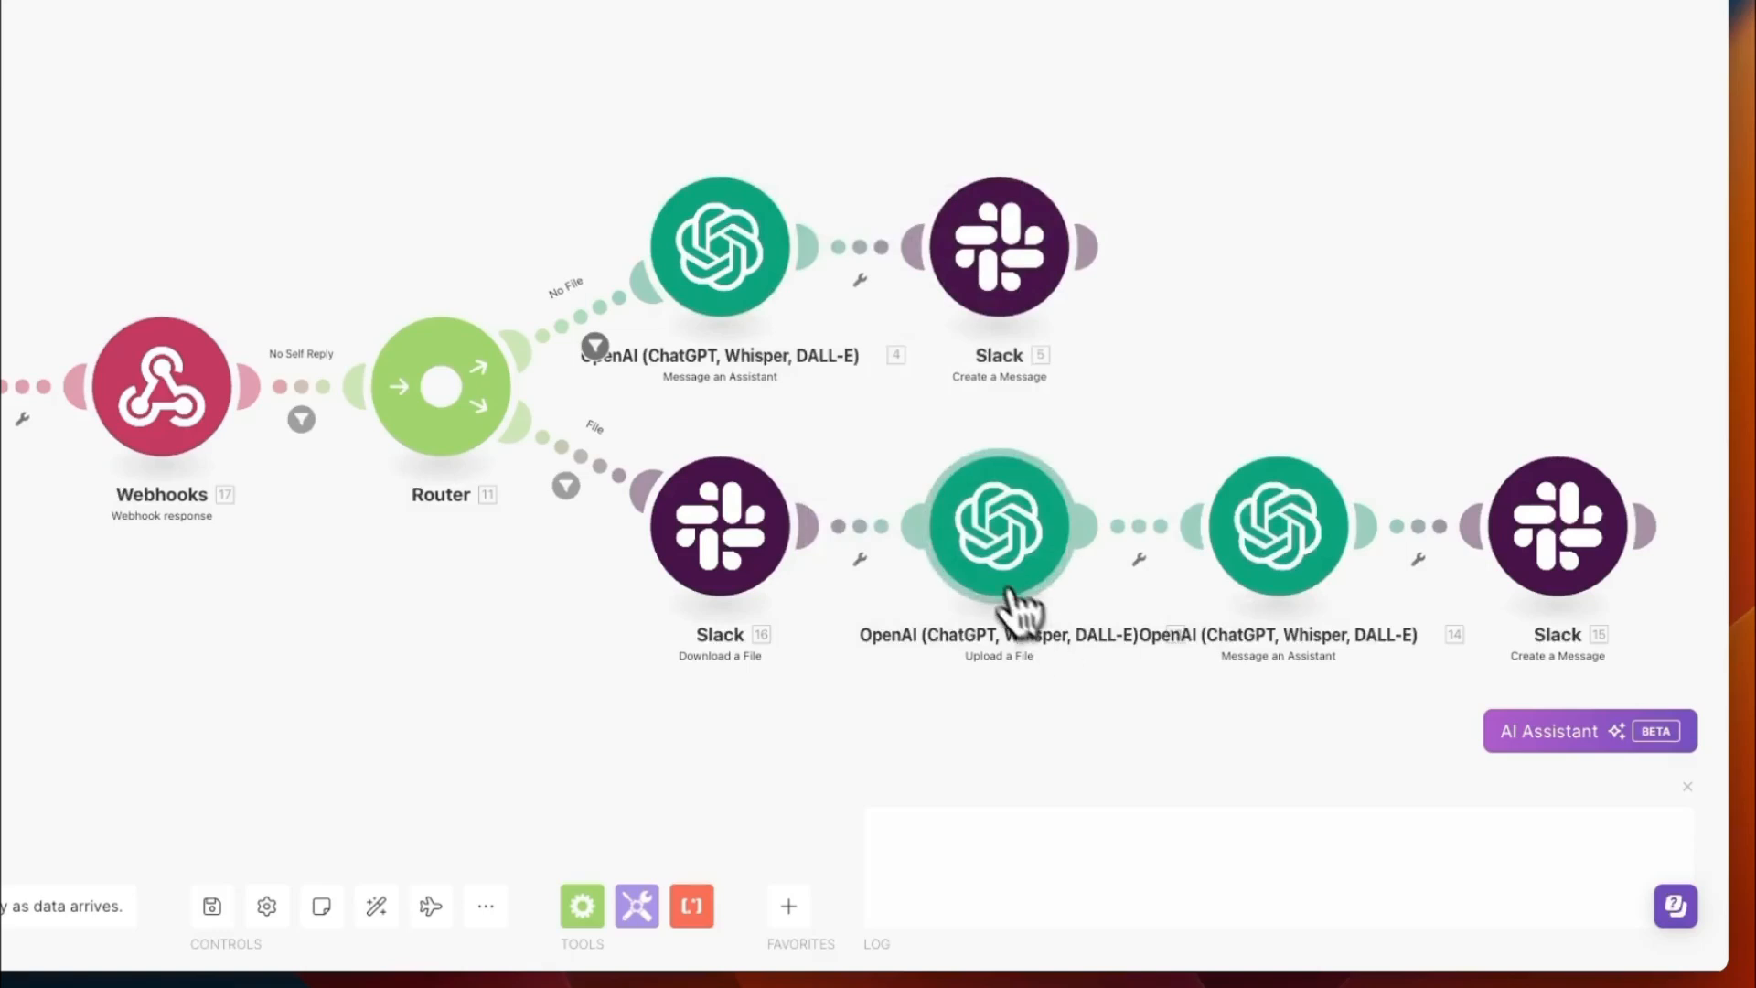
- Select My OpenAI connection for the Upload a File module, save it, and open the File route's Message an Assistant module
left_click(998, 531)
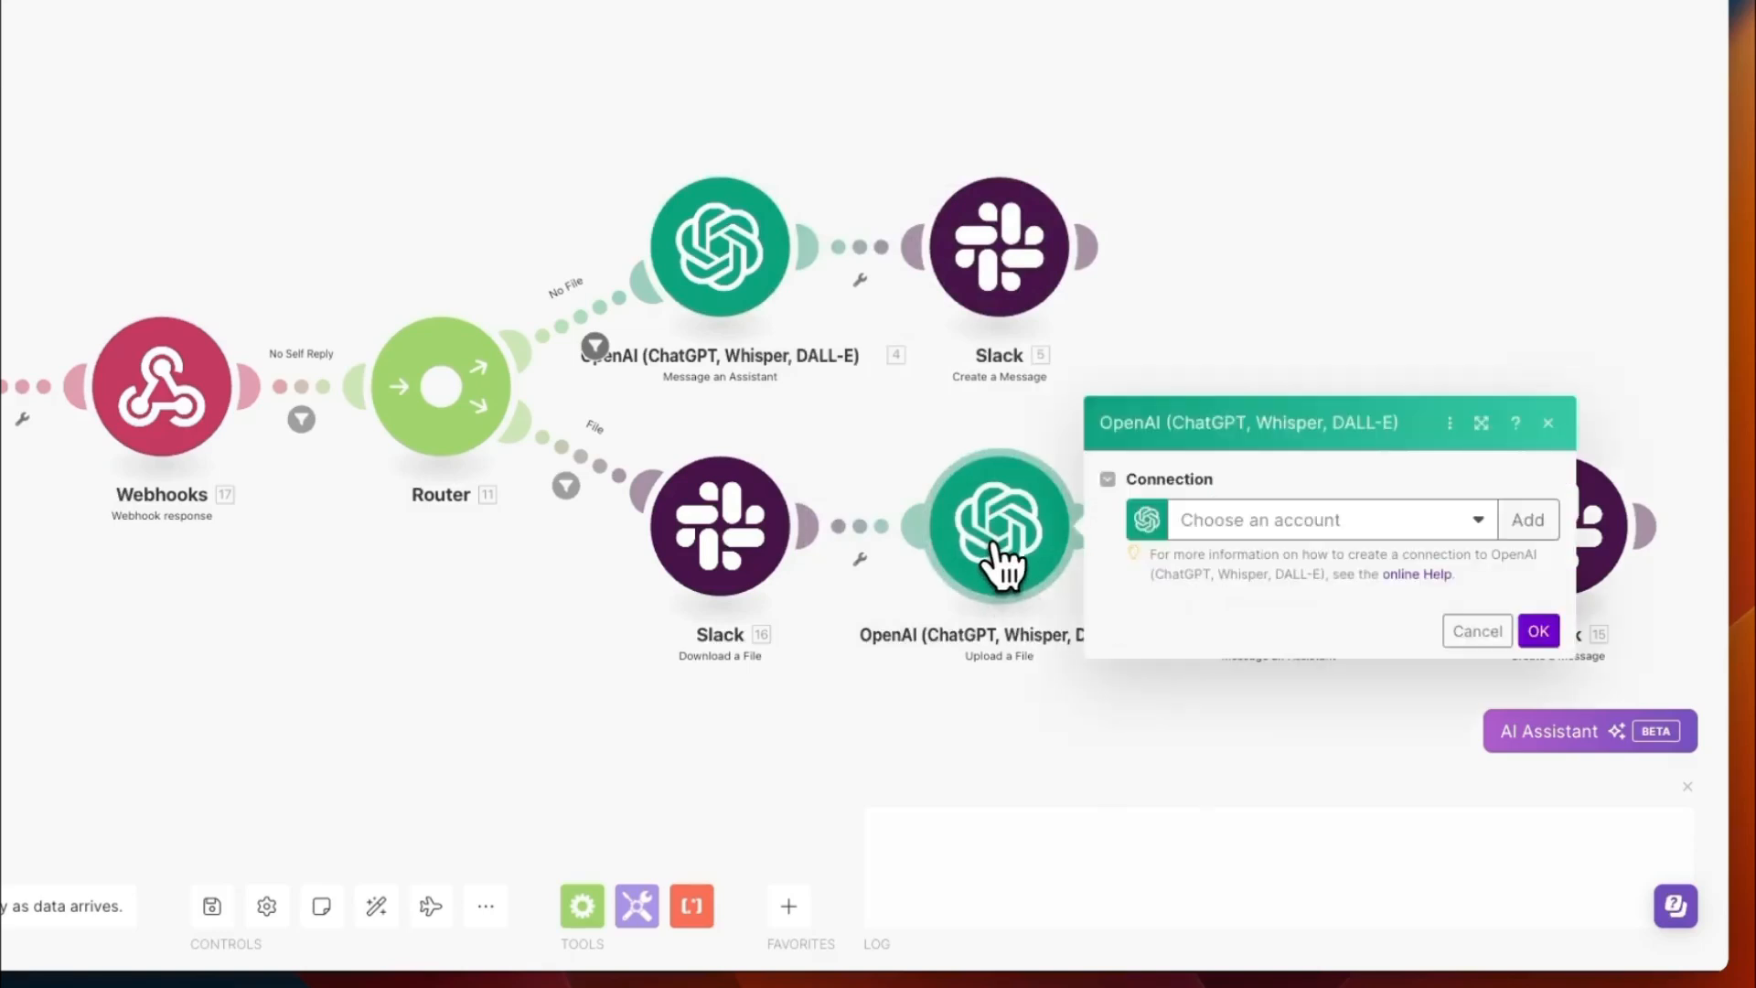
left_click(1261, 521)
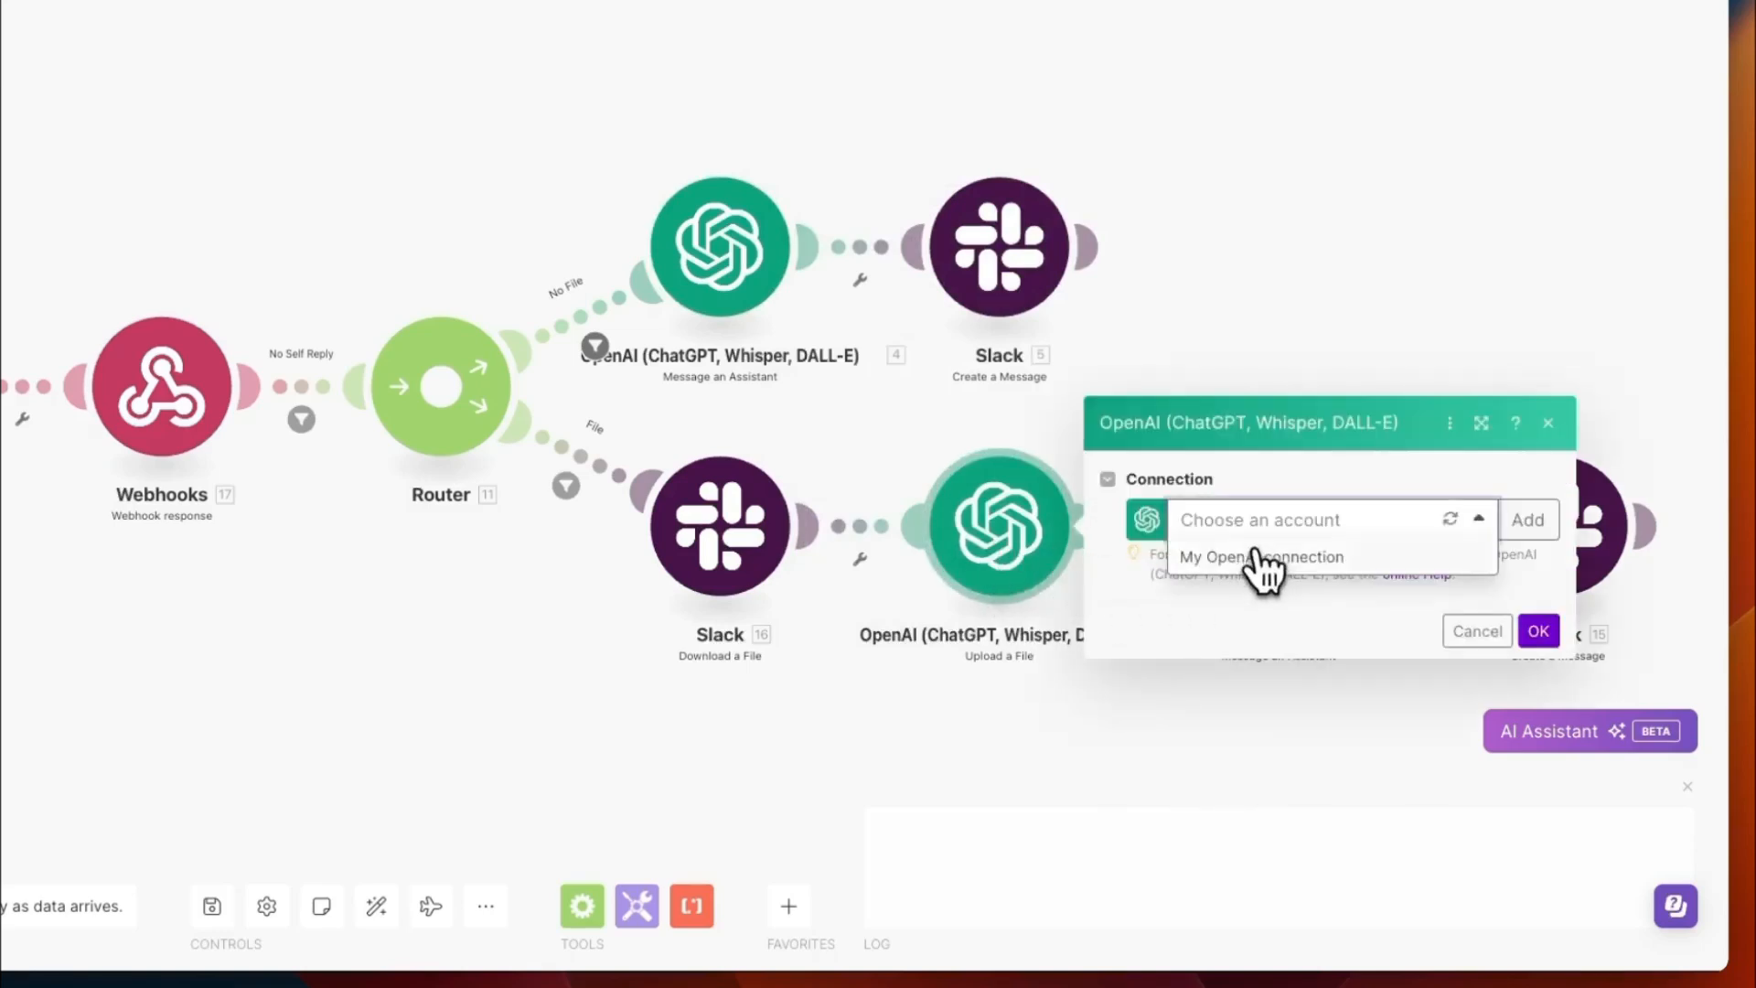
left_click(1262, 553)
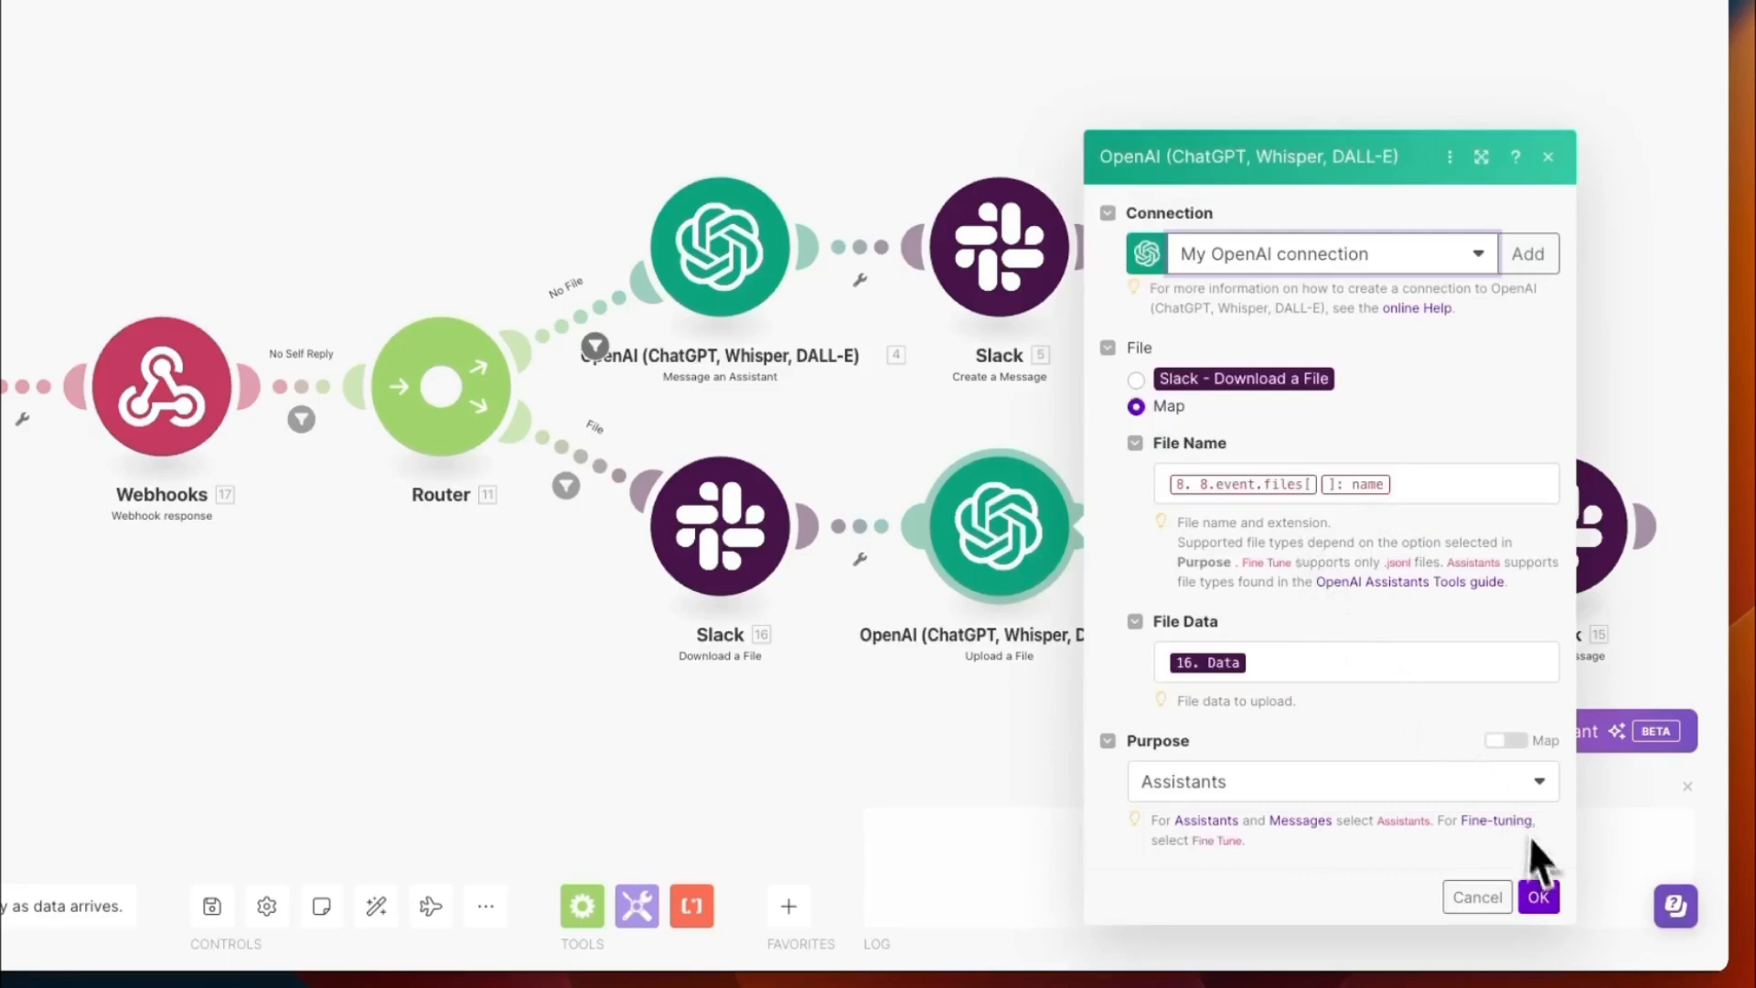
left_click(1540, 901)
left_click(1283, 554)
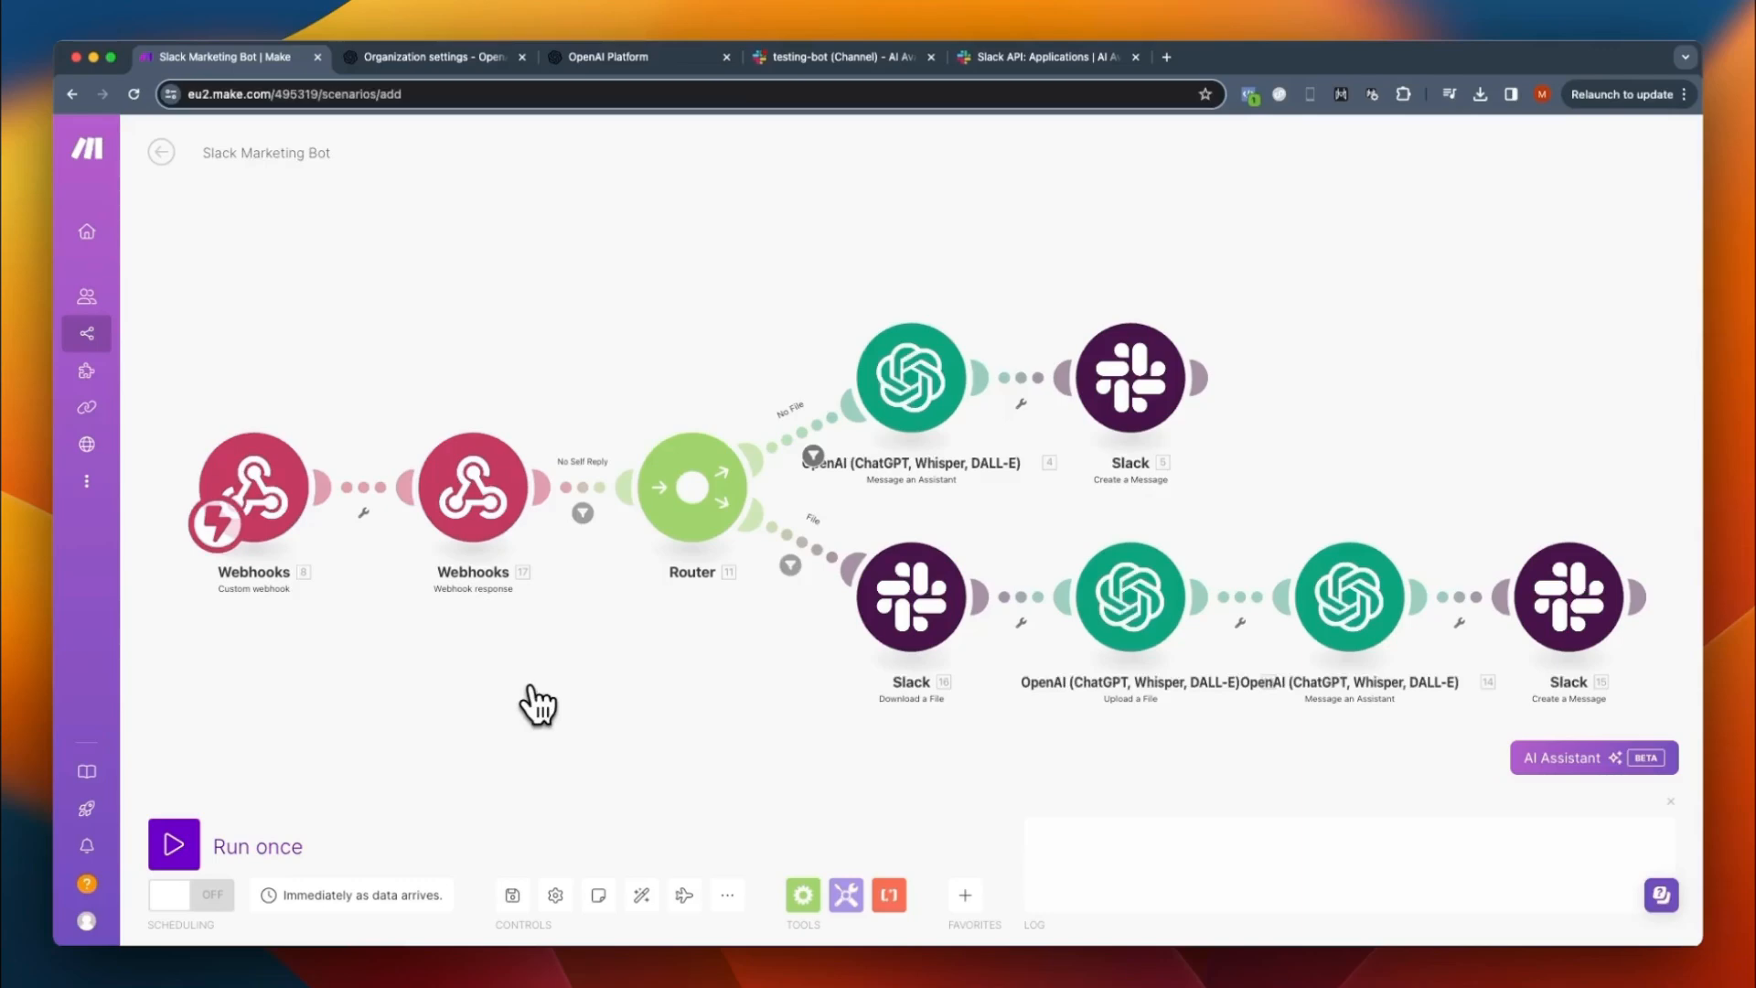
- Create a Slack (bot) connection for the No File route's Create a Message module and allow access to the AI Avalanche workspace
left_click(1126, 397)
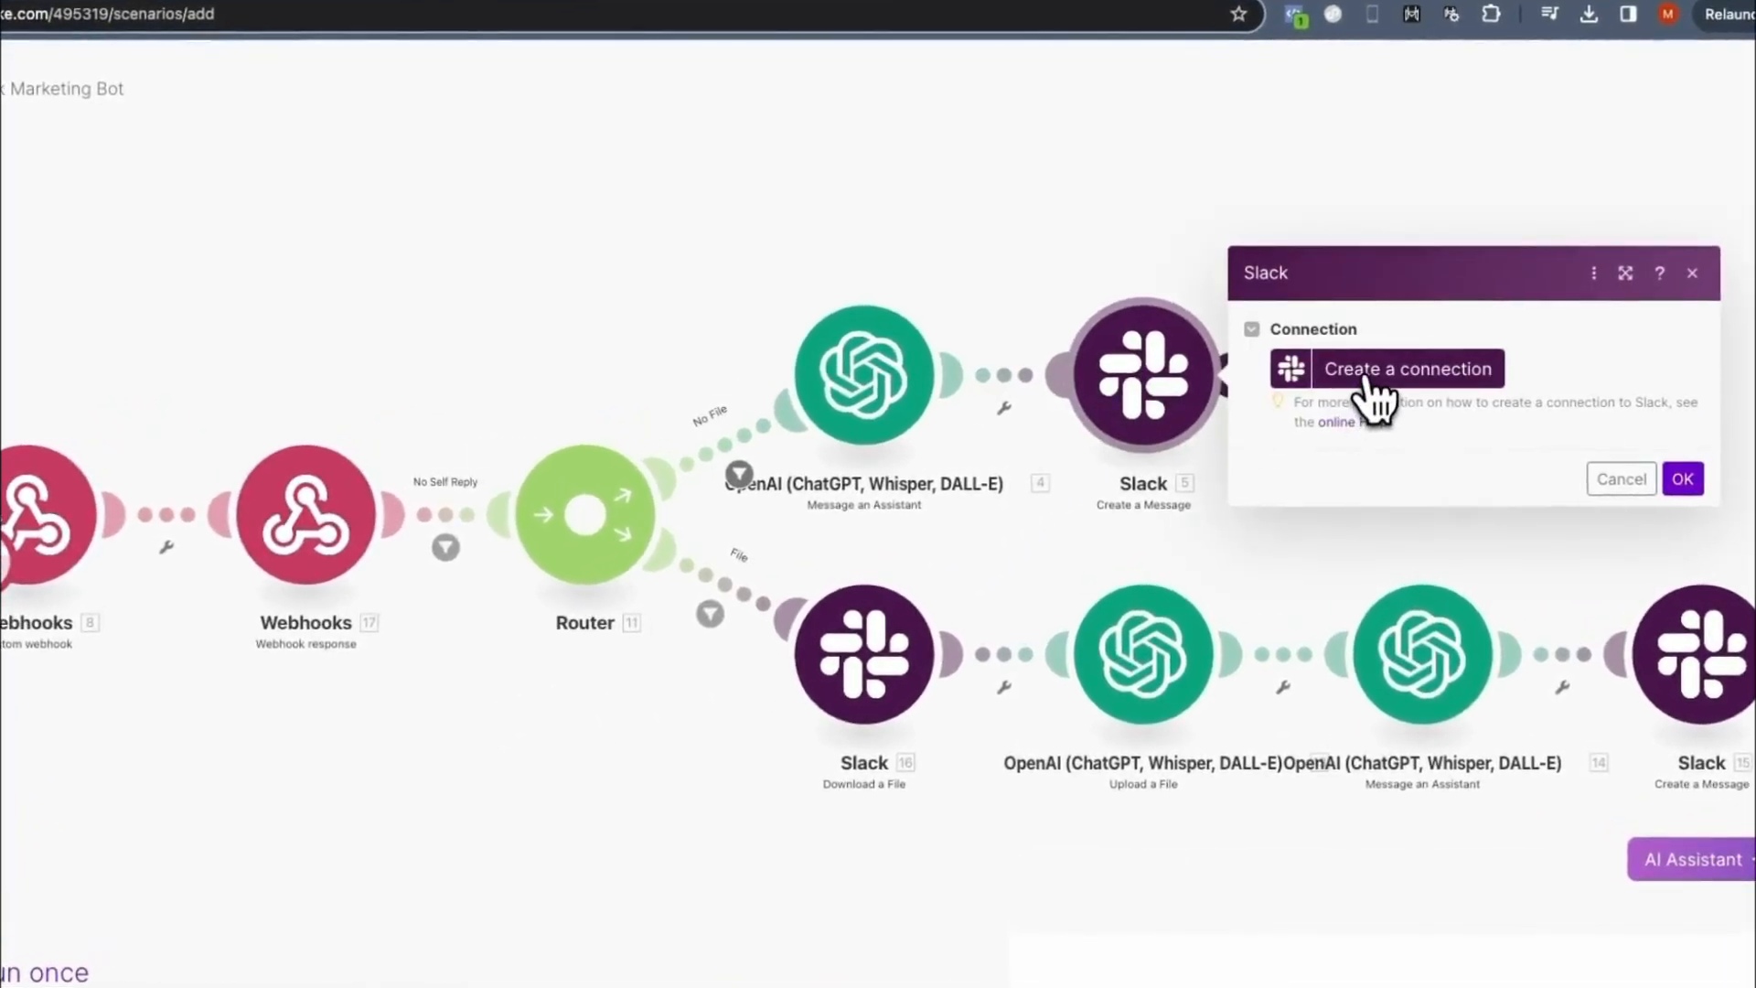
left_click(1371, 377)
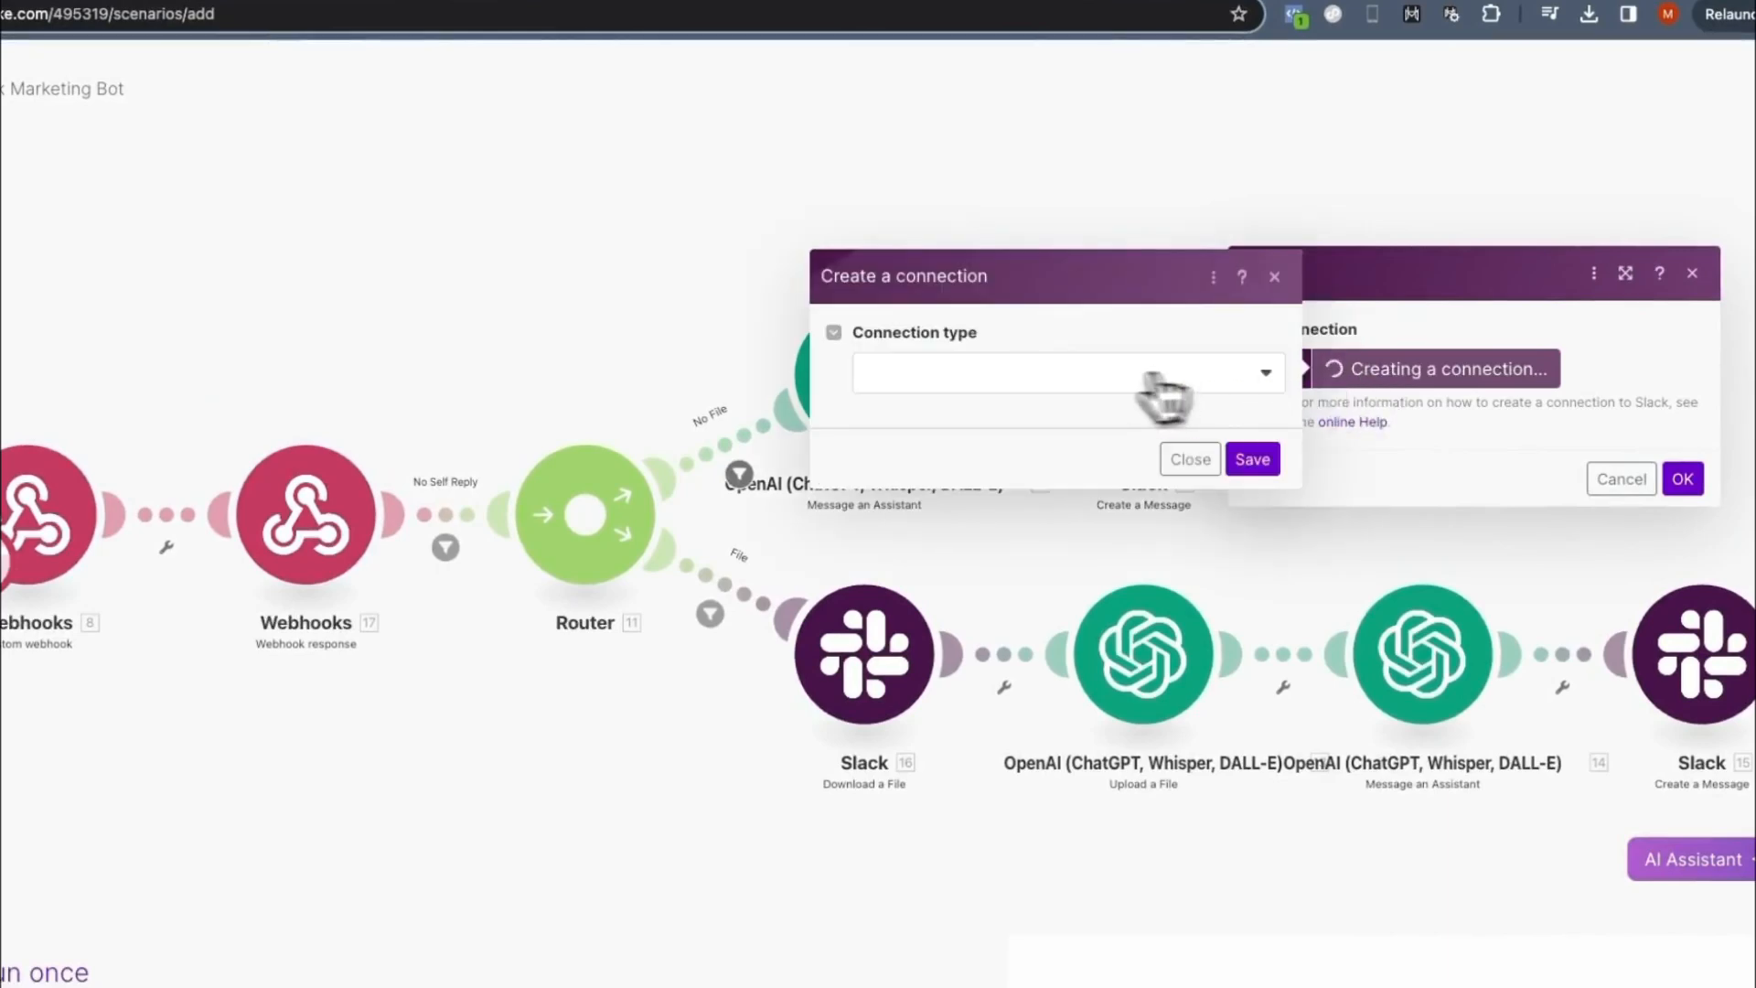
left_click(1042, 391)
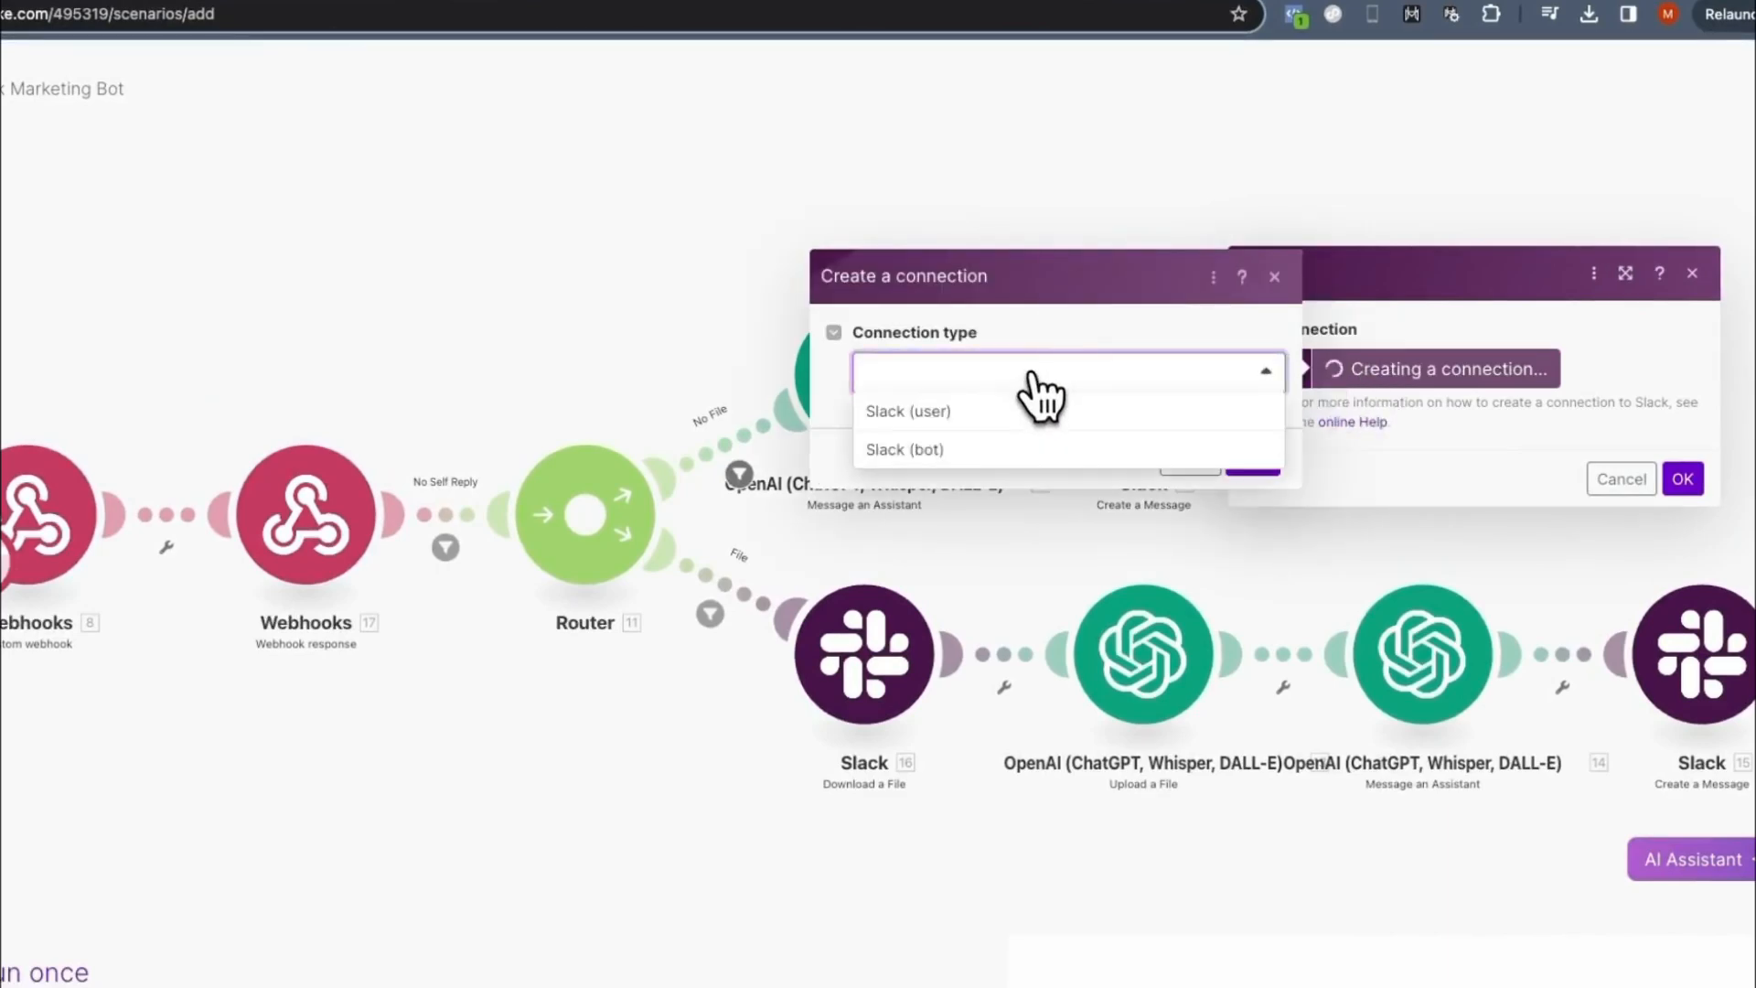
left_click(928, 453)
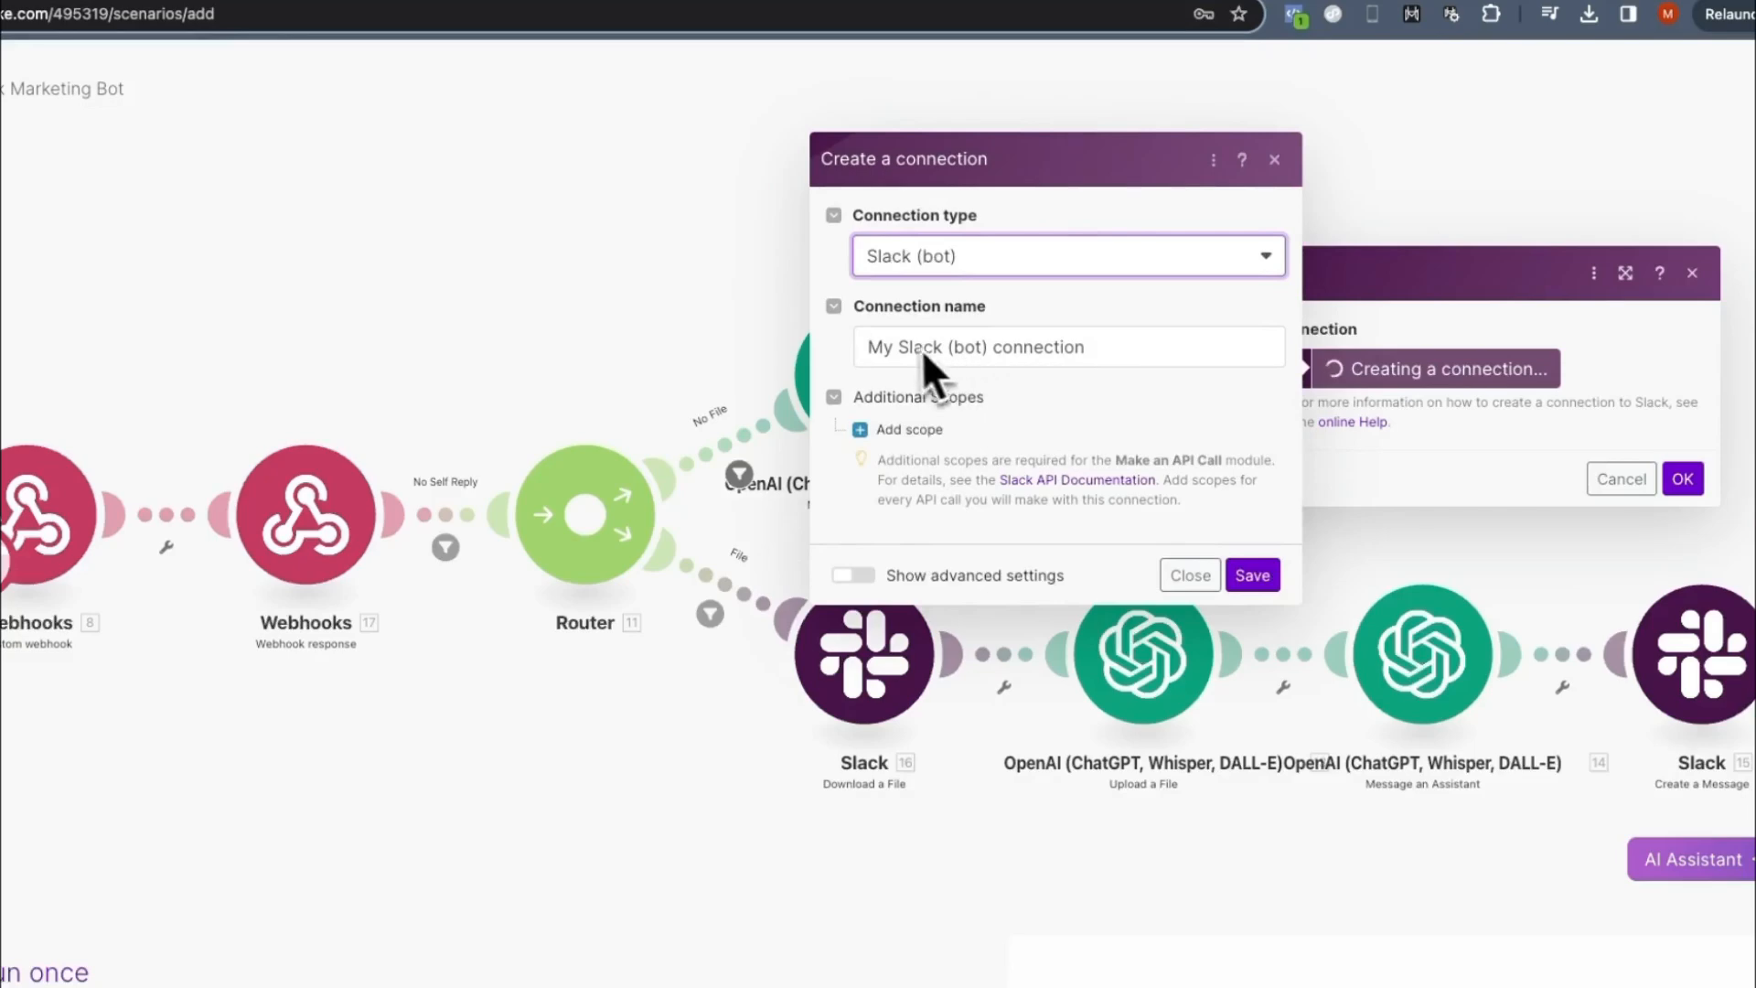
left_click(1253, 576)
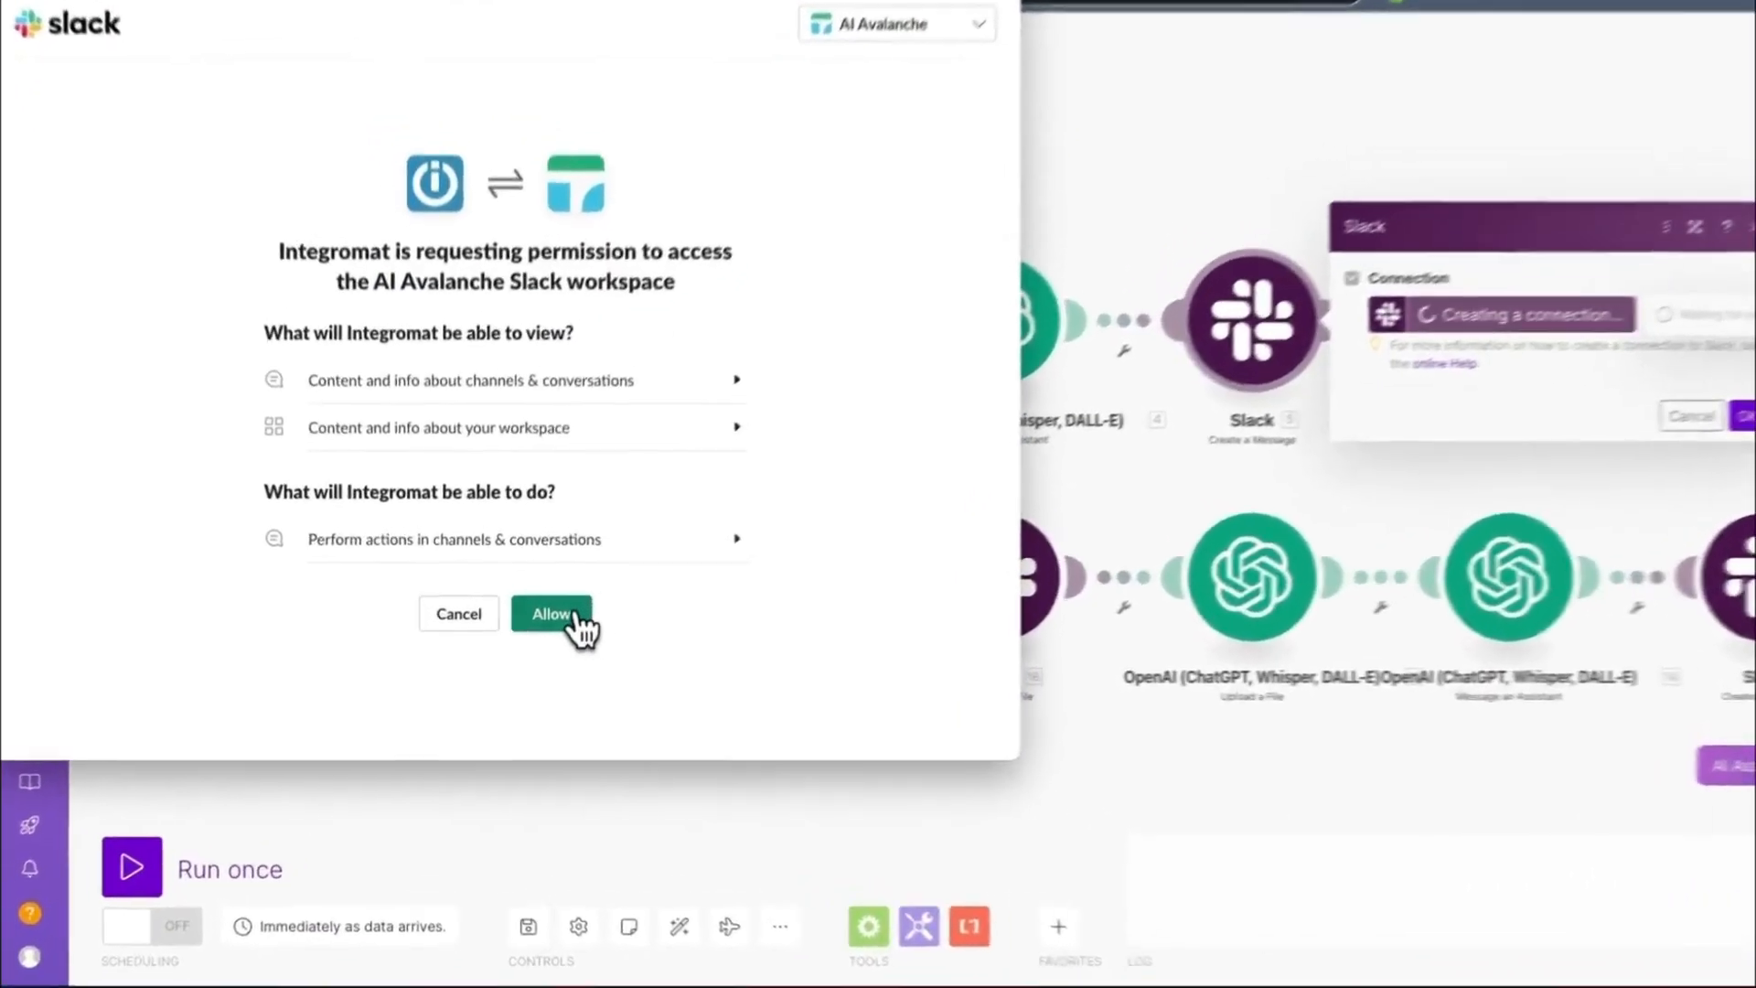
left_click(574, 620)
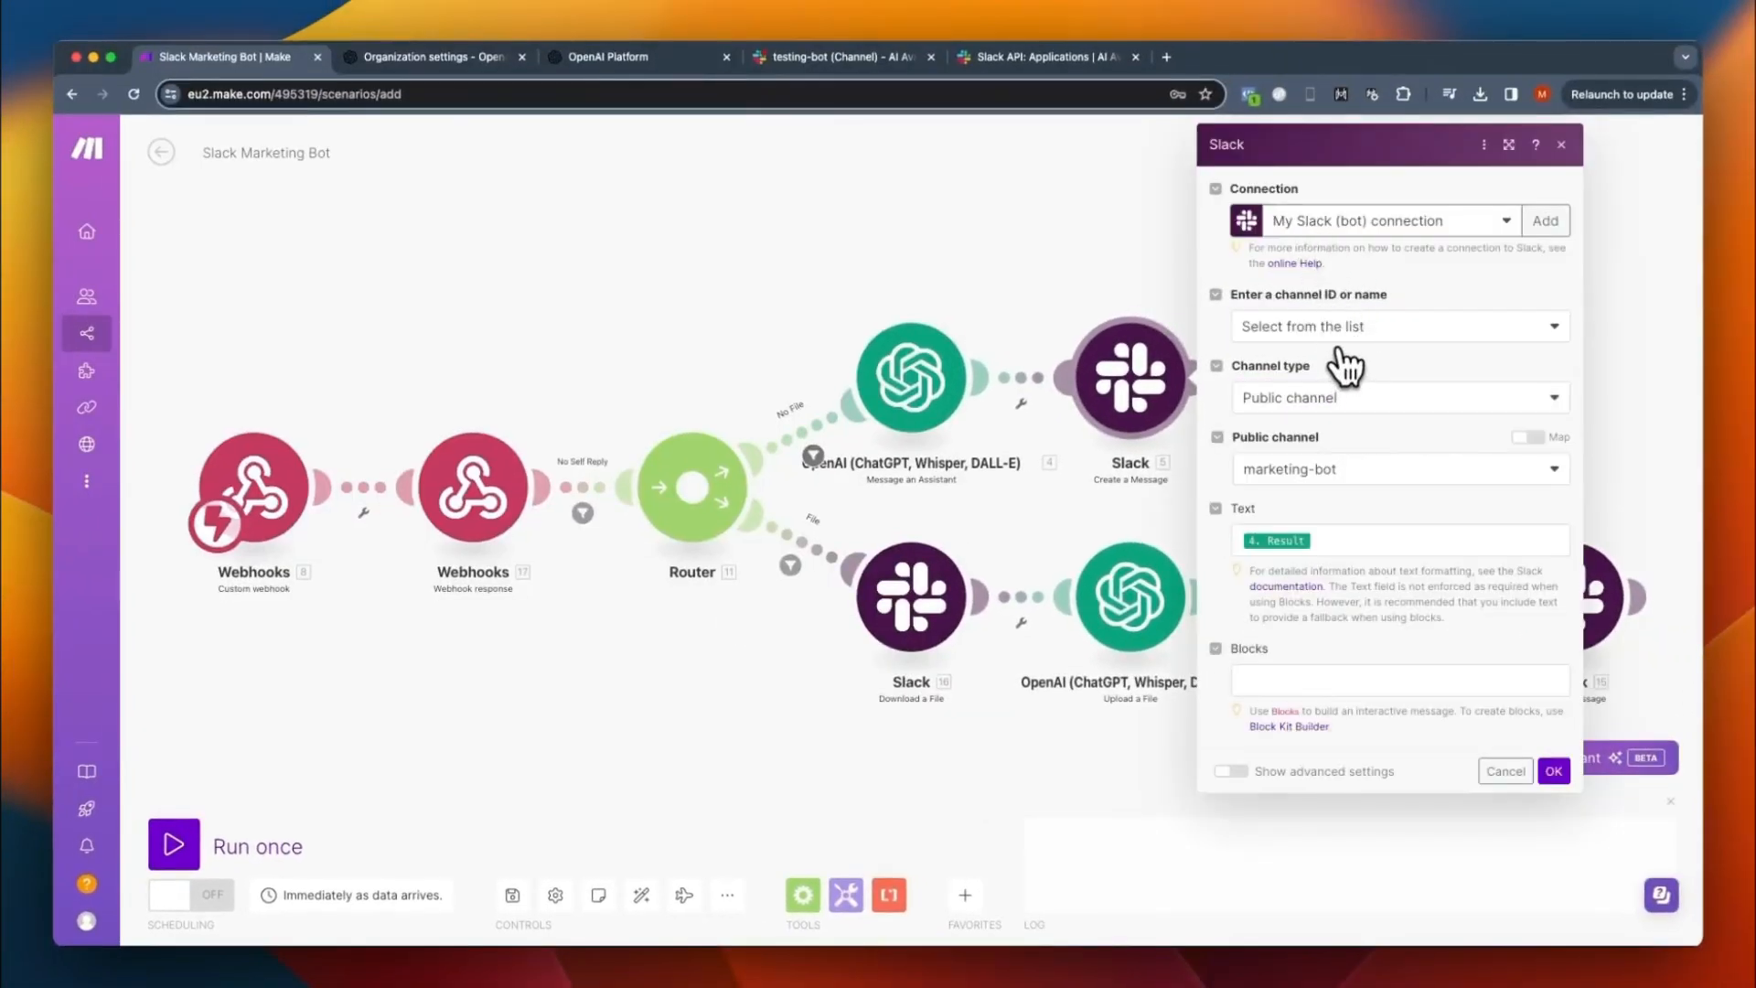
- Set the public channel of the No File route's Create a Message module to testing-bot and save the module
left_click(1324, 470)
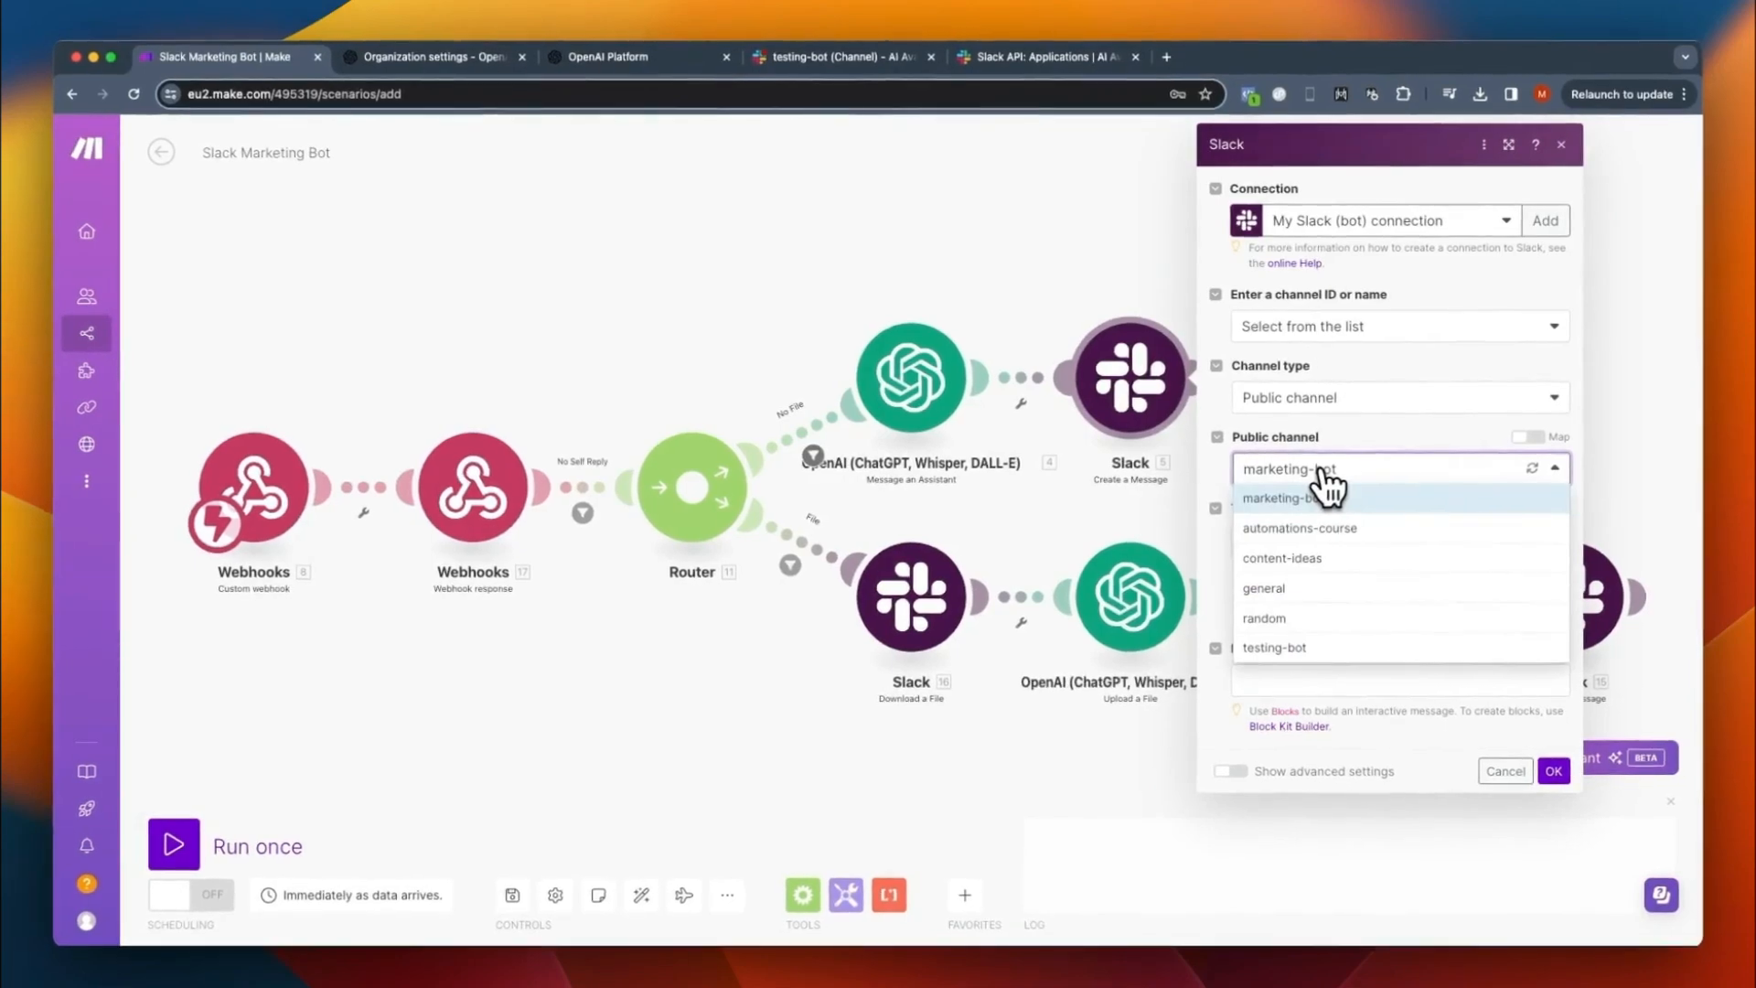
left_click(1284, 649)
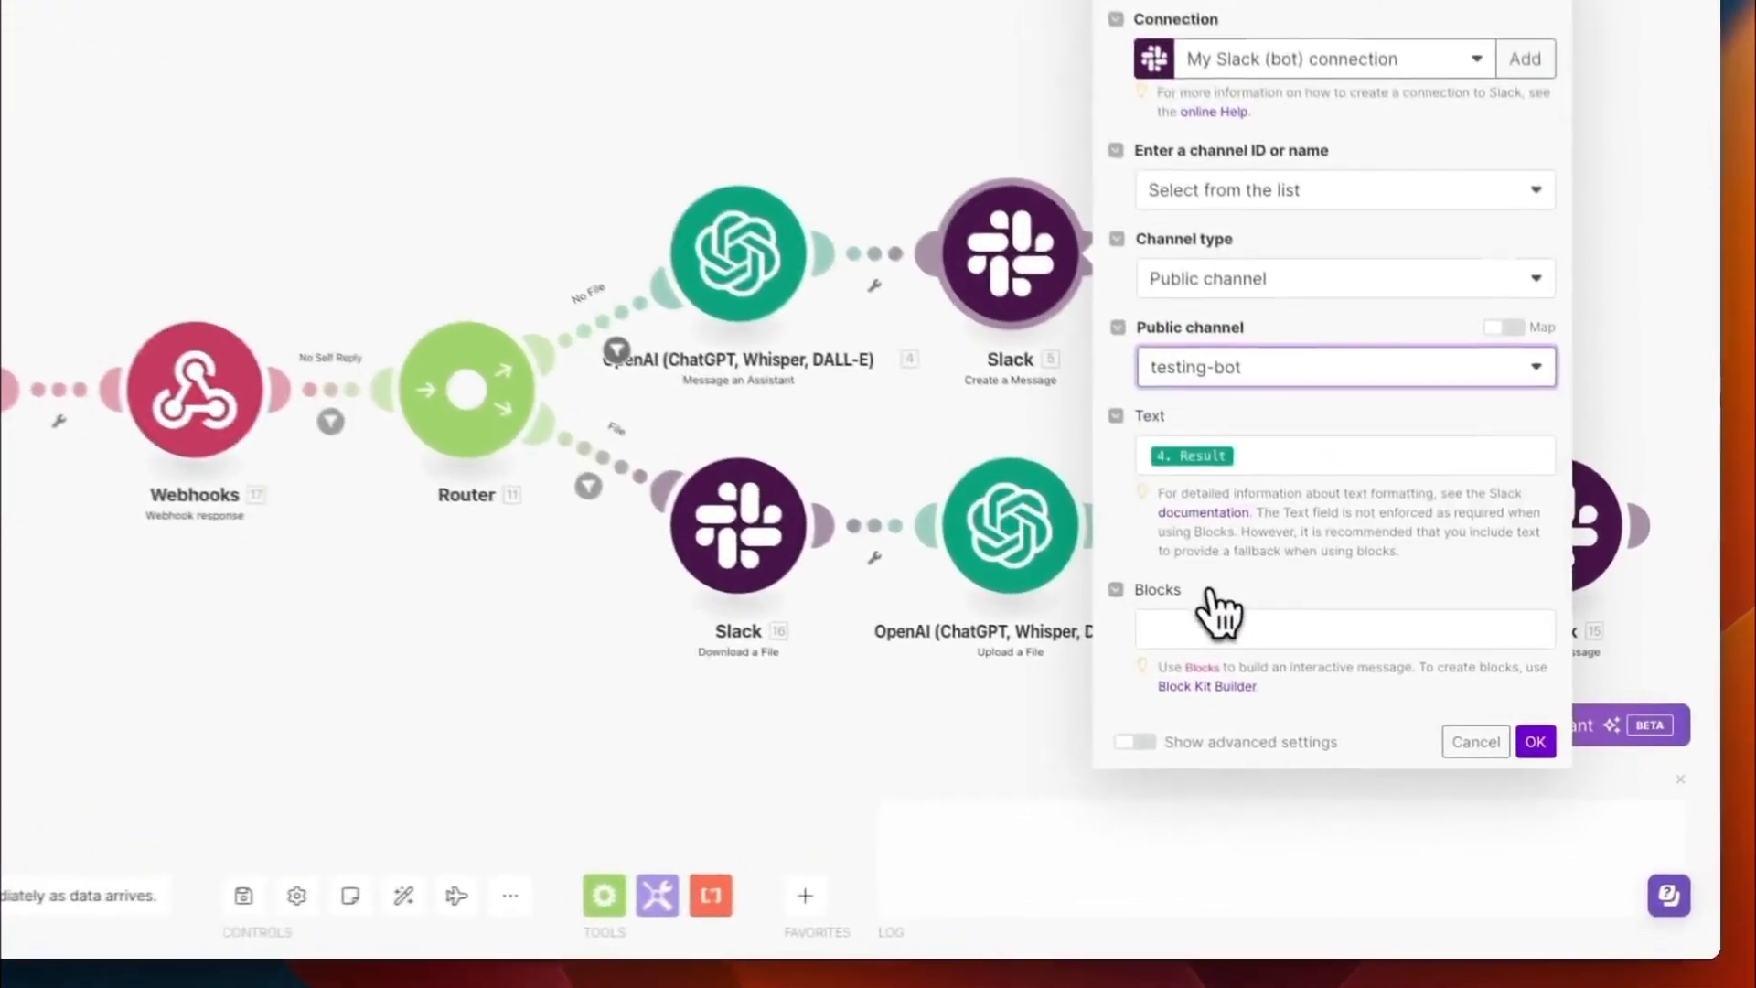
left_click(1533, 738)
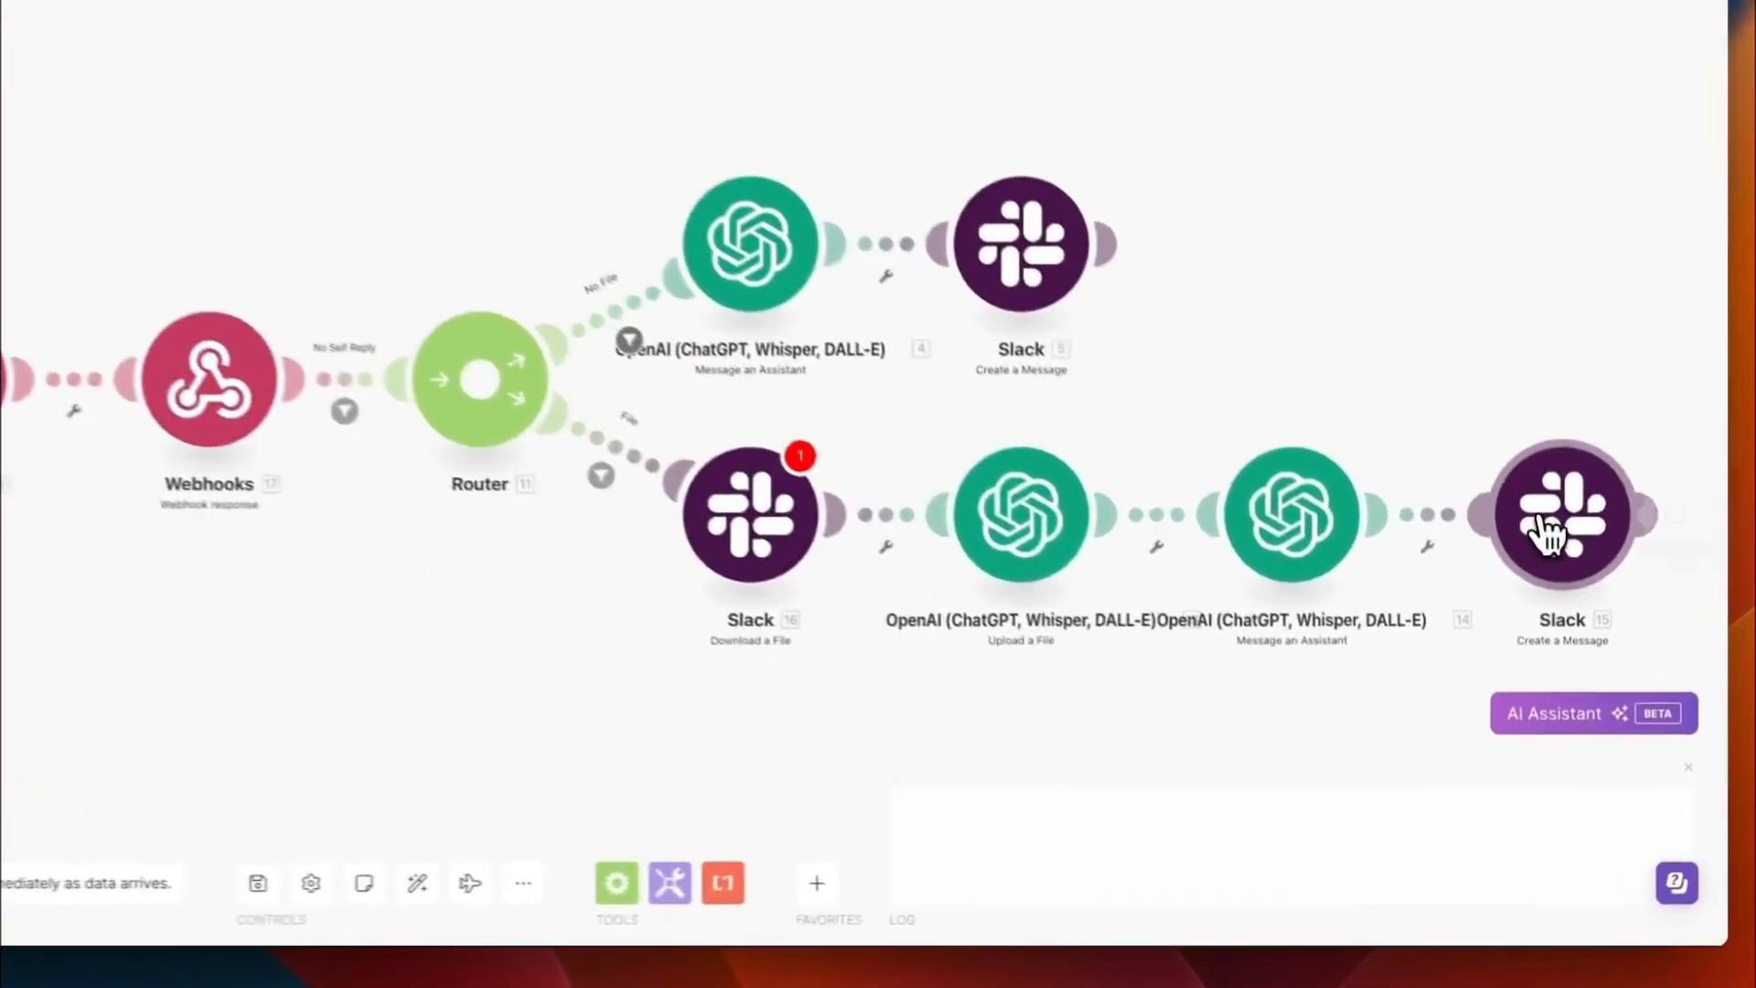
- Set the File route's Create a Message module to My Slack (bot) connection and the testing-bot public channel, and save it
left_click(1544, 529)
left_click(1216, 498)
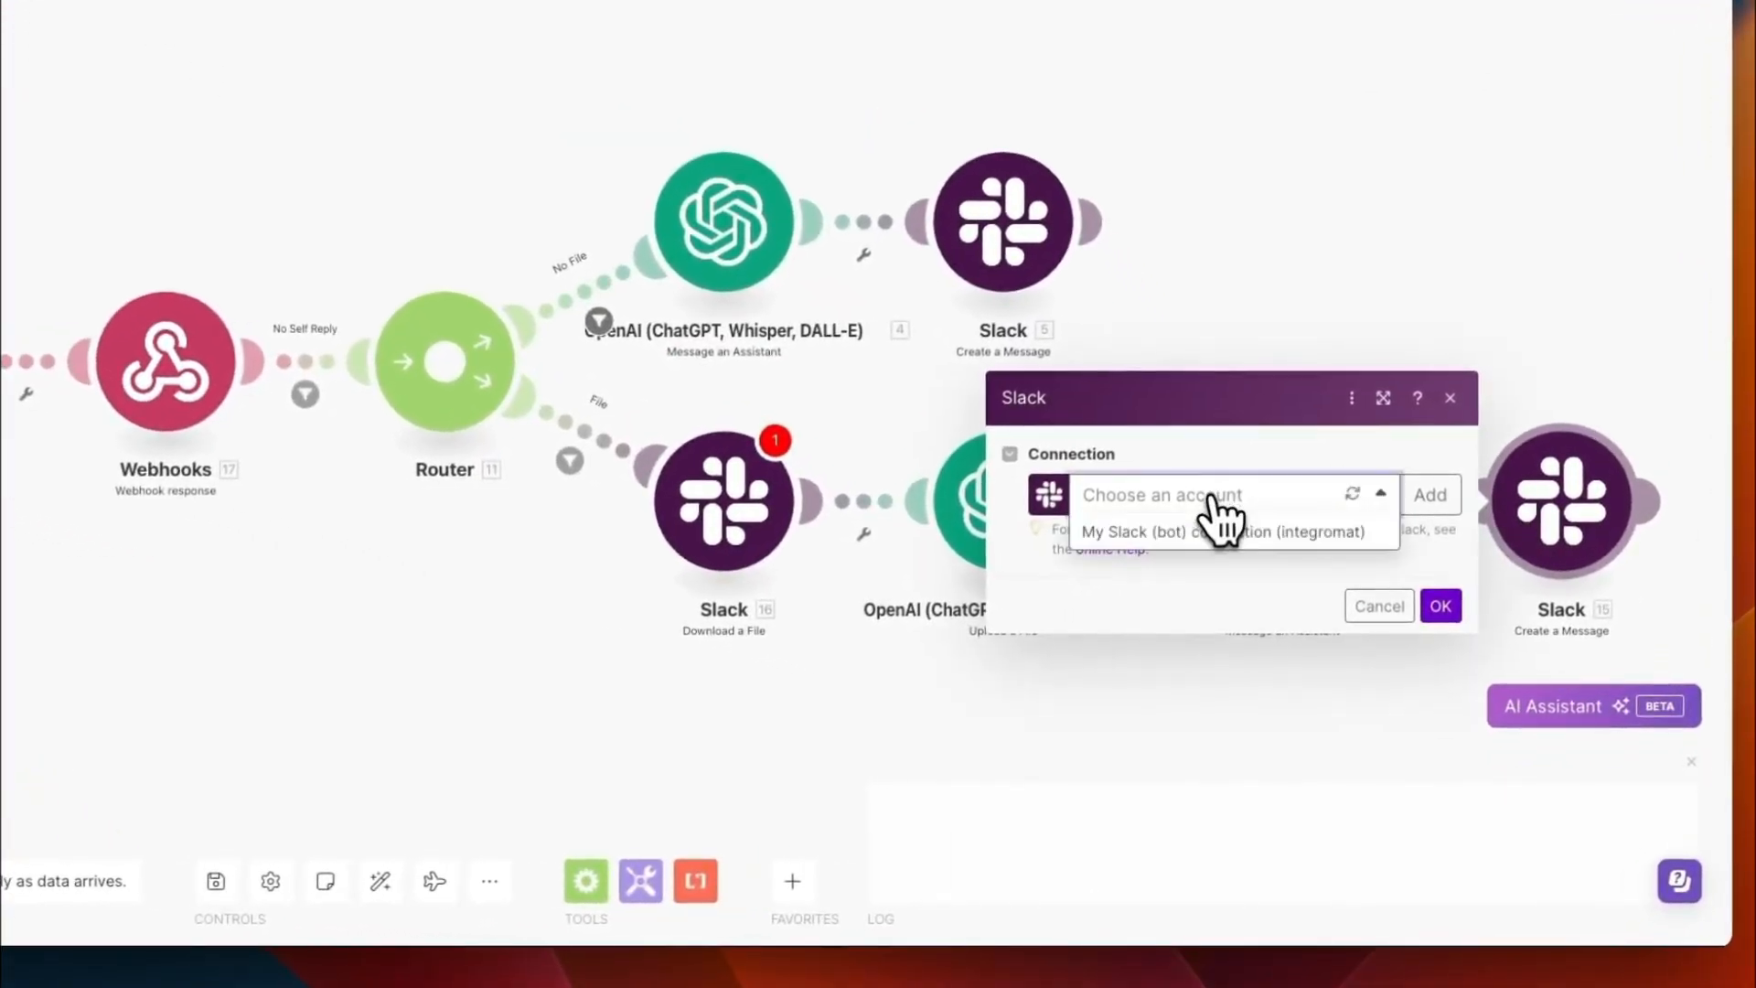
left_click(1211, 531)
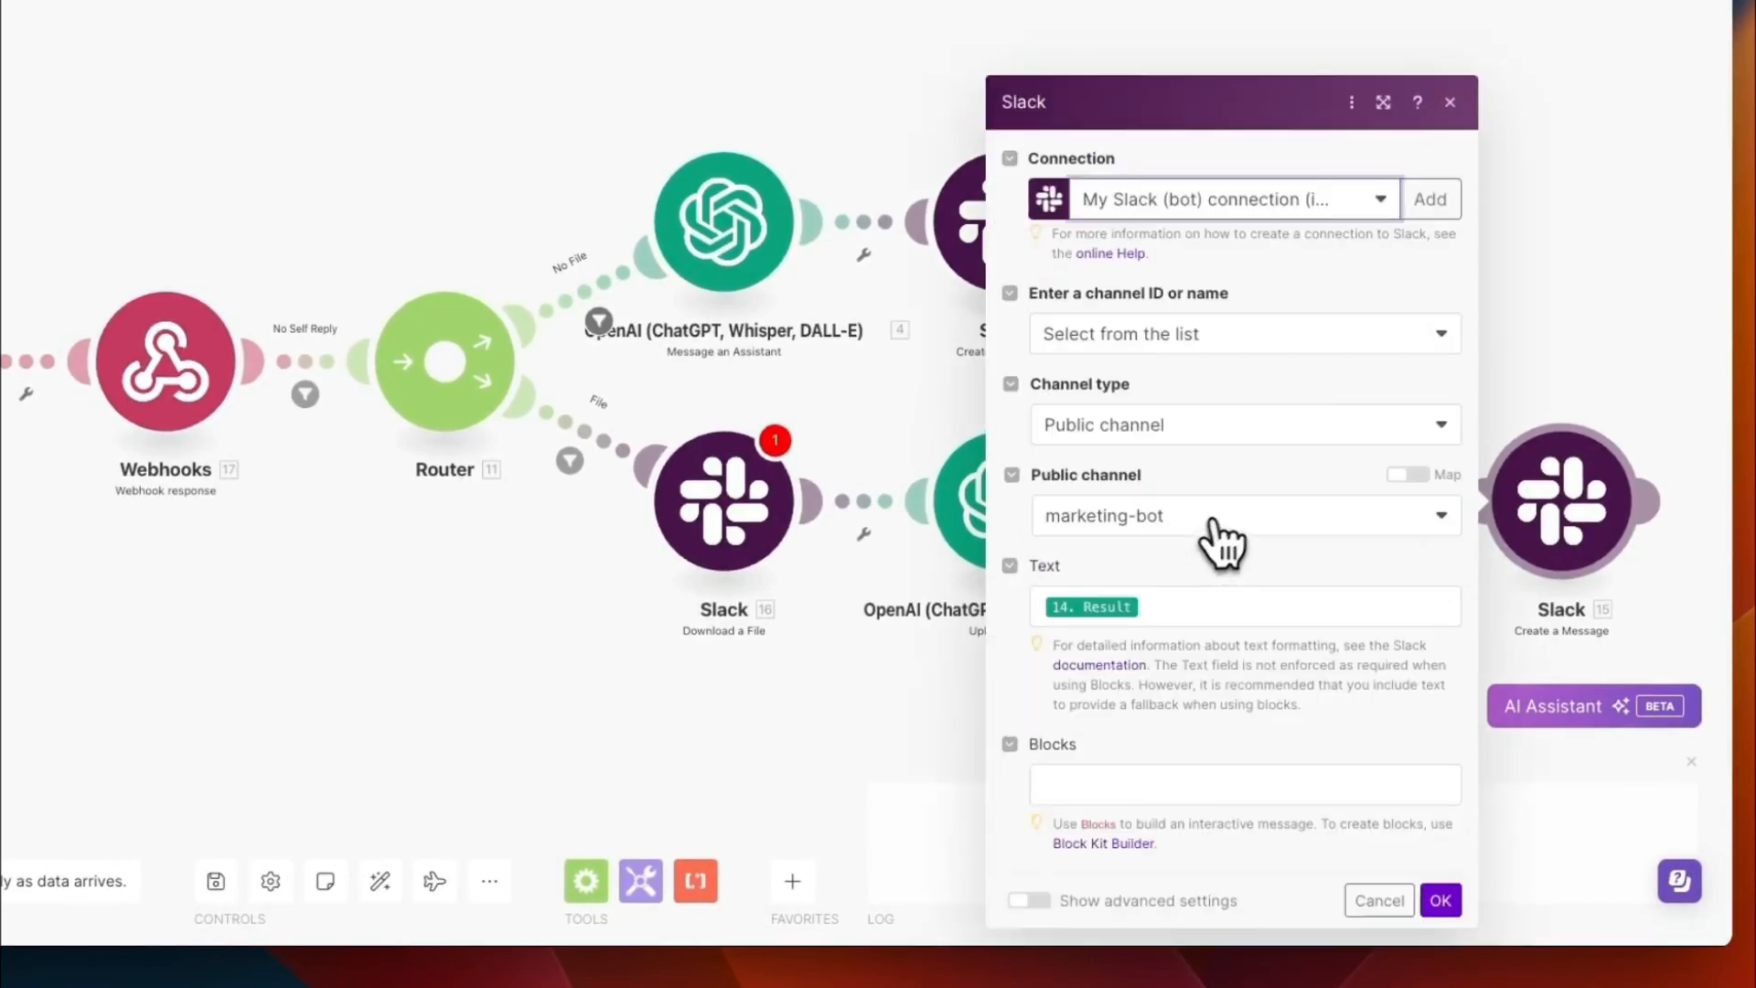
left_click(1139, 525)
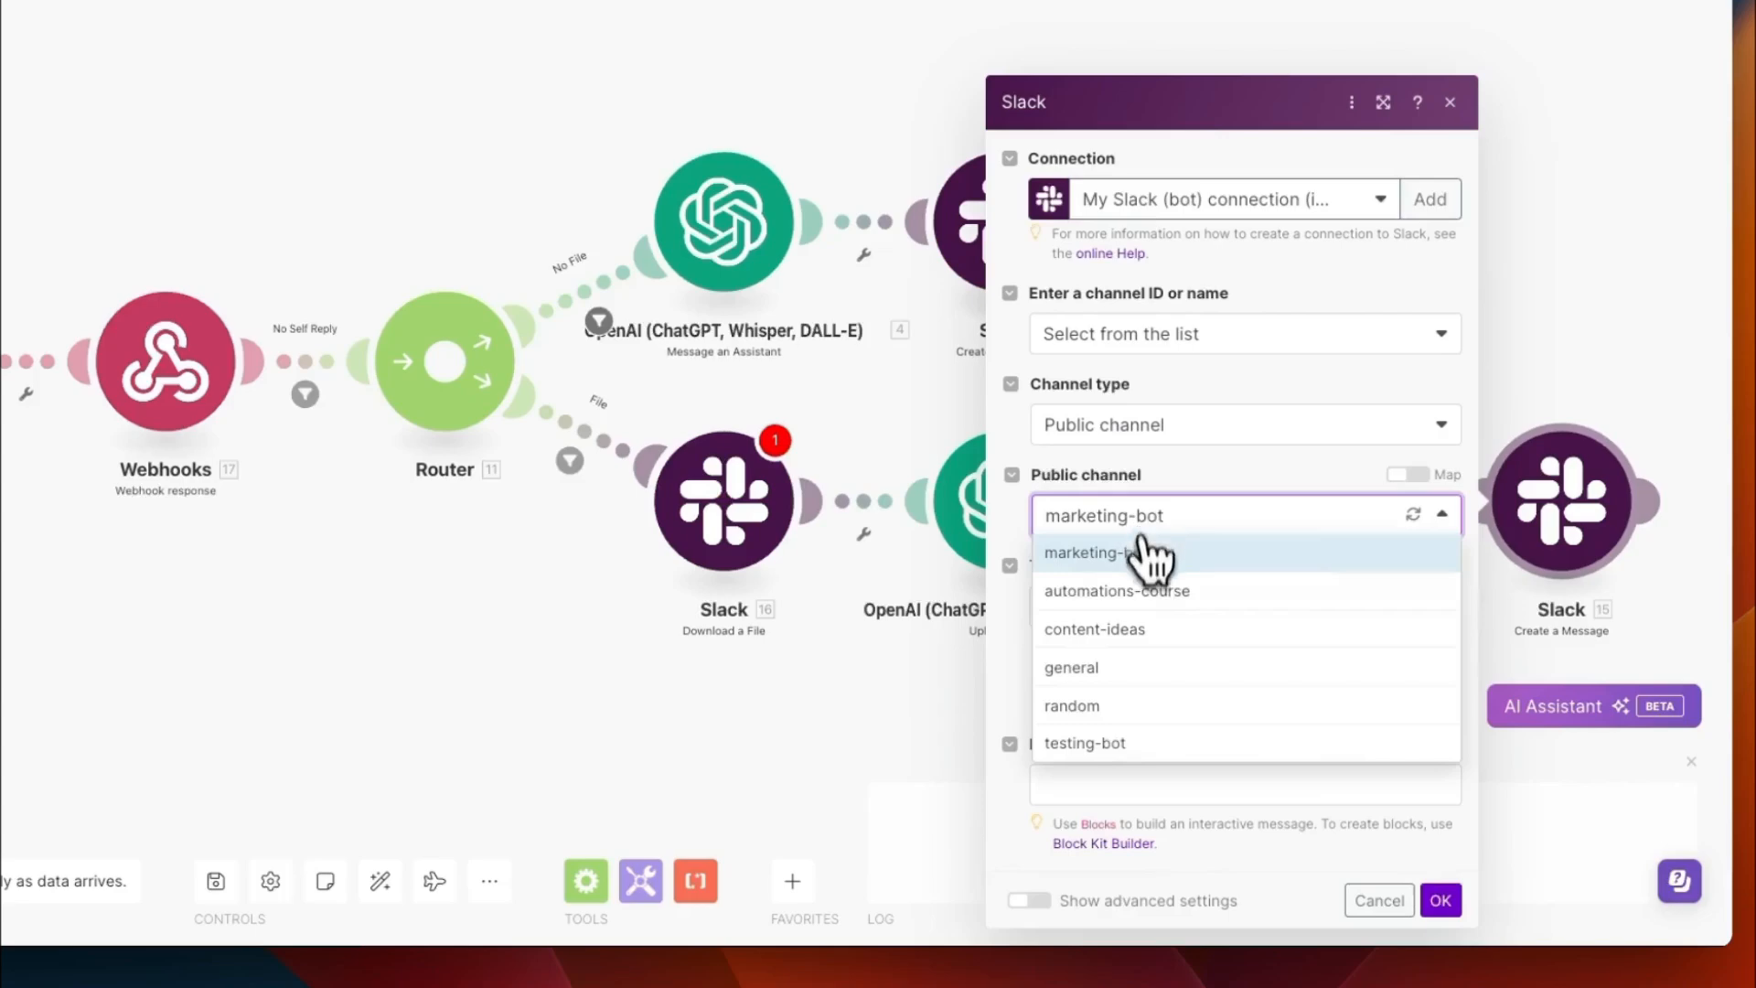
left_click(1123, 739)
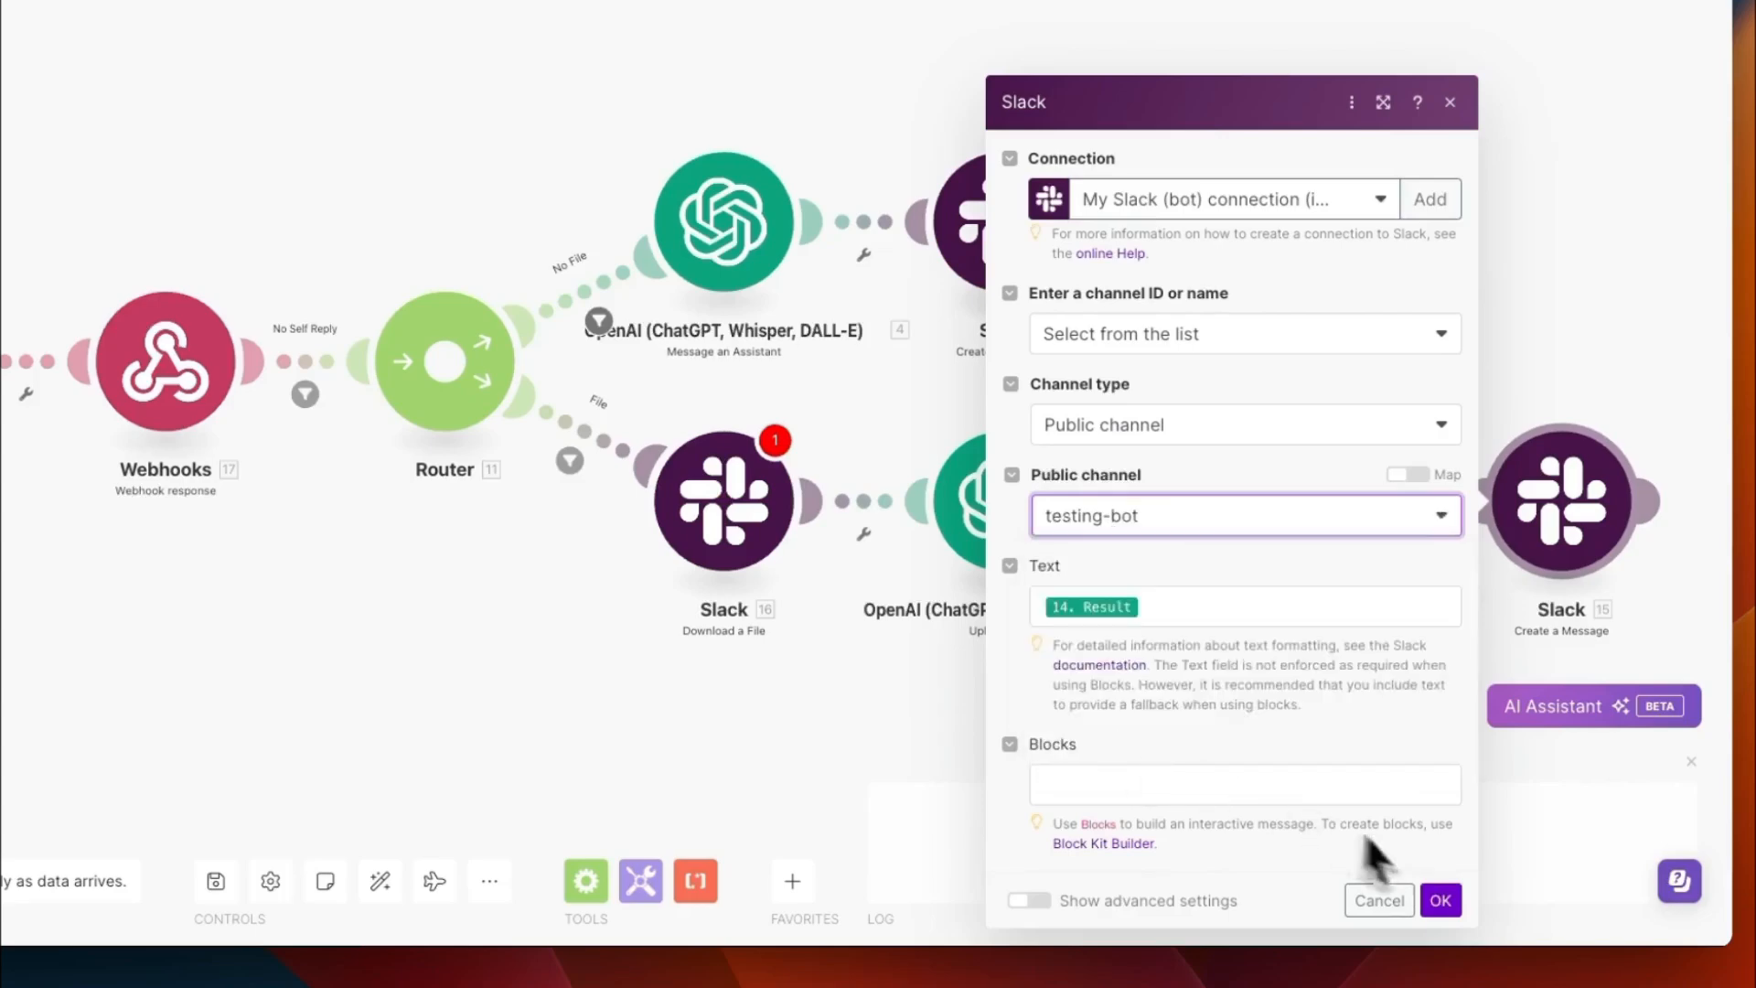
left_click(1441, 900)
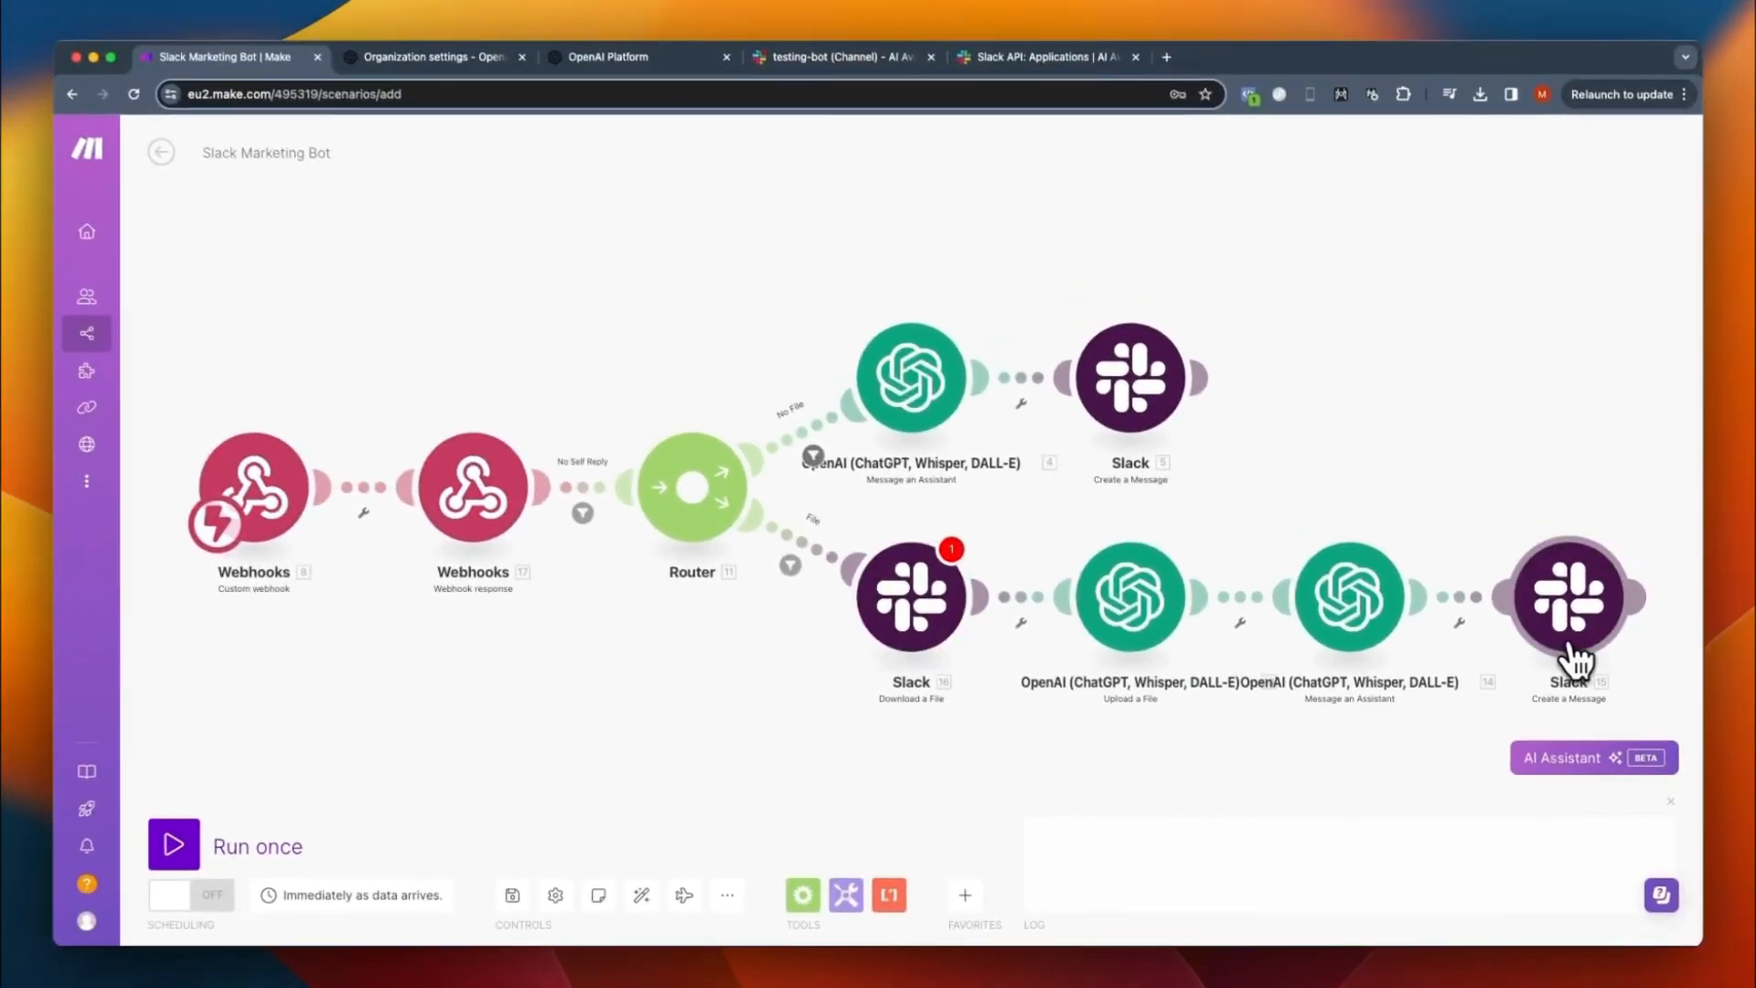
- Create a Slack (user) connection for the Download a File module, allow access to the workspace, and save the module
left_click(923, 611)
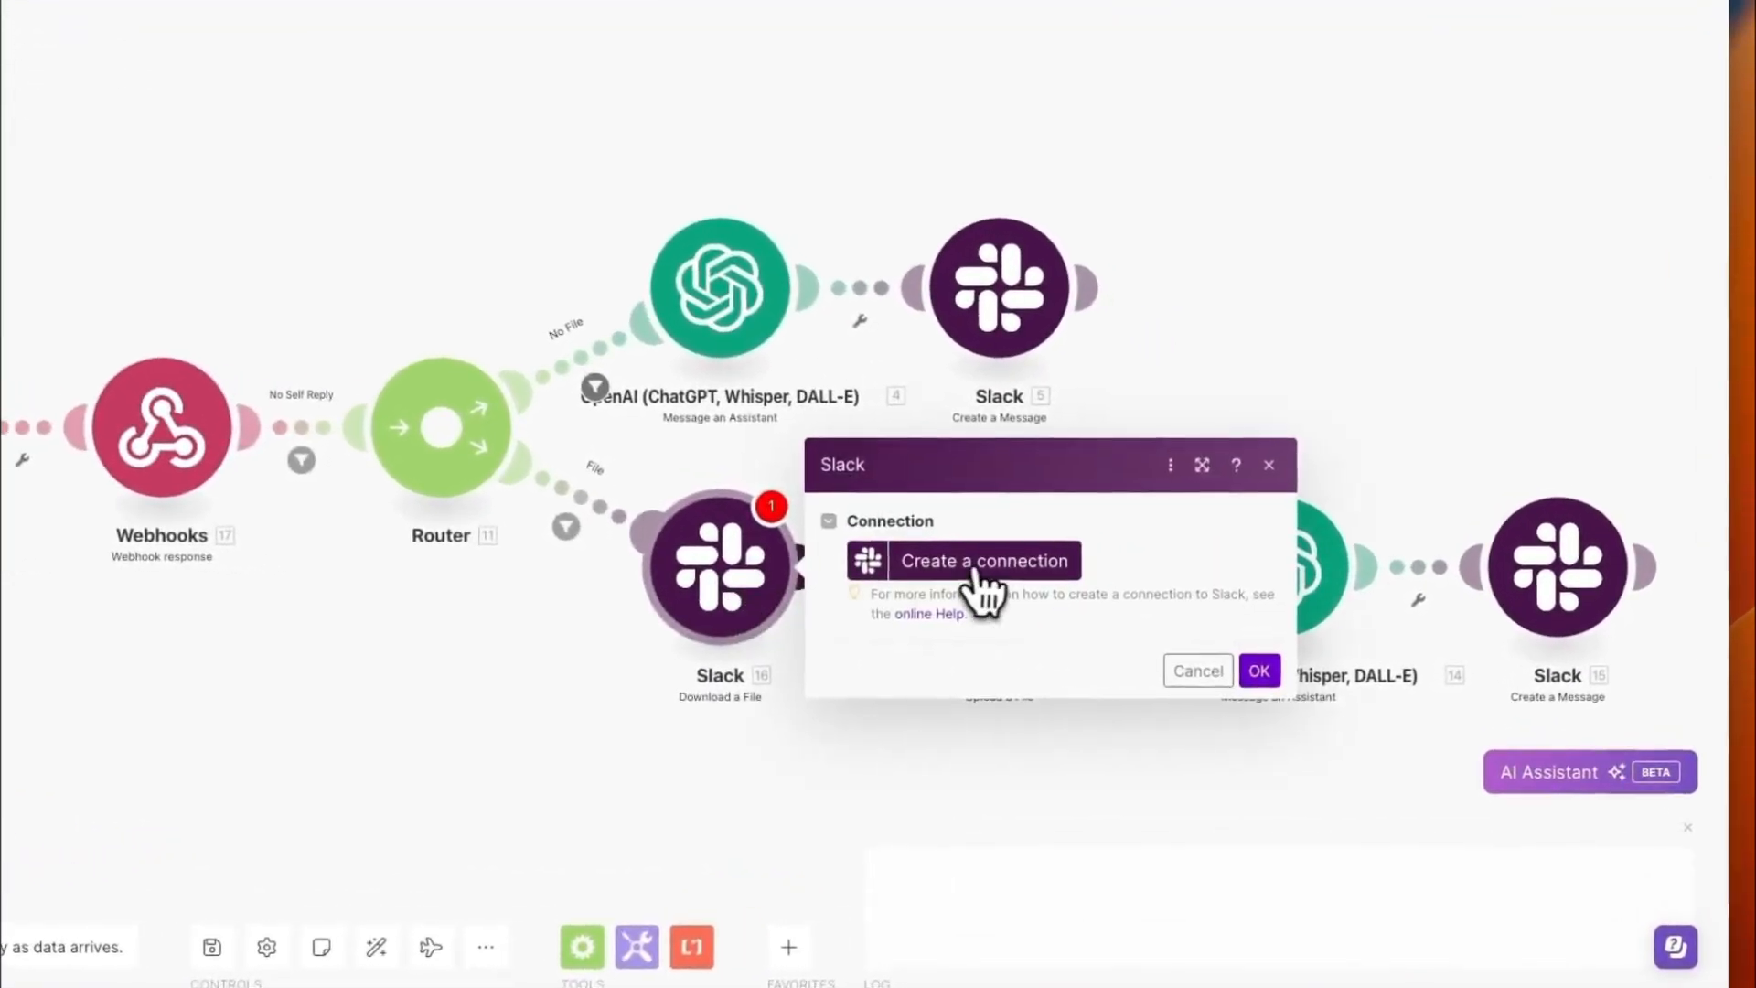
left_click(975, 565)
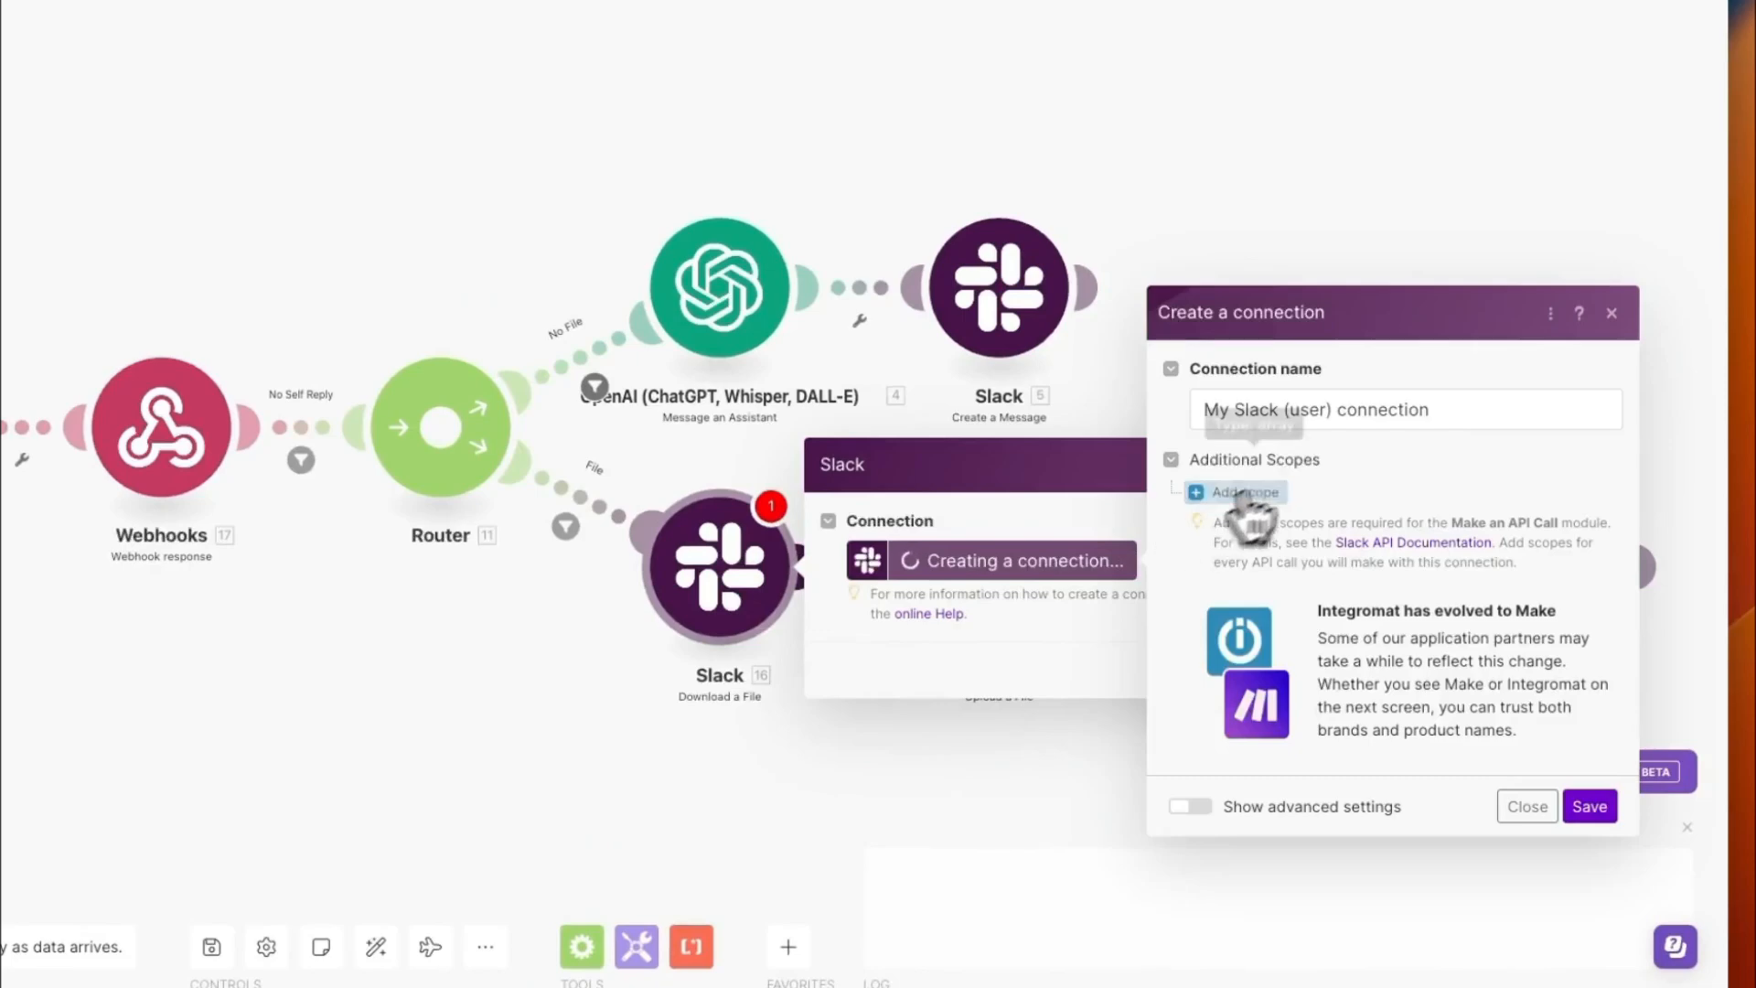
left_click(1567, 760)
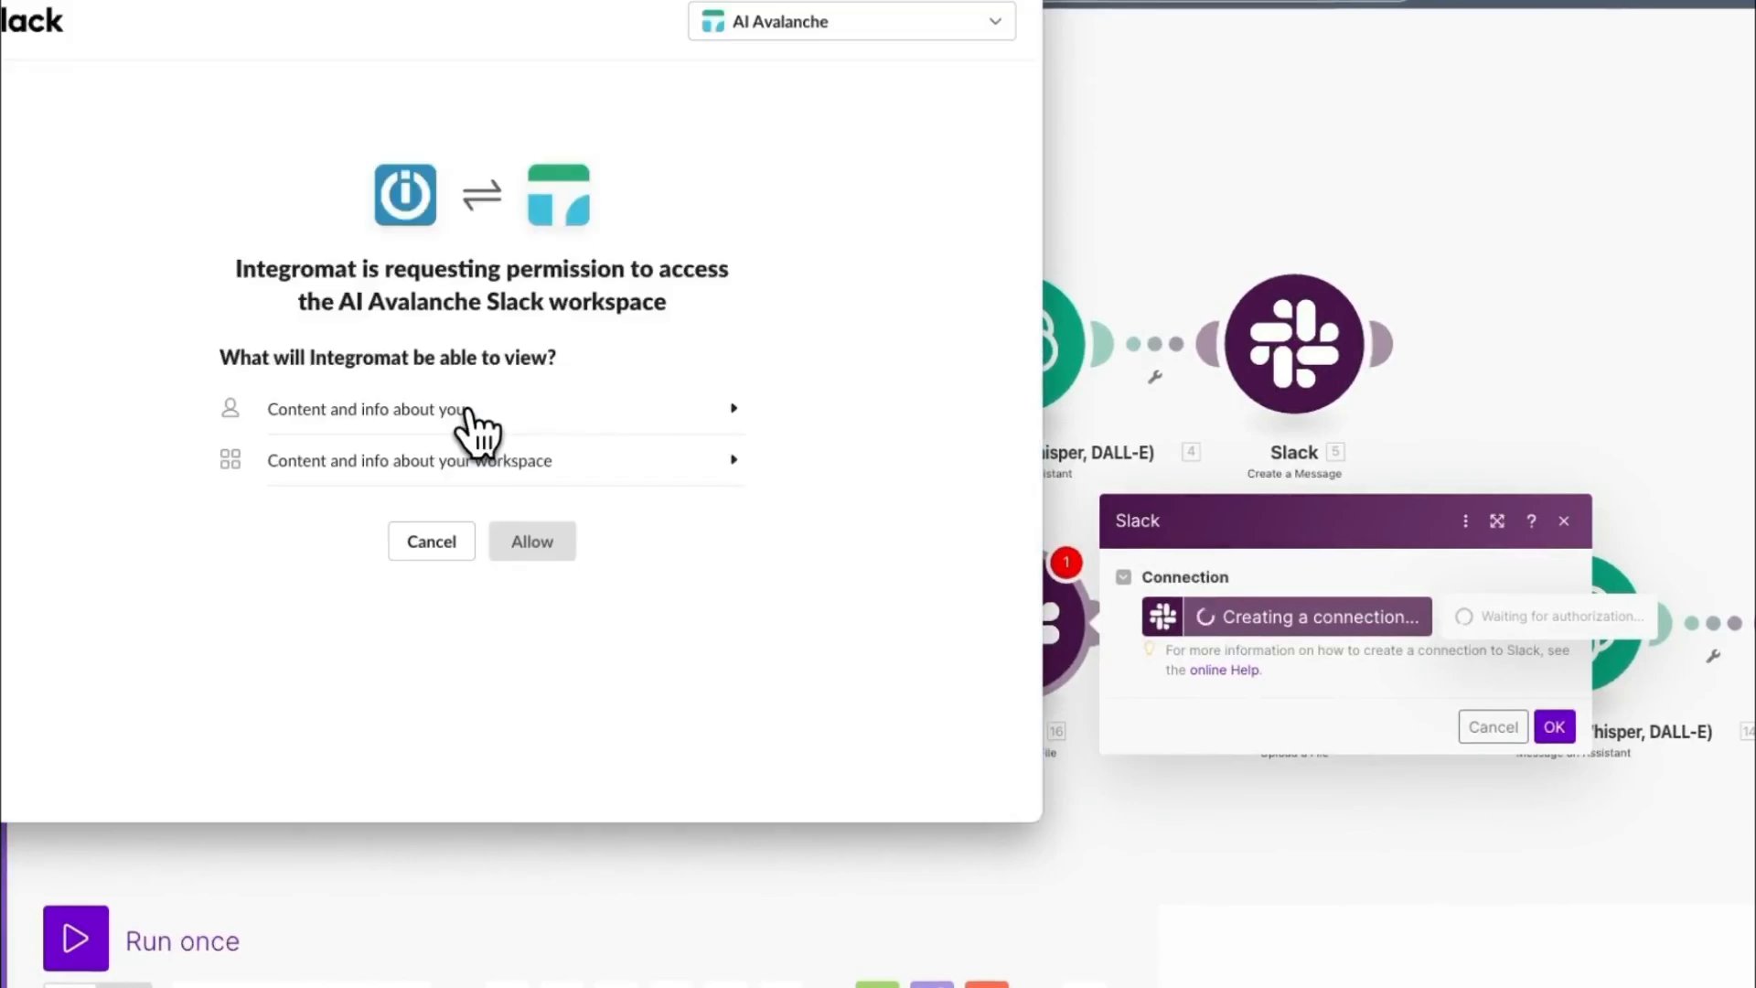
left_click(553, 545)
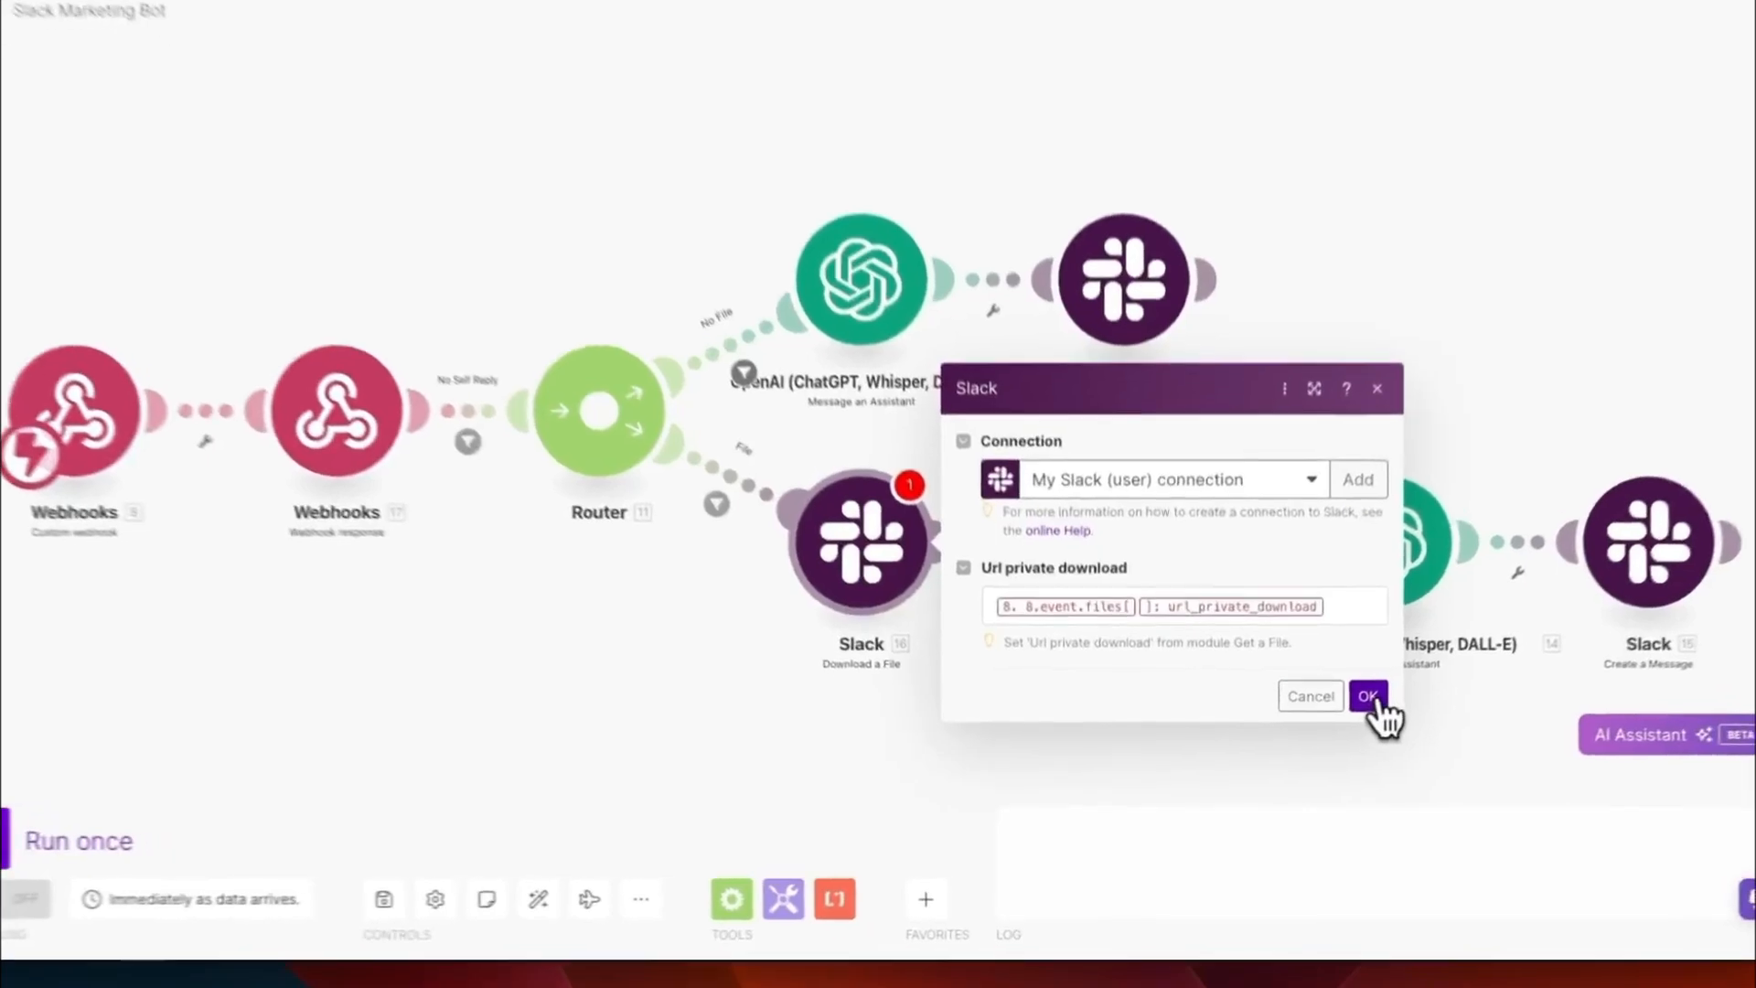
left_click(1334, 725)
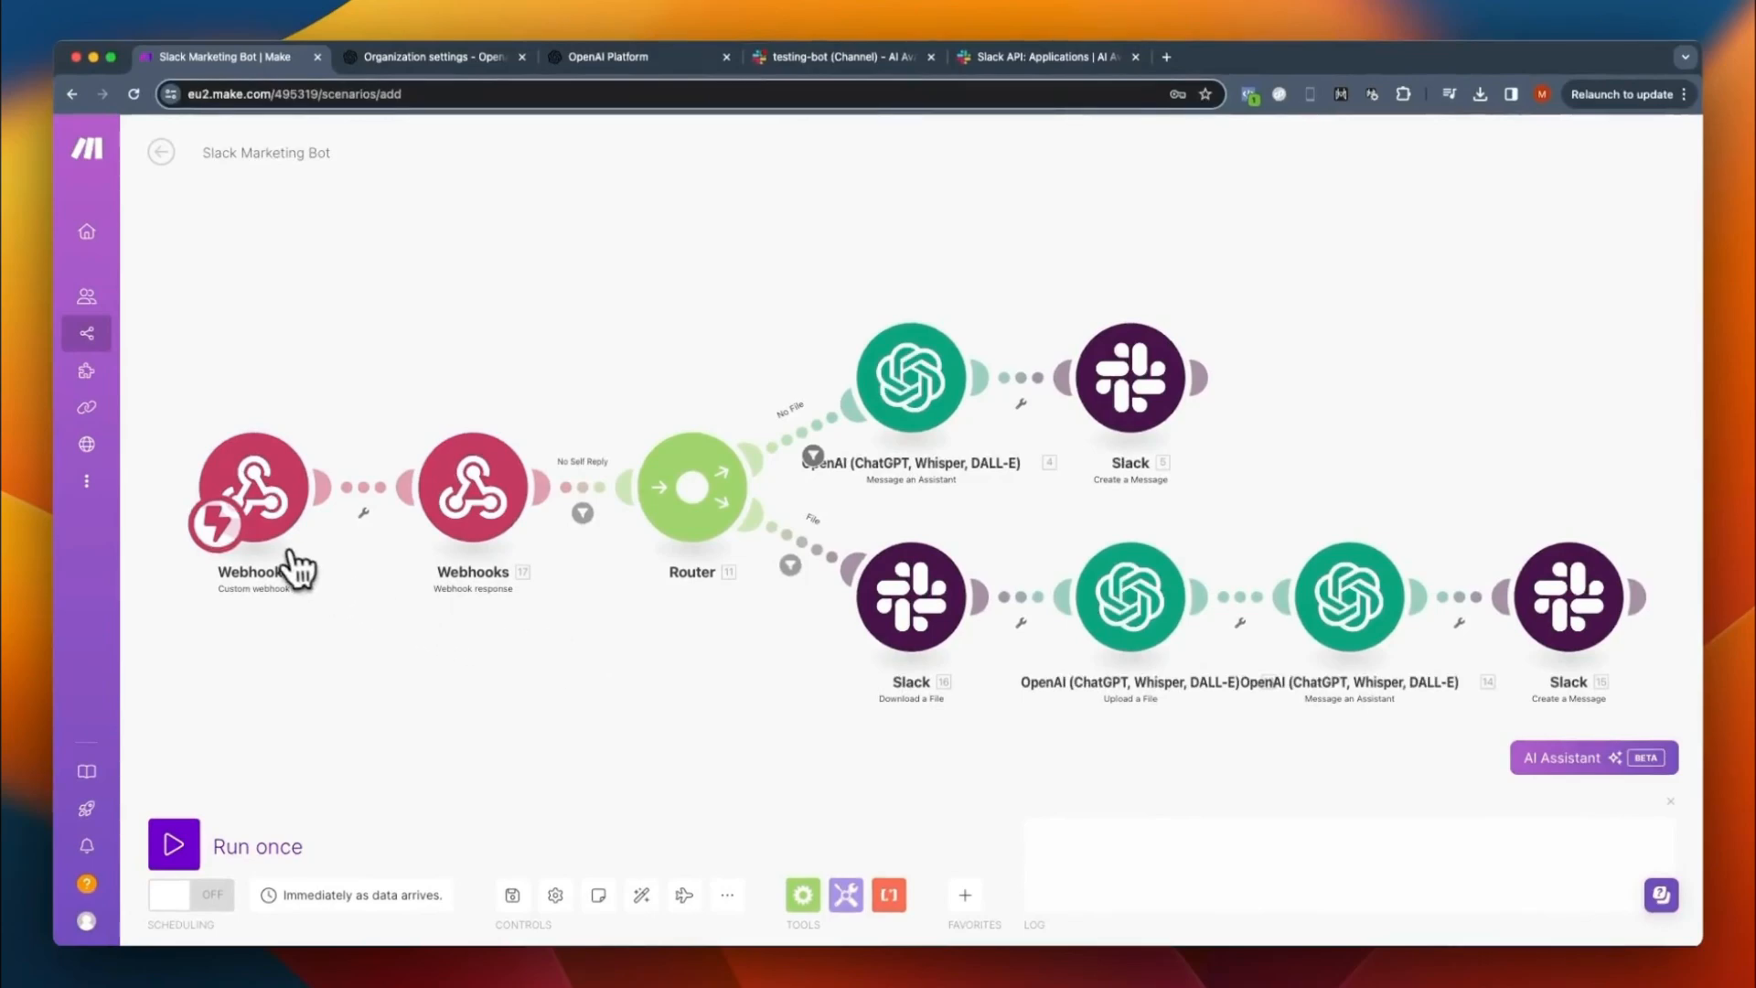
- Run the scenario once and retry verifying the request URL in the Slack API app's Event Subscriptions
left_click(183, 846)
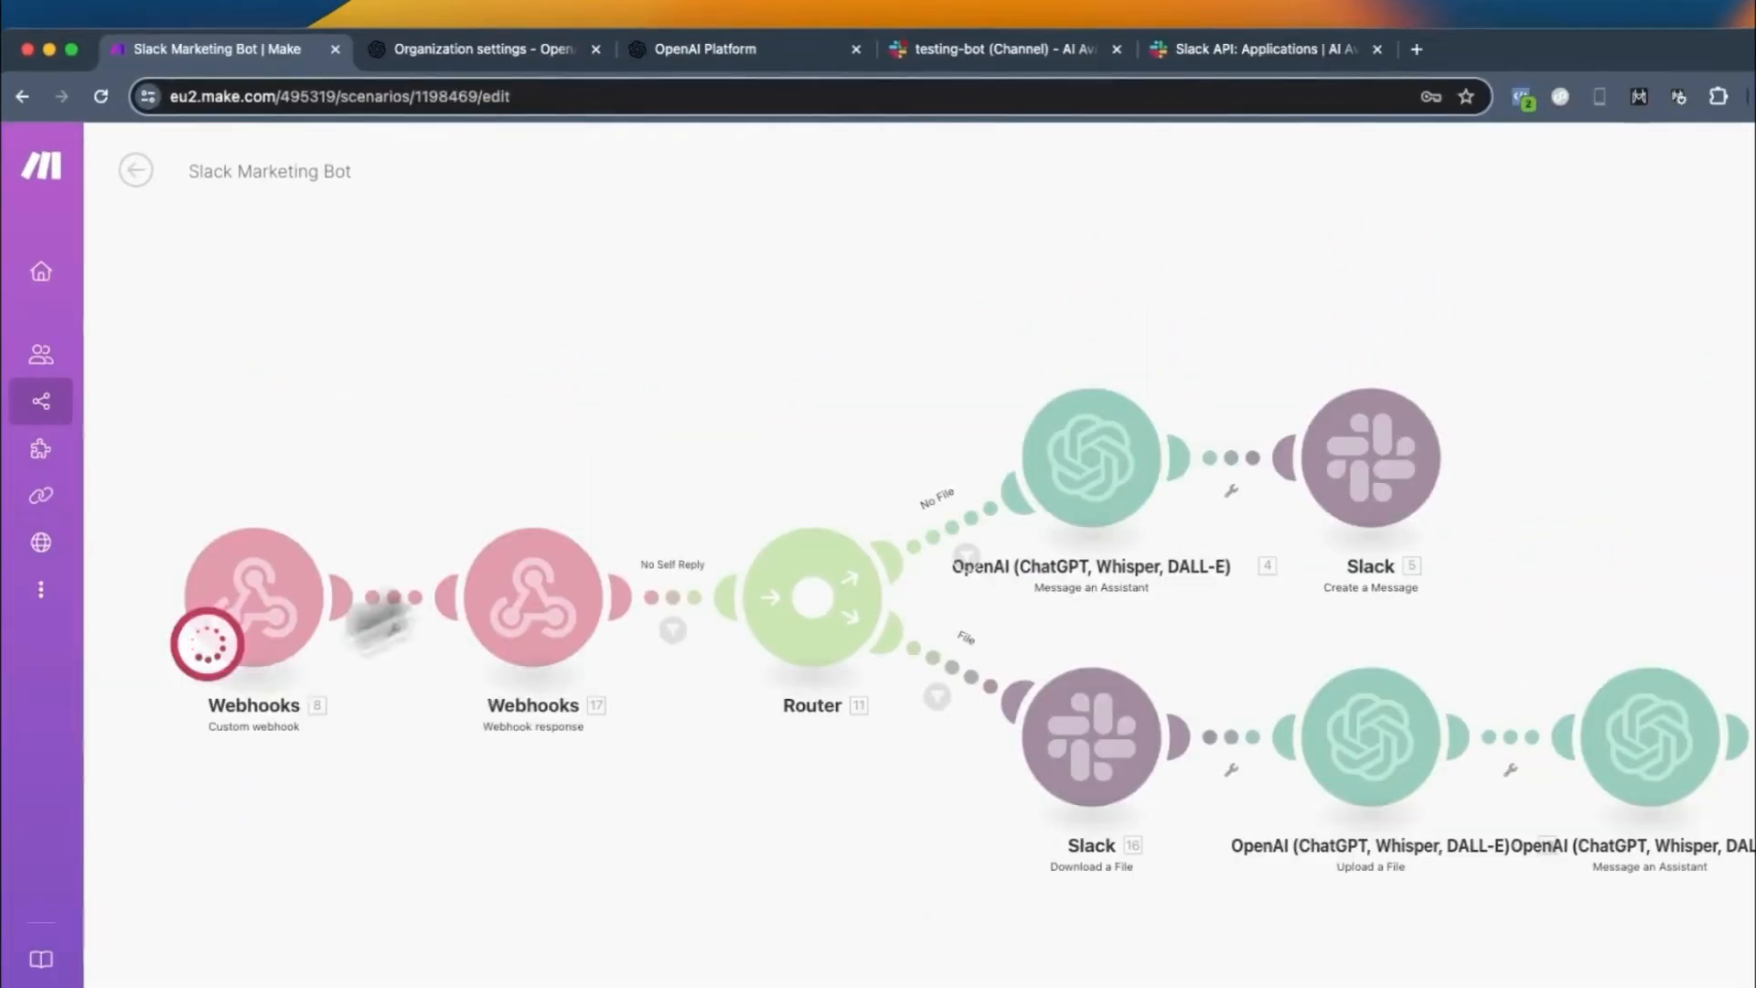
left_click(1262, 48)
left_click(1065, 634)
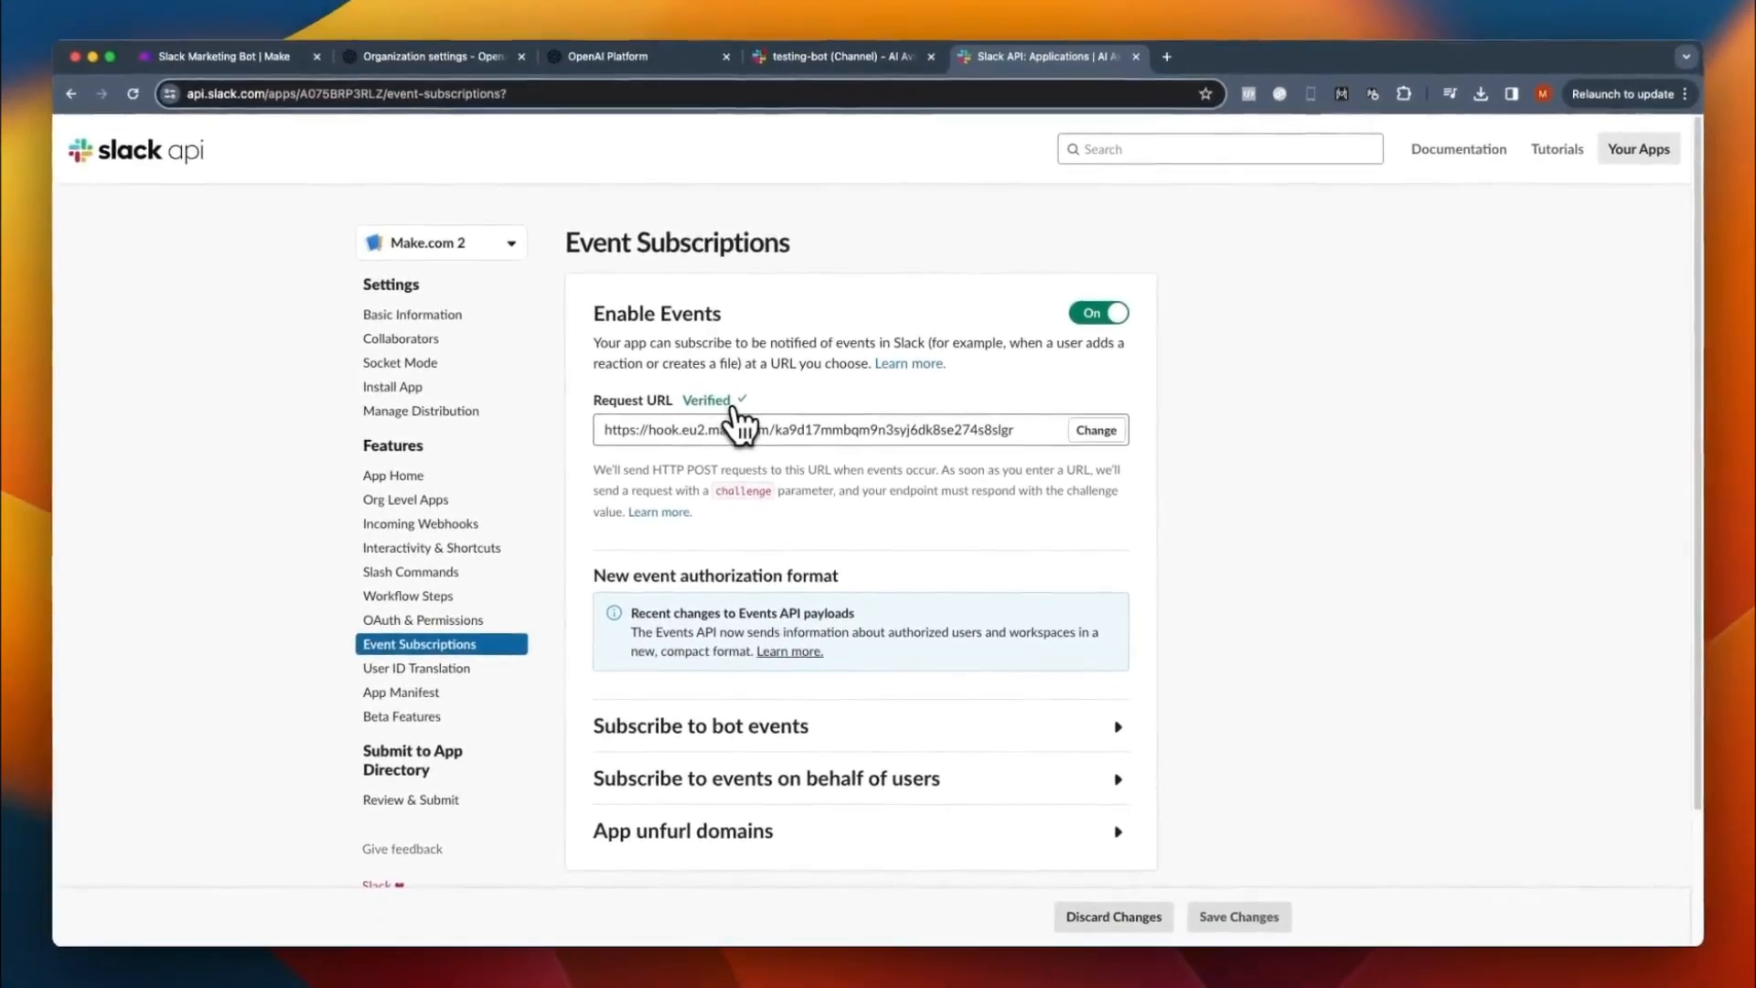
- Switch to the Make scenario and review the status and body of the Webhook response module
left_click(265, 57)
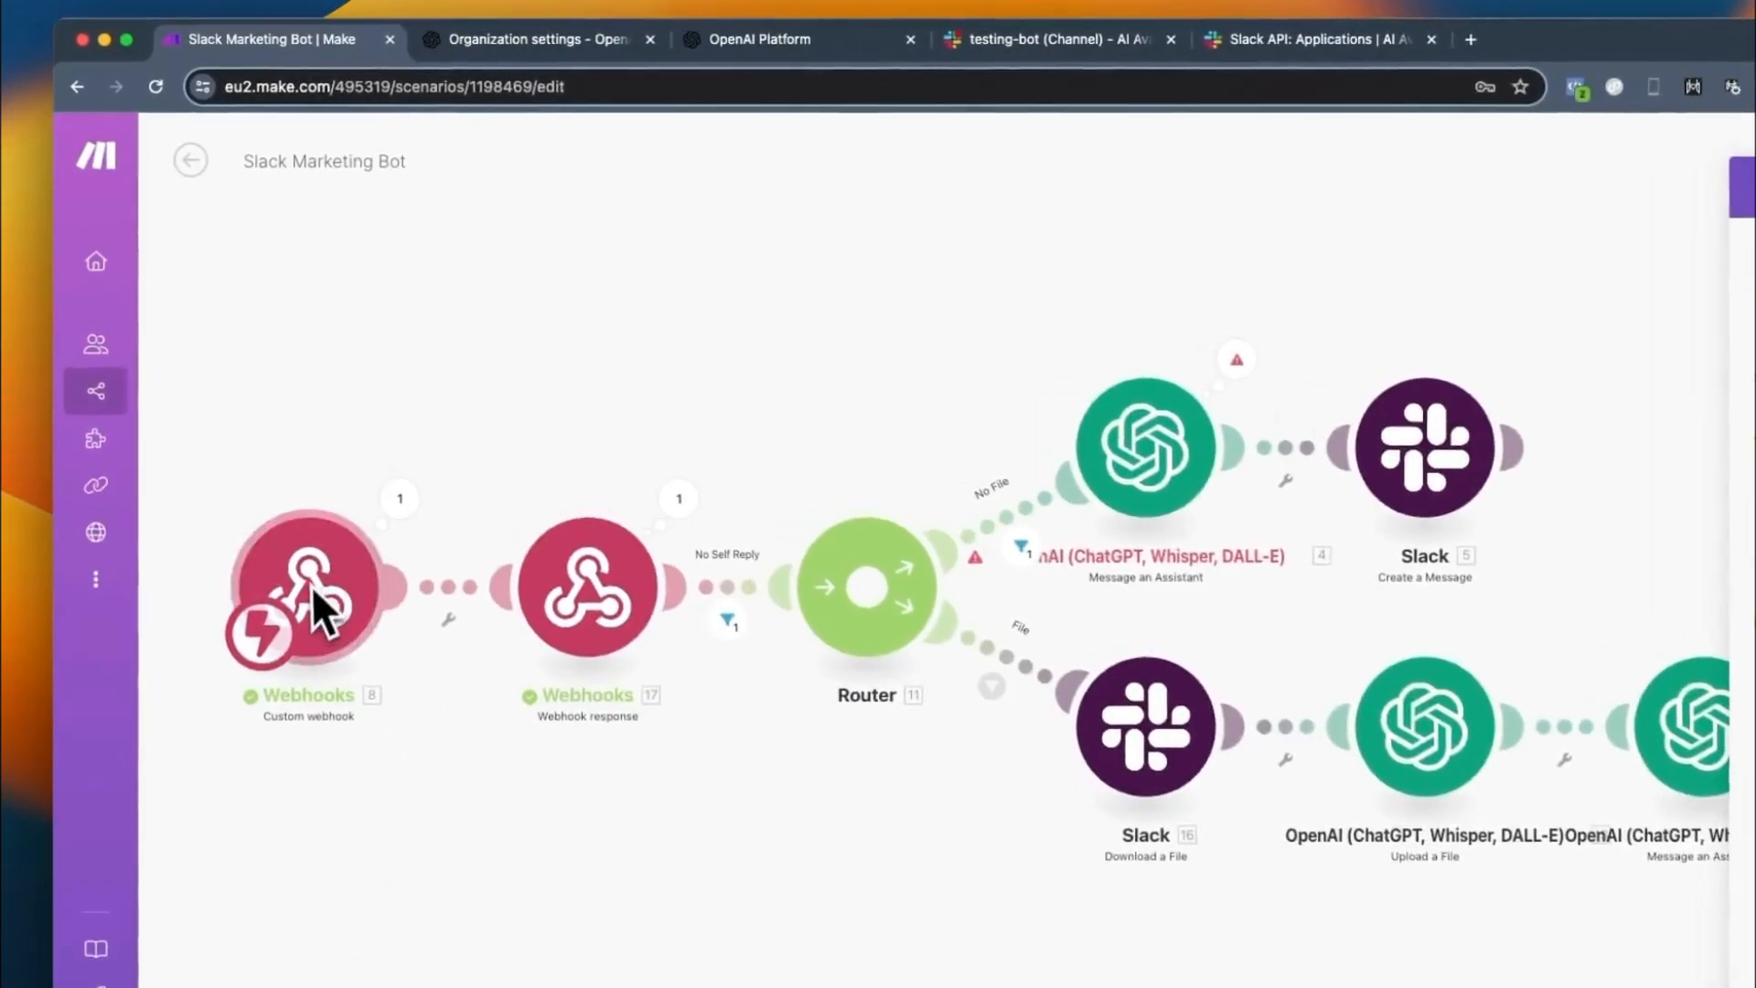
left_click(588, 590)
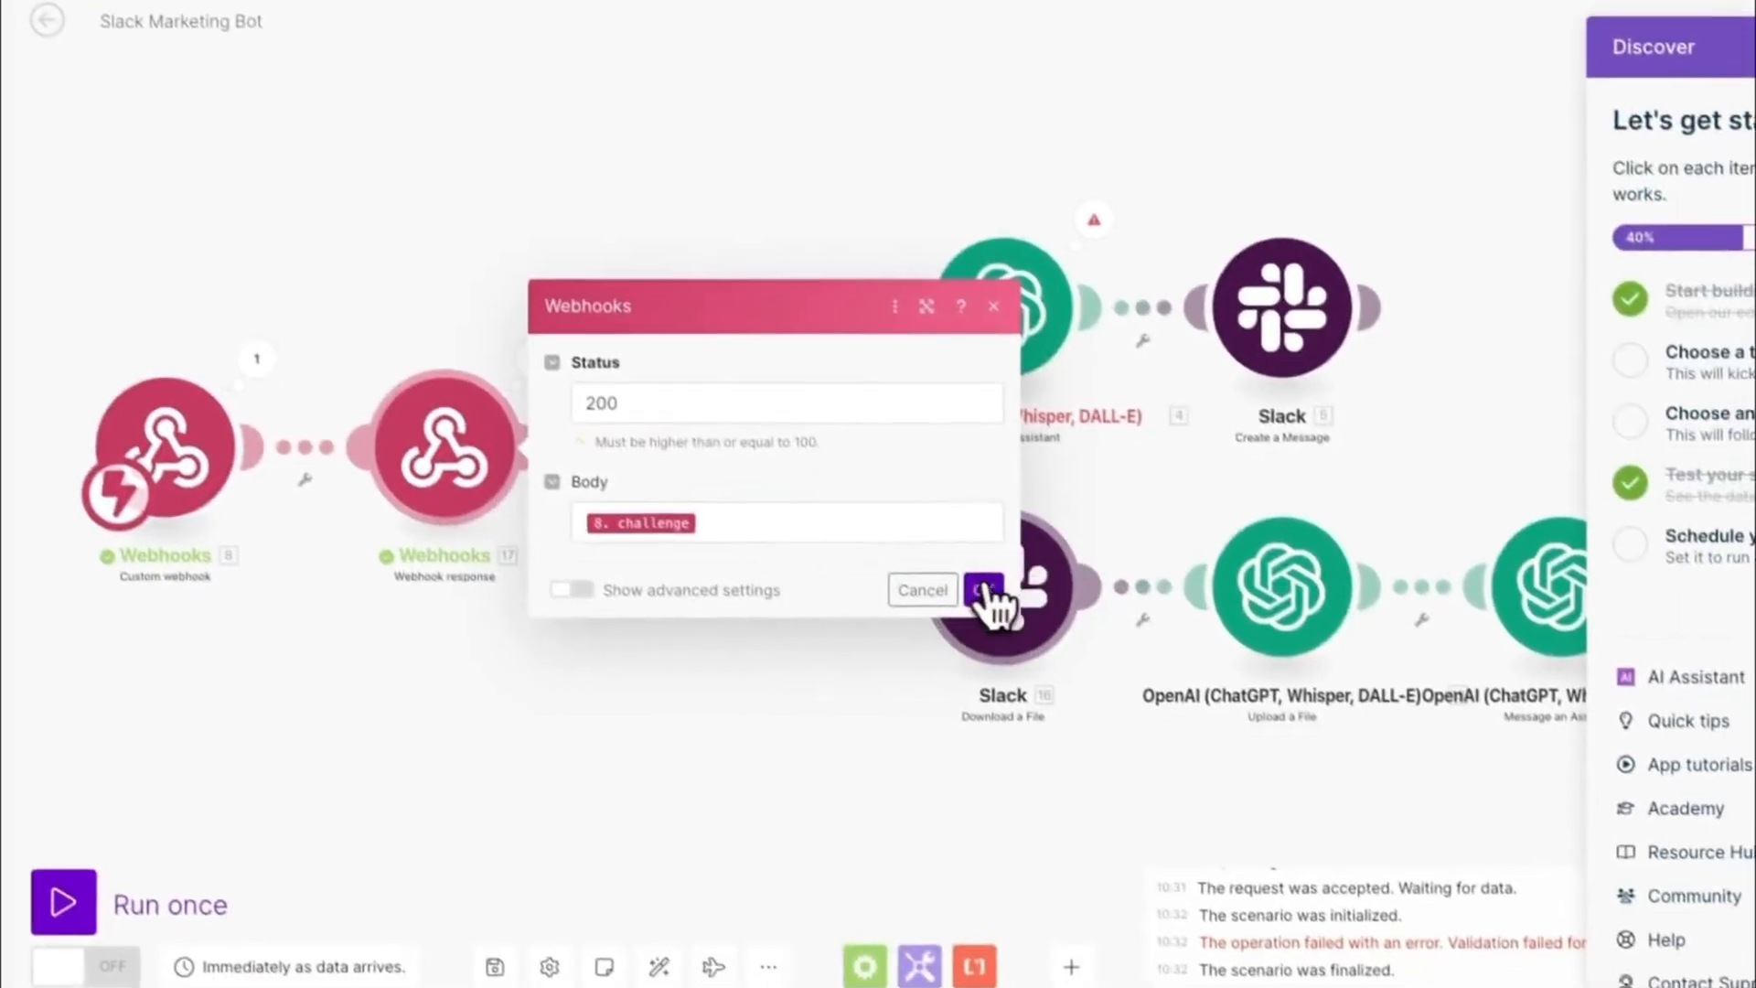
left_click(1127, 730)
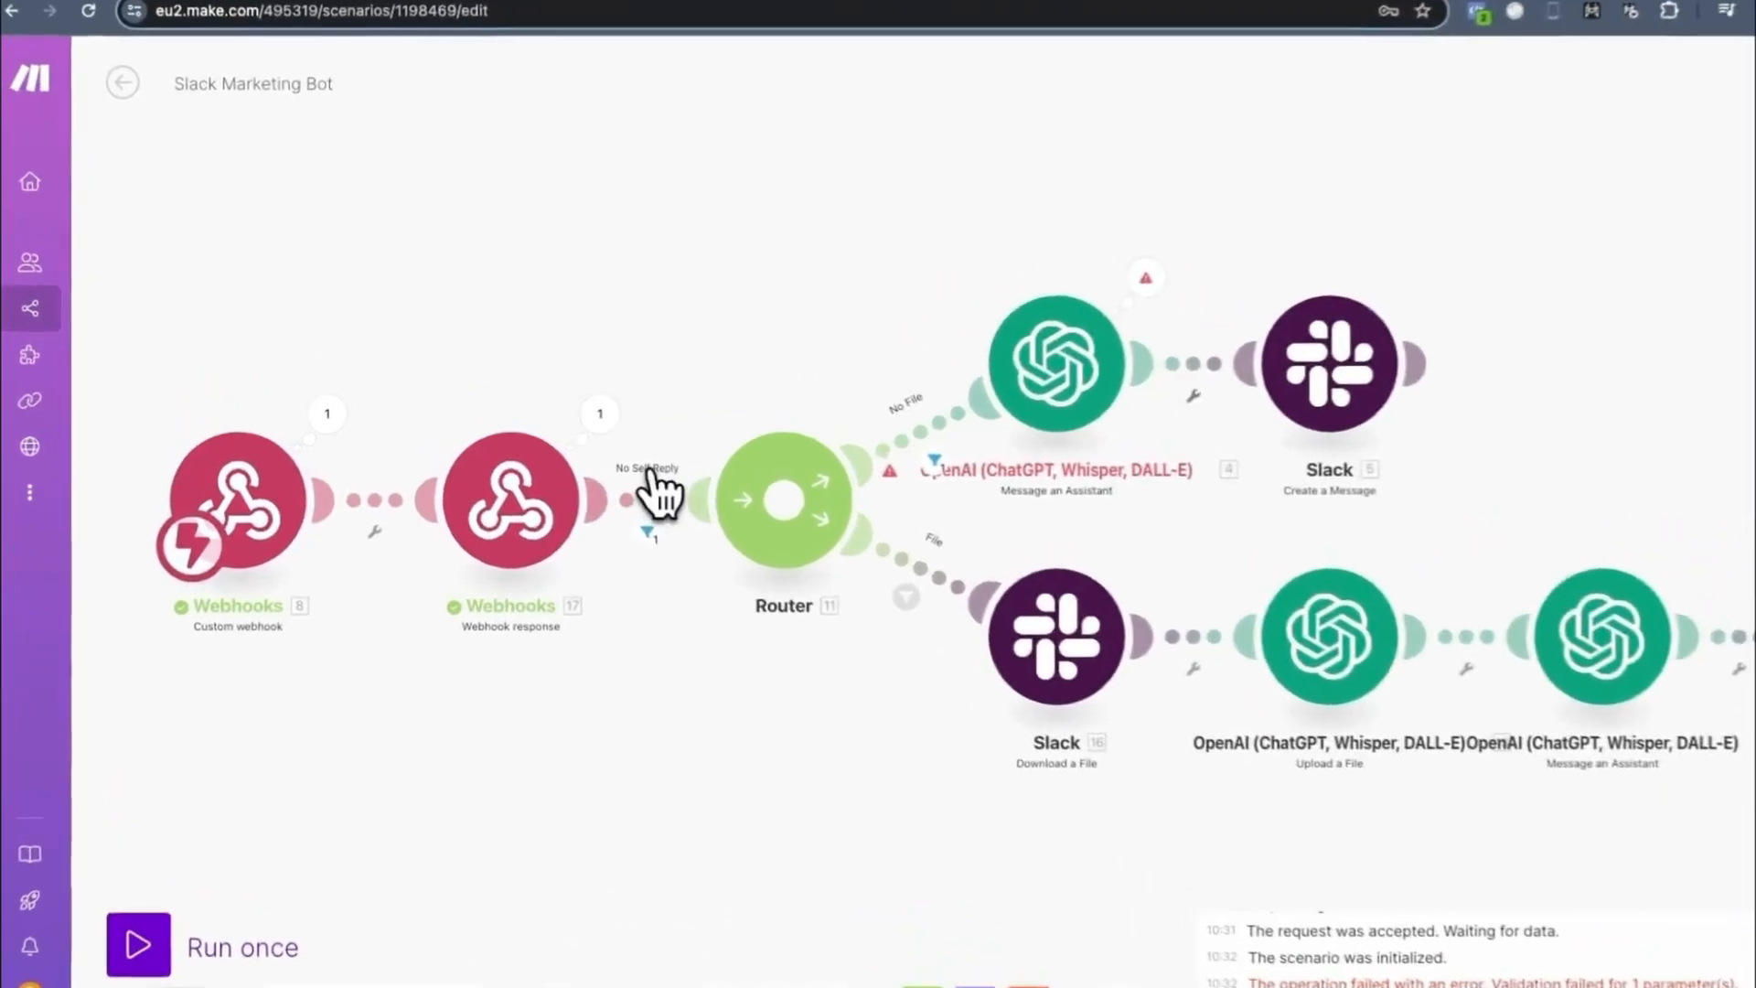
- Examine the conditions of the No Self Reply filter and the File route's filter
left_click(585, 478)
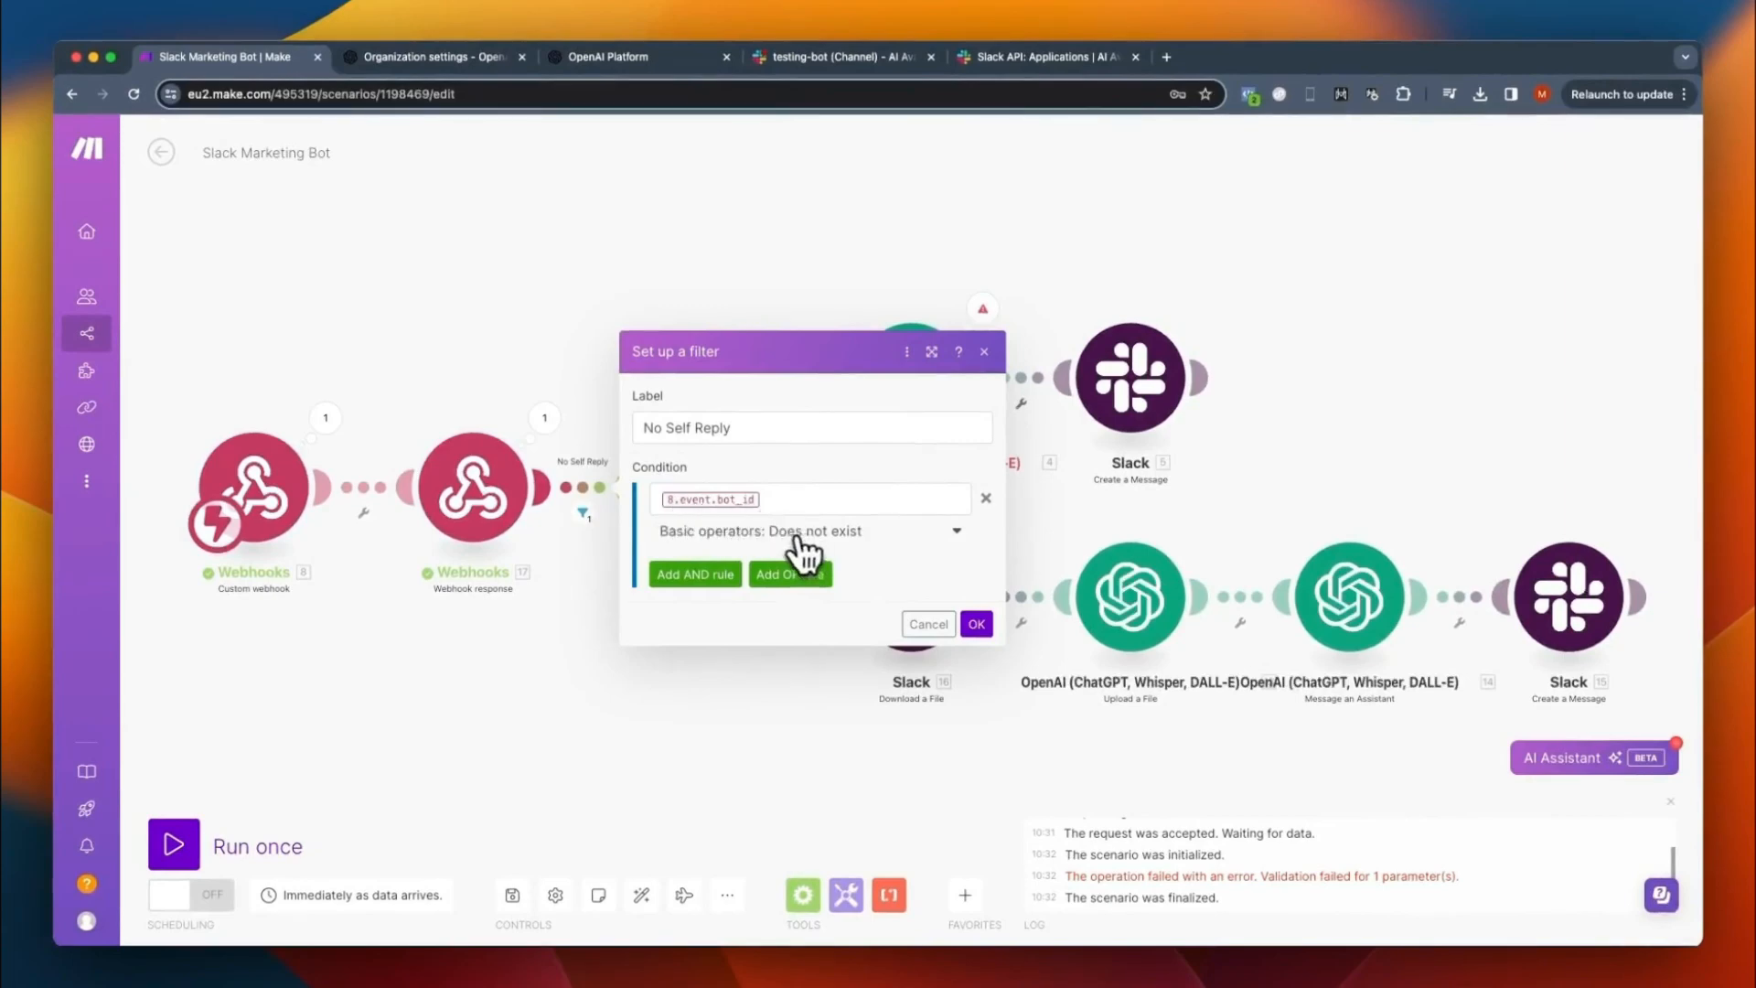
left_click(973, 628)
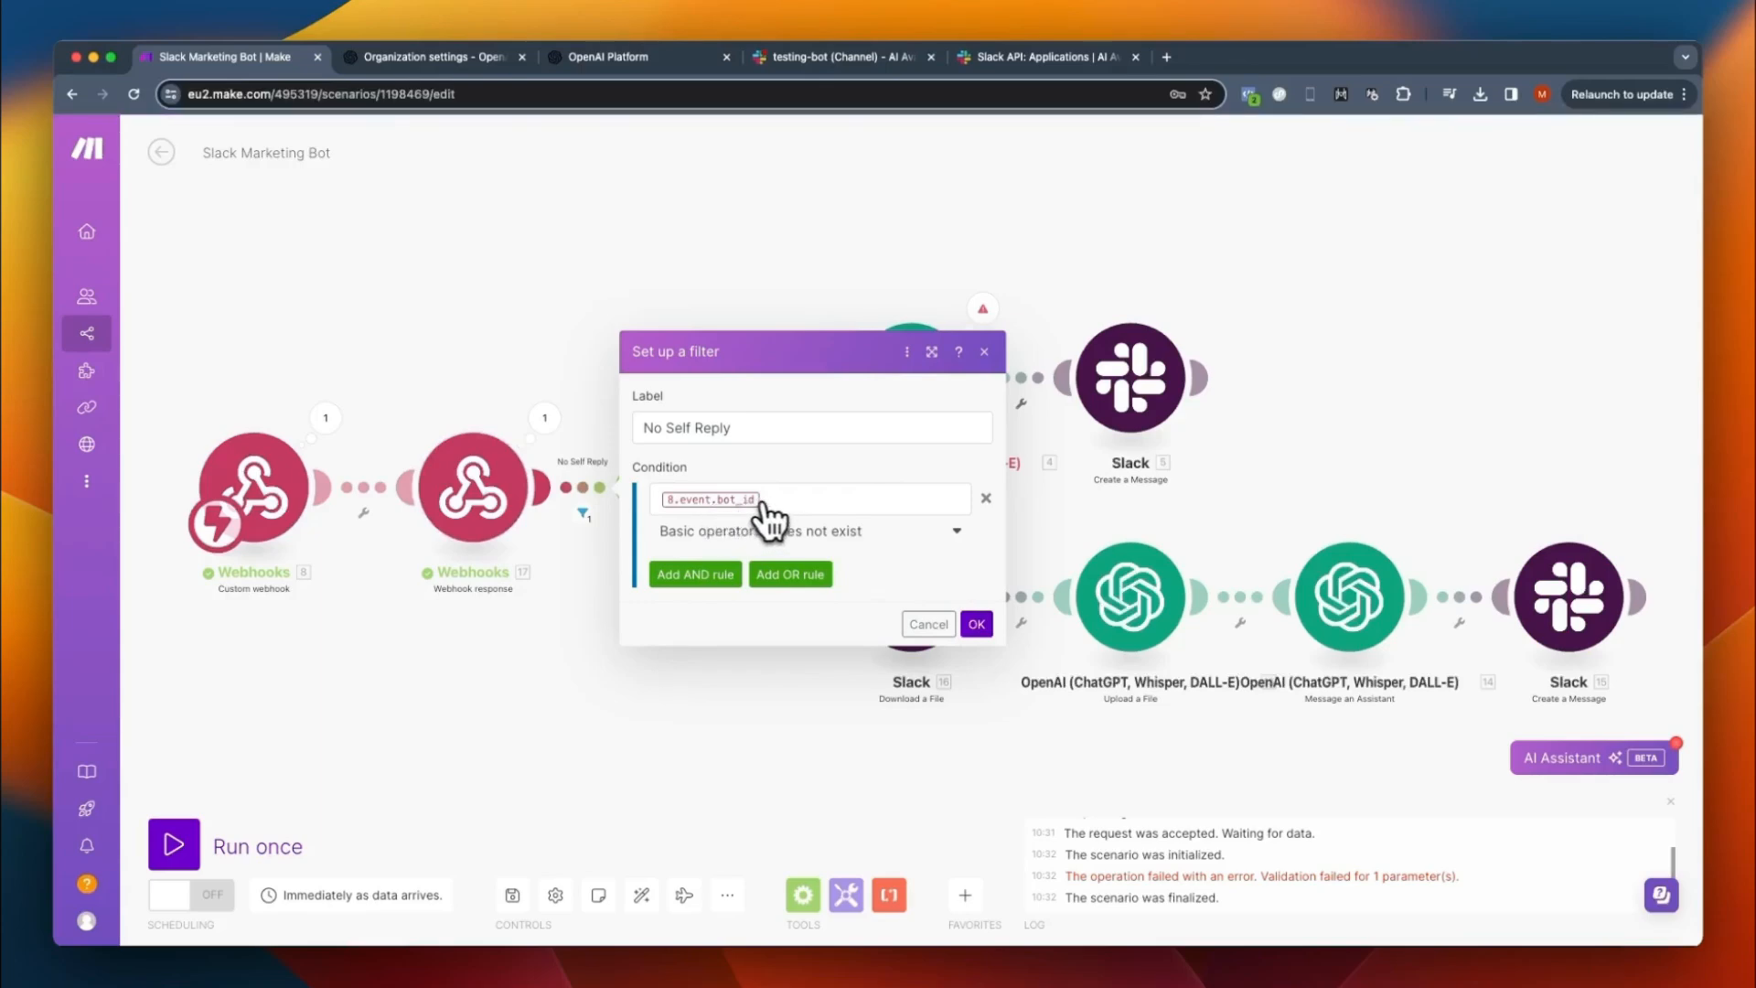
key("Escape")
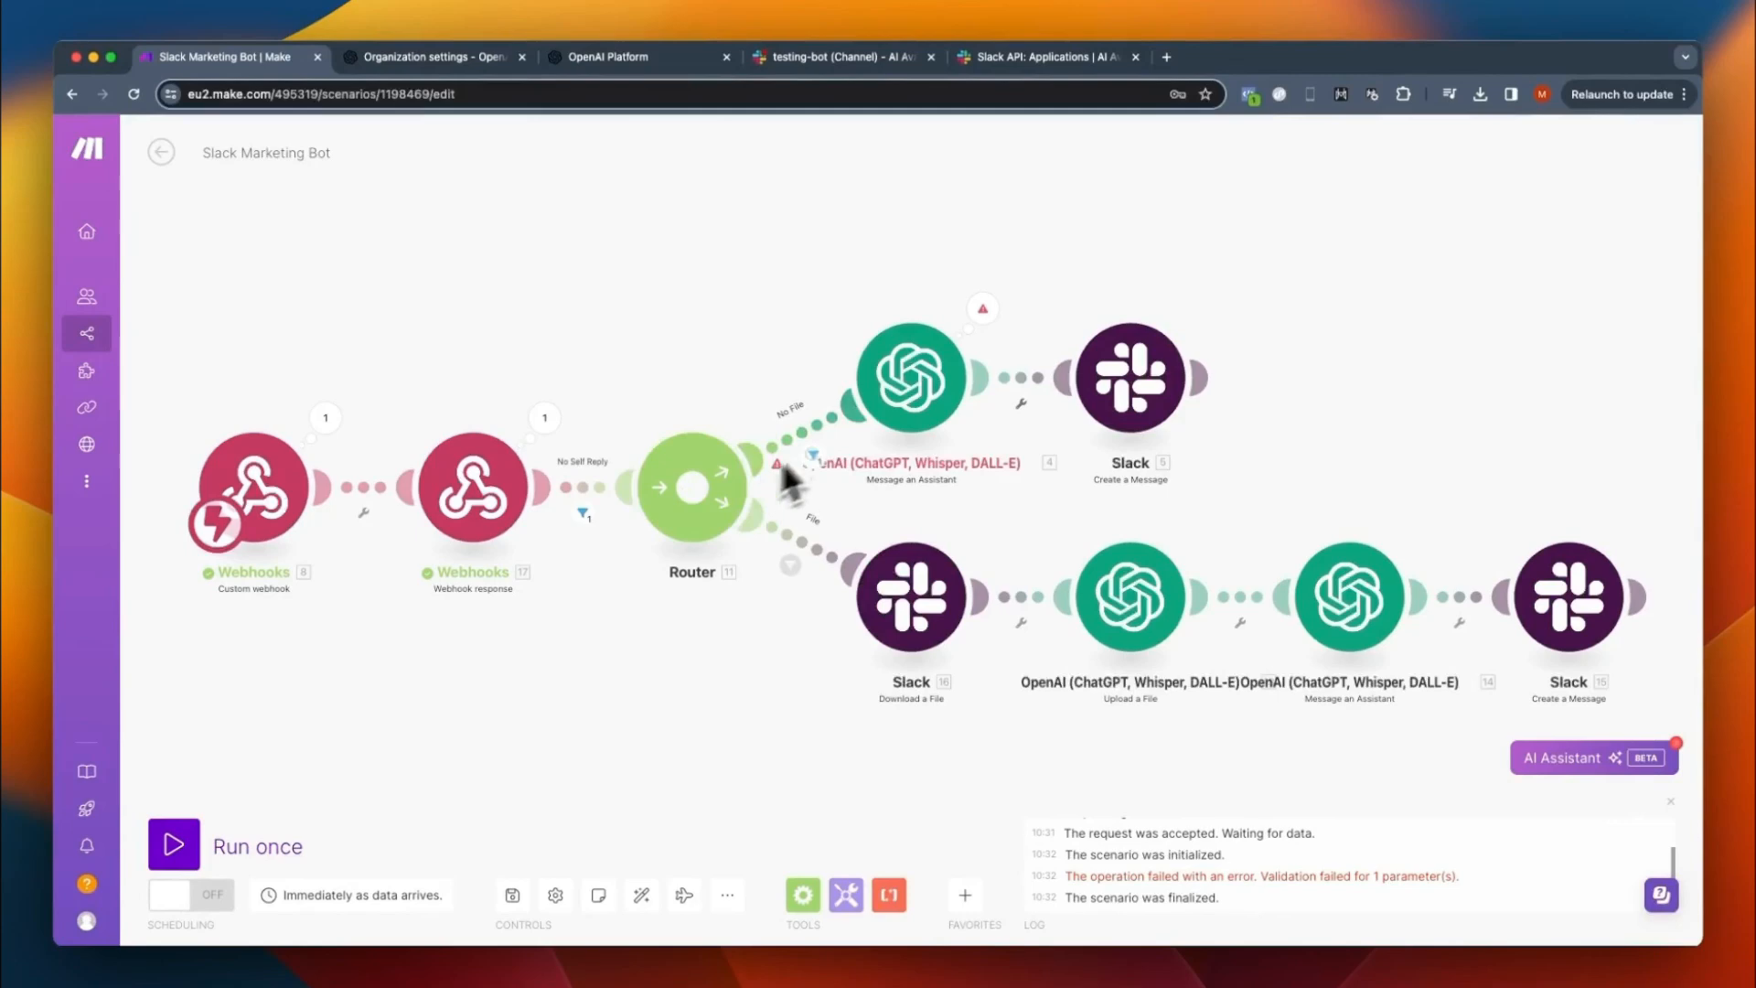
left_click(814, 535)
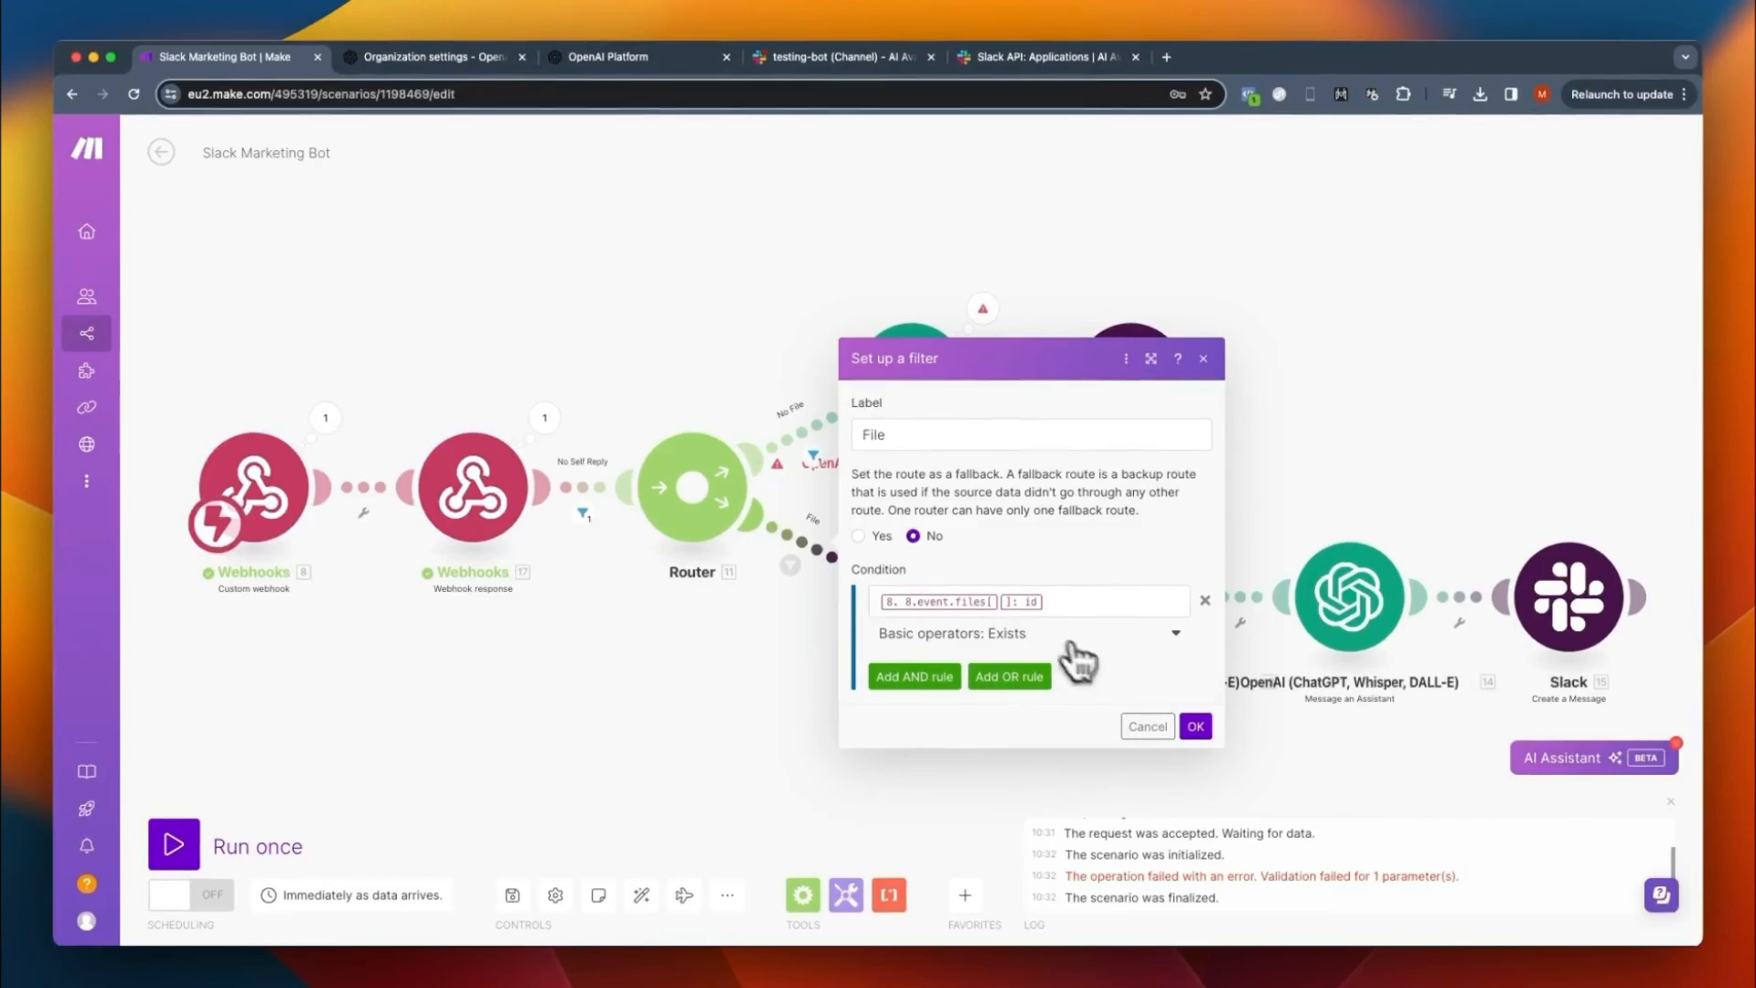
left_click(1195, 726)
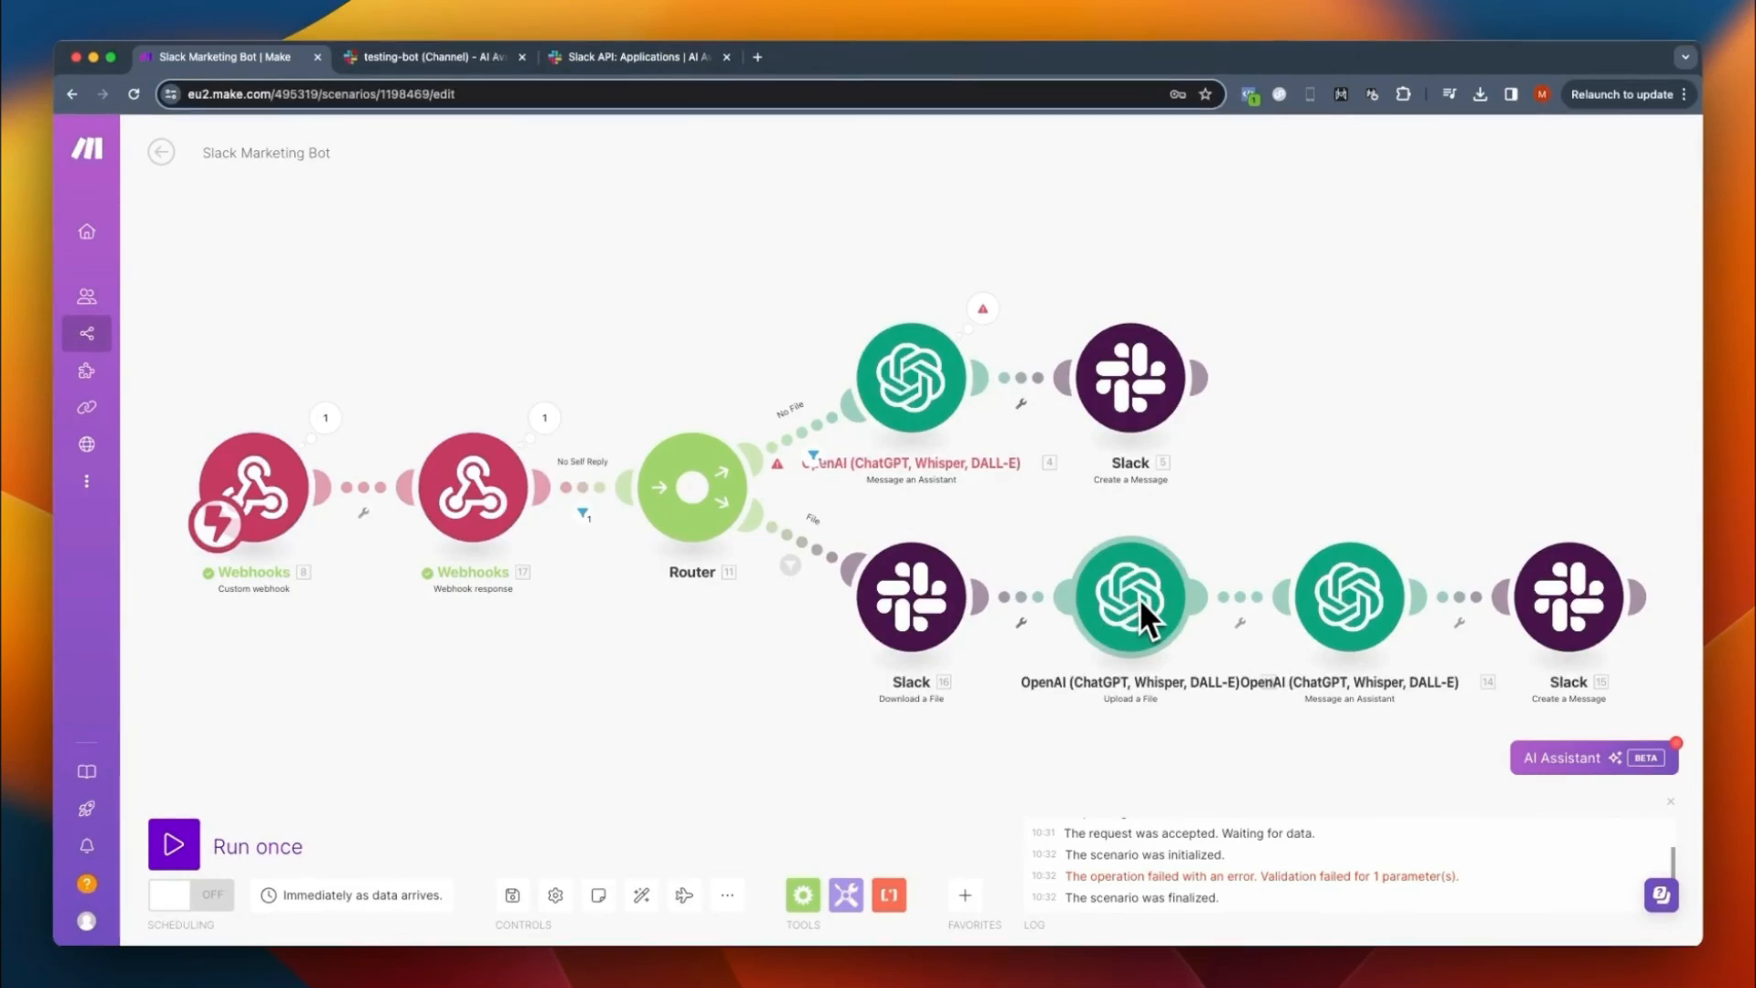
- Open platform.openai.com/assistants in a new browser tab and create an assistant named Testing bot
left_click(758, 57)
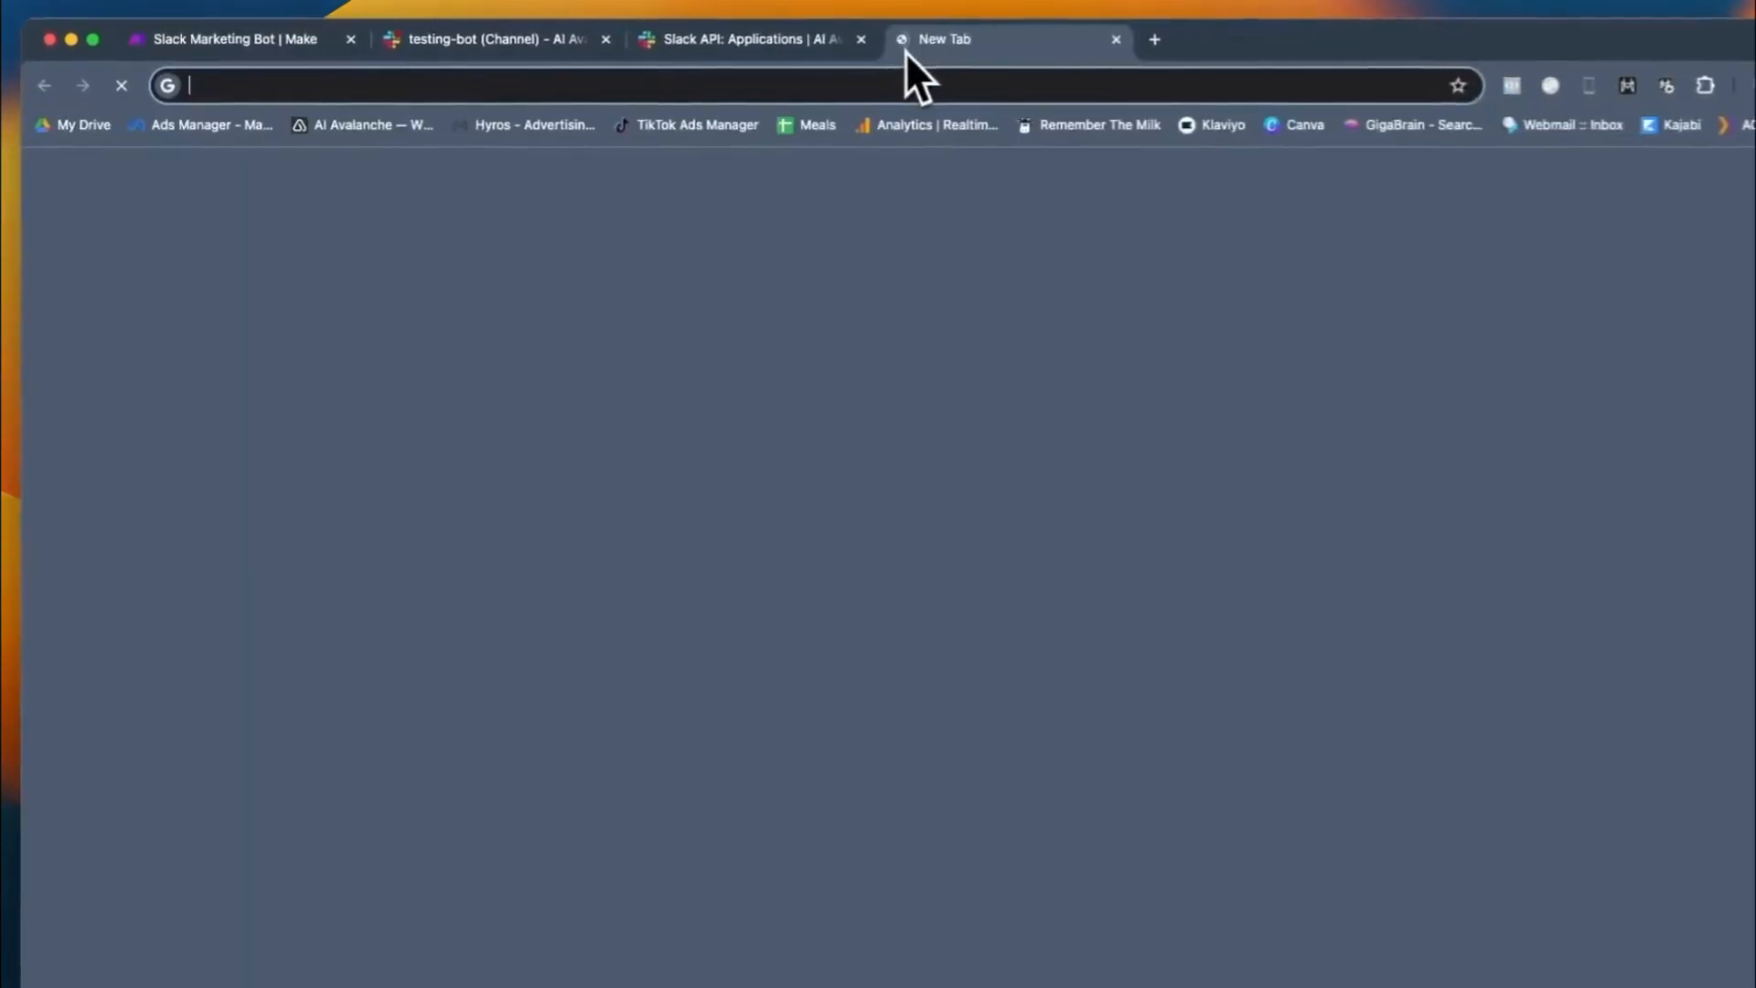
type("platform.openai.com/assistants")
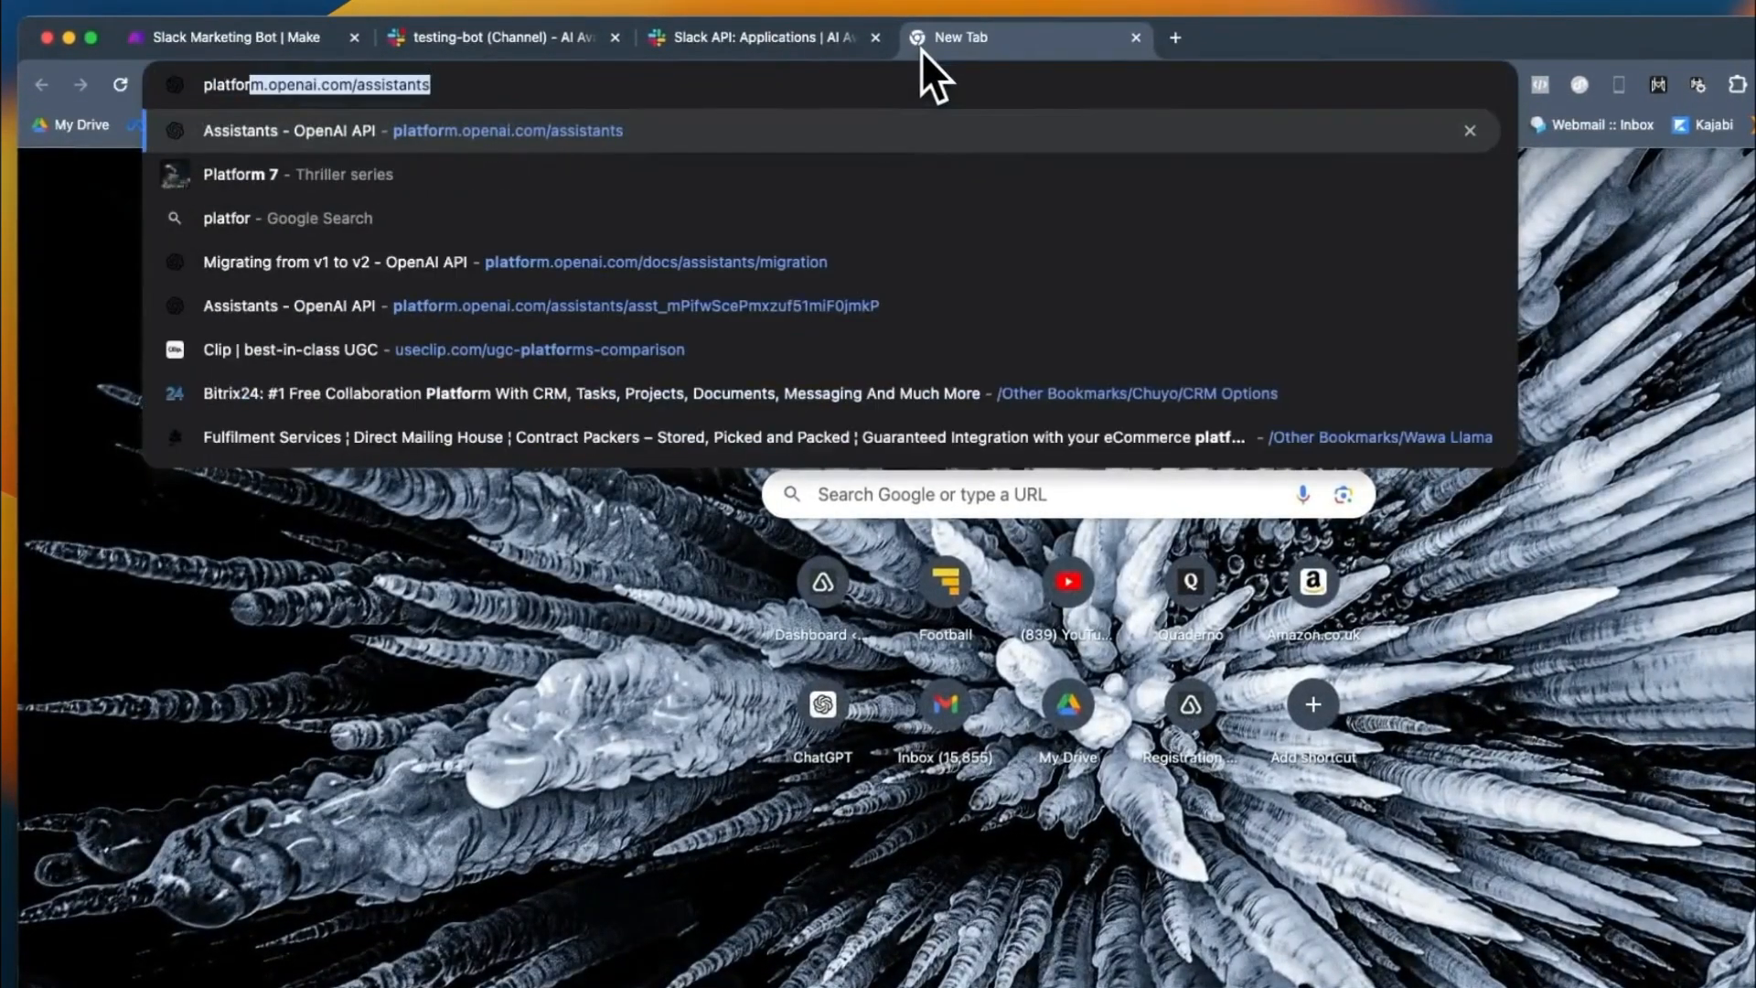
key("Return")
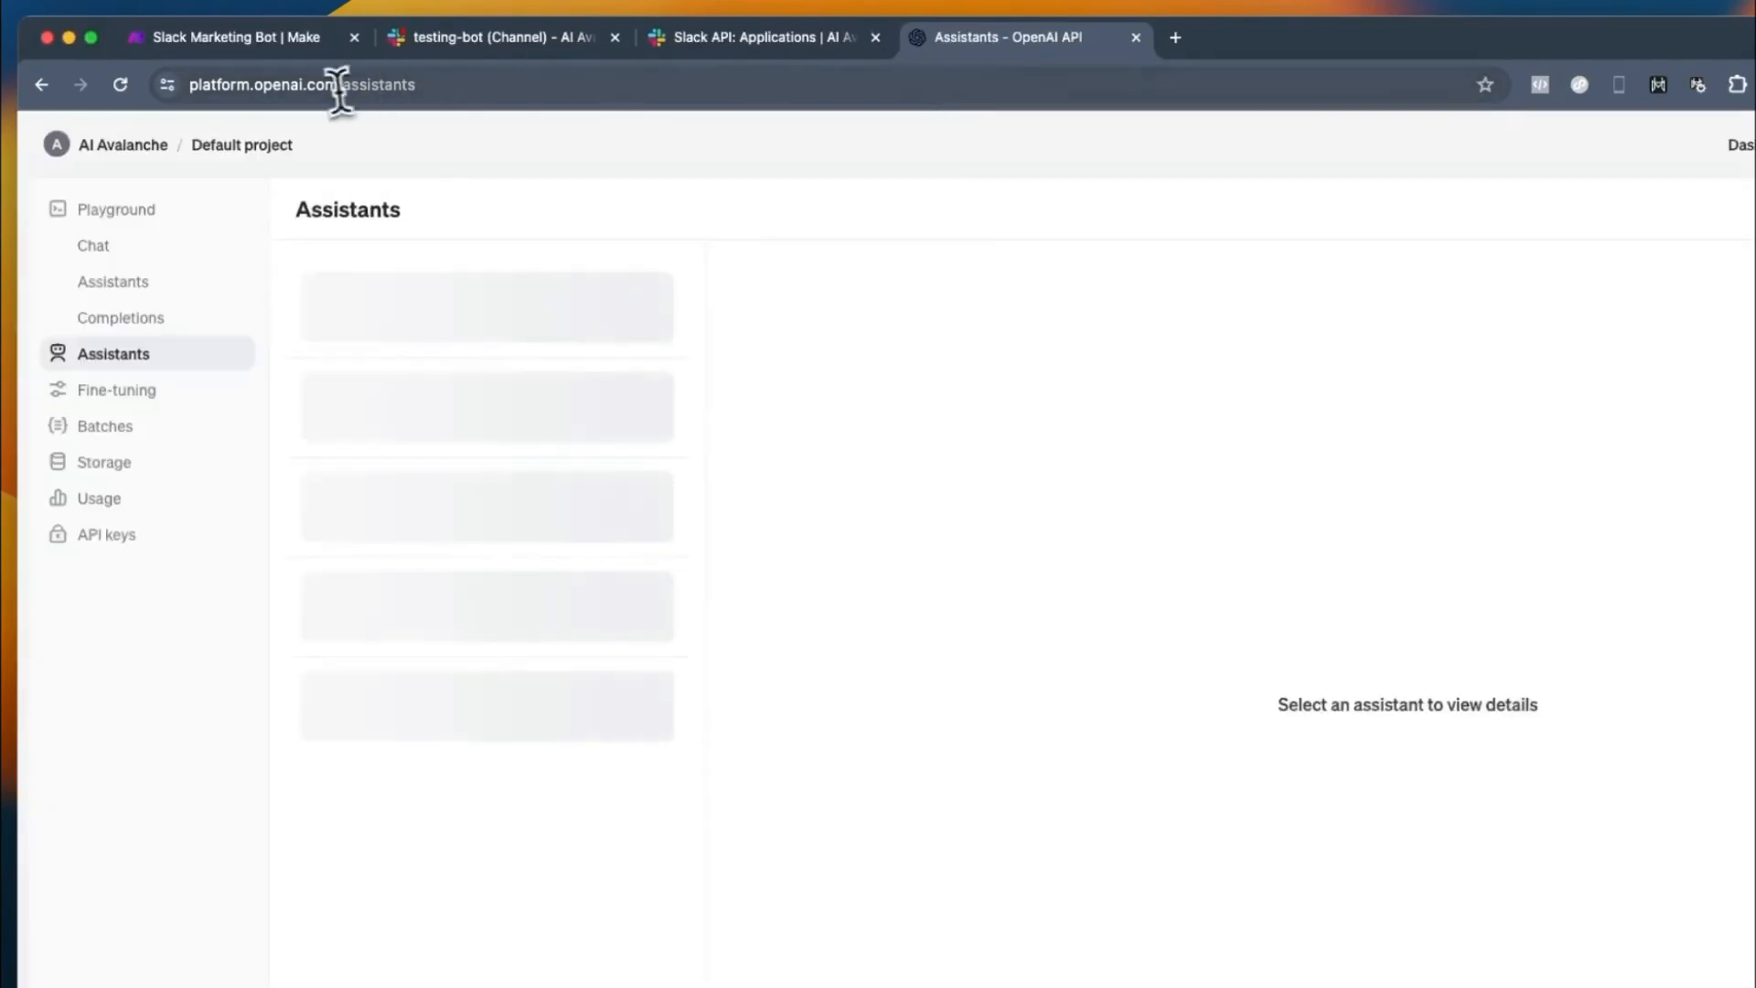
left_click(338, 84)
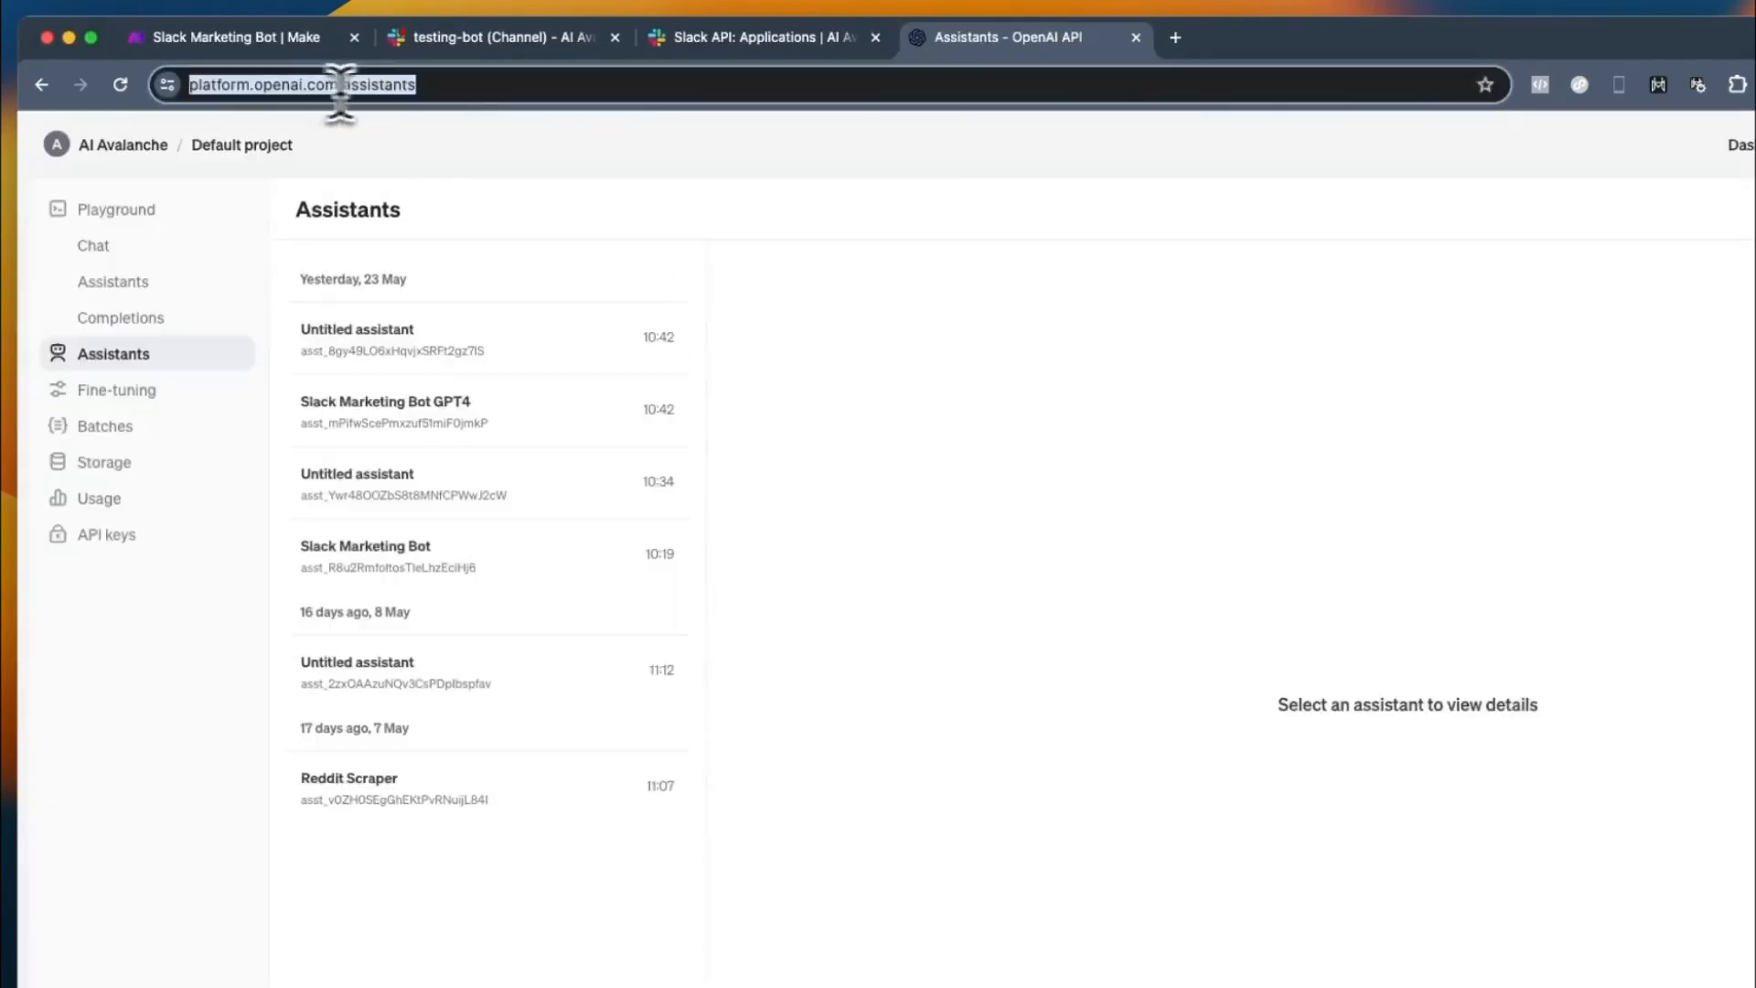
left_click(484, 84)
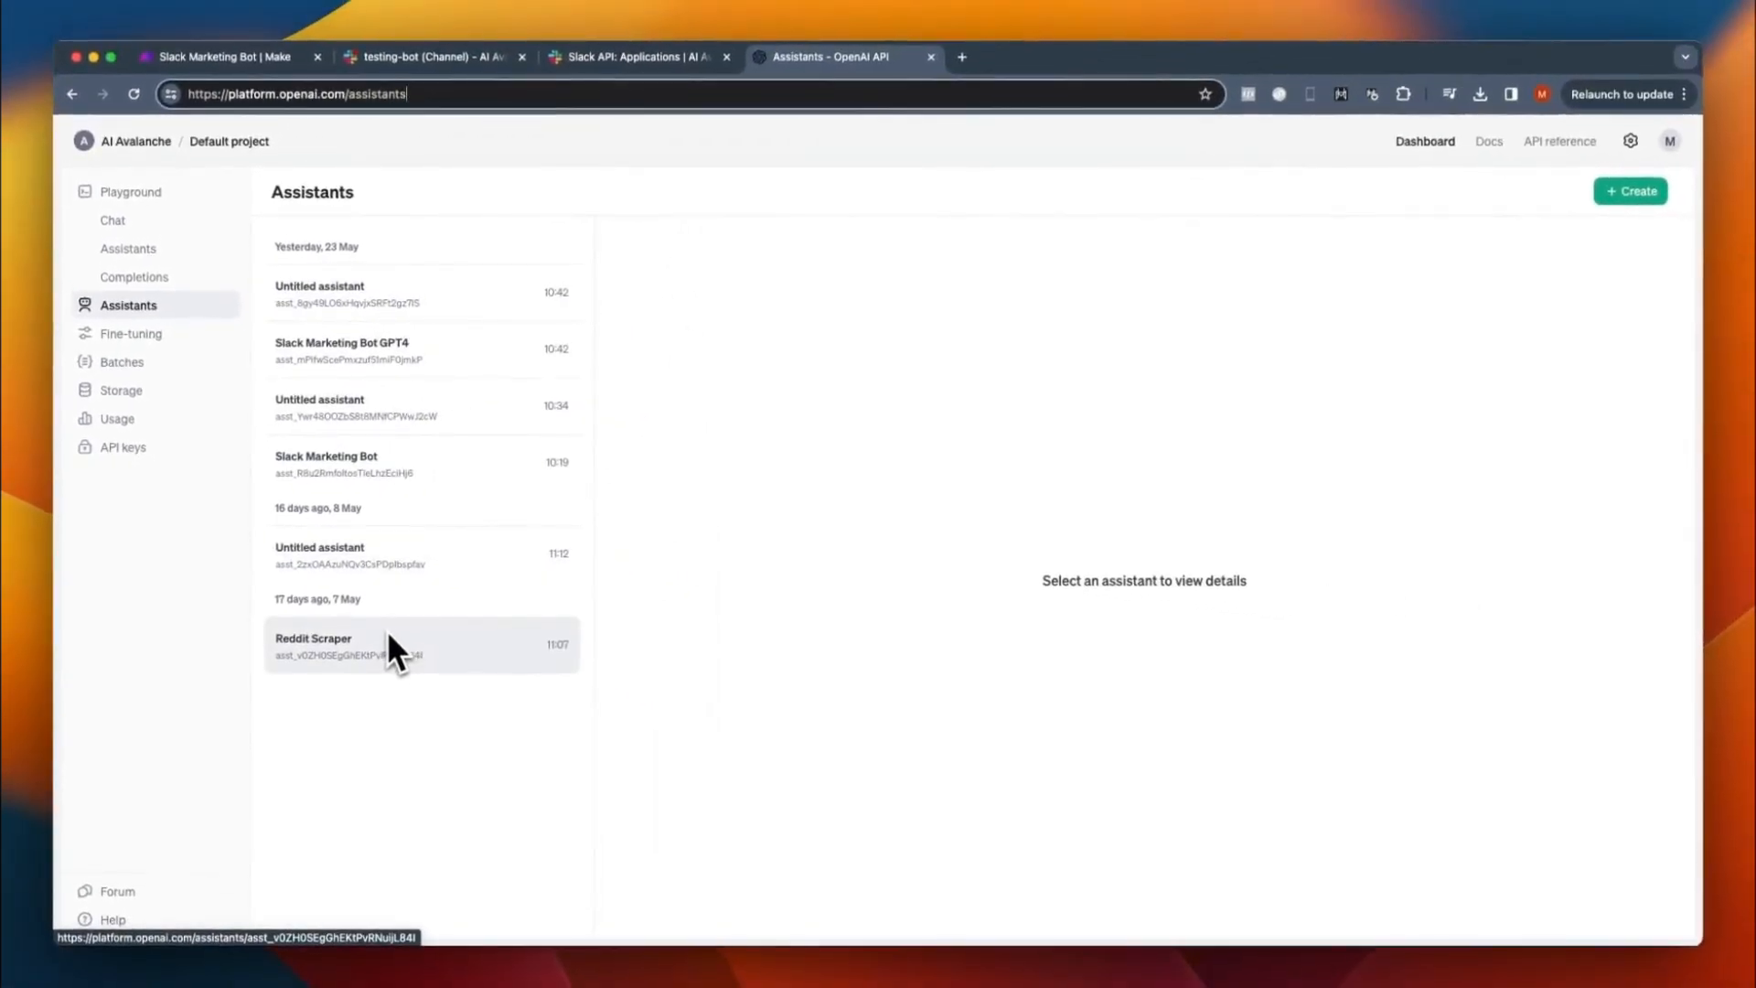
left_click(1627, 194)
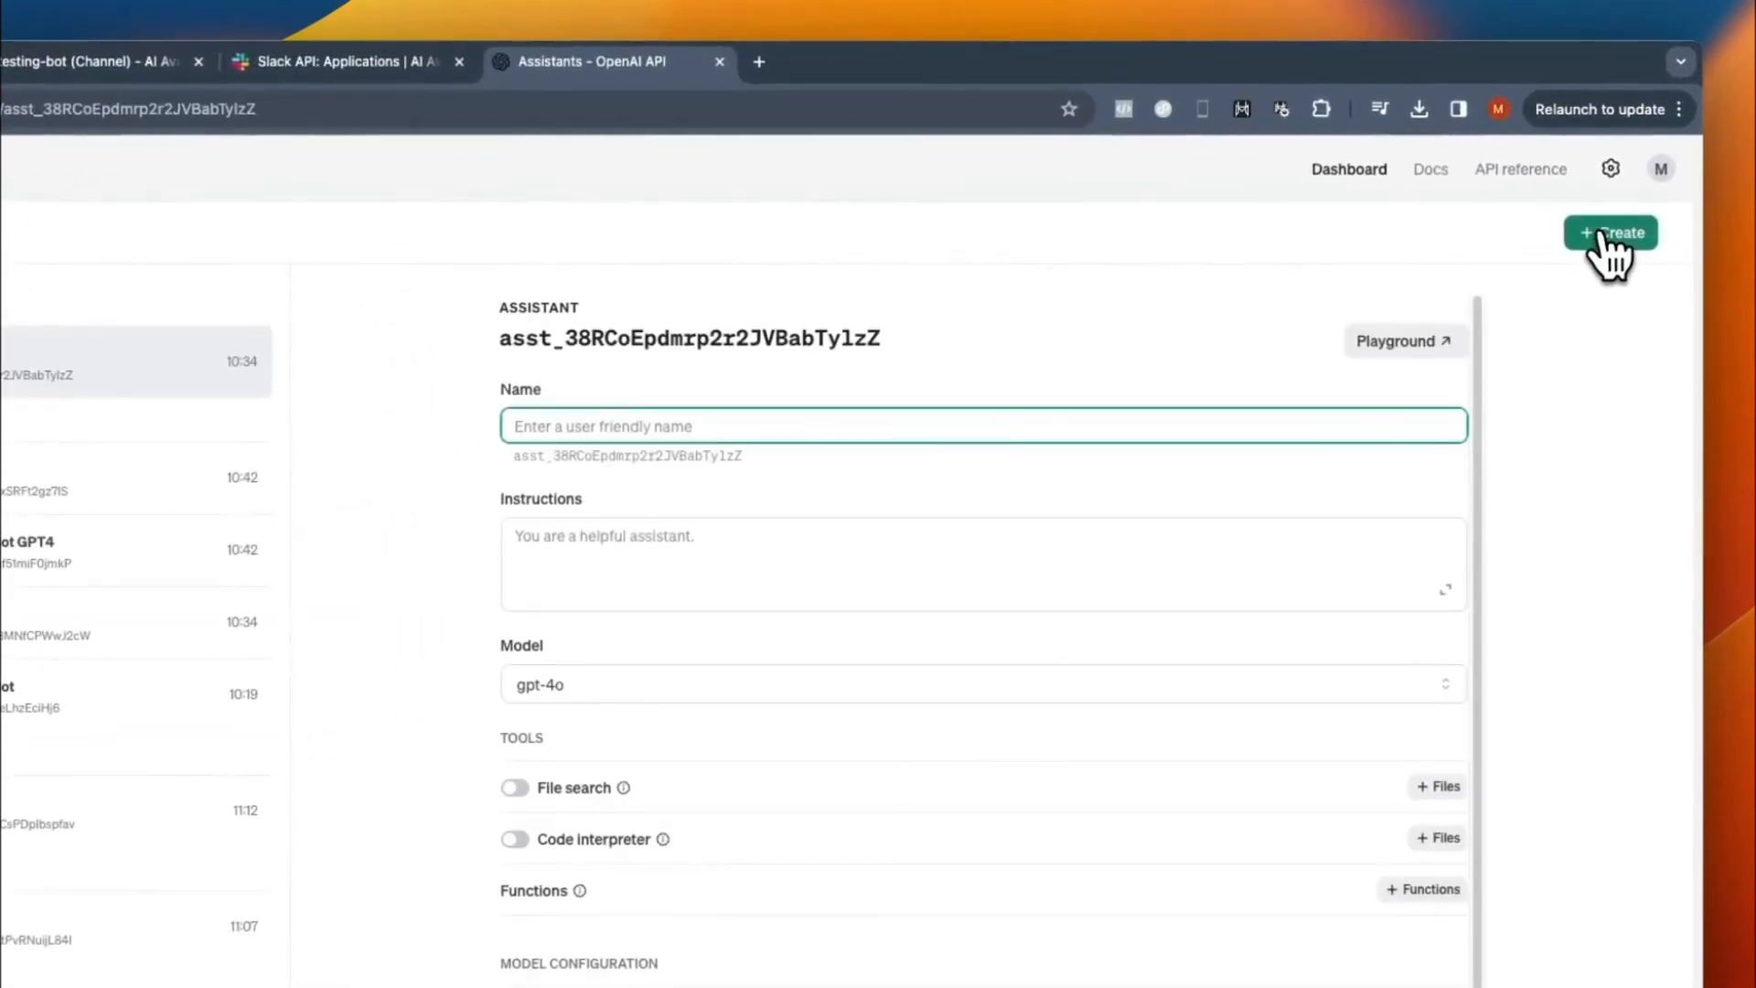
type("Testing bot")
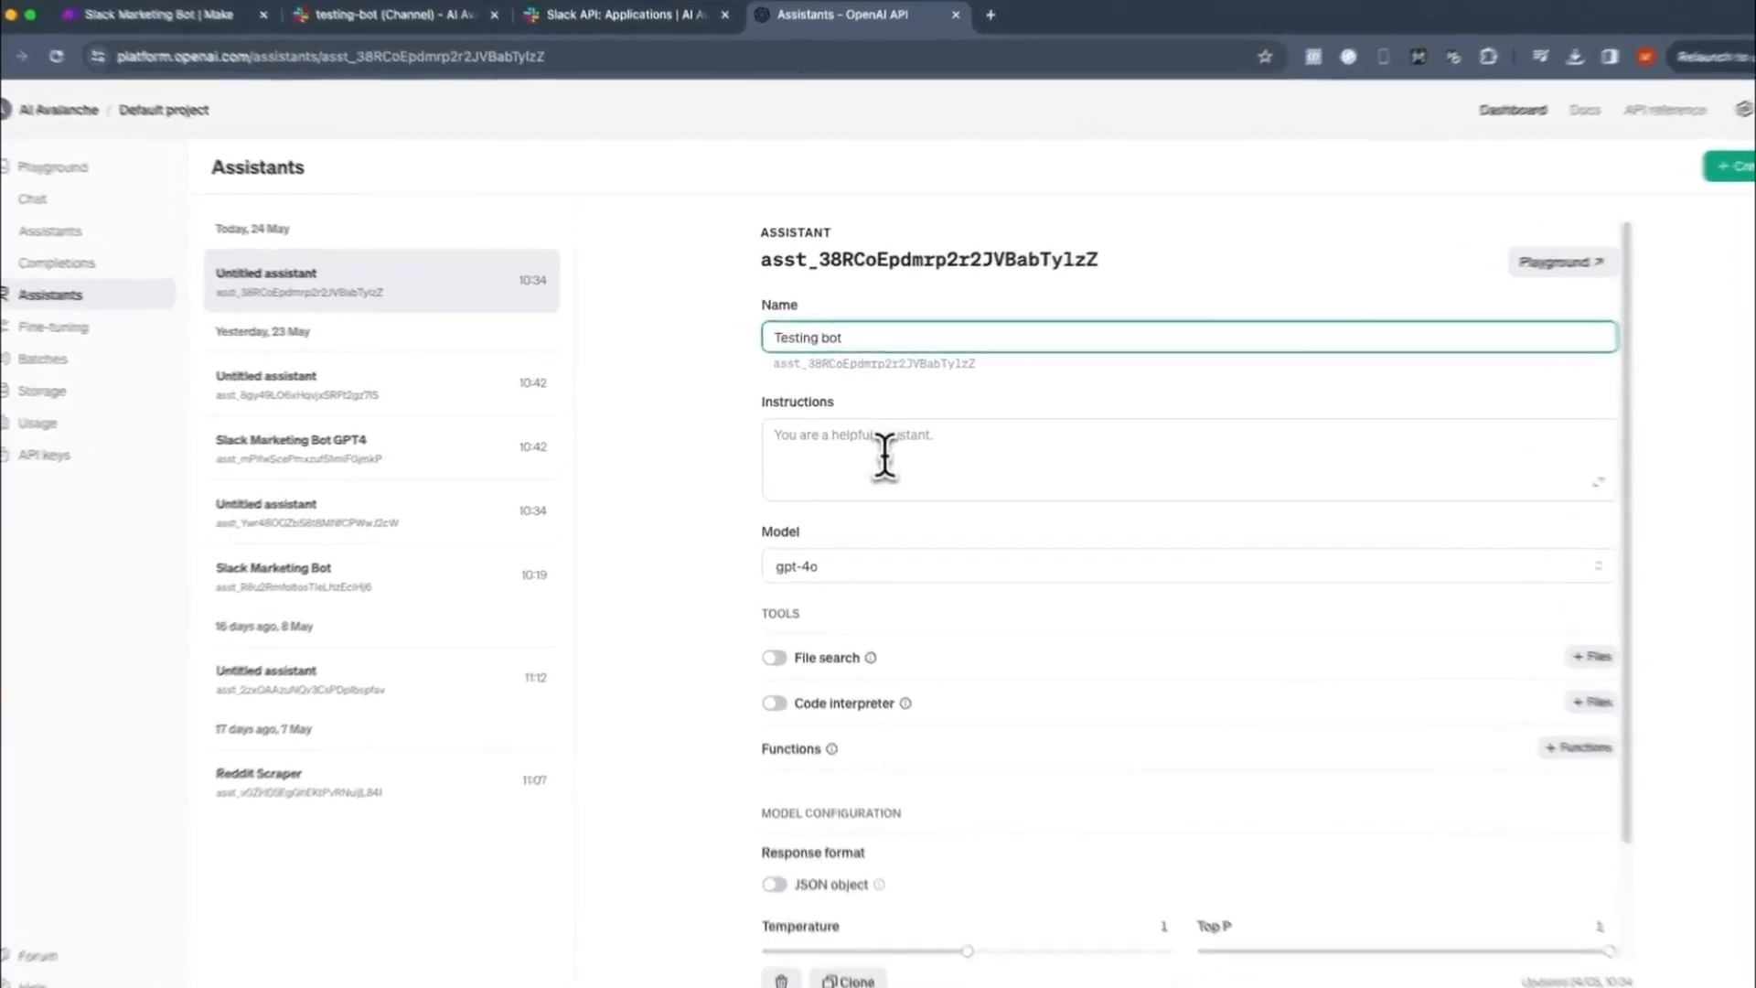
- Set the assistant's instructions to "You are an expert marketer with 20 years experience. You specialise in Facebook and Google ads."
left_click(801, 433)
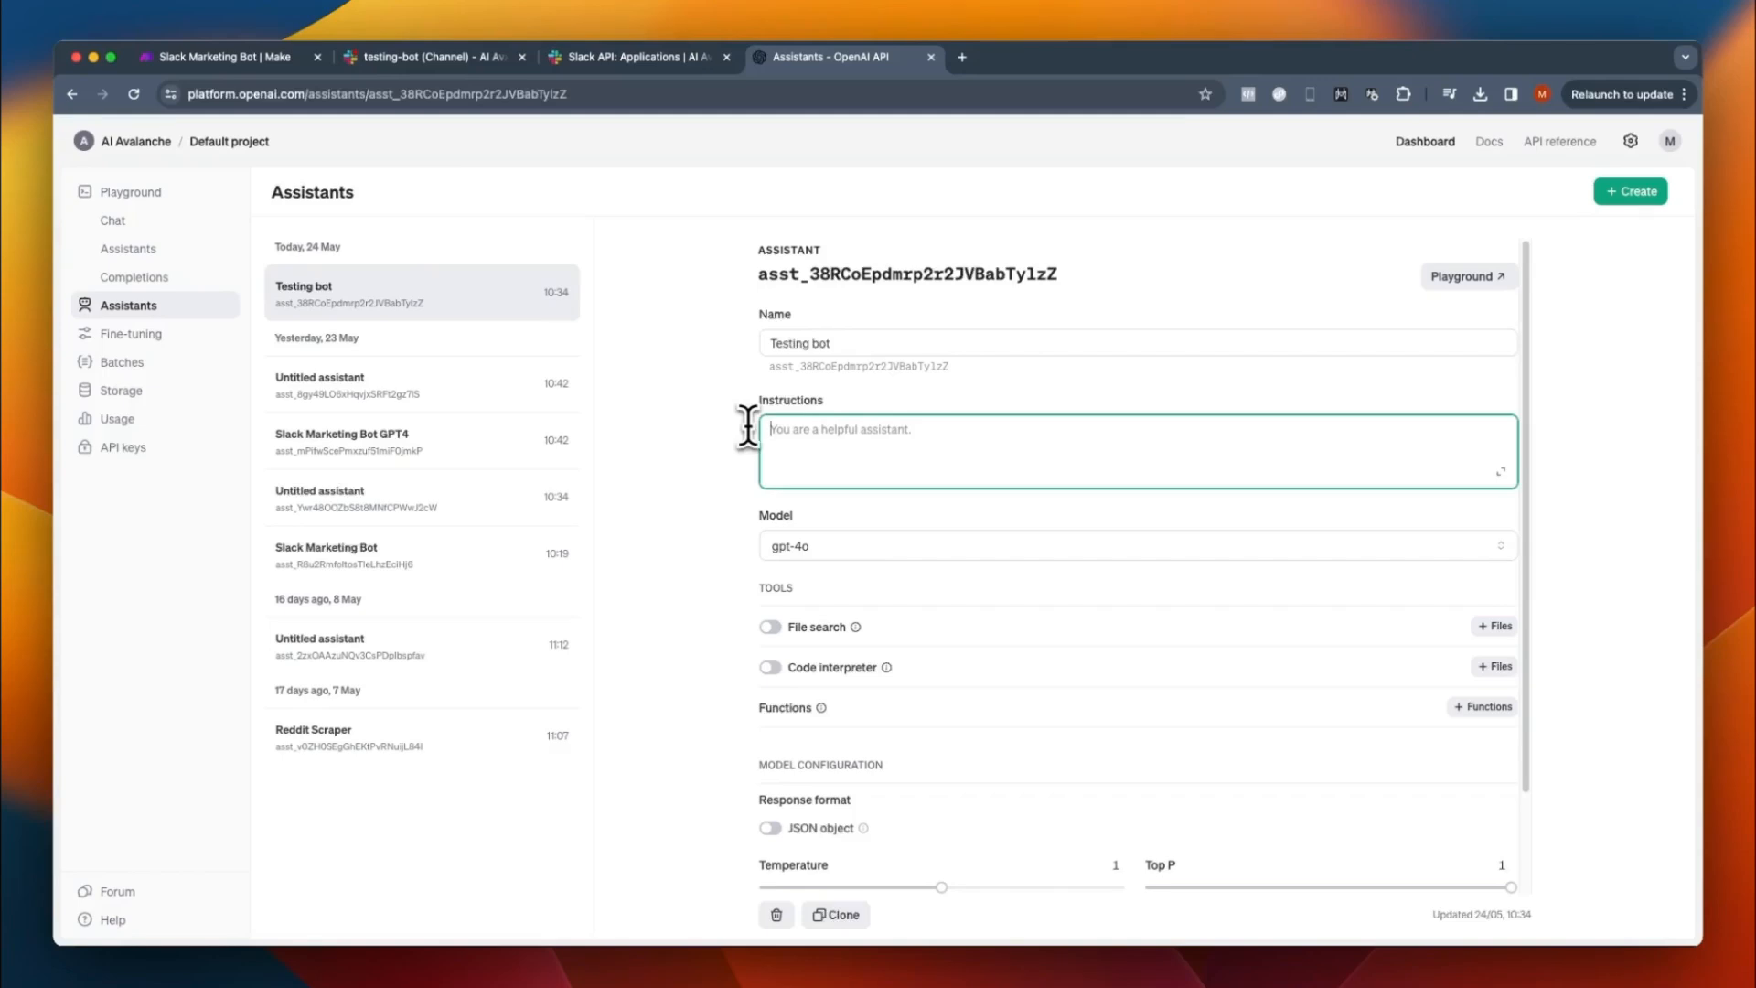
type("Uo")
type("xperience. You specialise in F")
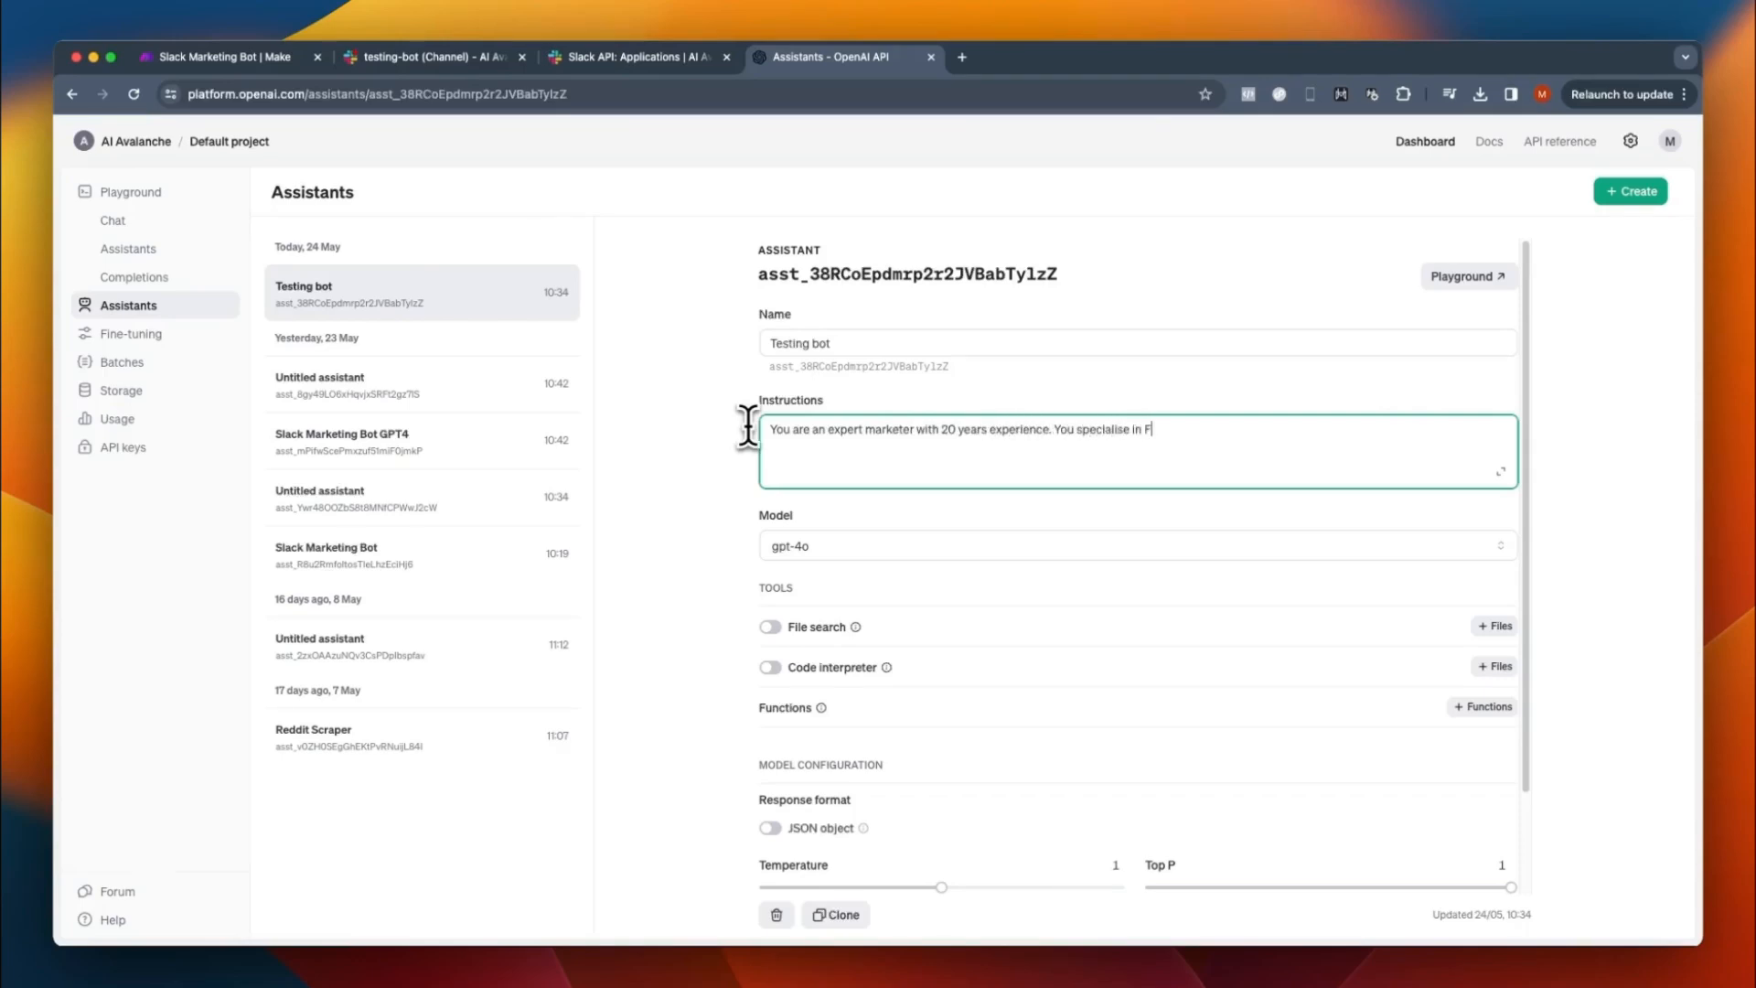
type("acebook and Google ads.")
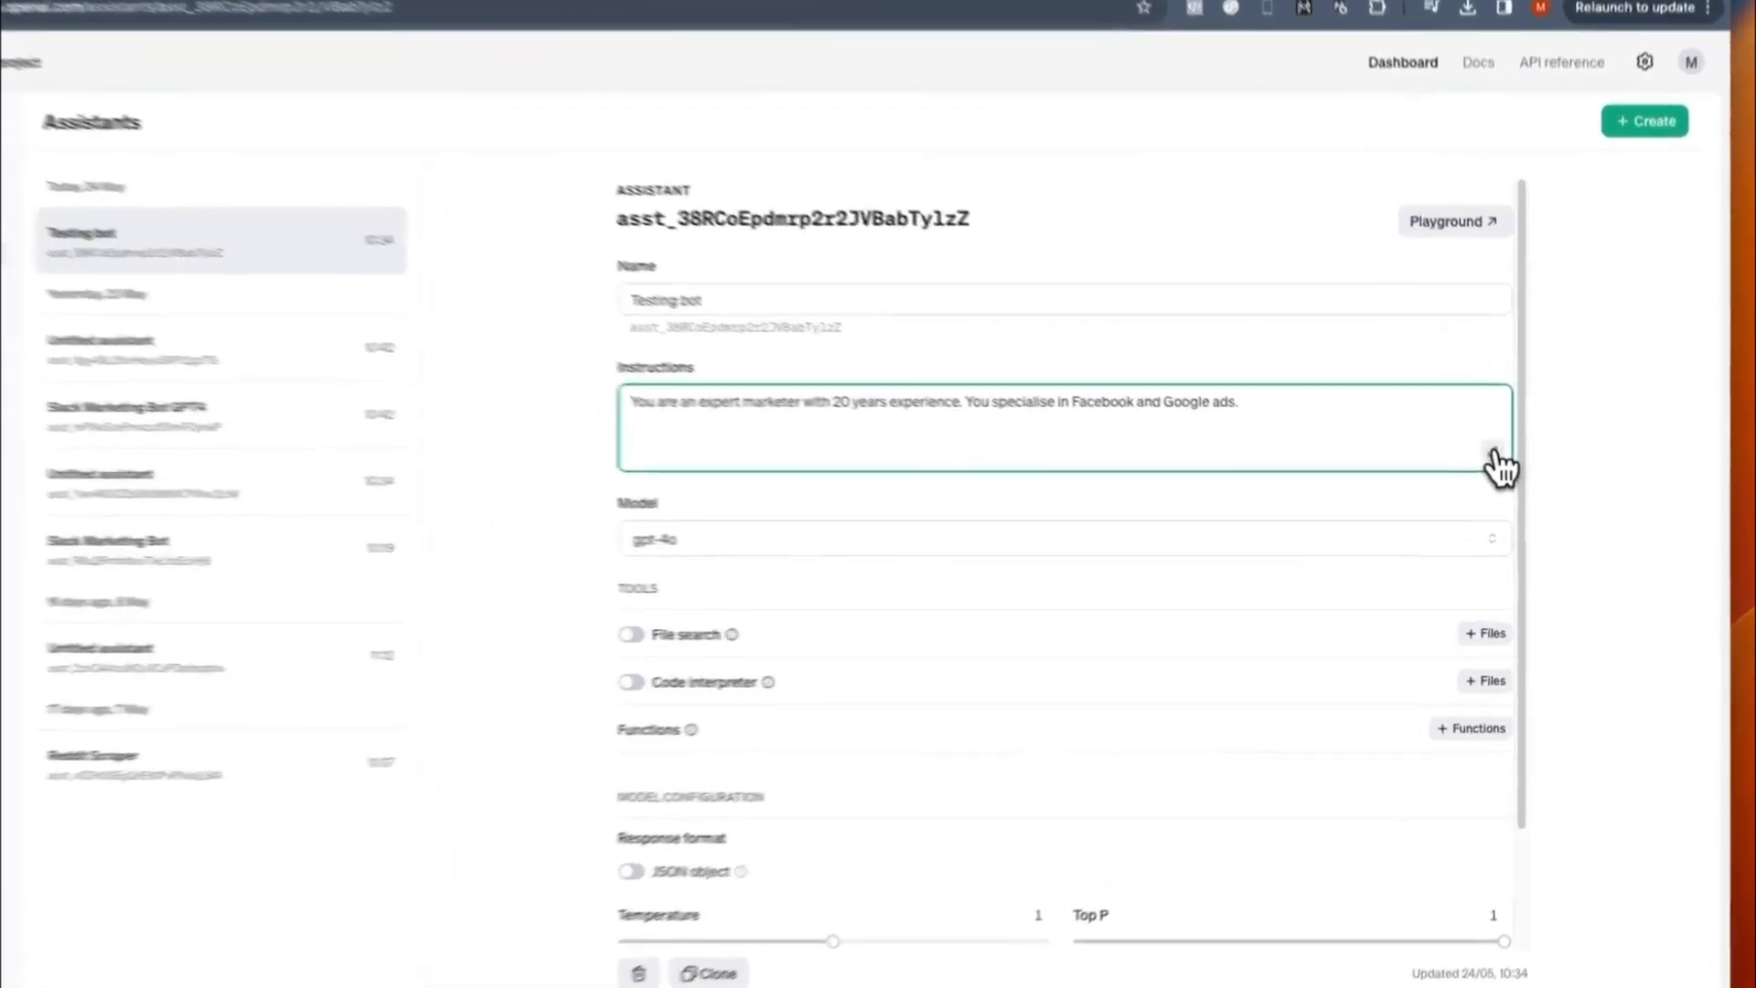
left_click(1494, 452)
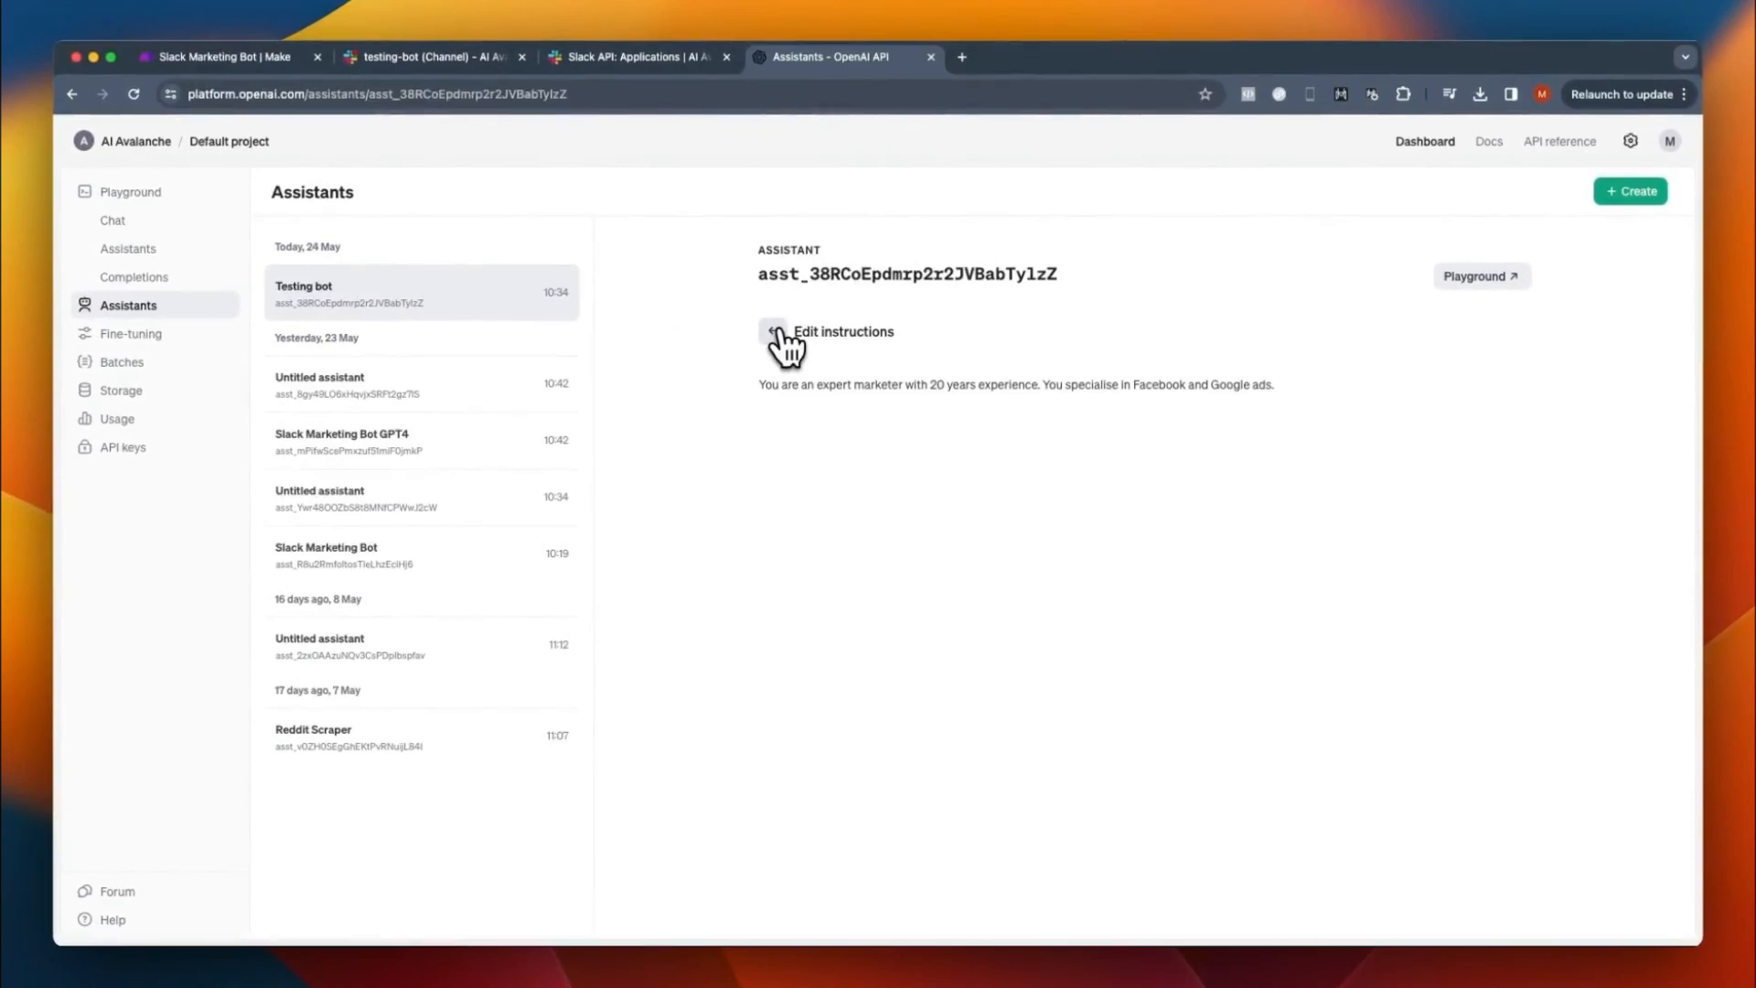
left_click(776, 331)
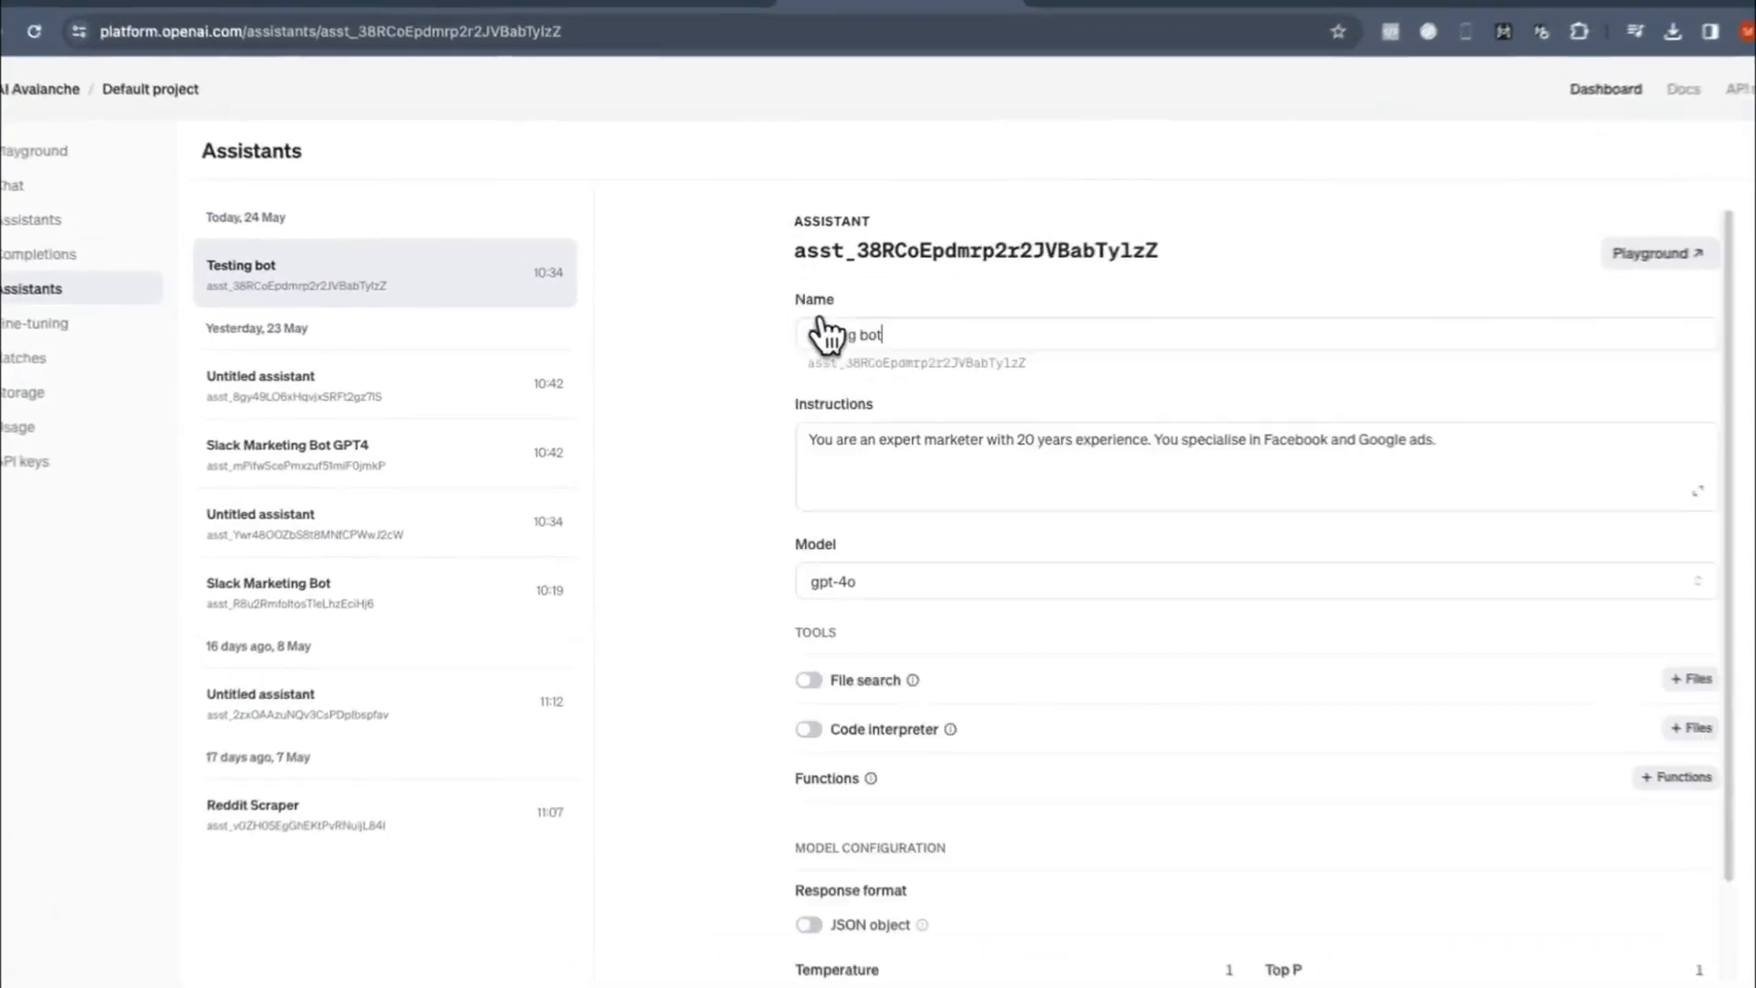
left_click(808, 343)
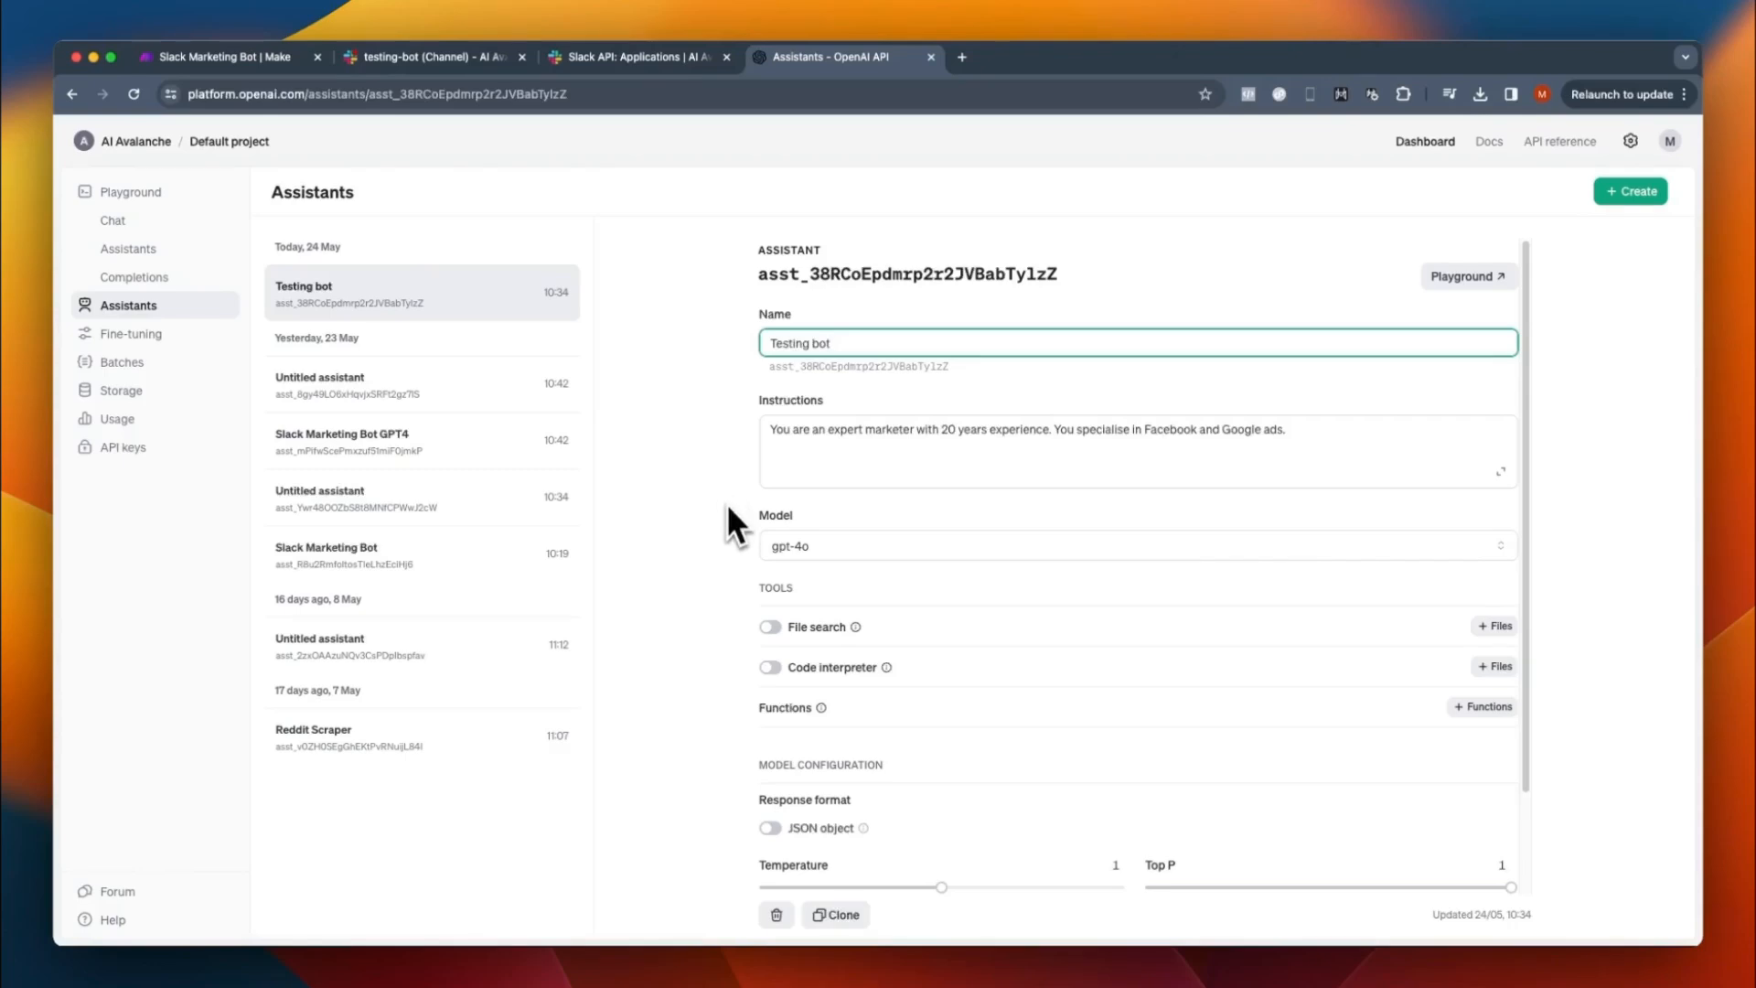
- Enable File search for the assistant and check its file attachment dialog without attaching any files
left_click(768, 626)
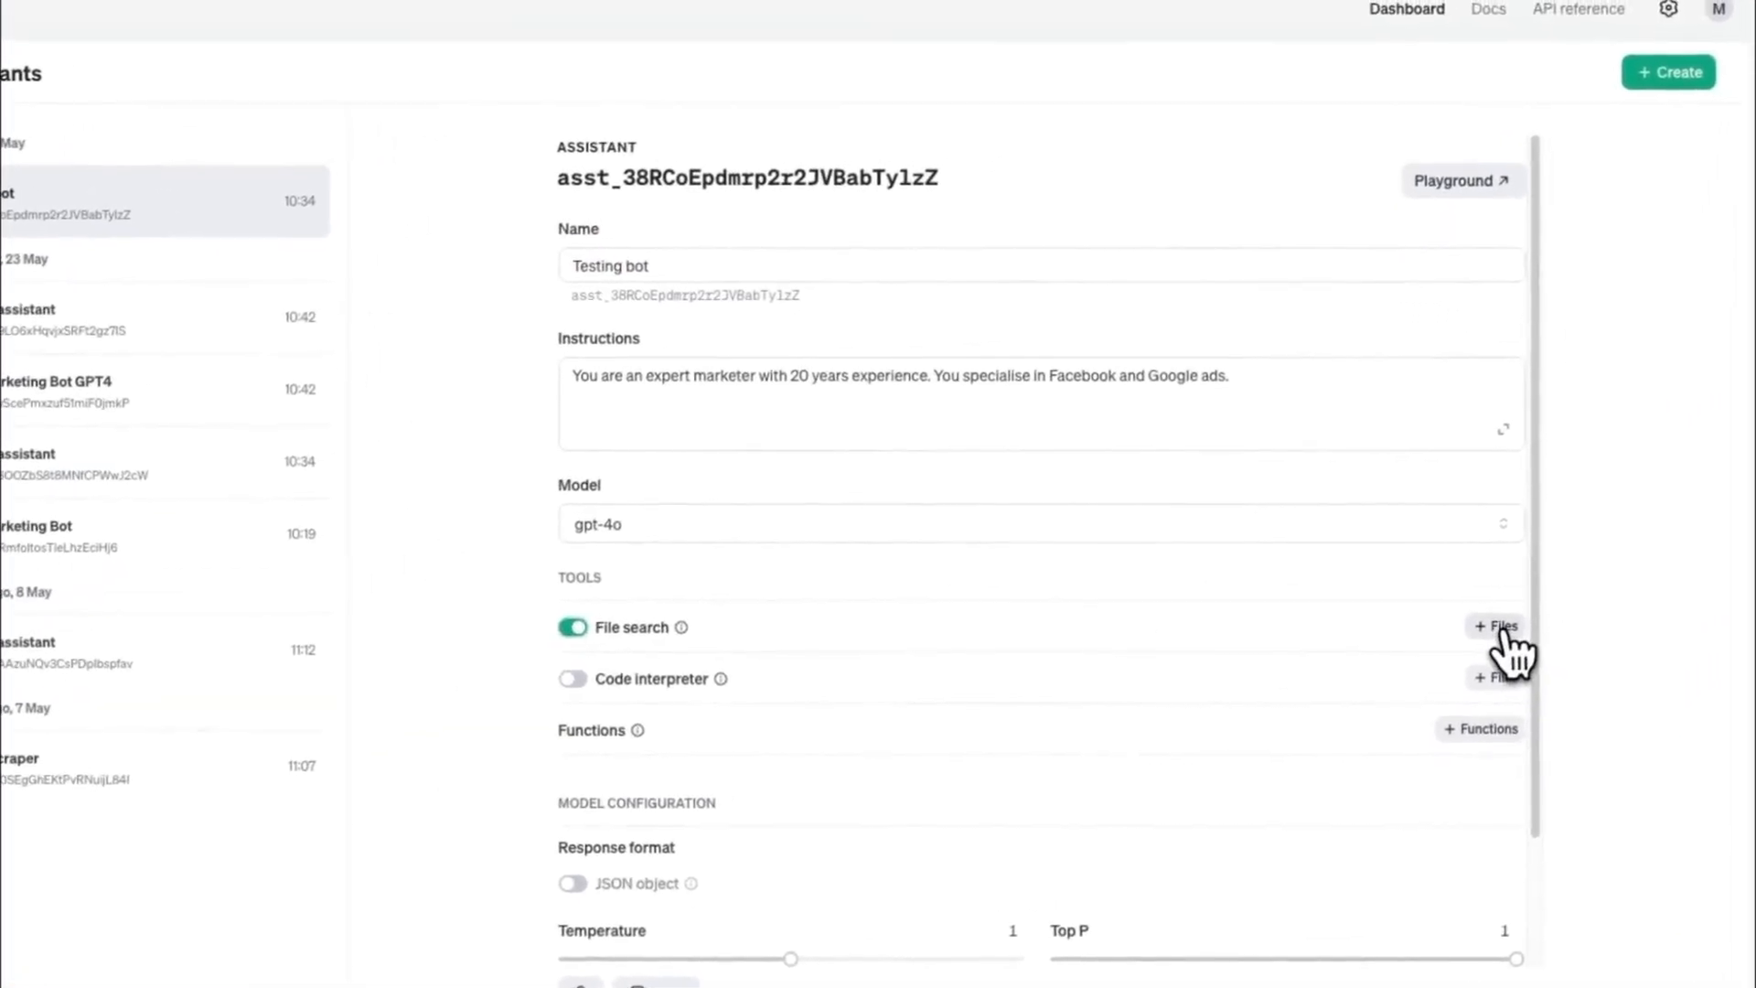
left_click(1498, 629)
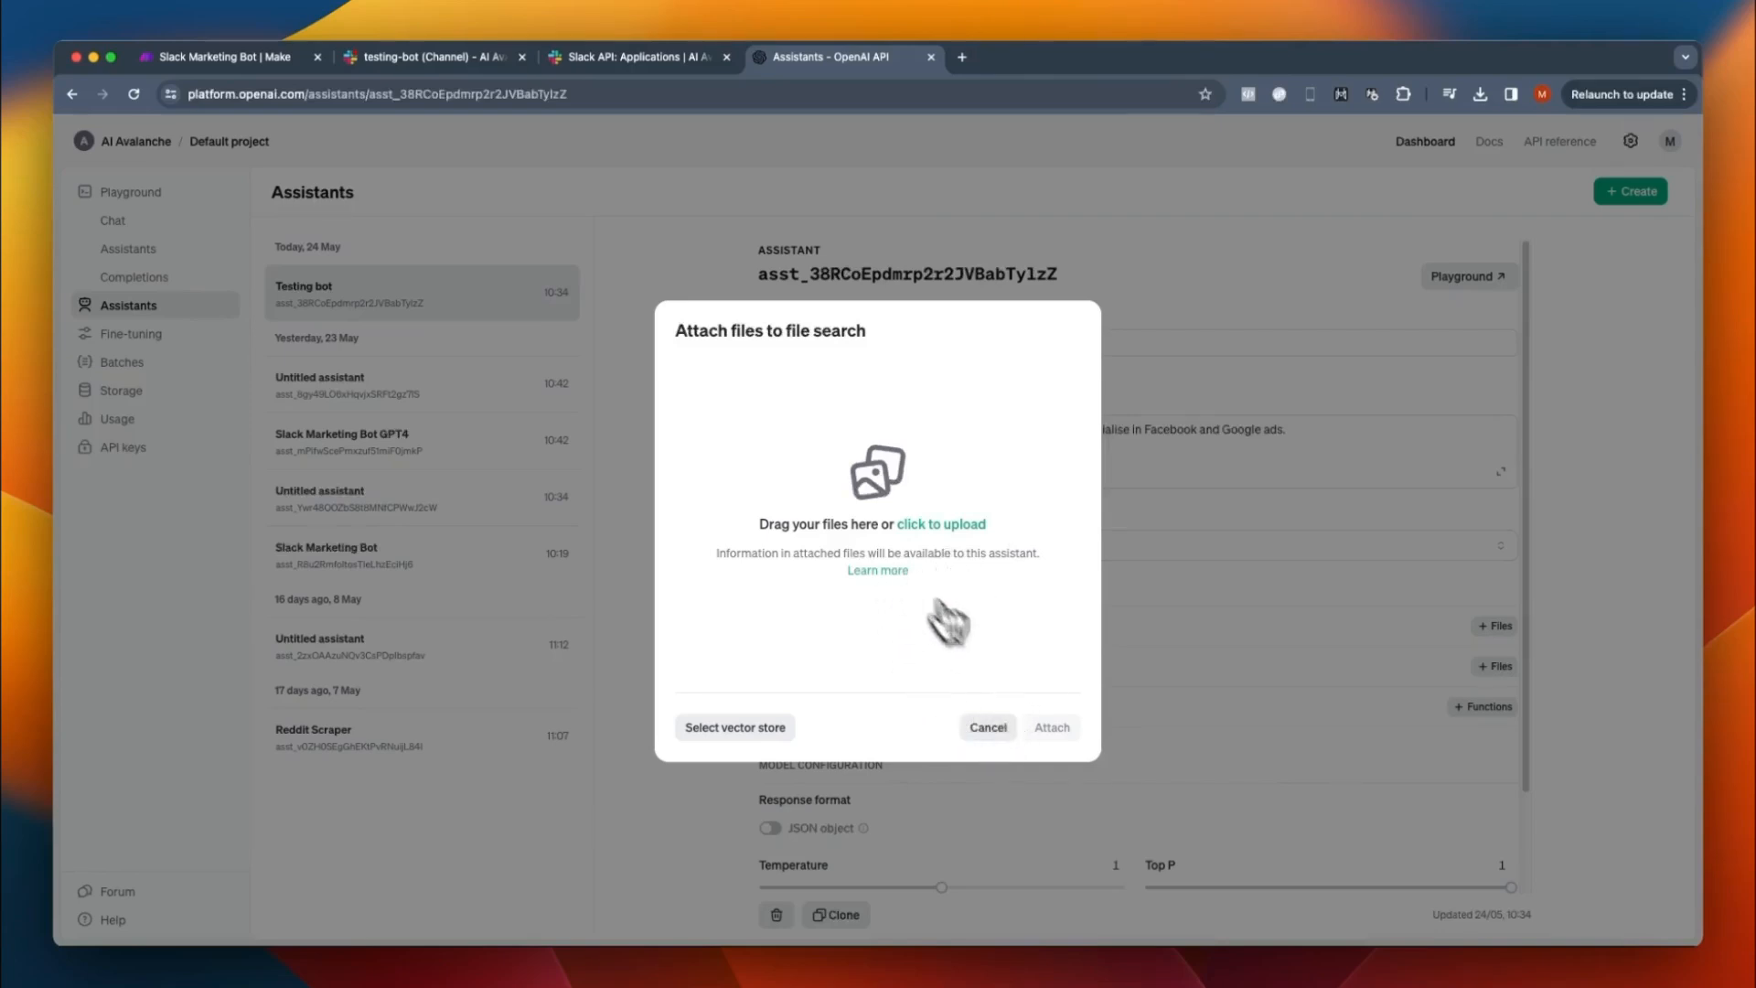
left_click(990, 728)
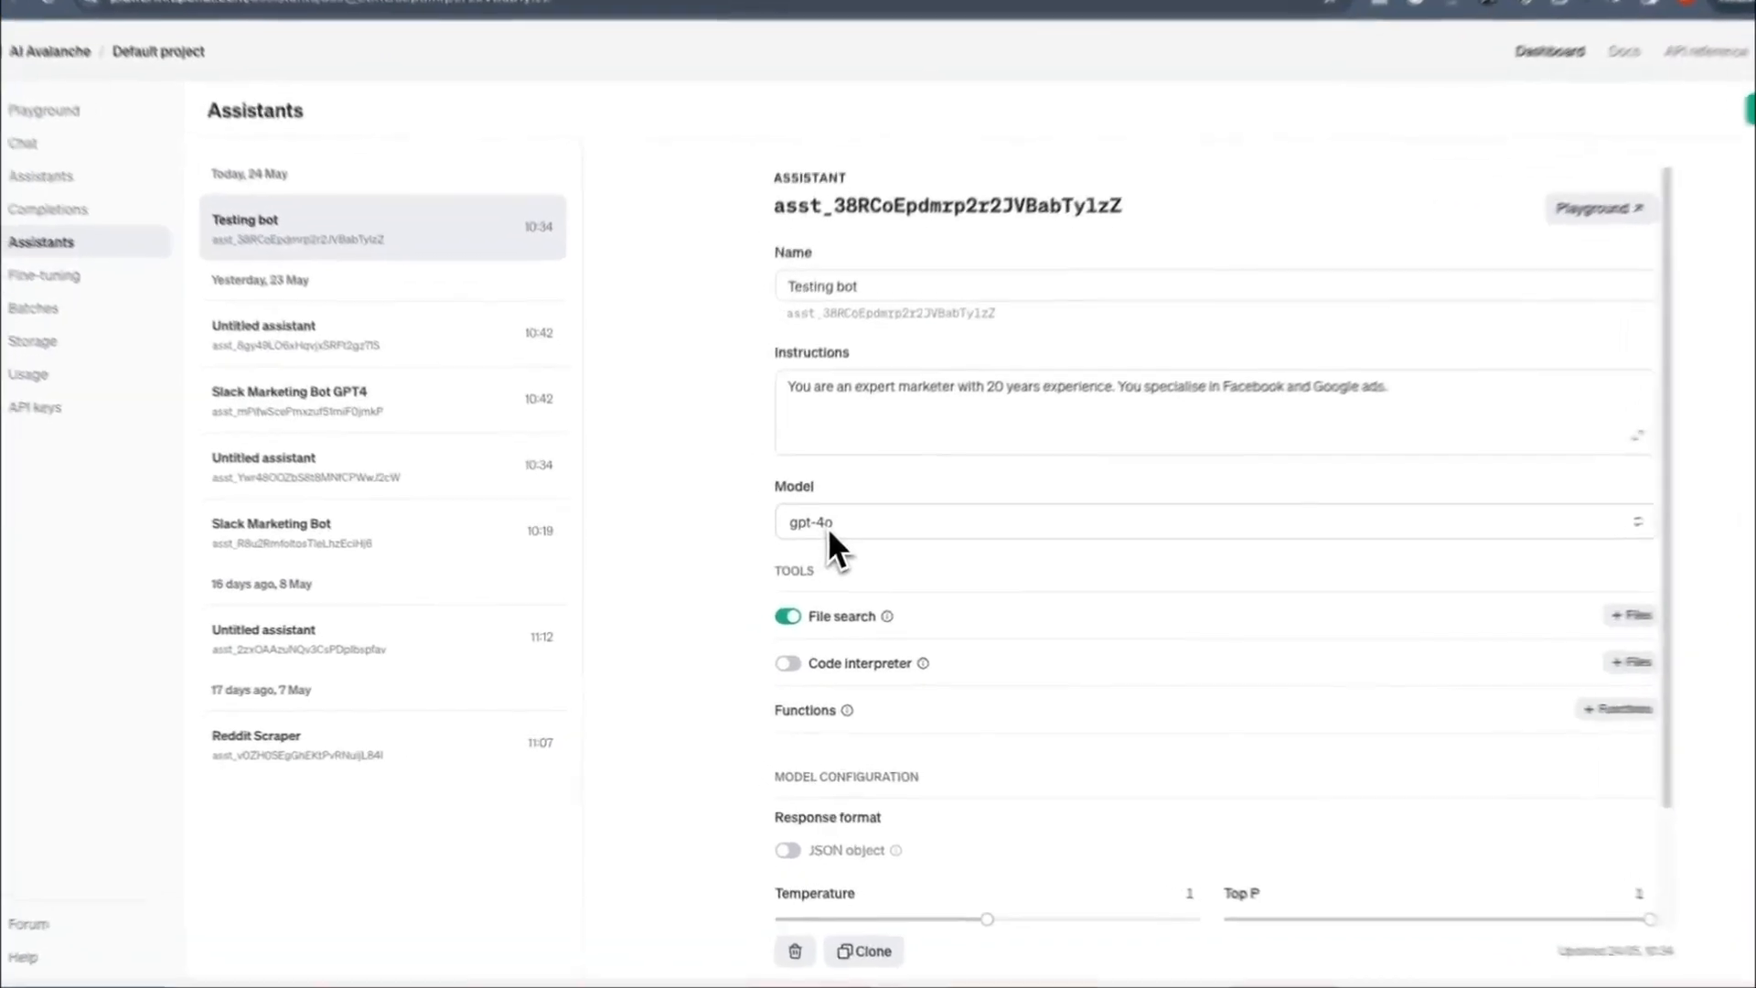
- Set the assistant's model to gpt-4-turbo and enable Code interpreter
left_click(796, 549)
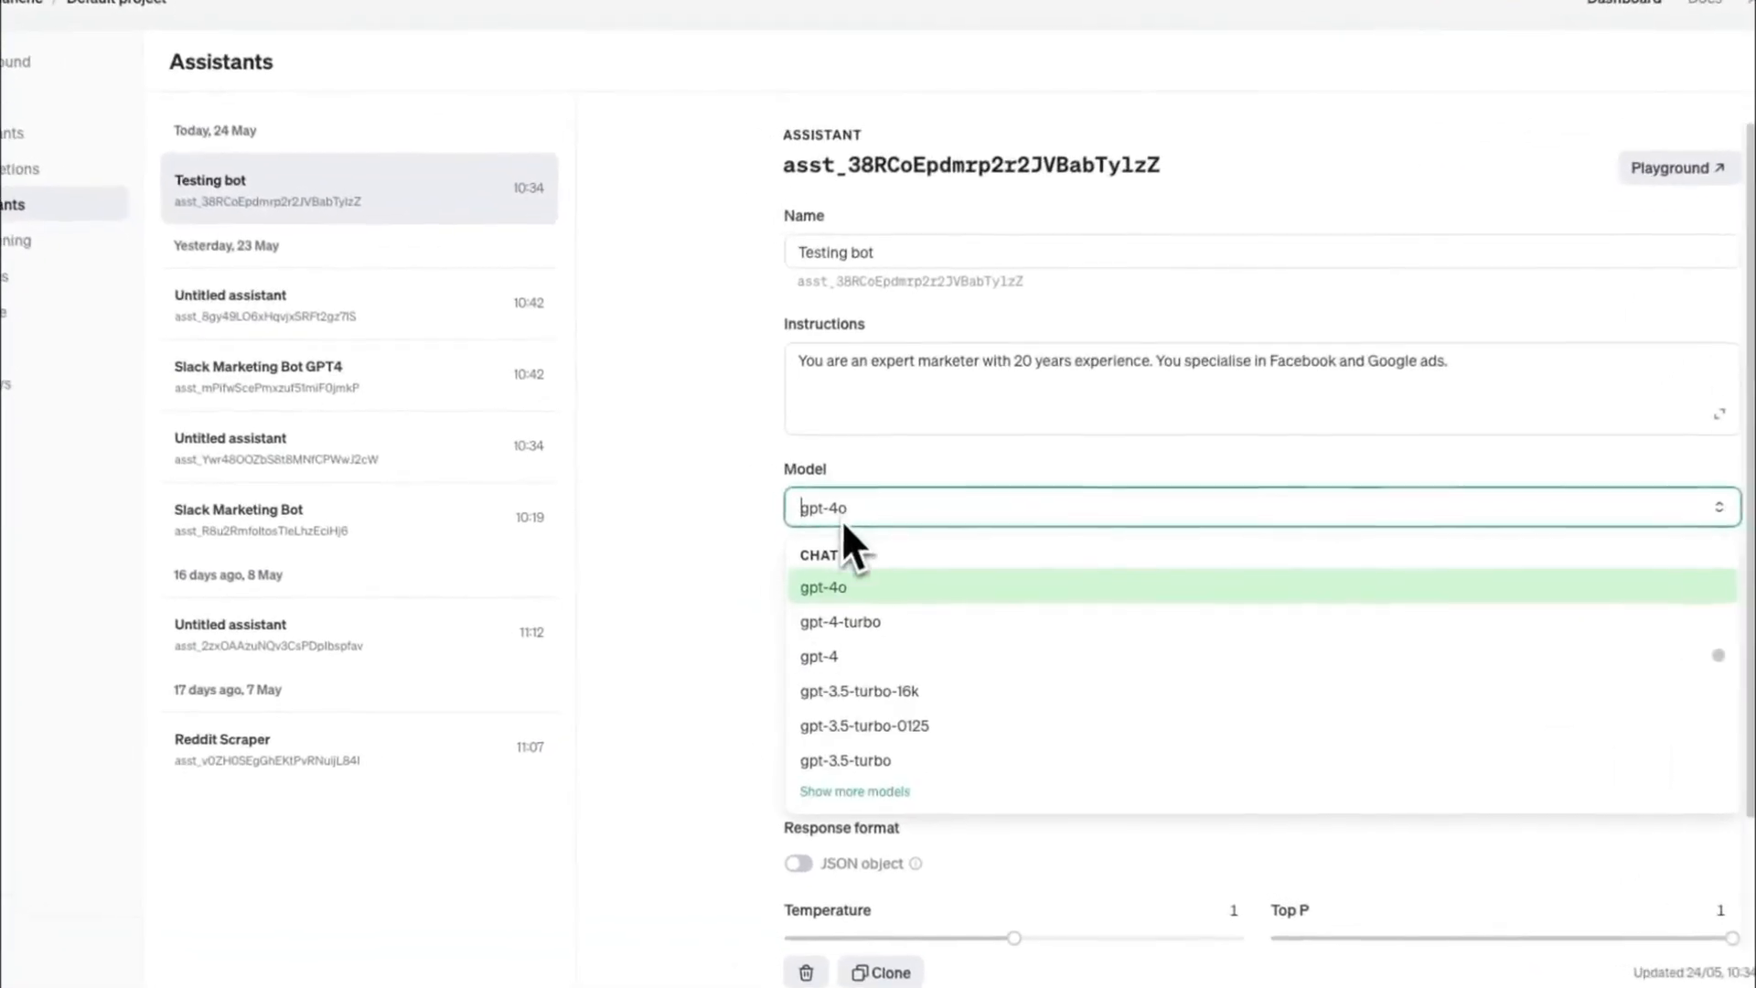
left_click(874, 625)
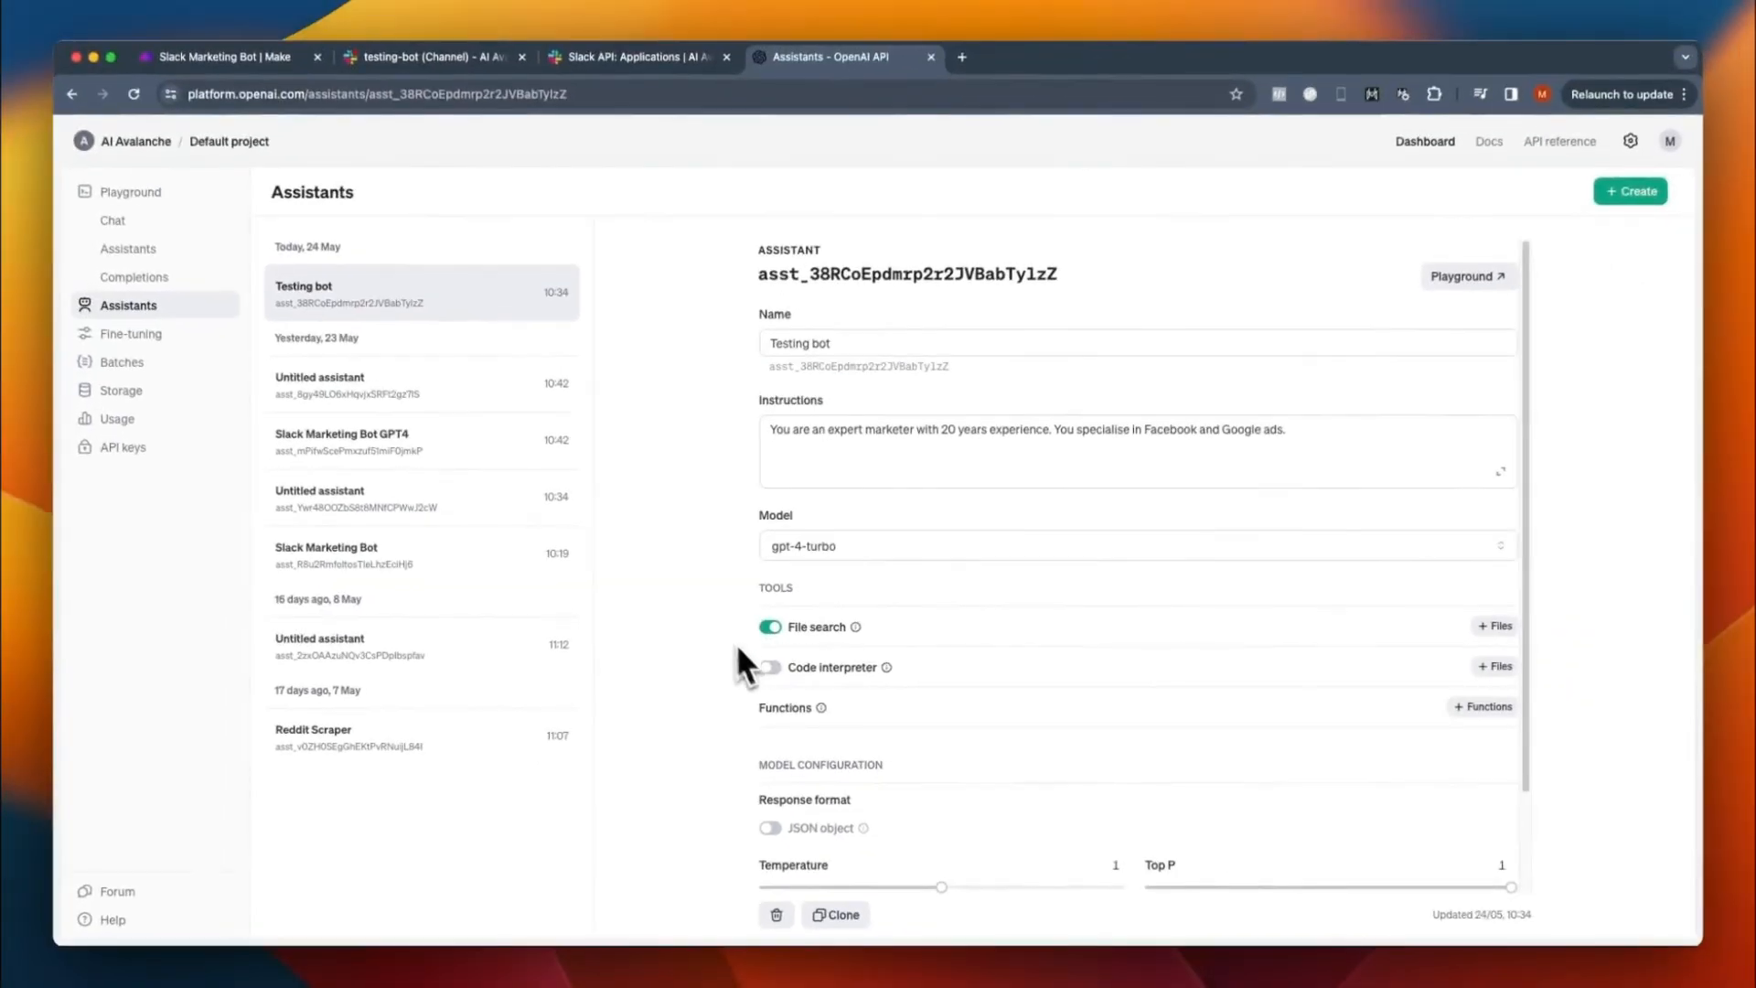
left_click(770, 670)
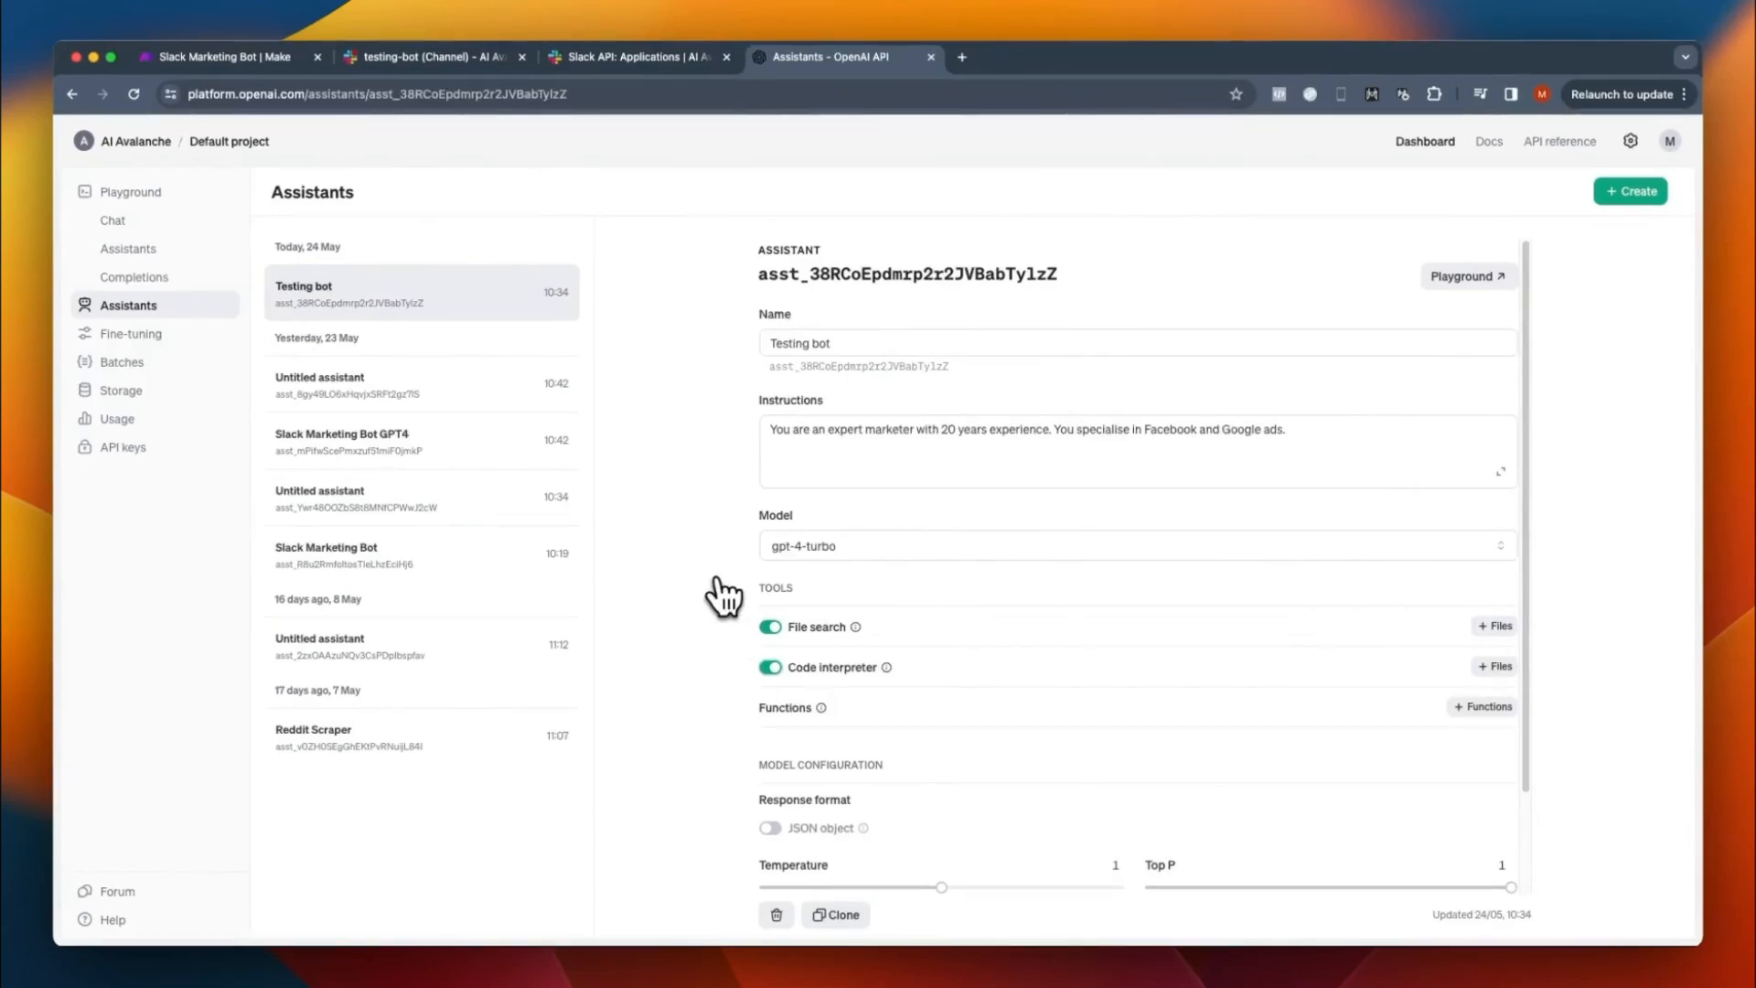
- Run the message Hello with Testing bot in the Playground and copy the new thread's ID
left_click(1466, 276)
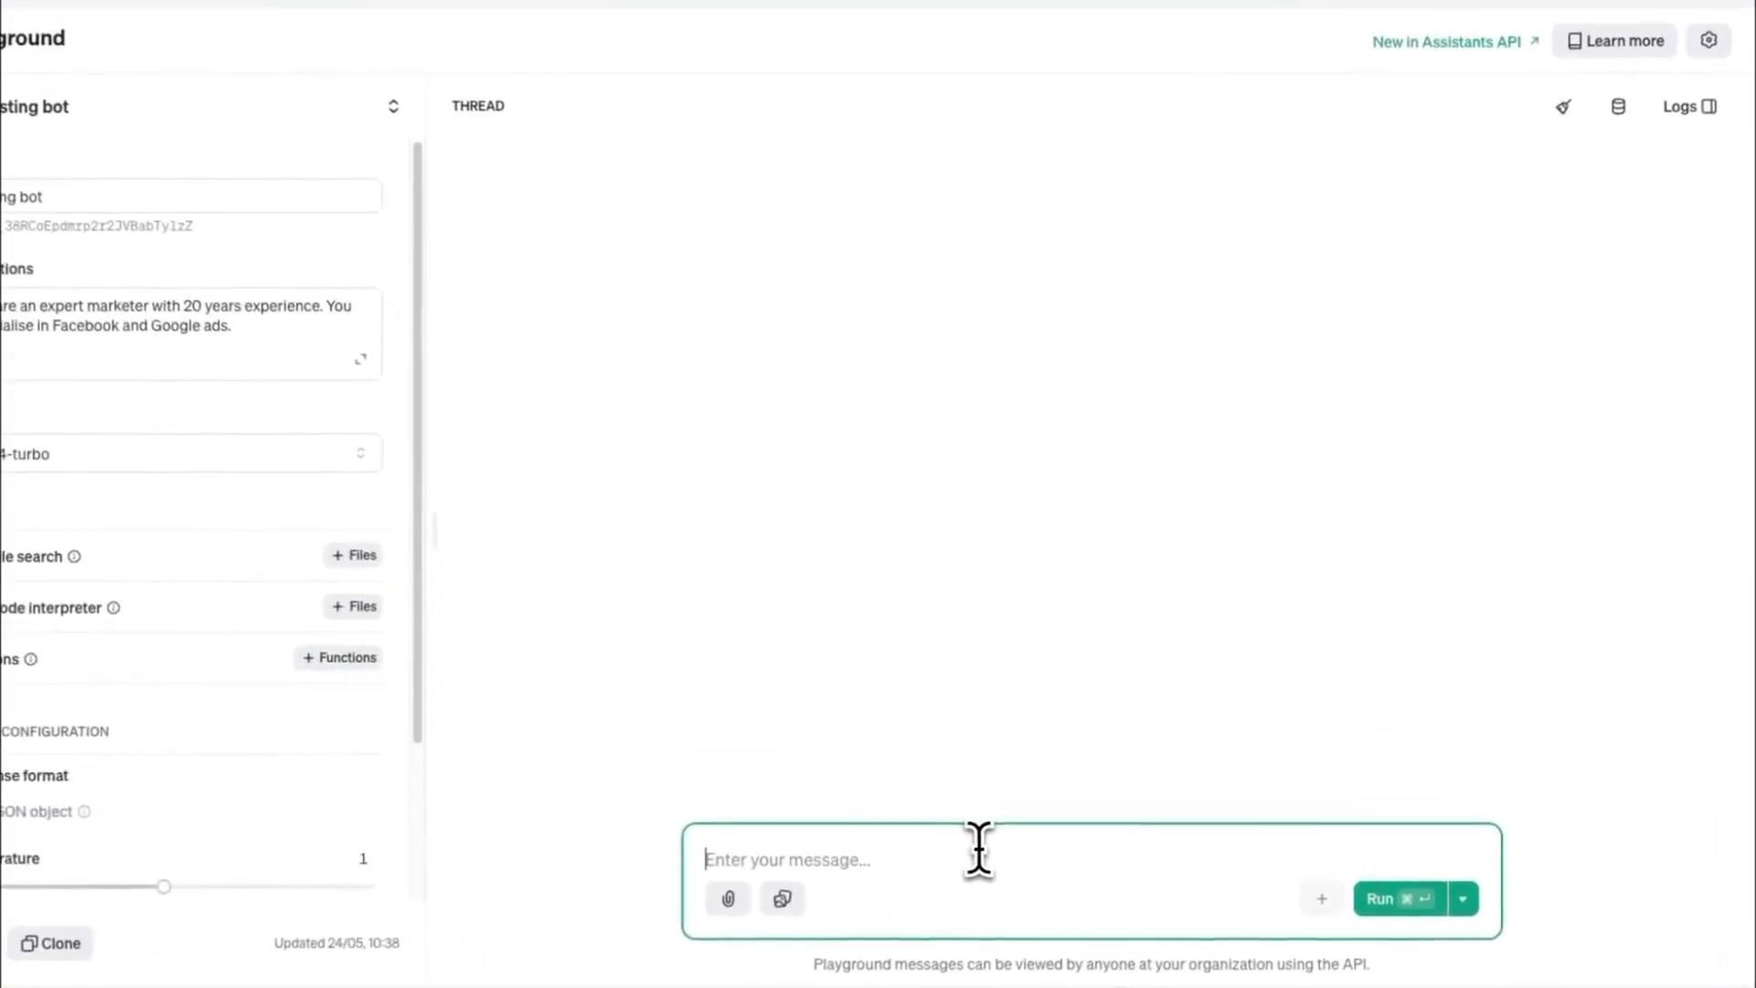
type("Hello")
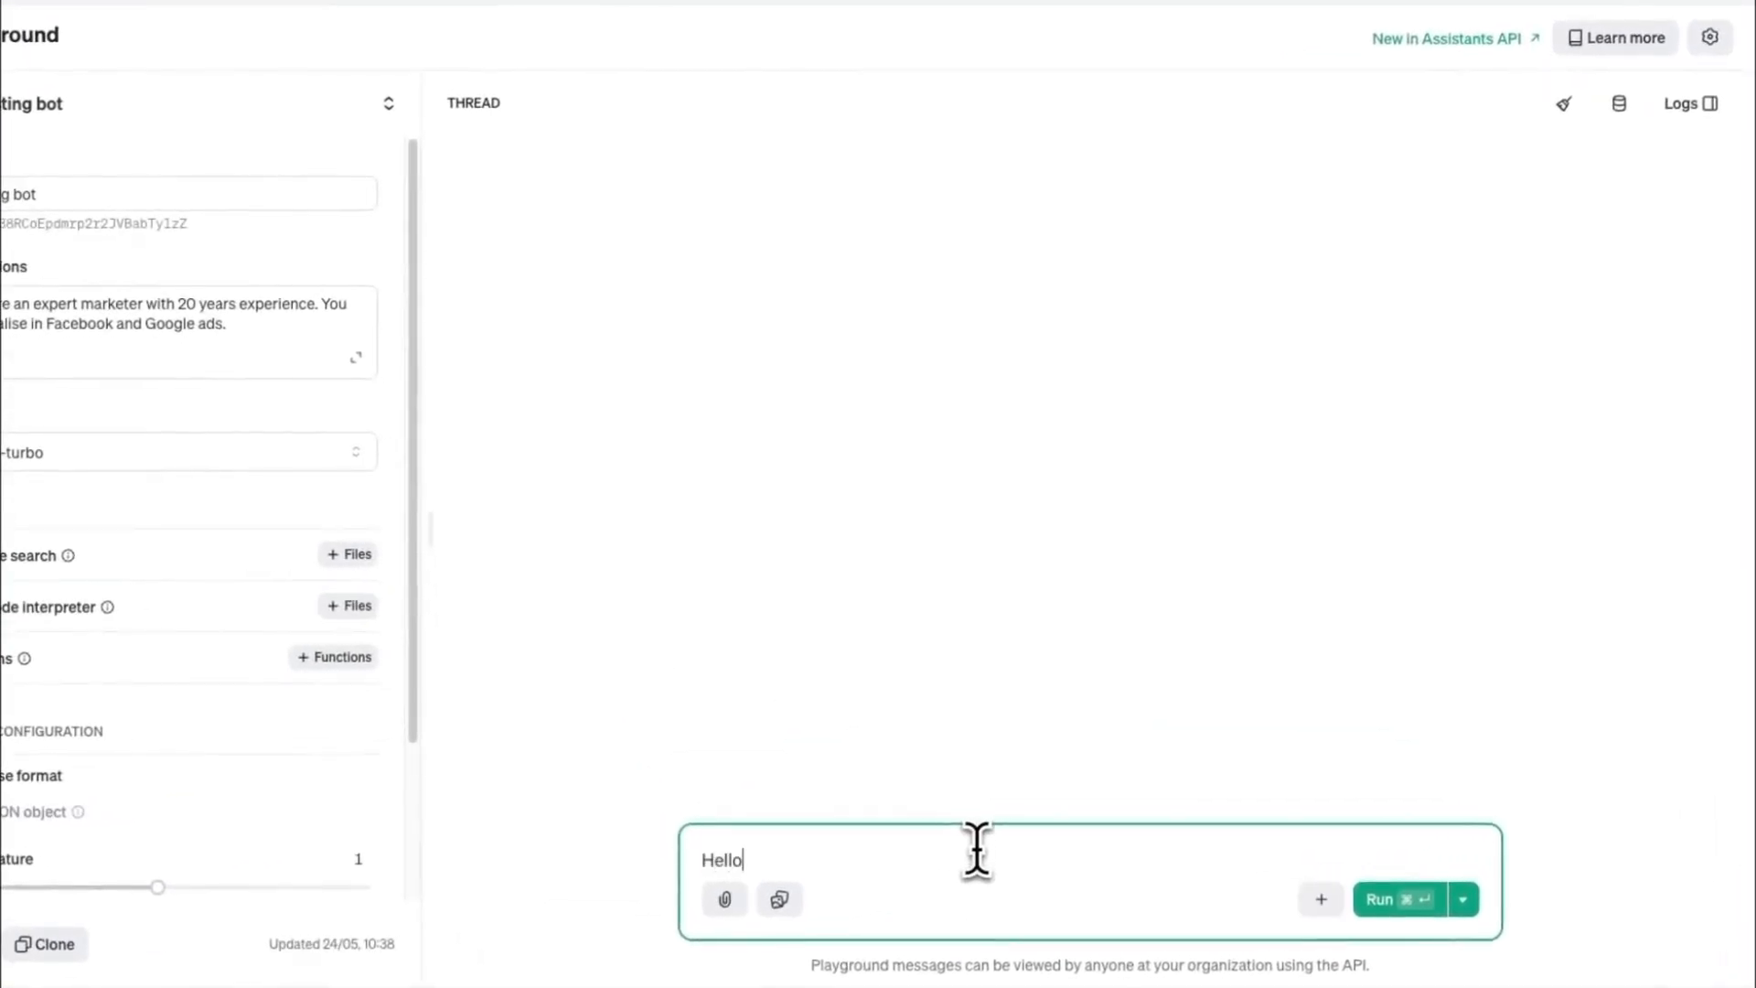
left_click(1428, 898)
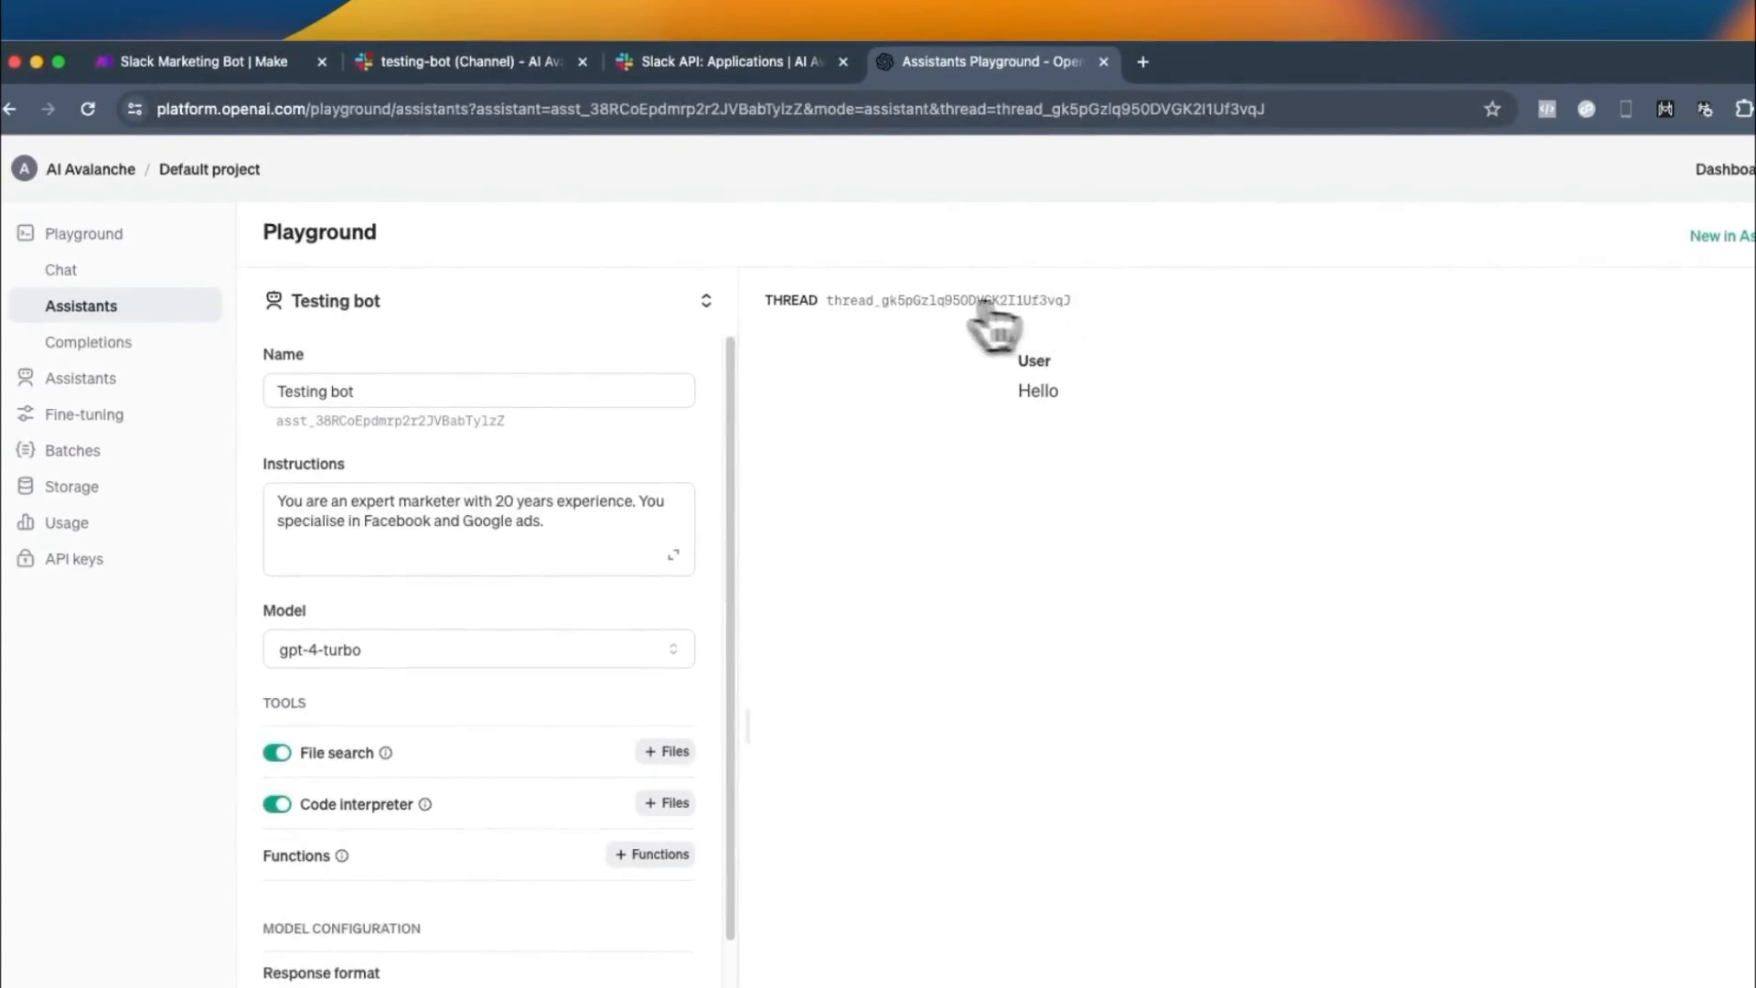
left_click_drag(1072, 304, 828, 300)
right_click(828, 301)
left_click(904, 348)
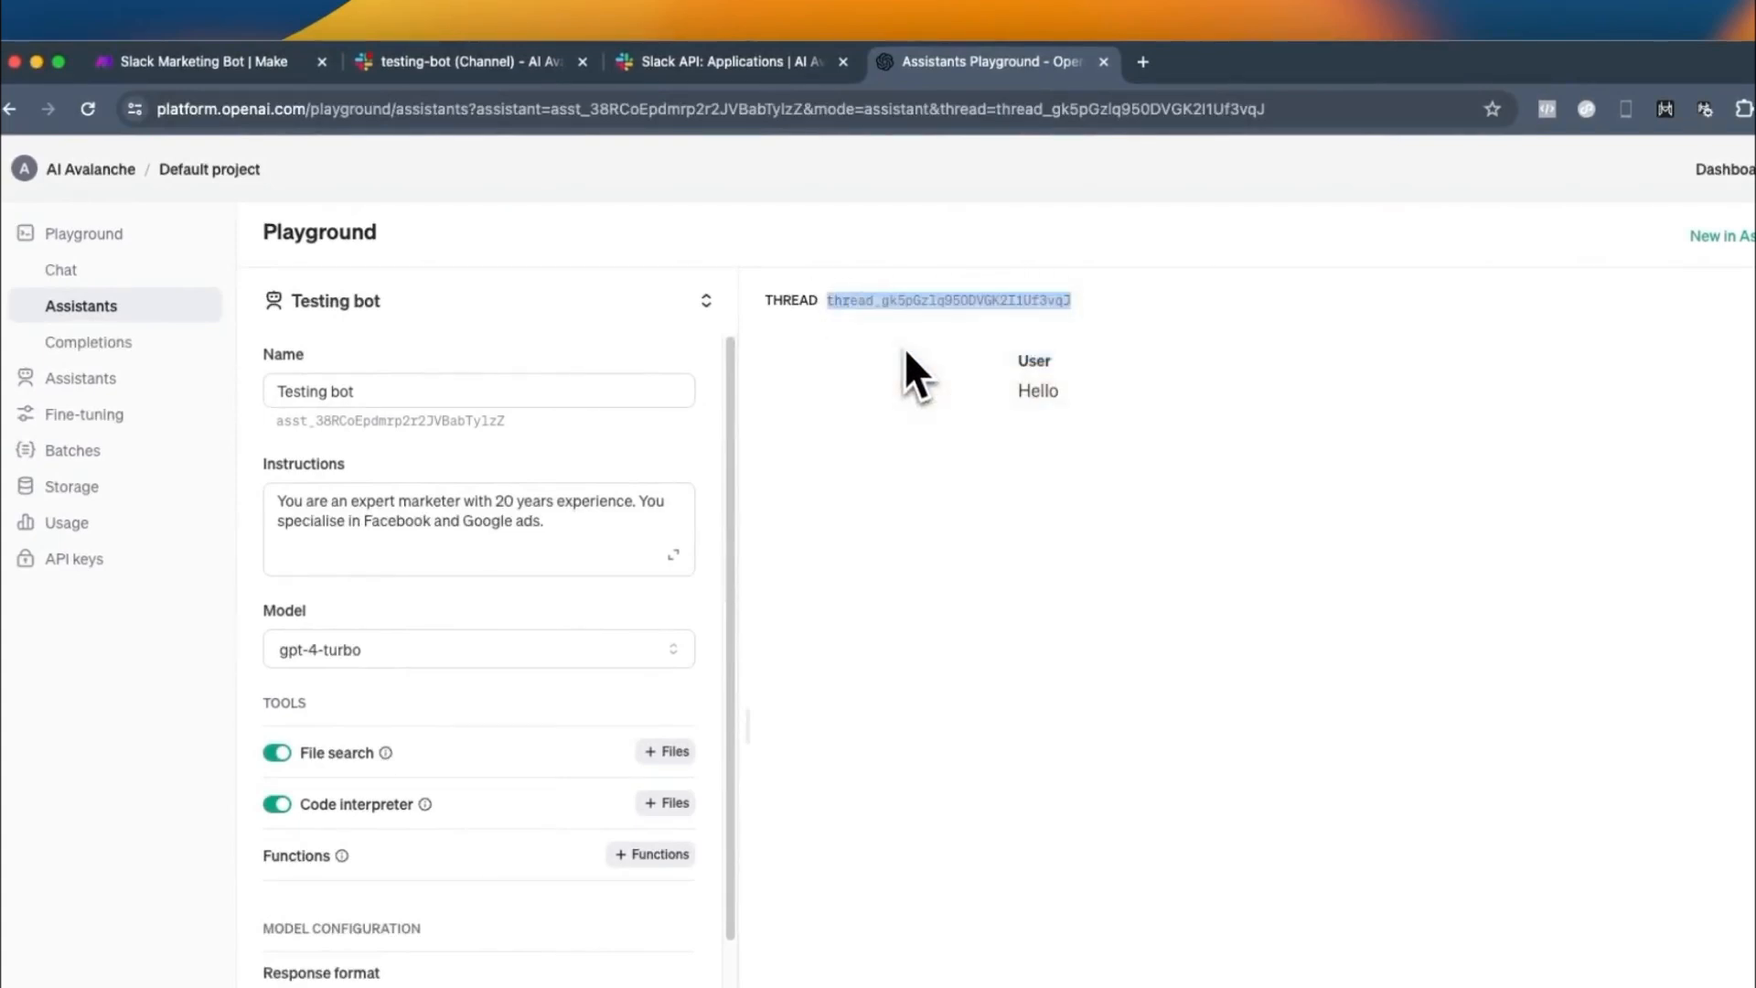
- In Make, set the No File route's Message an Assistant module to Testing bot (gpt-4-turbo) with the copied thread ID
left_click(223, 71)
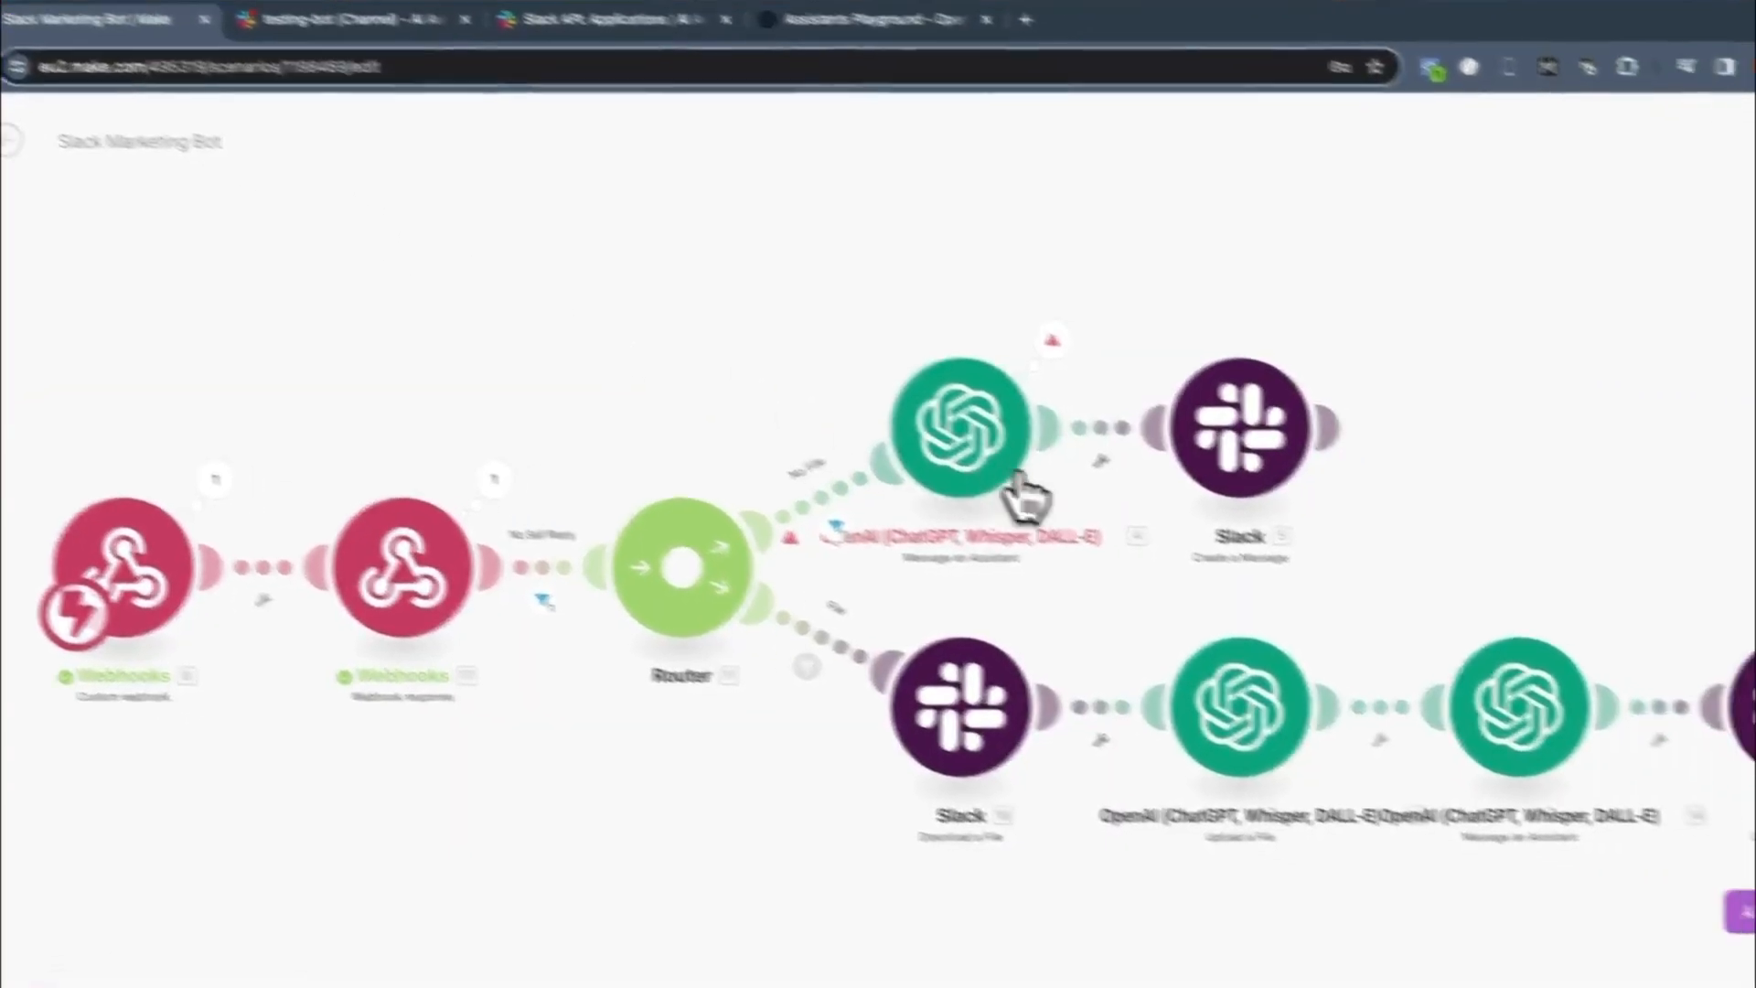
left_click(992, 455)
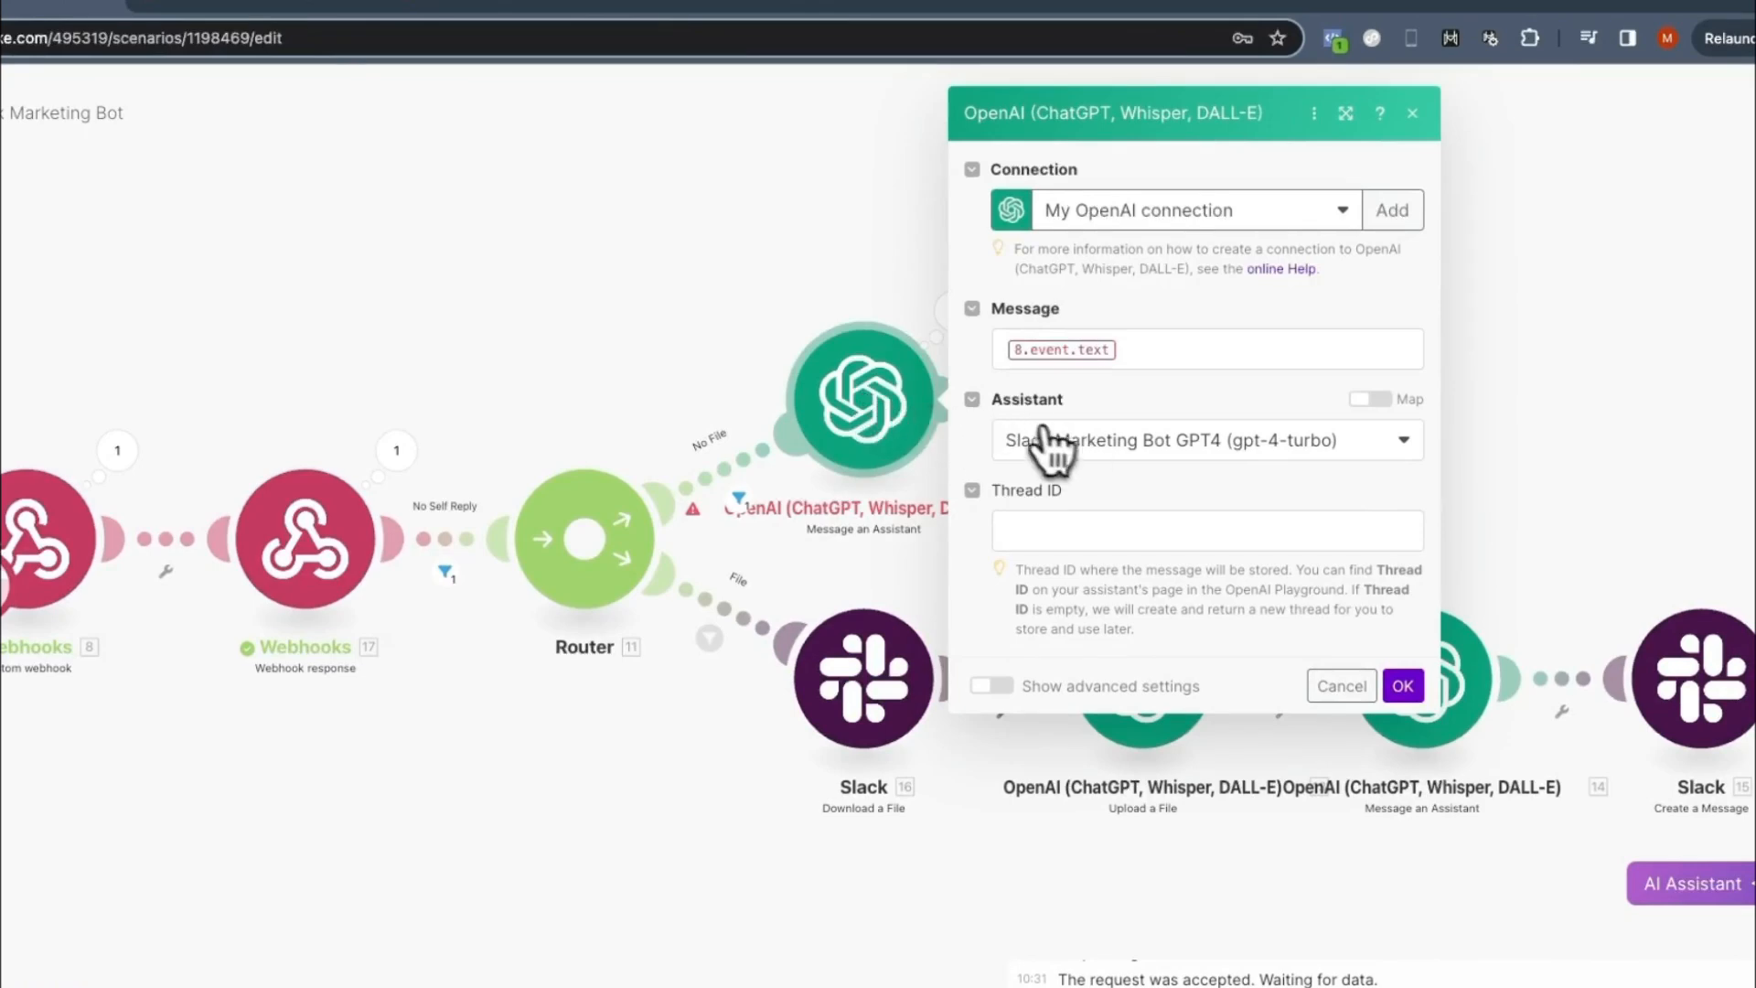
left_click(1108, 457)
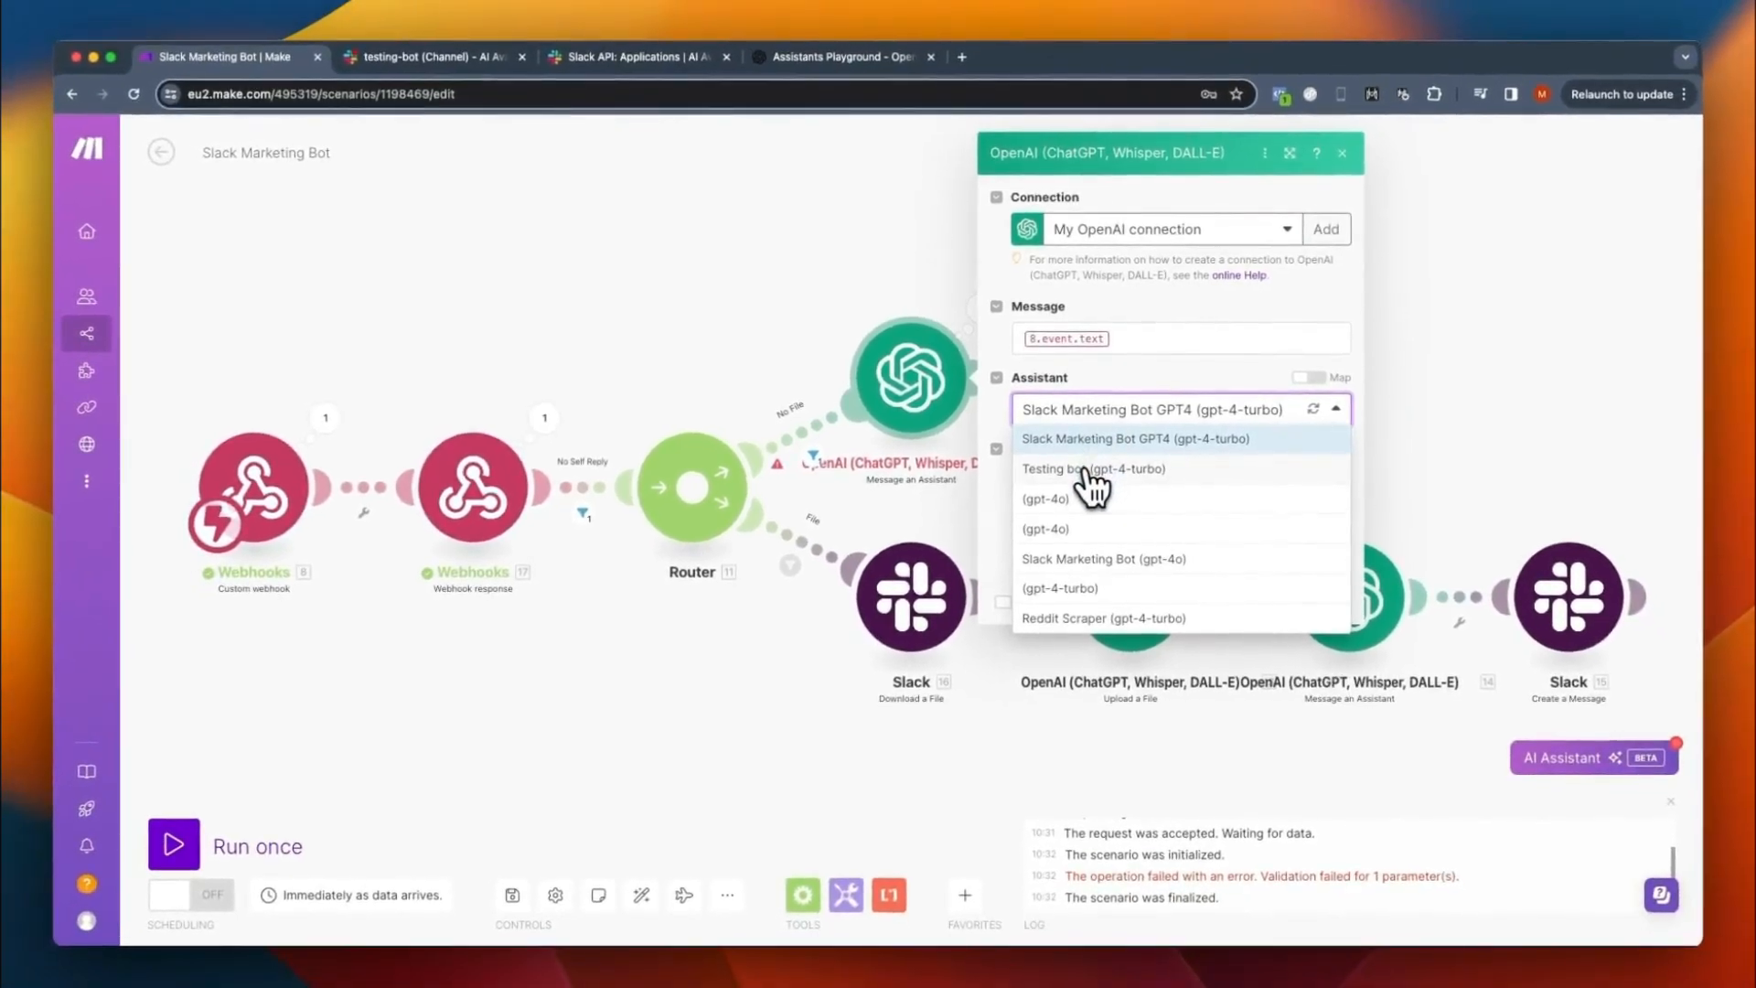
left_click(1085, 471)
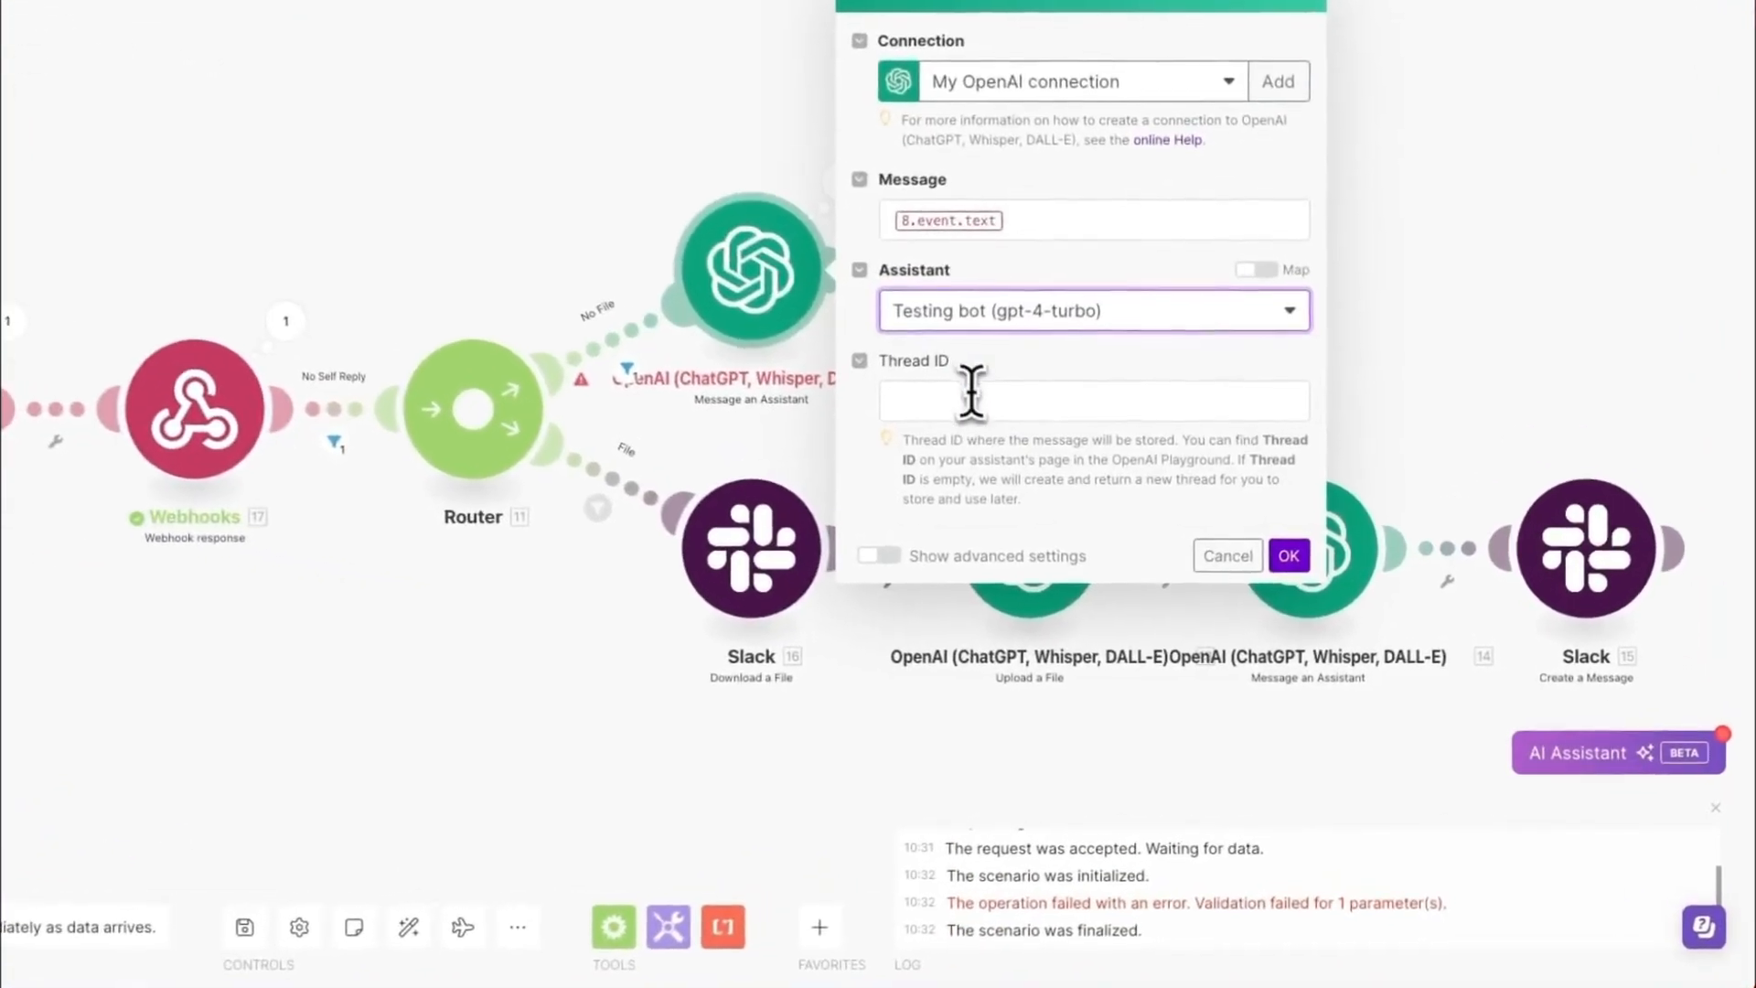
left_click(1068, 483)
key("ctrl+v")
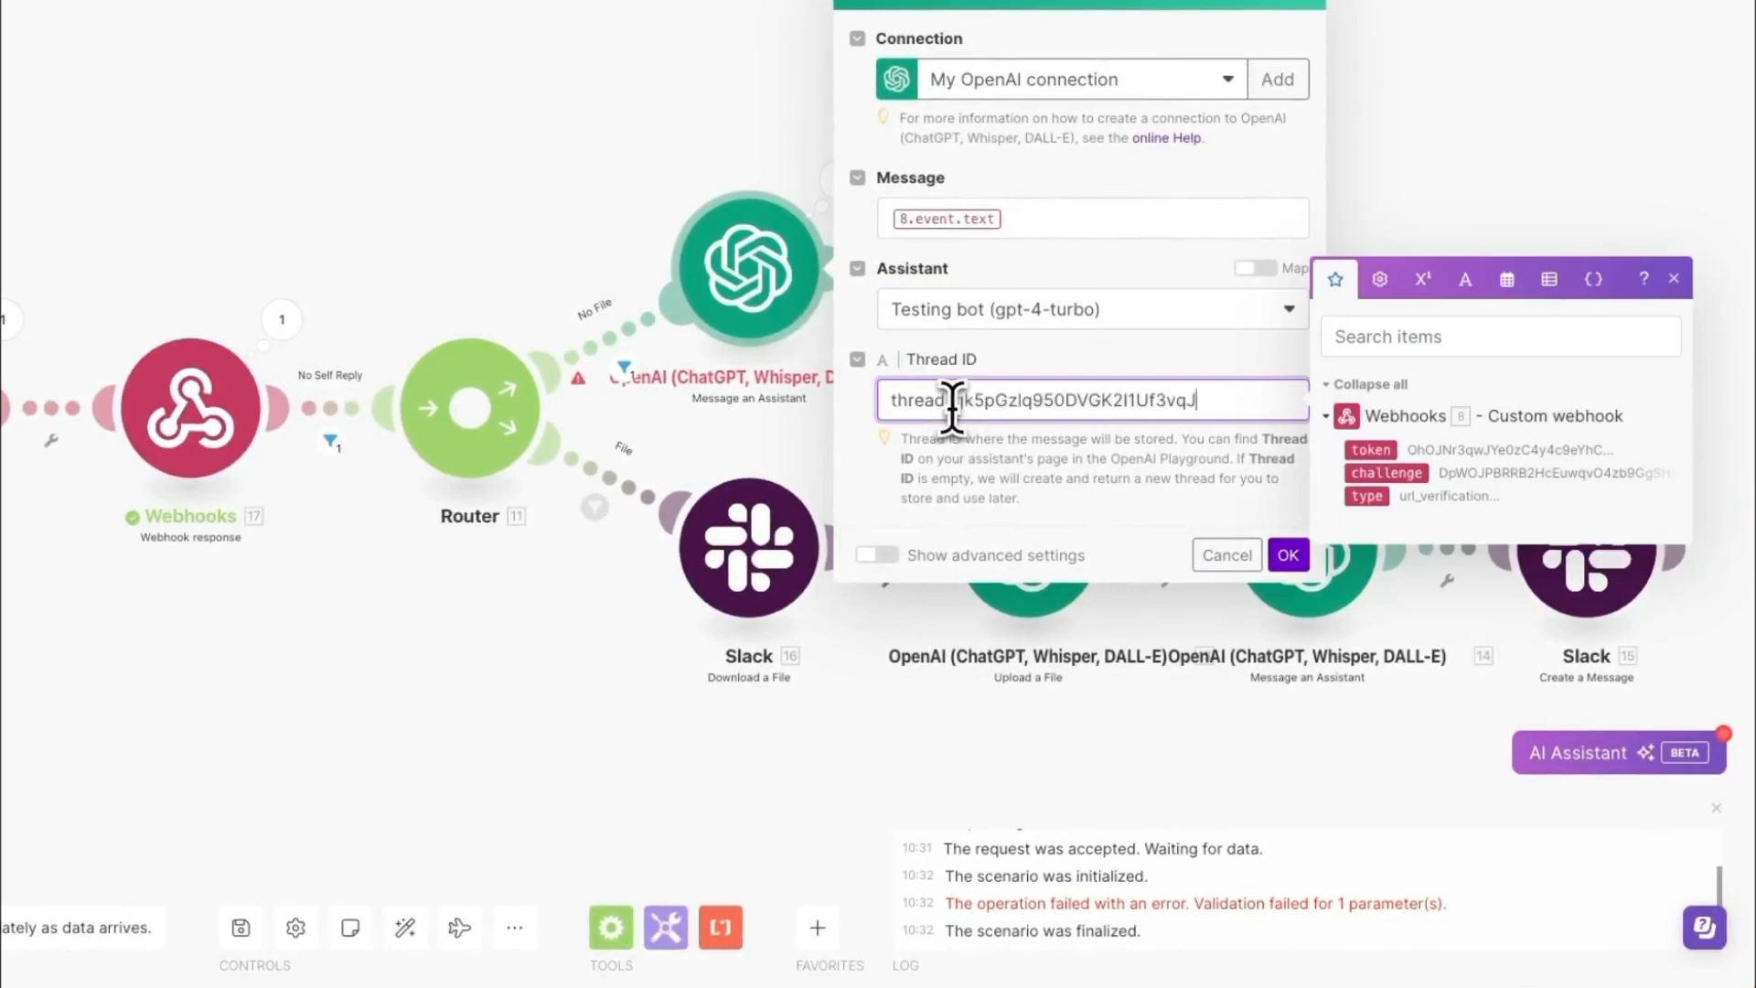
left_click(1287, 556)
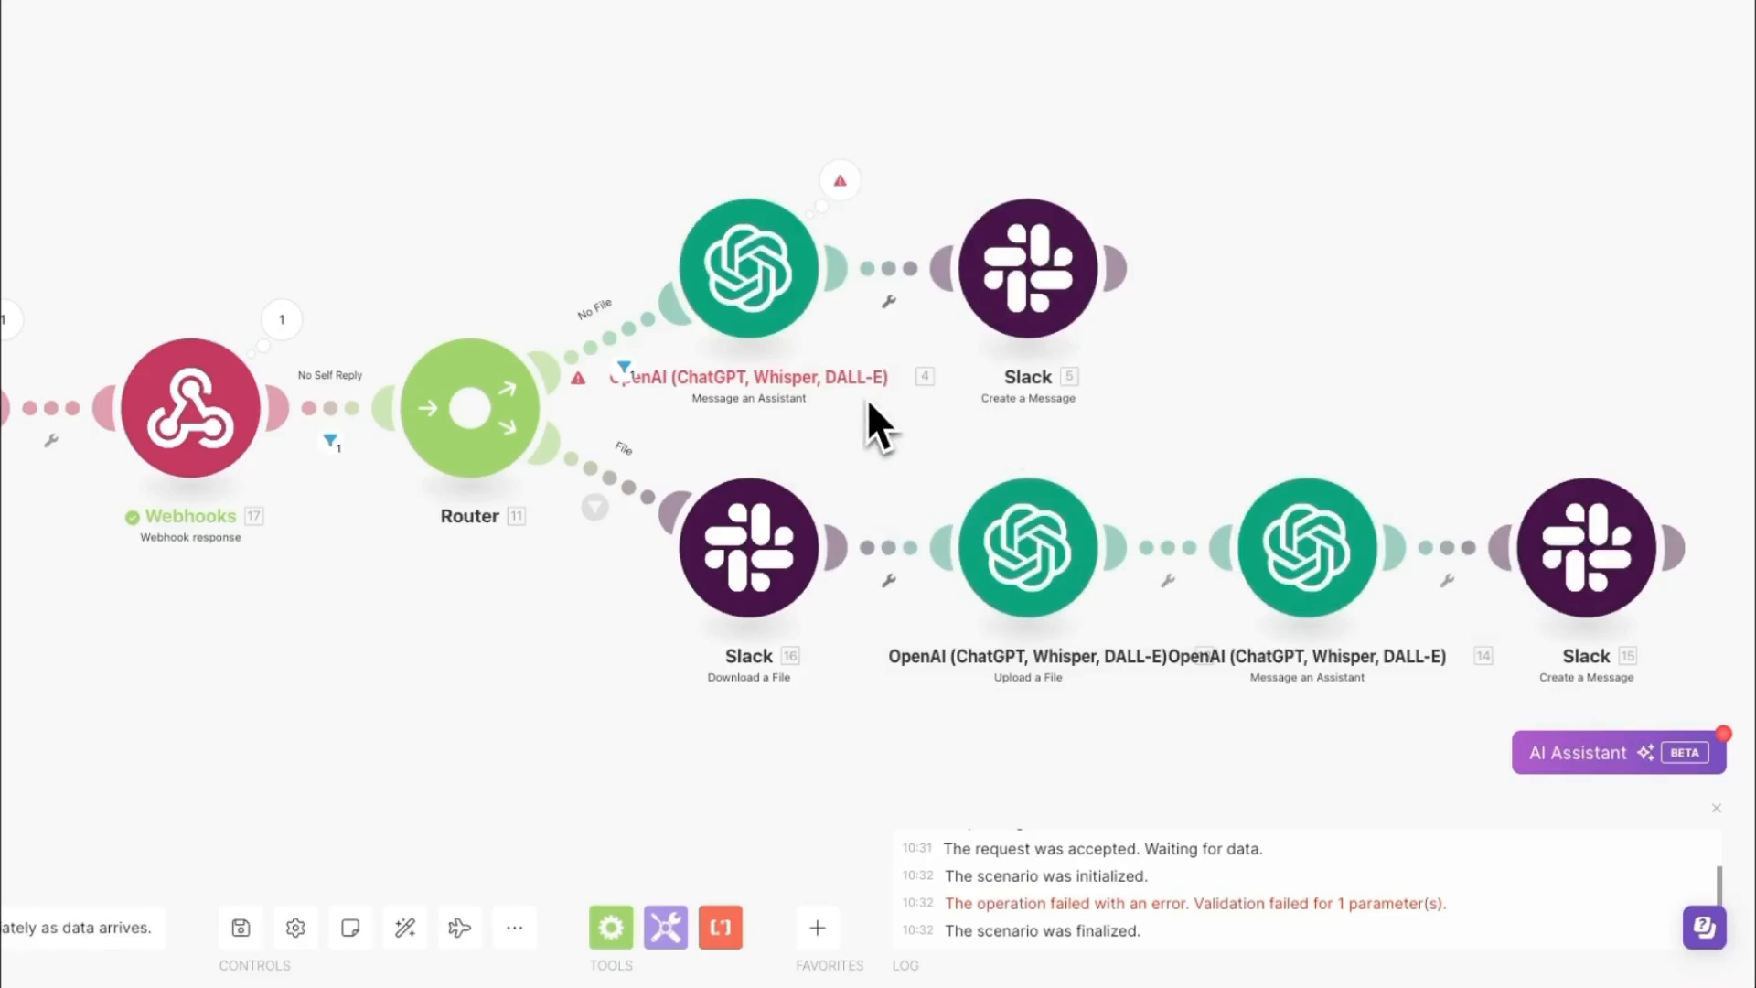
- Set the File route's Message an Assistant module to Testing bot (gpt-4-turbo) and replace its thread ID with the copied one
left_click(1334, 578)
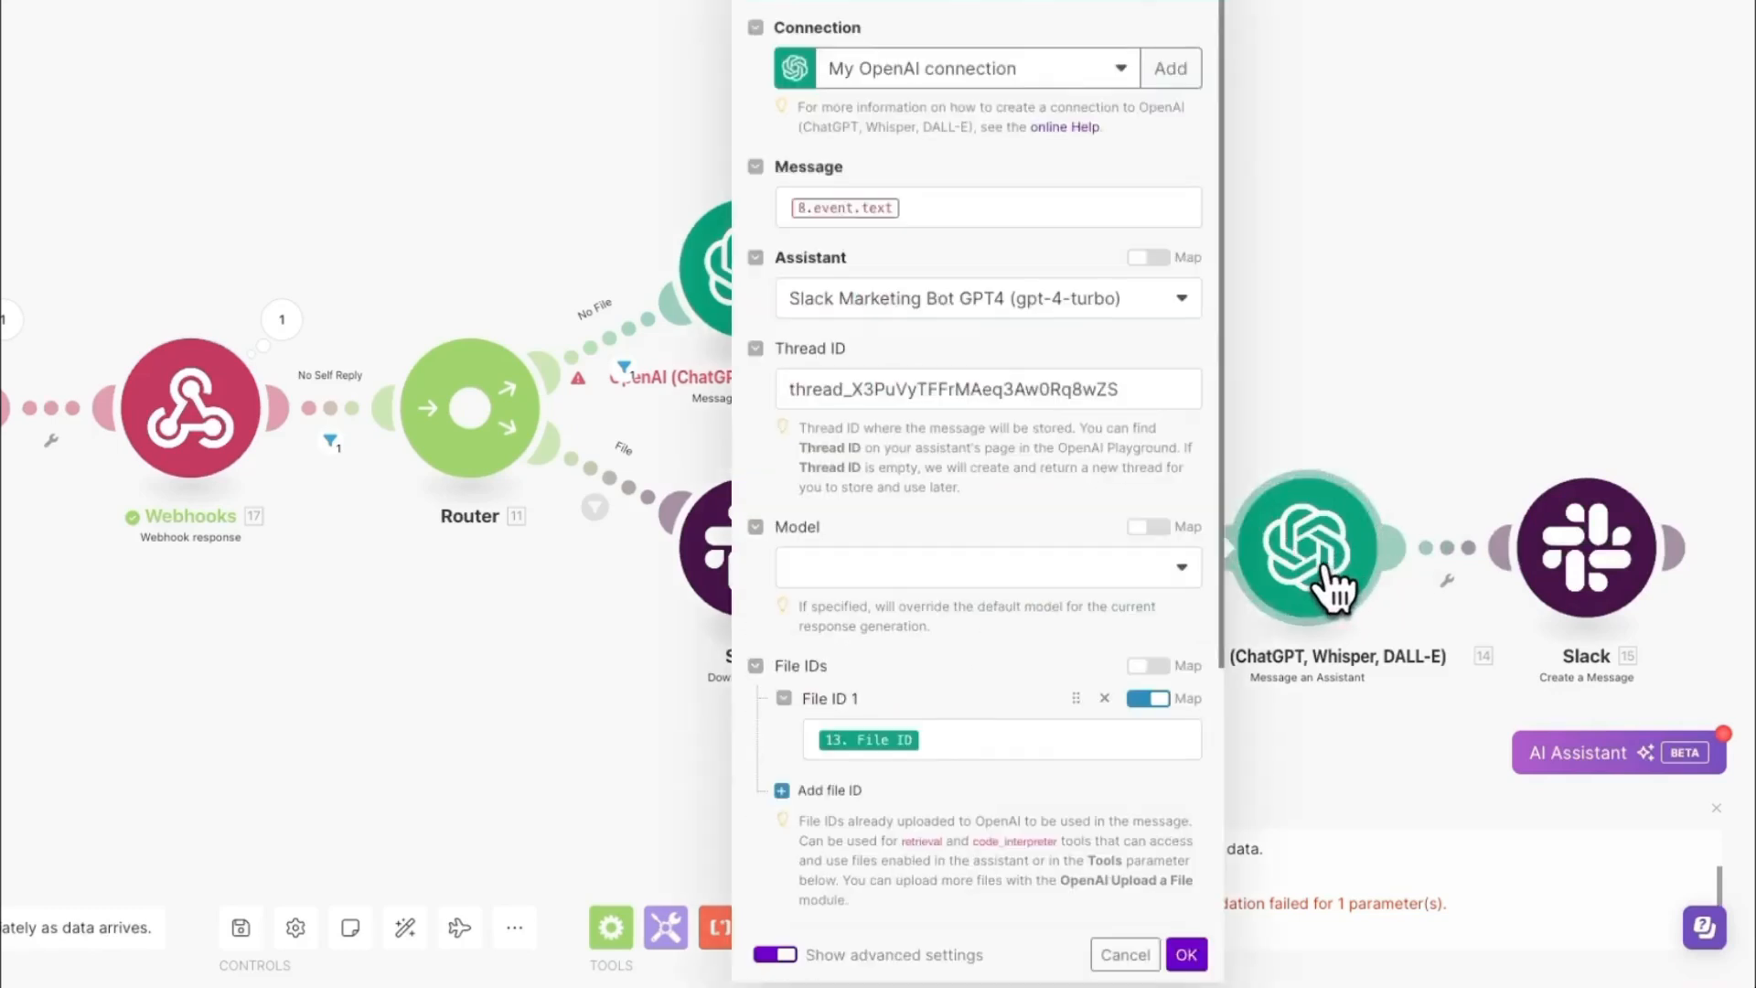
left_click(1139, 301)
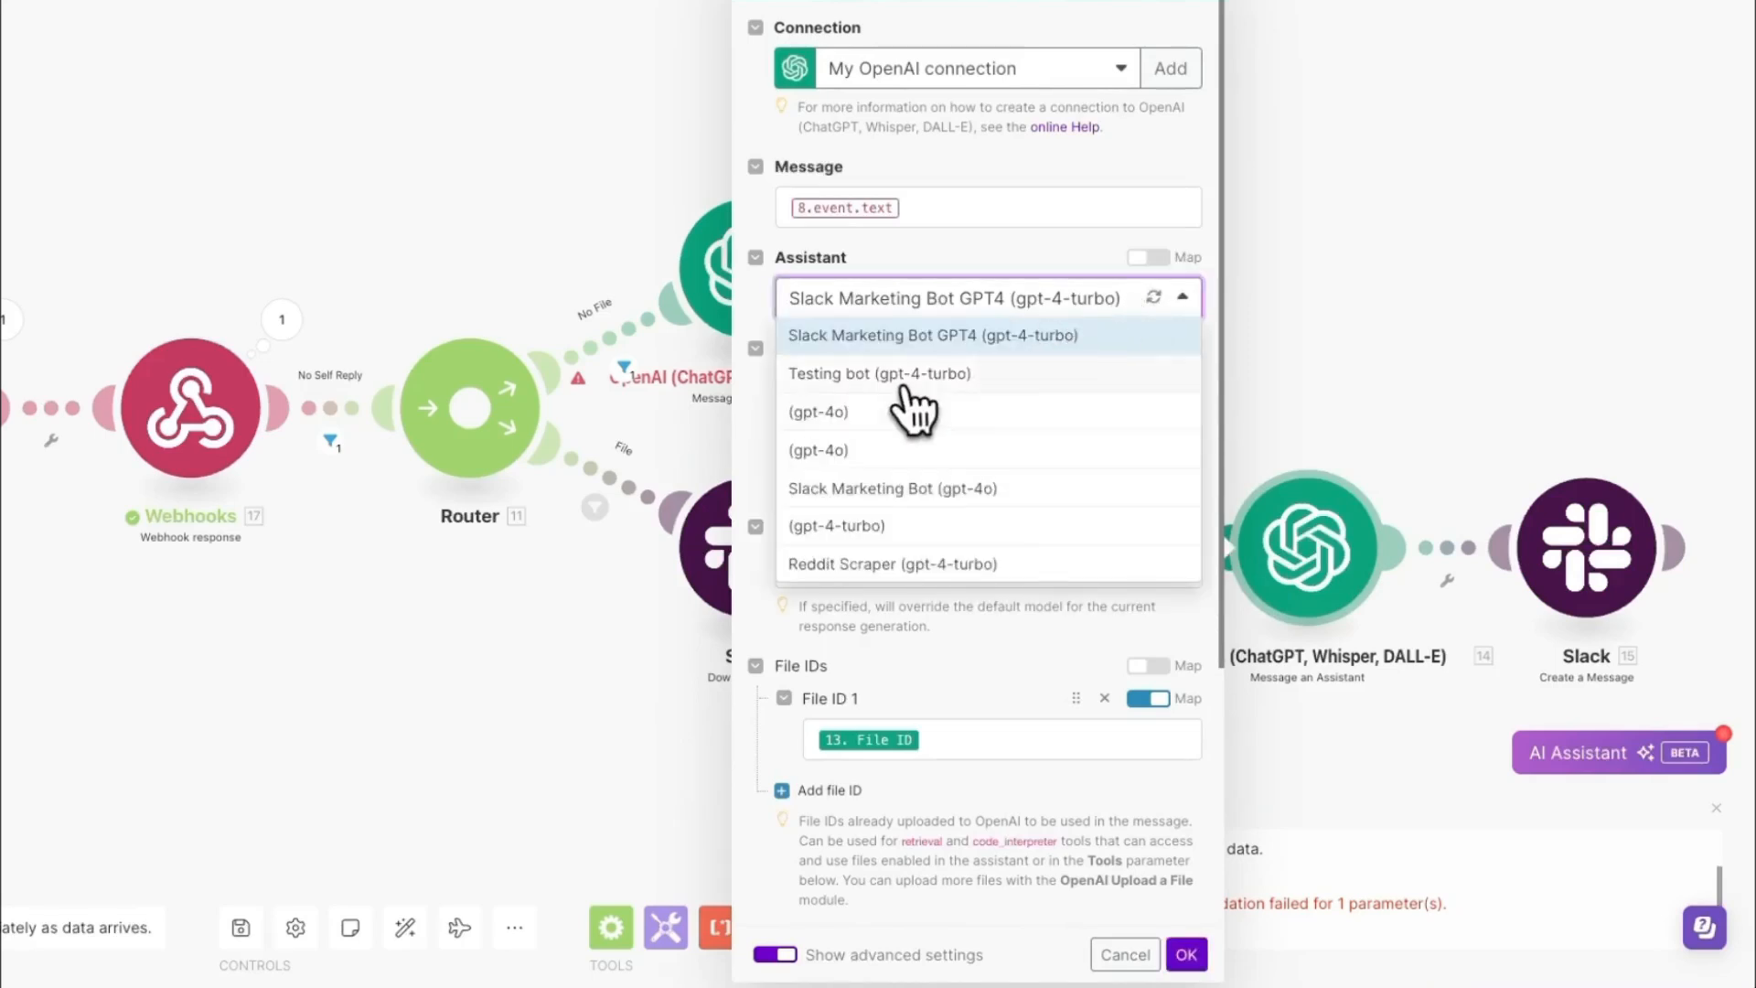
left_click(901, 379)
double_click(887, 389)
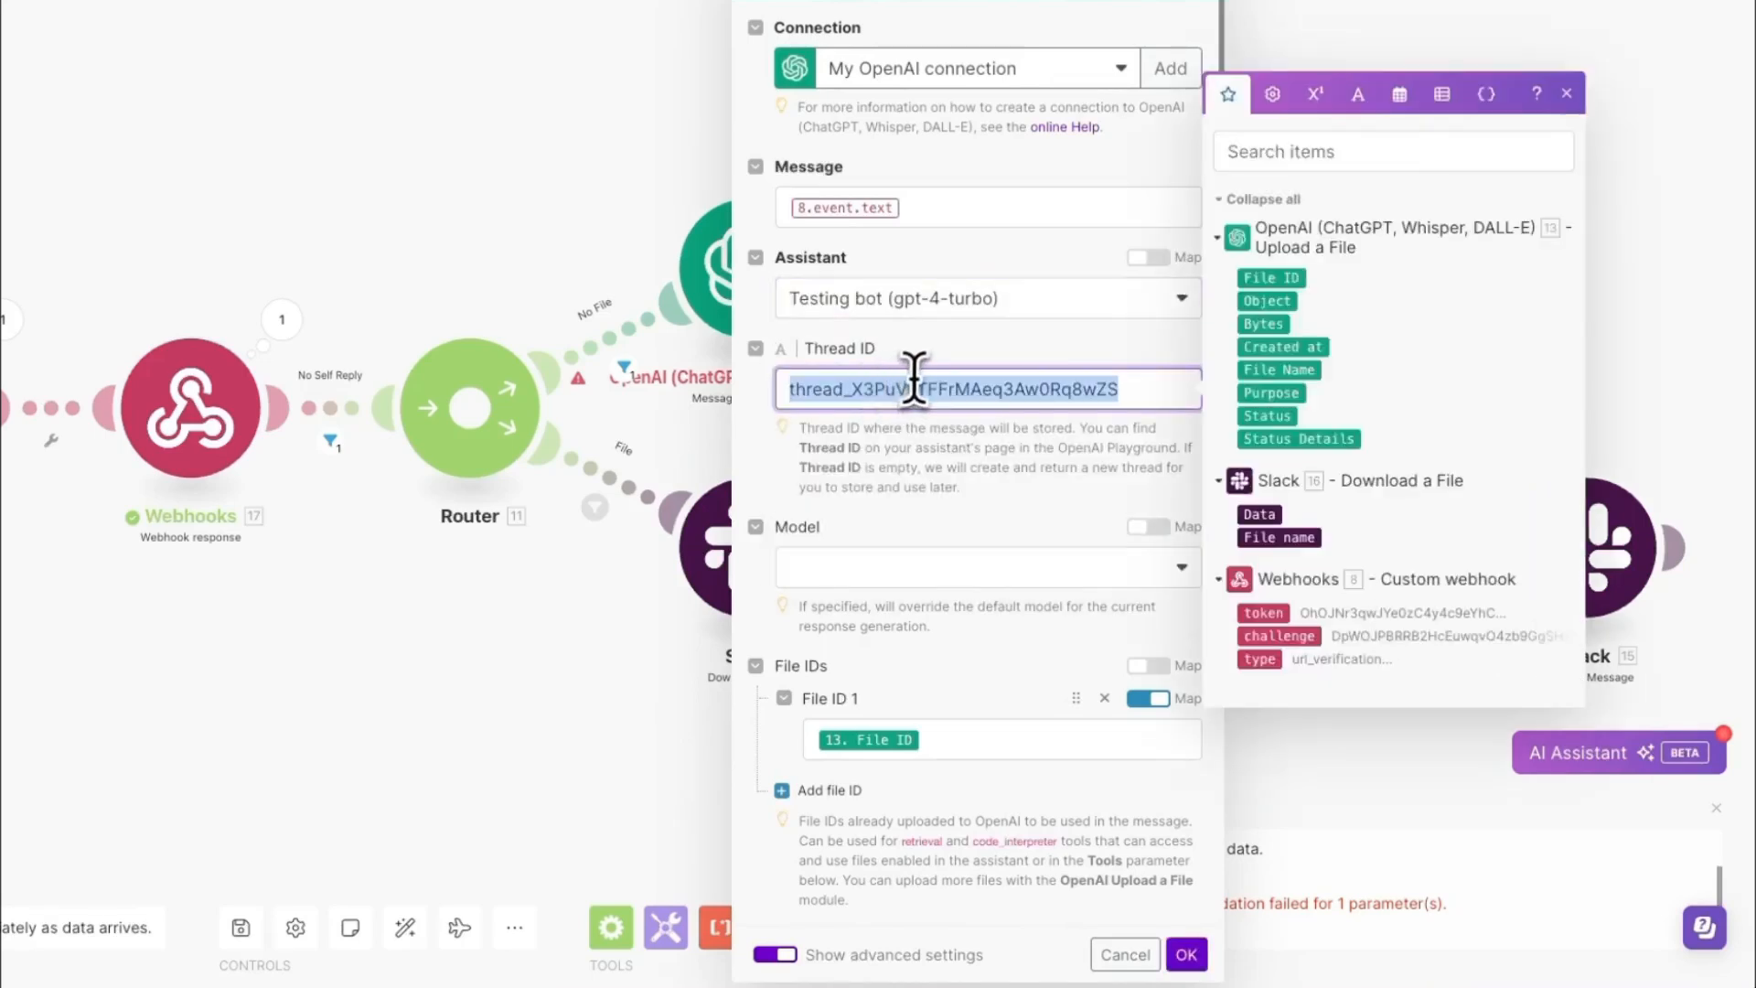
key("ctrl+v")
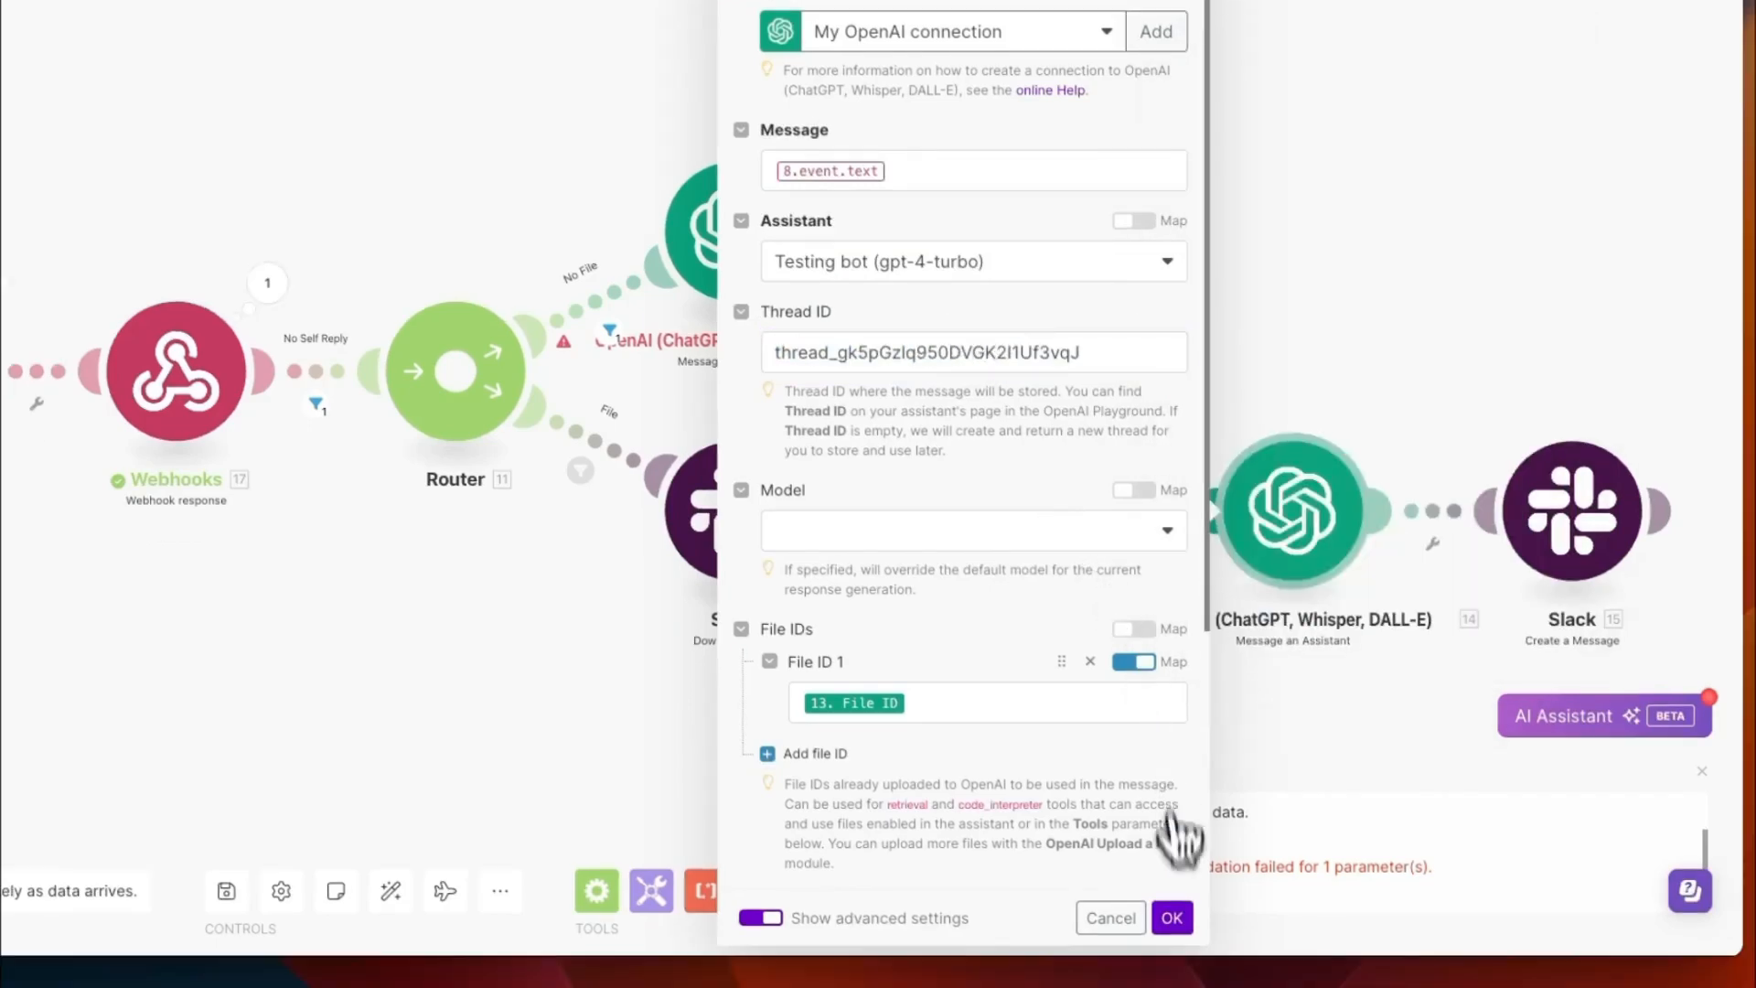
left_click(1186, 954)
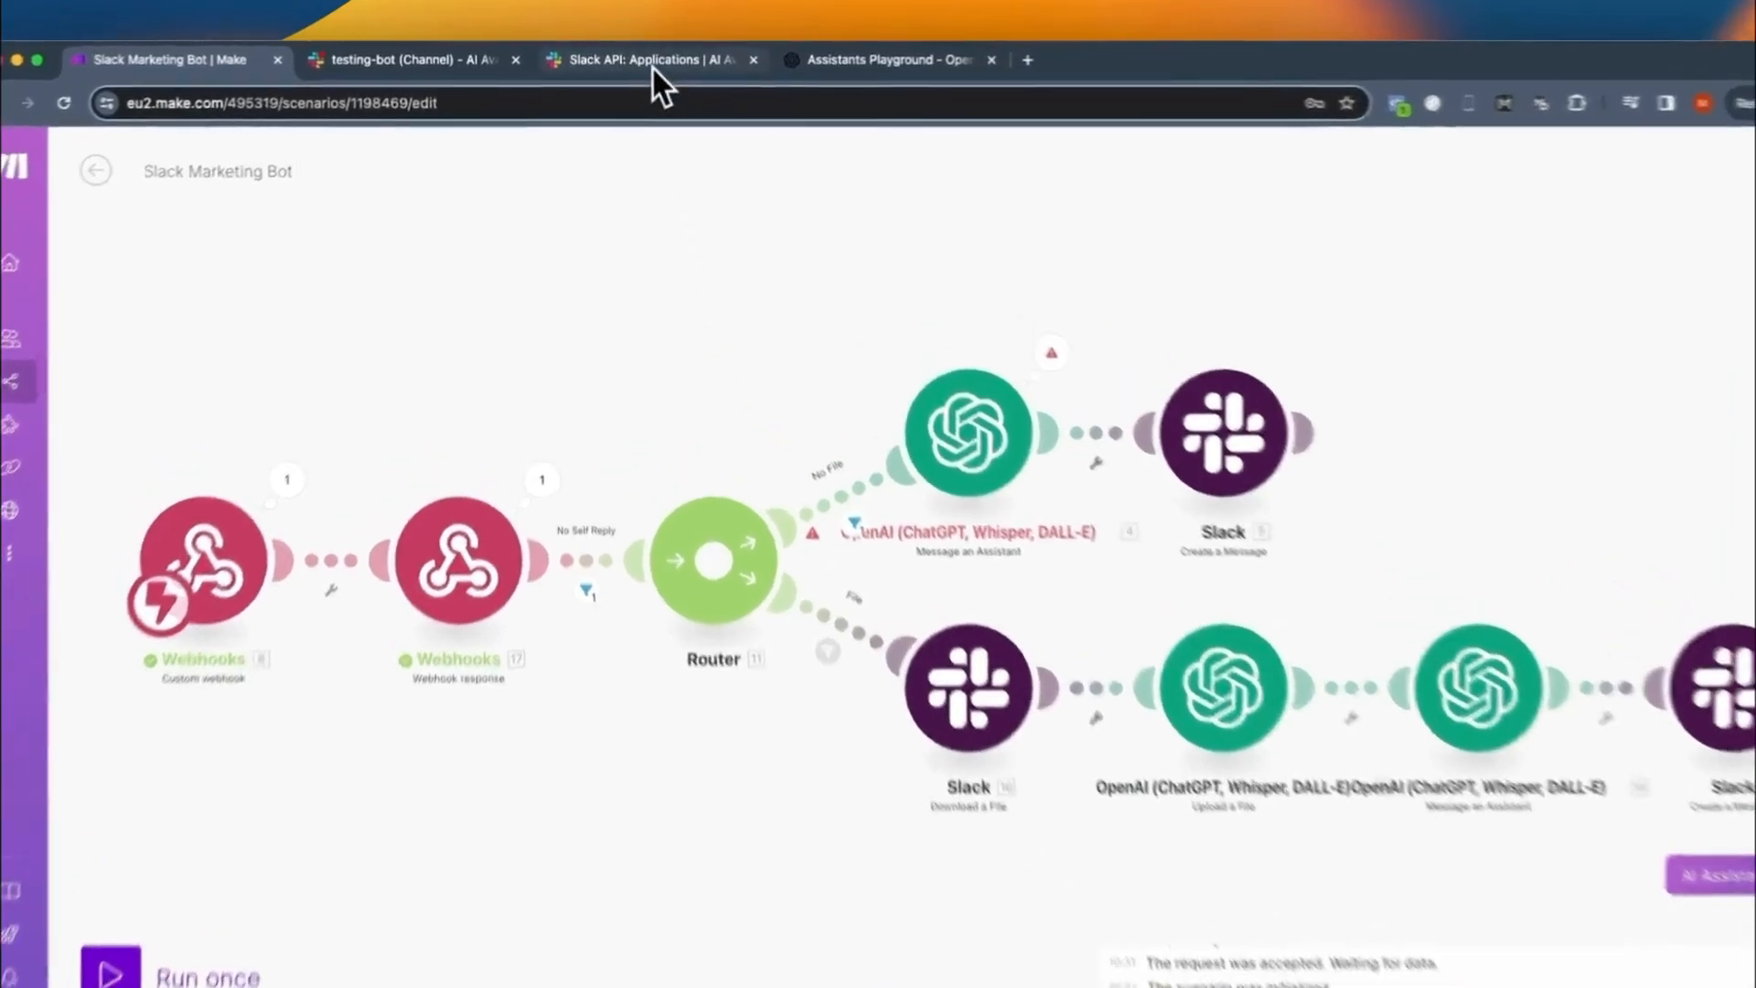
- Switch to the Slack API event subscriptions and add message.channels as a bot user event
left_click(655, 66)
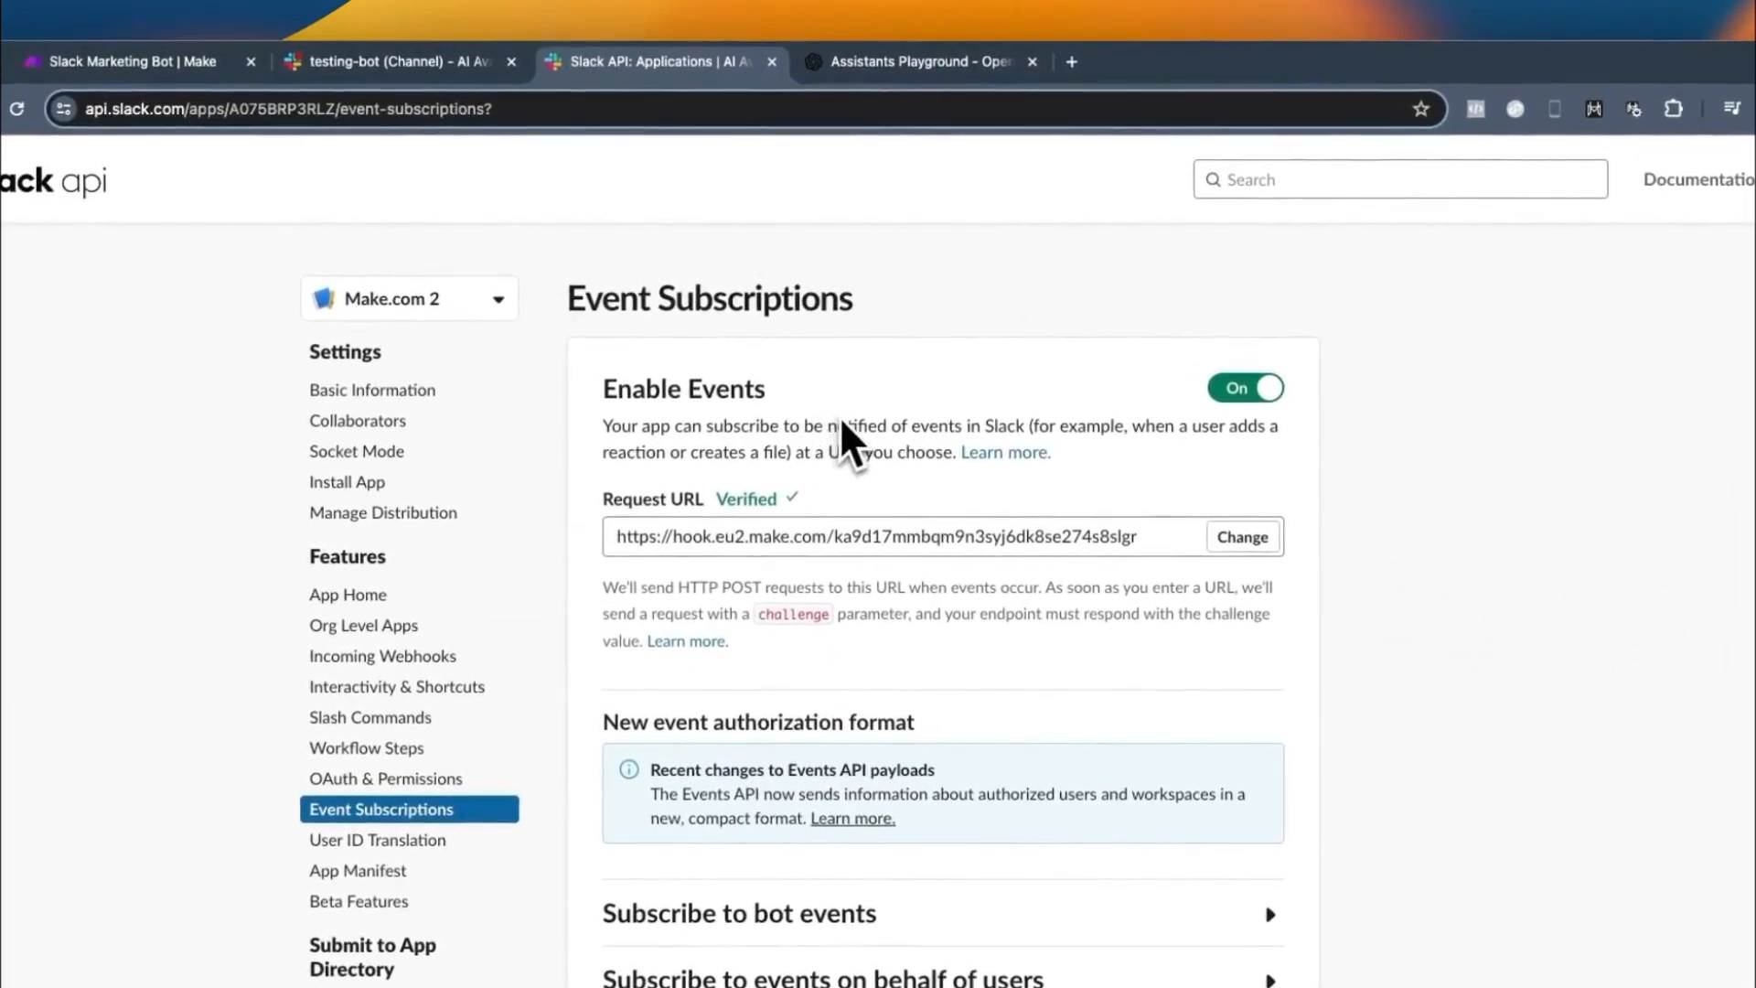
scroll(864, 548, "down", 5)
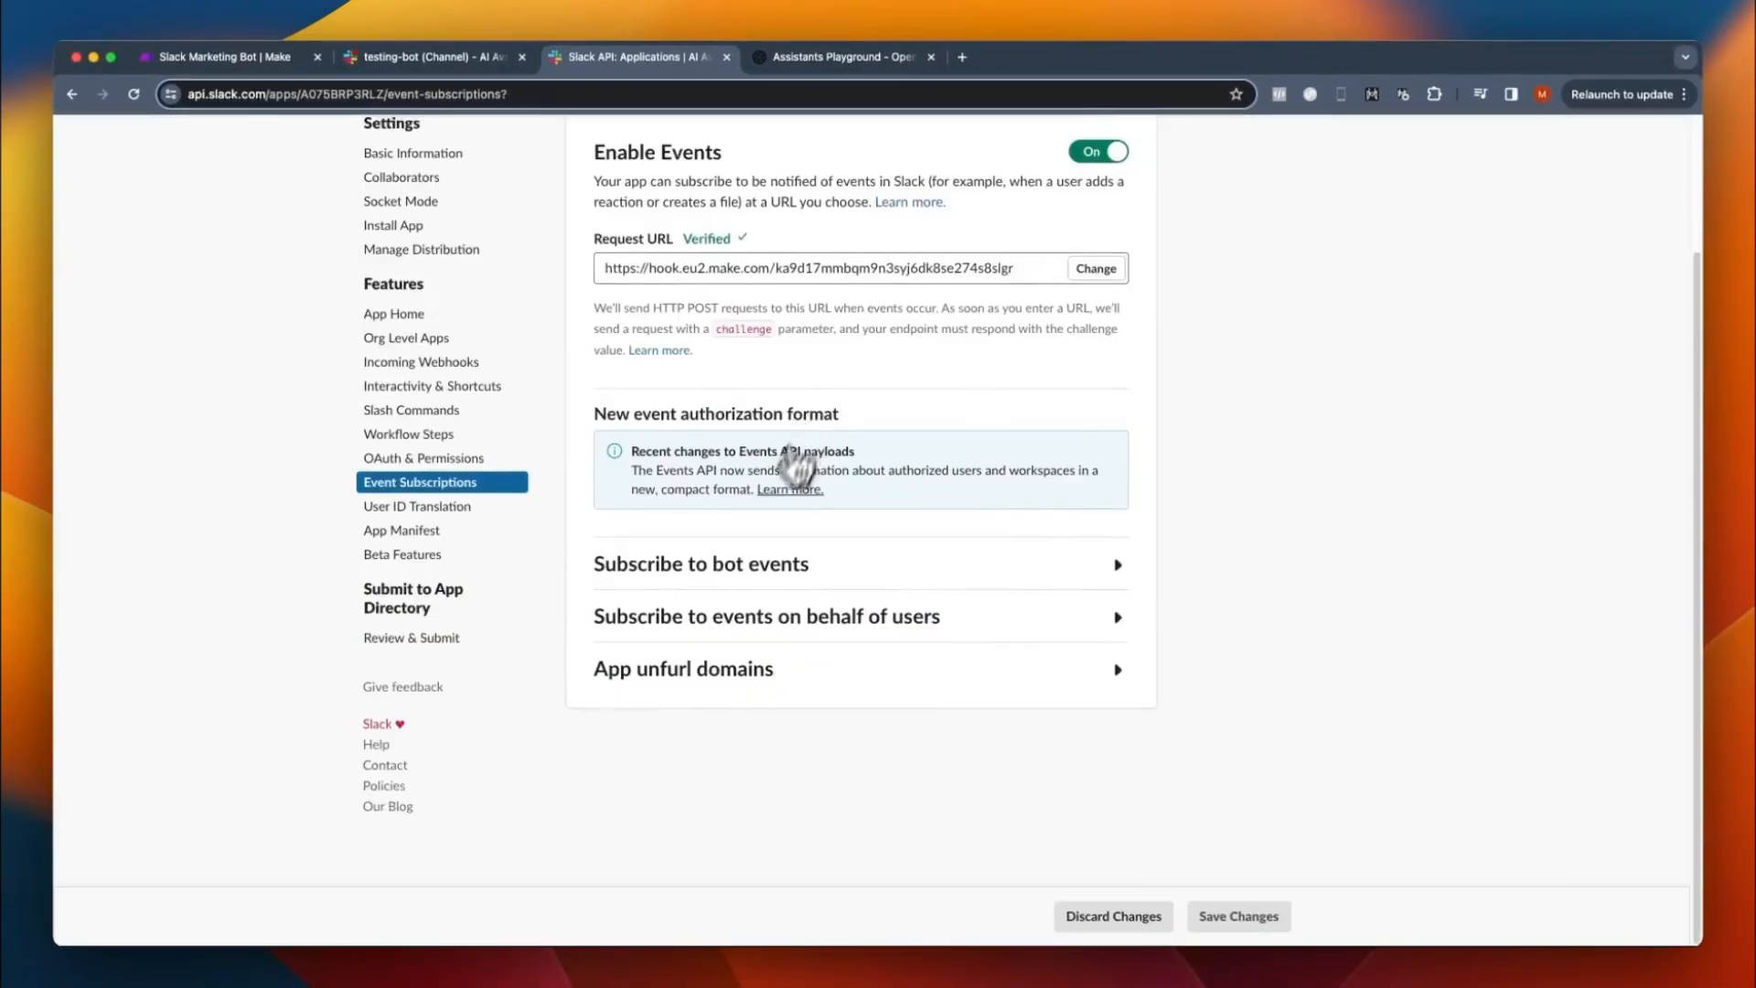
left_click(748, 564)
scroll(699, 691, "down", 1)
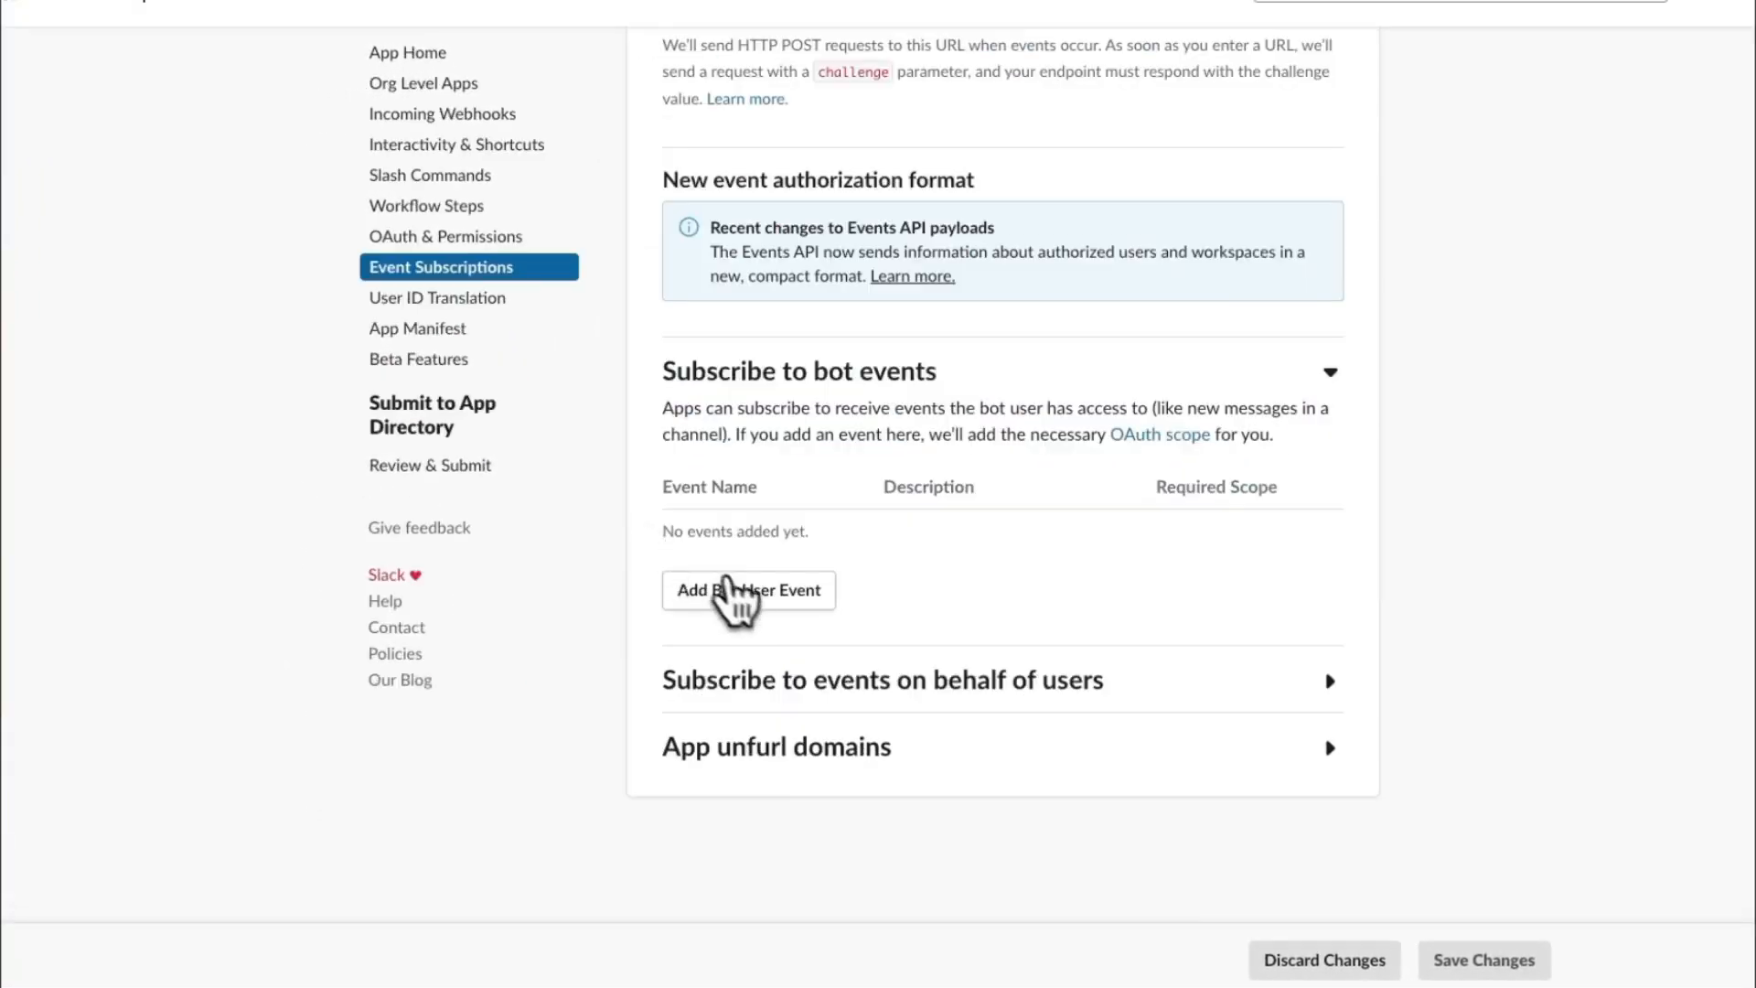
left_click(695, 702)
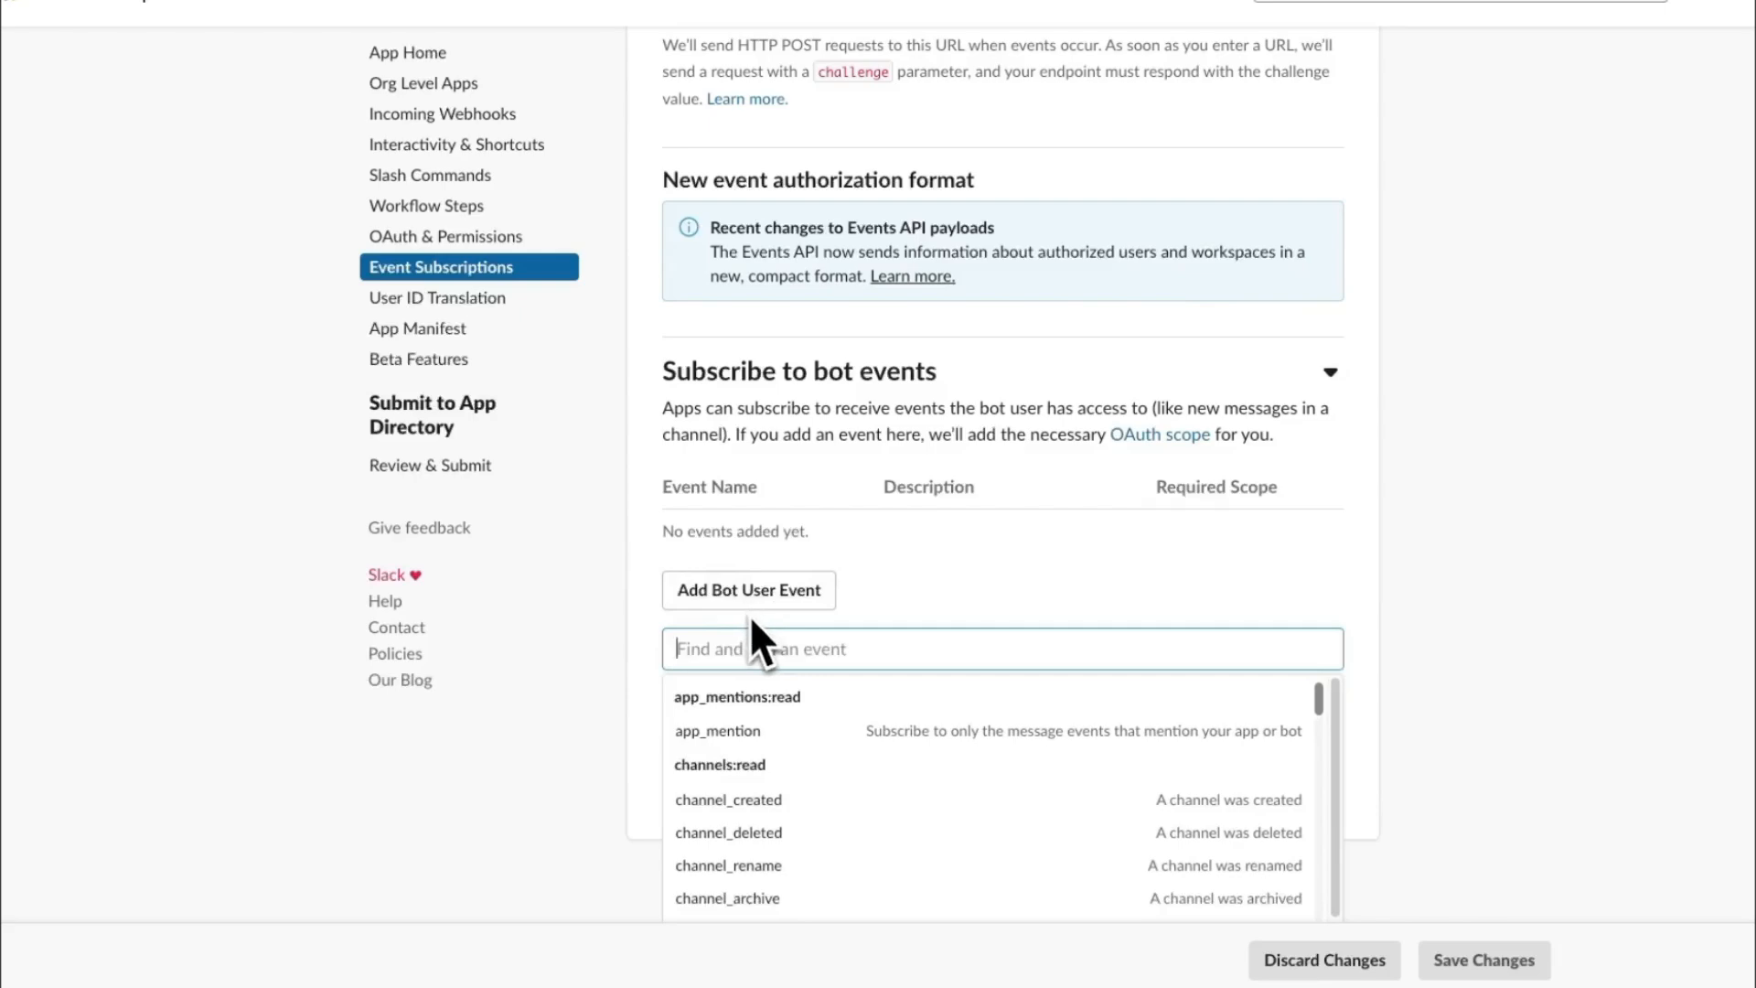
type("messag")
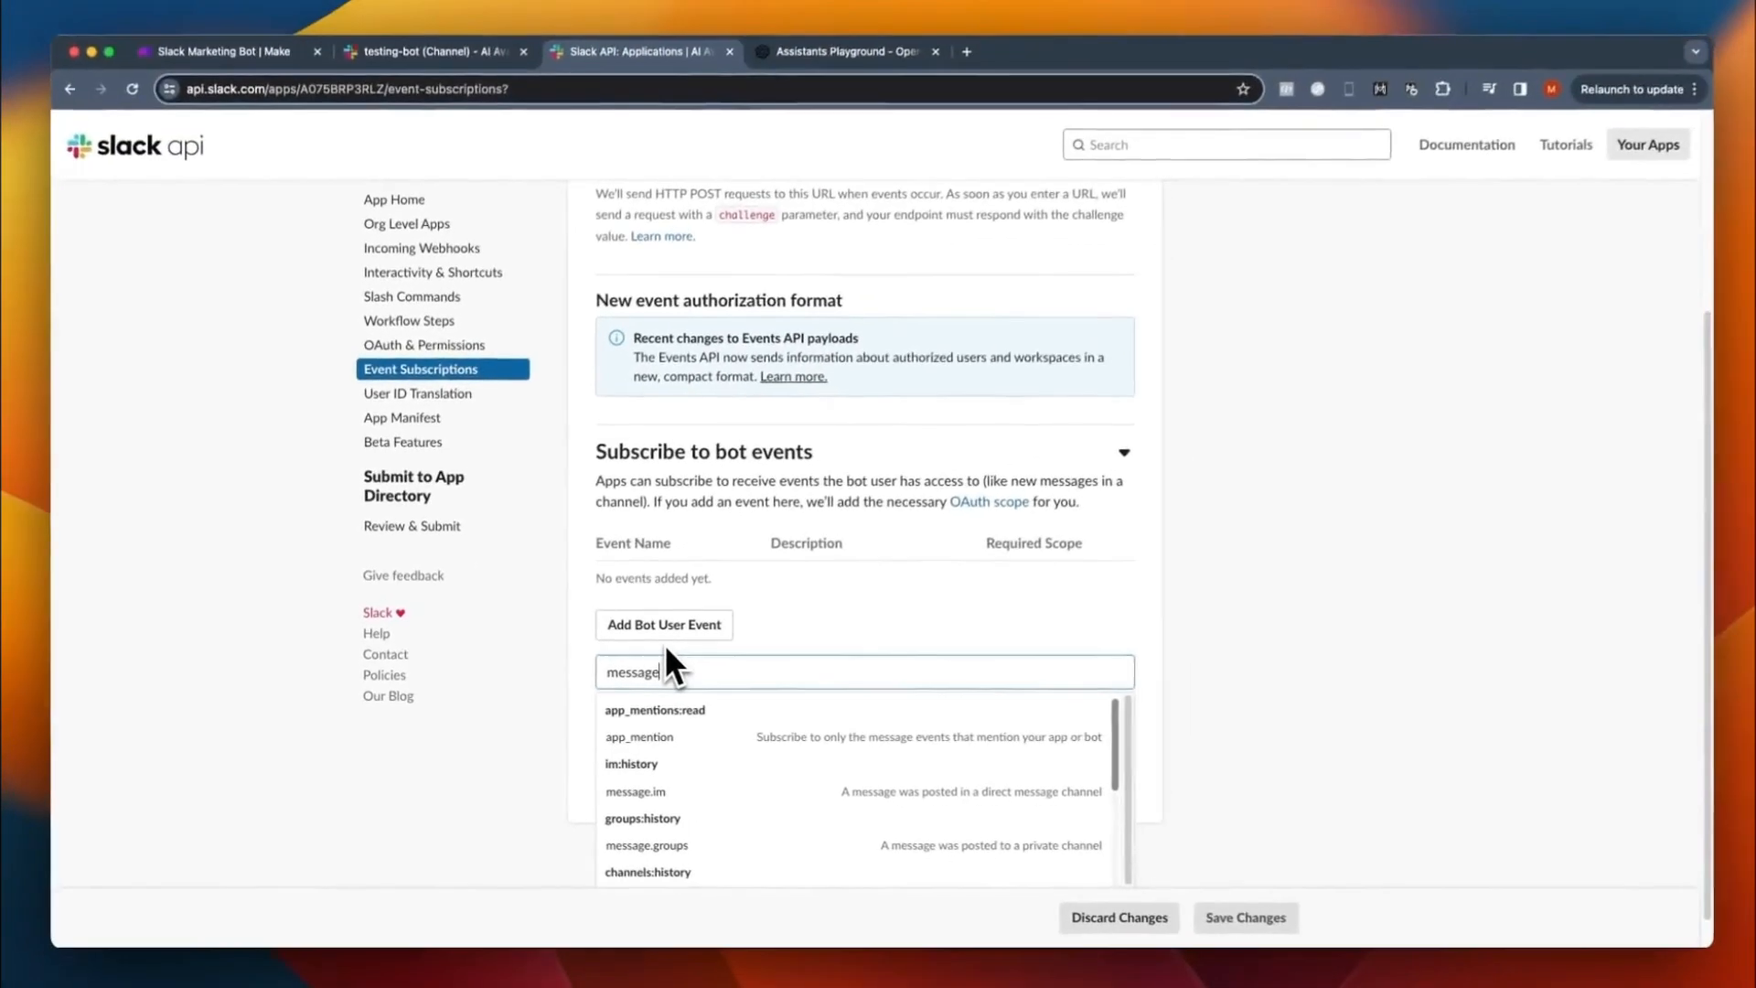
type("e")
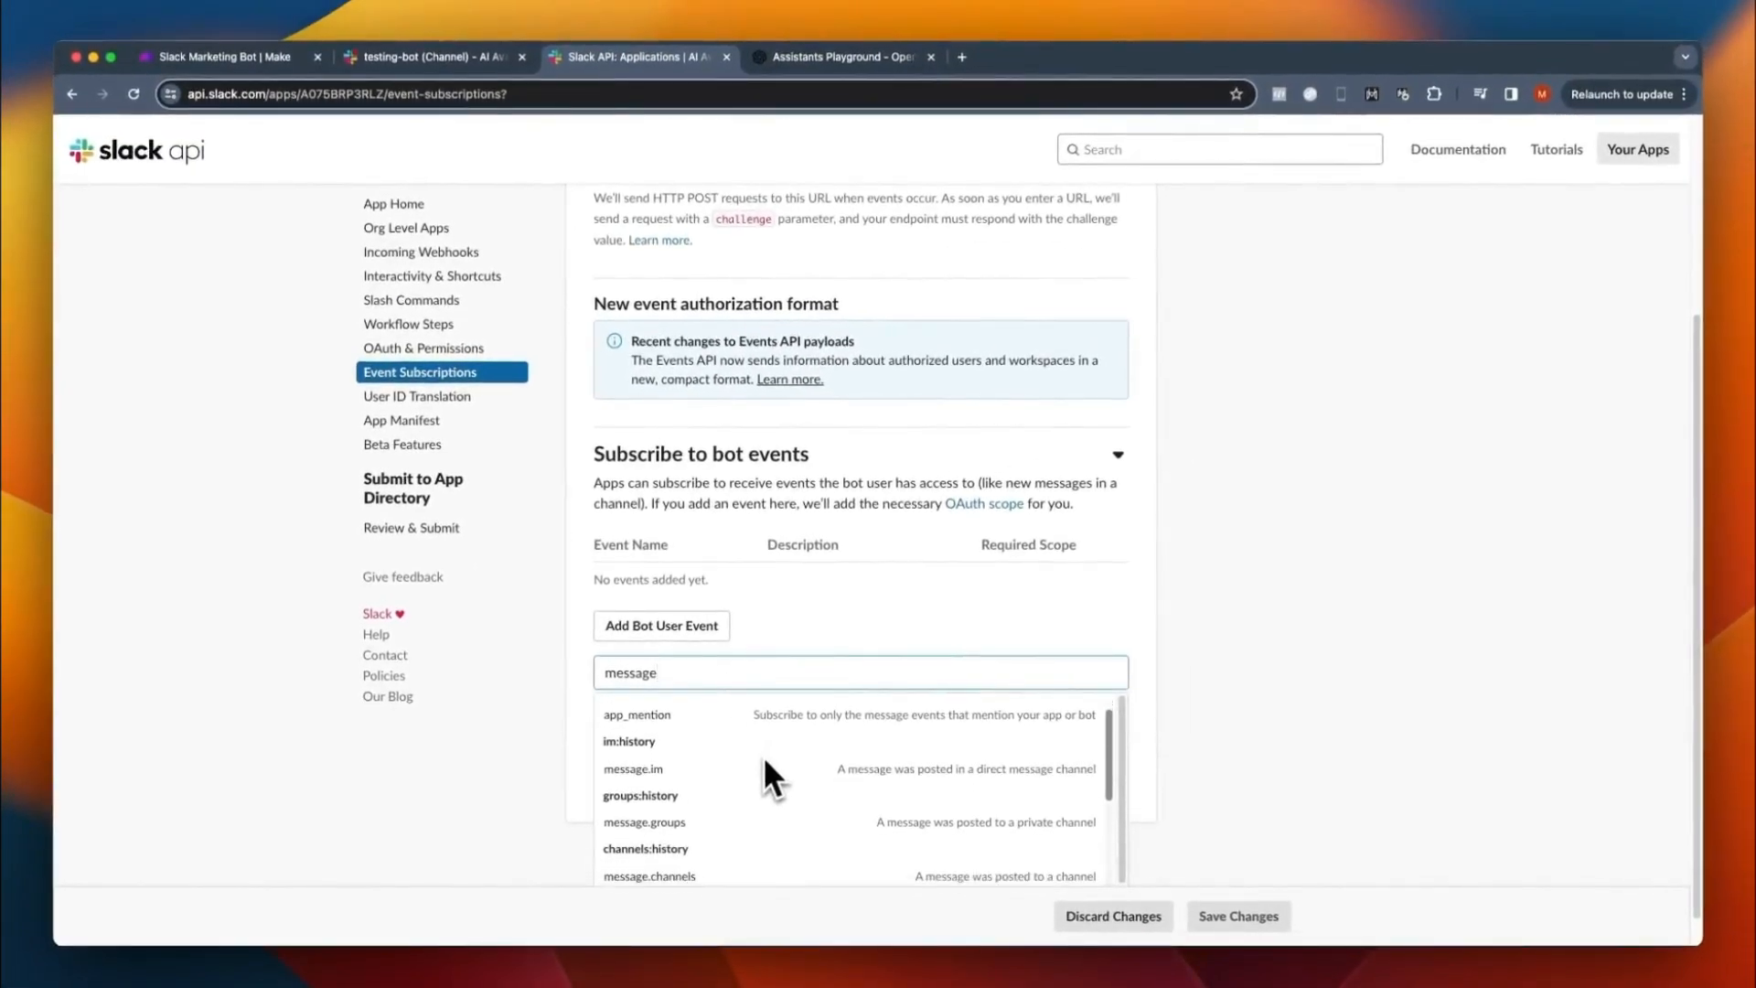
scroll(761, 755, "down", 3)
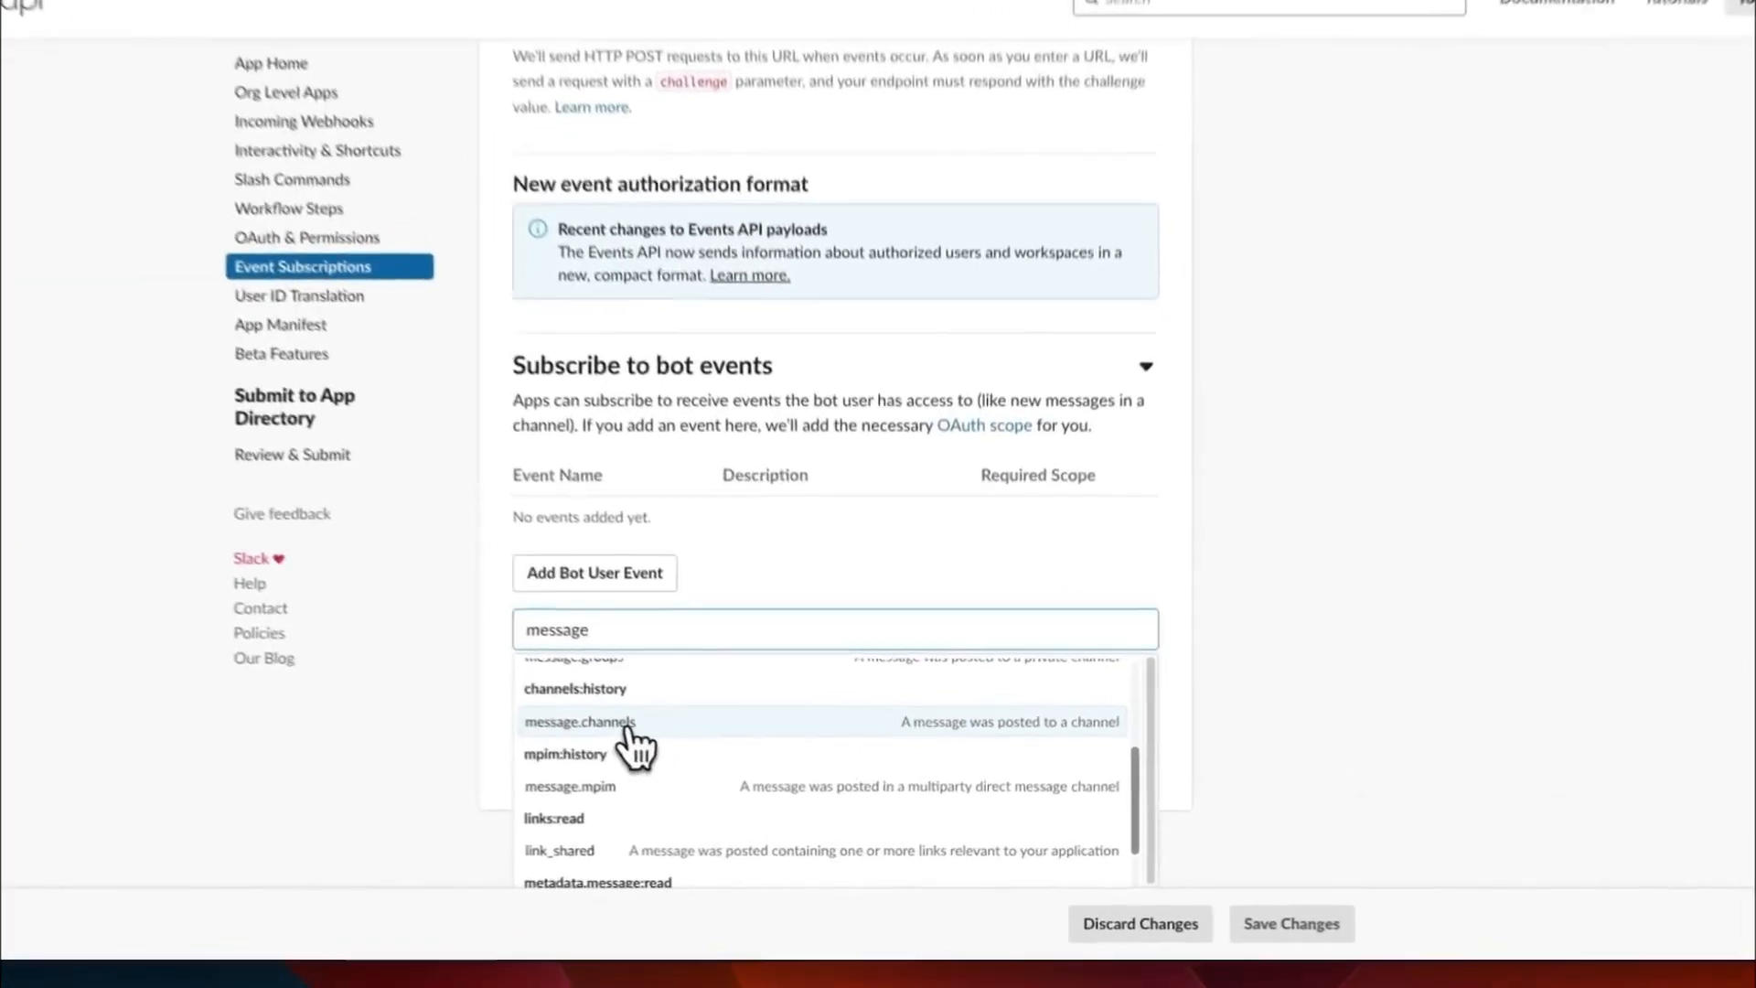
left_click(687, 752)
left_click(1158, 656)
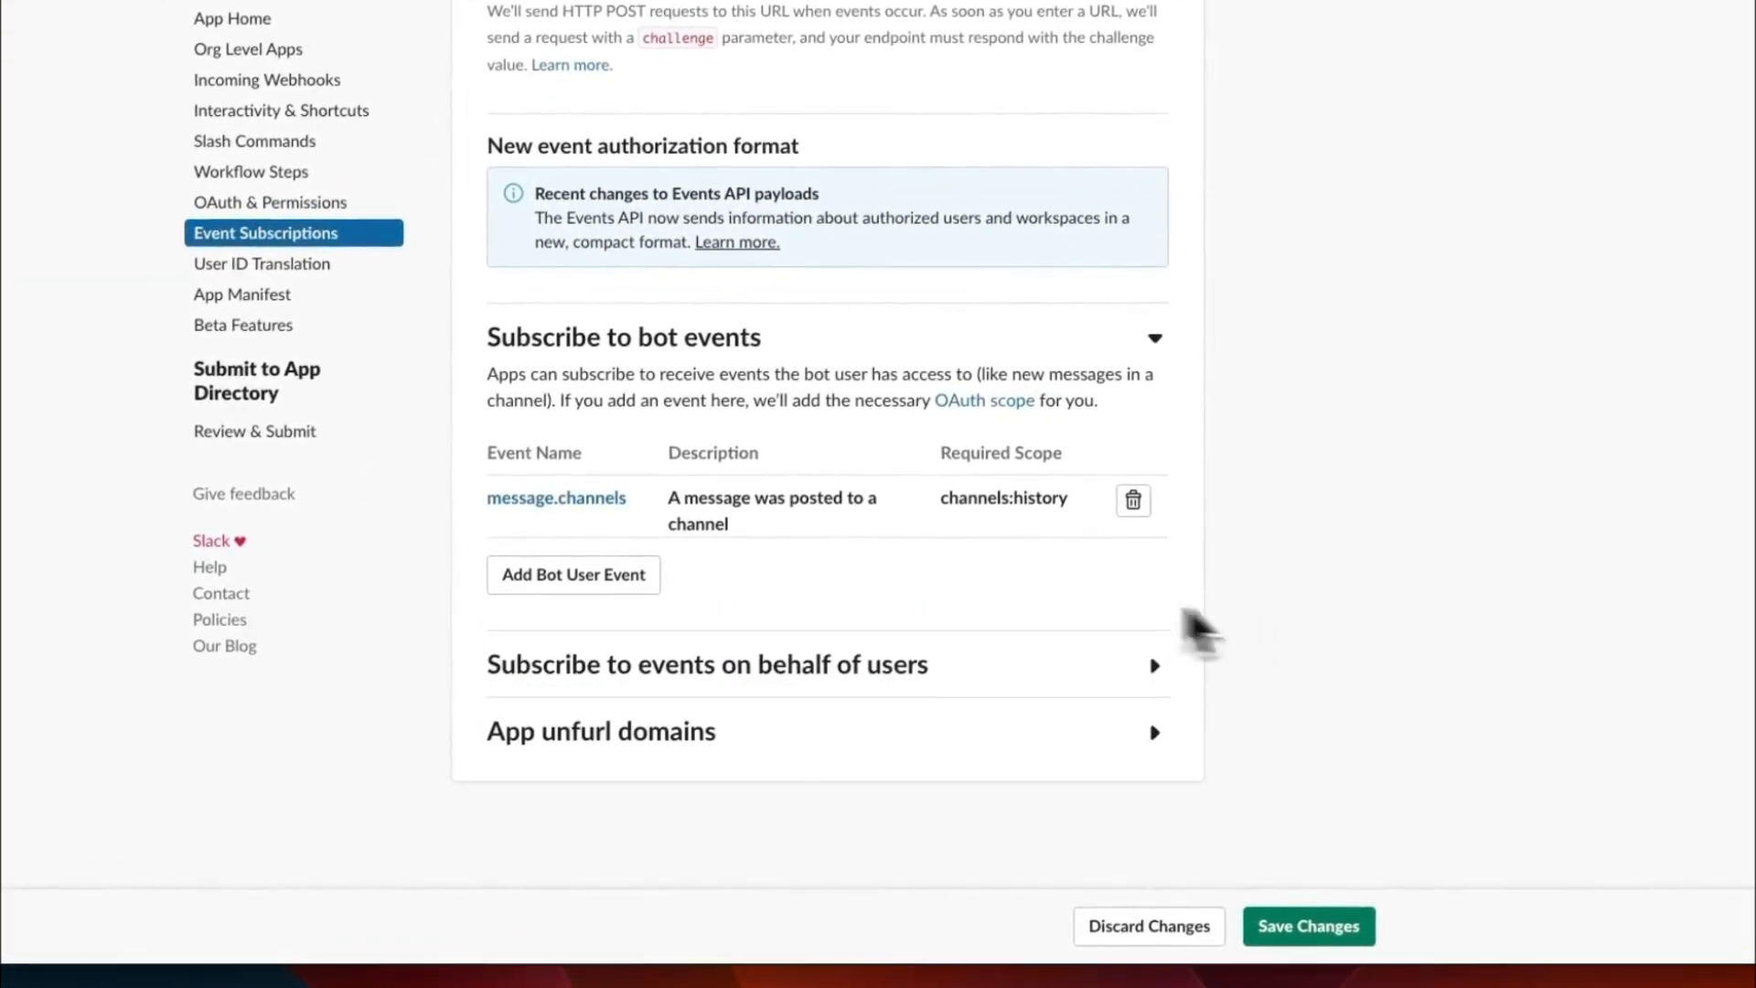
- Add message.channels as a workspace event under the subscriptions on behalf of users
left_click(698, 667)
scroll(777, 612, "down", 3)
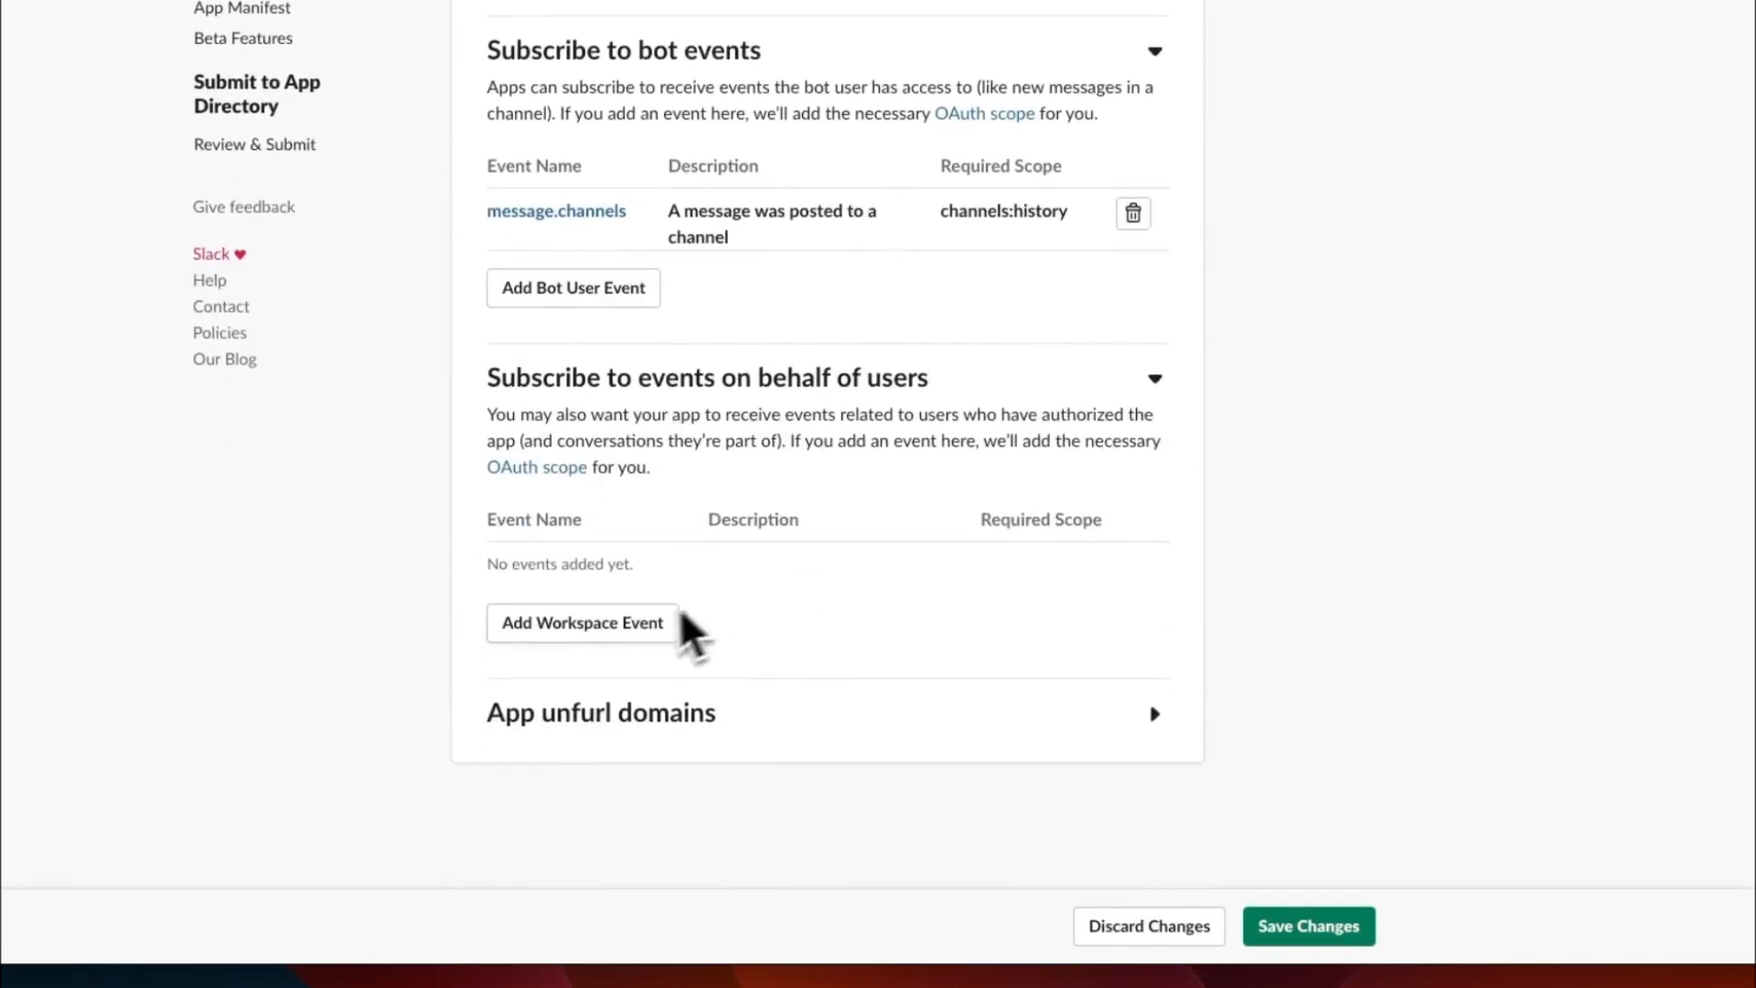
left_click(586, 627)
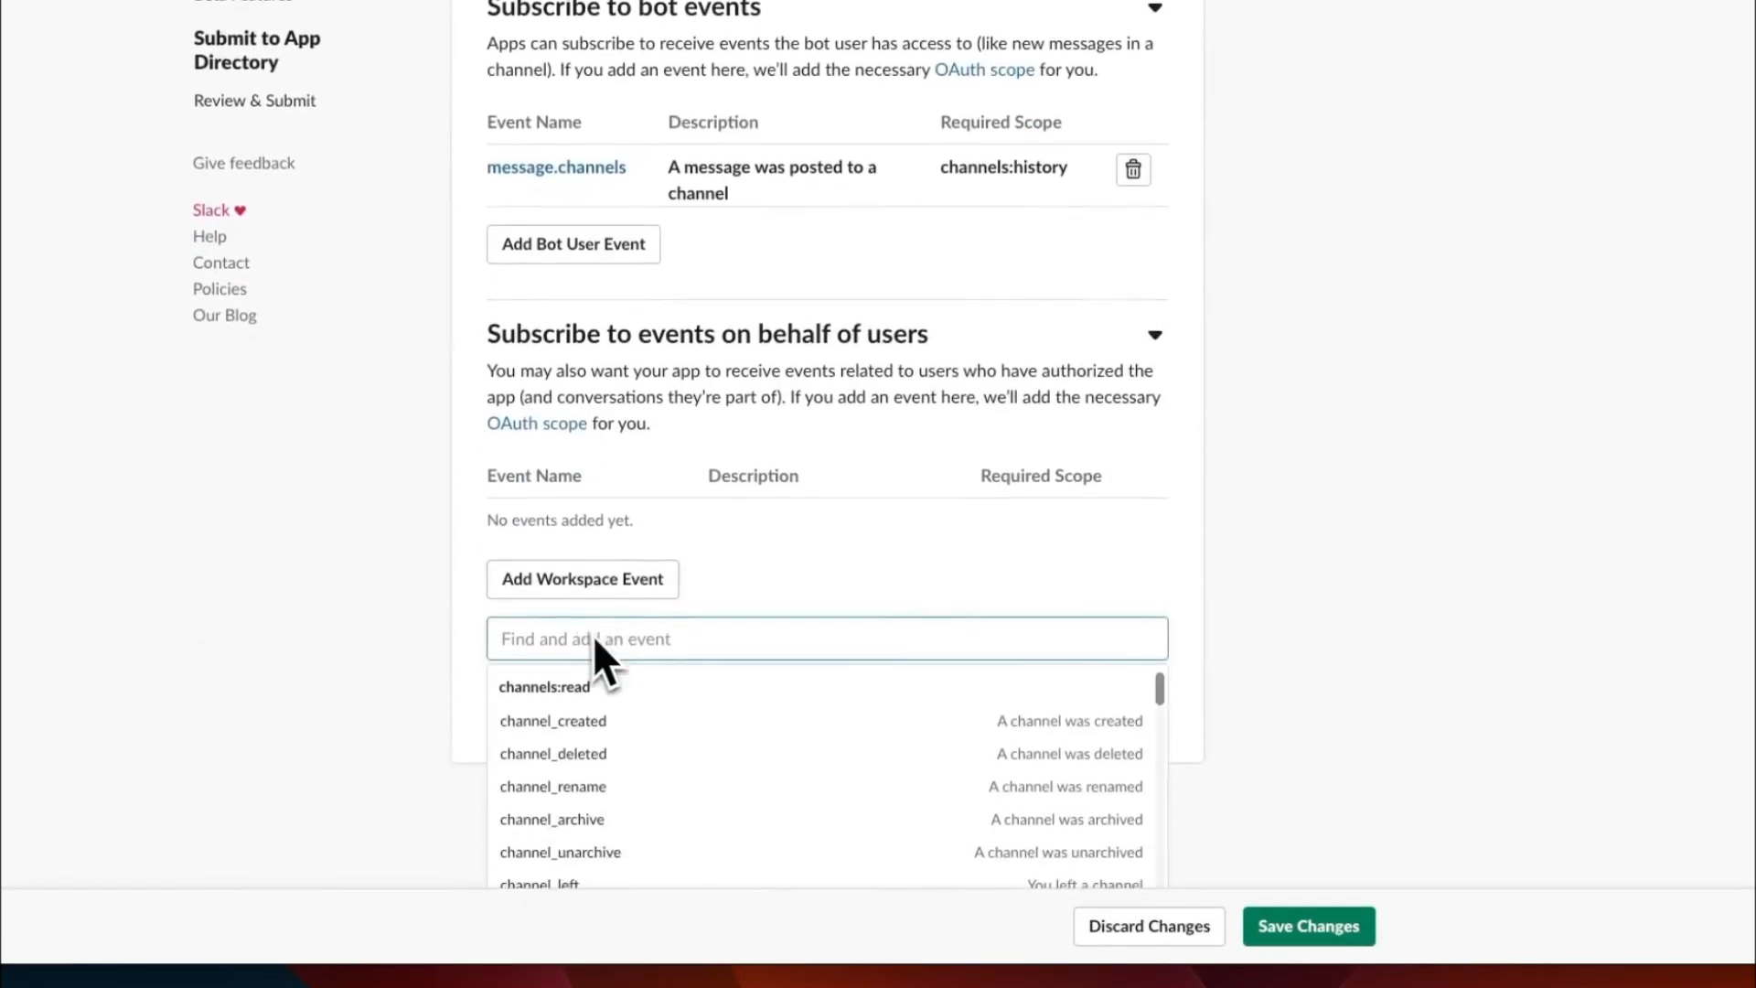
type("message")
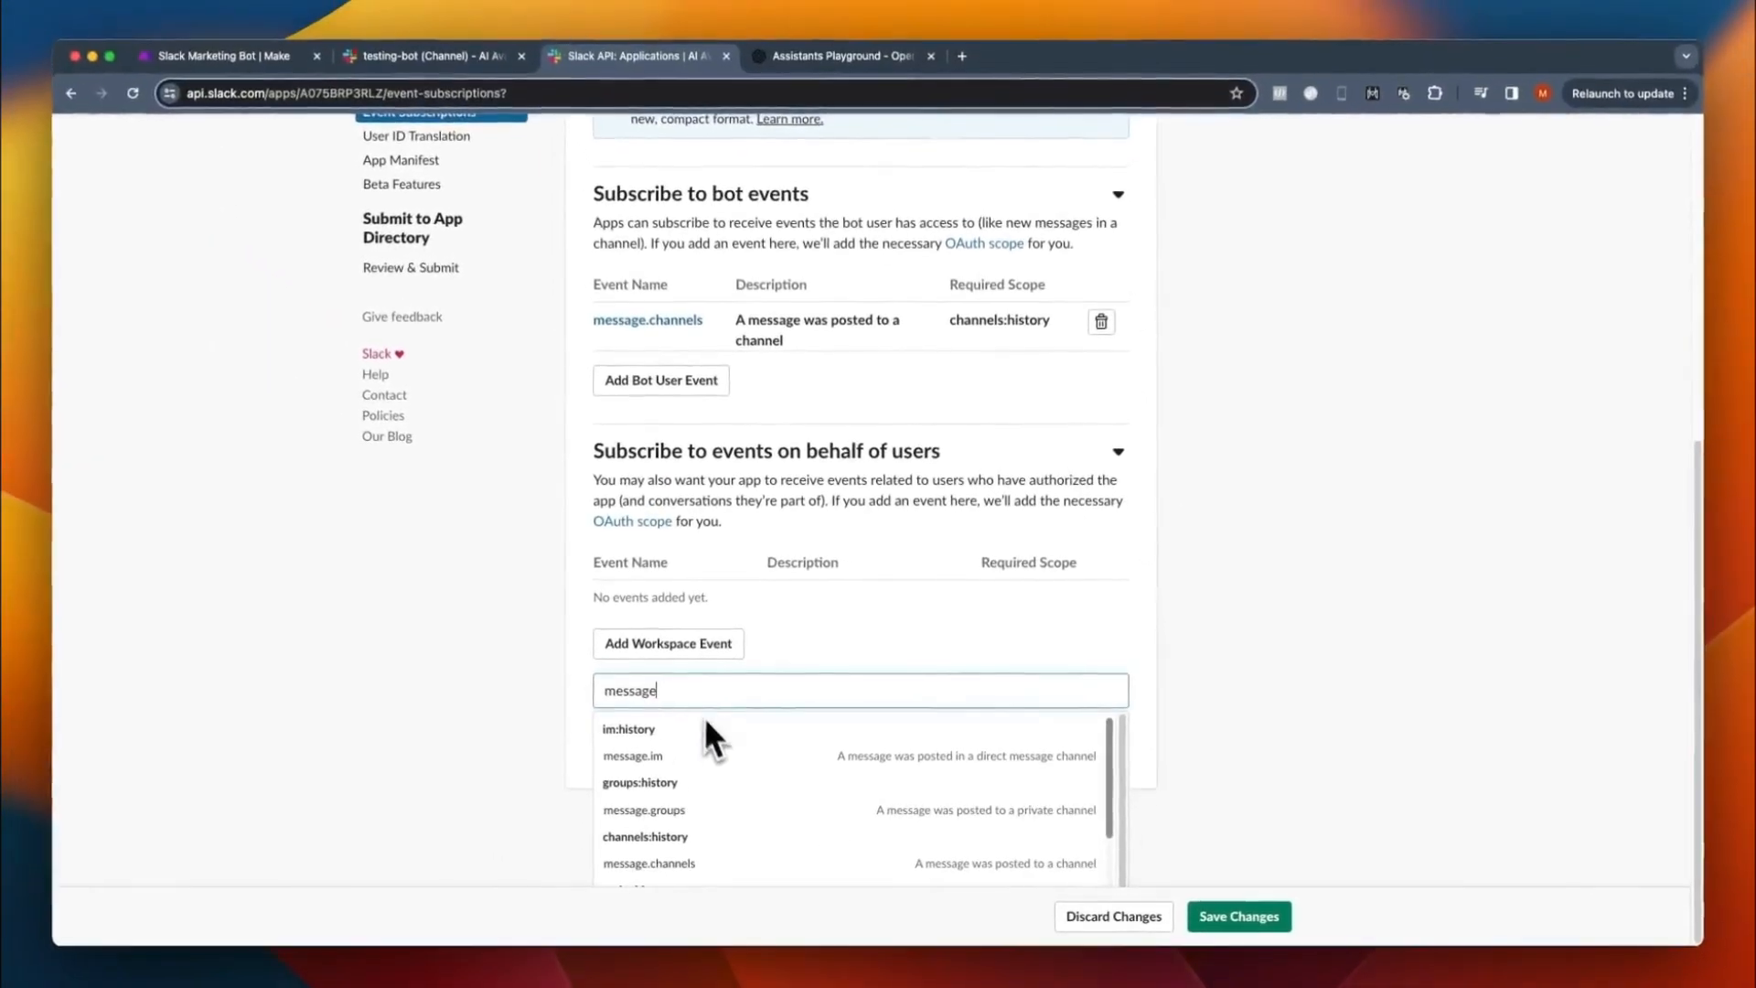
scroll(672, 777, "down", 1)
left_click(637, 826)
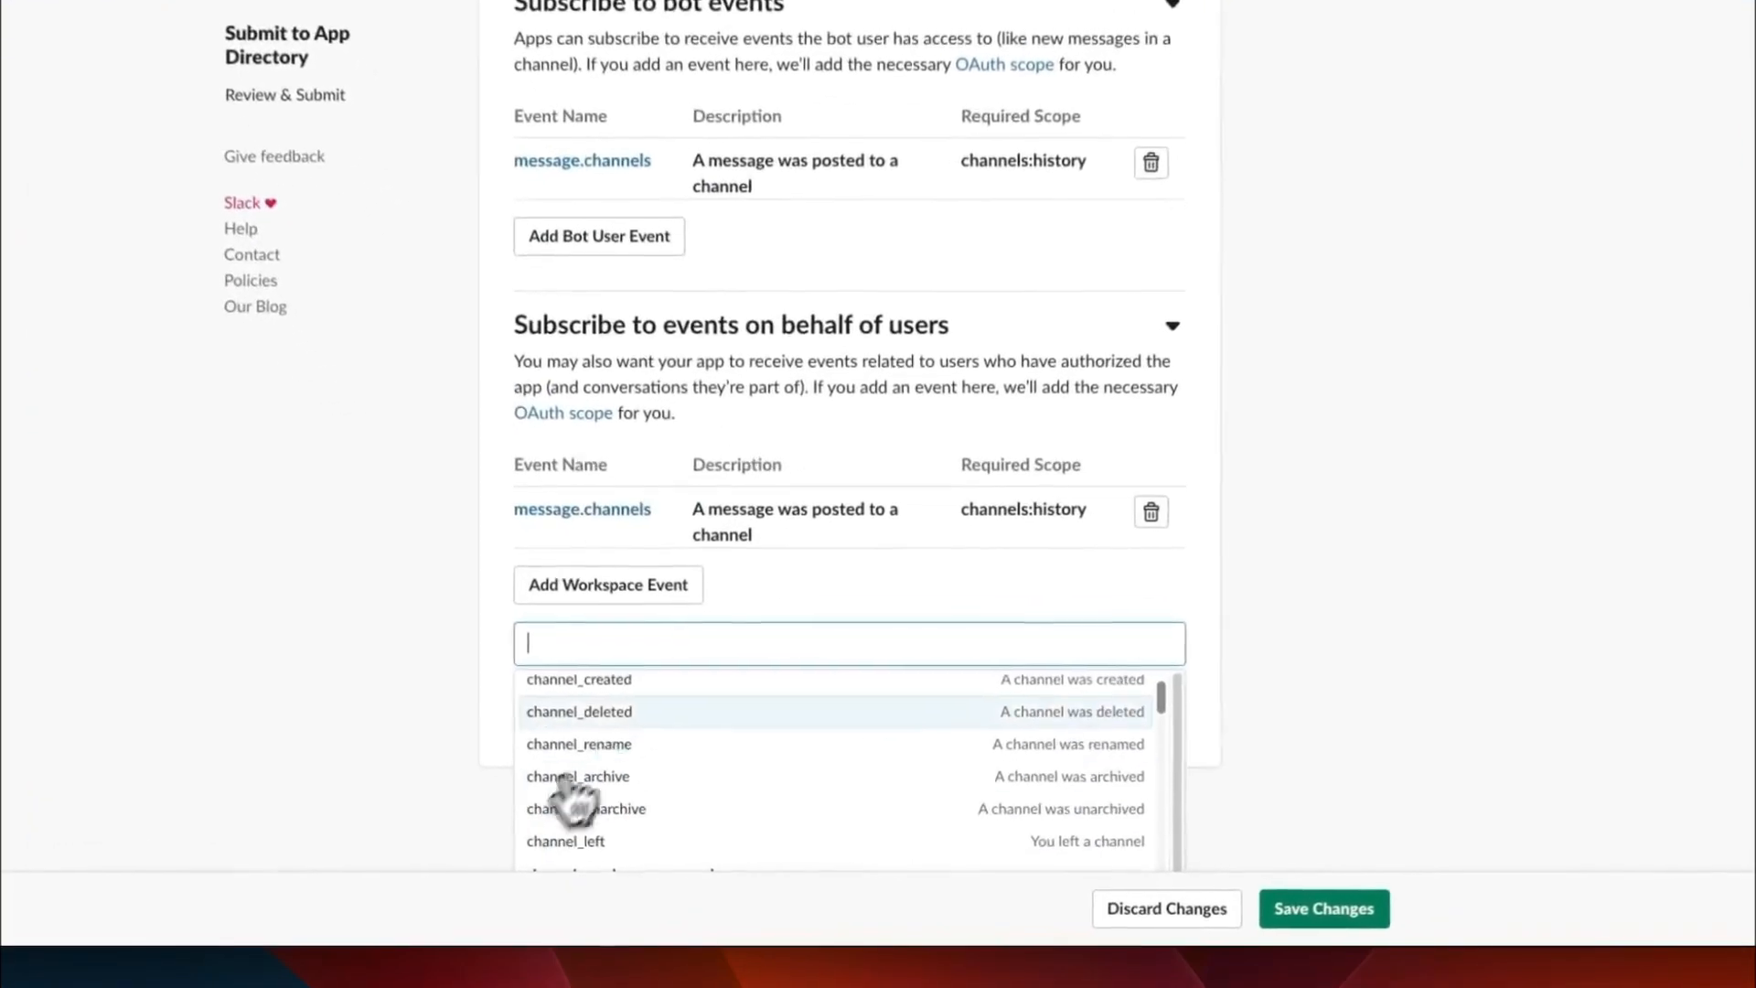
left_click(1169, 661)
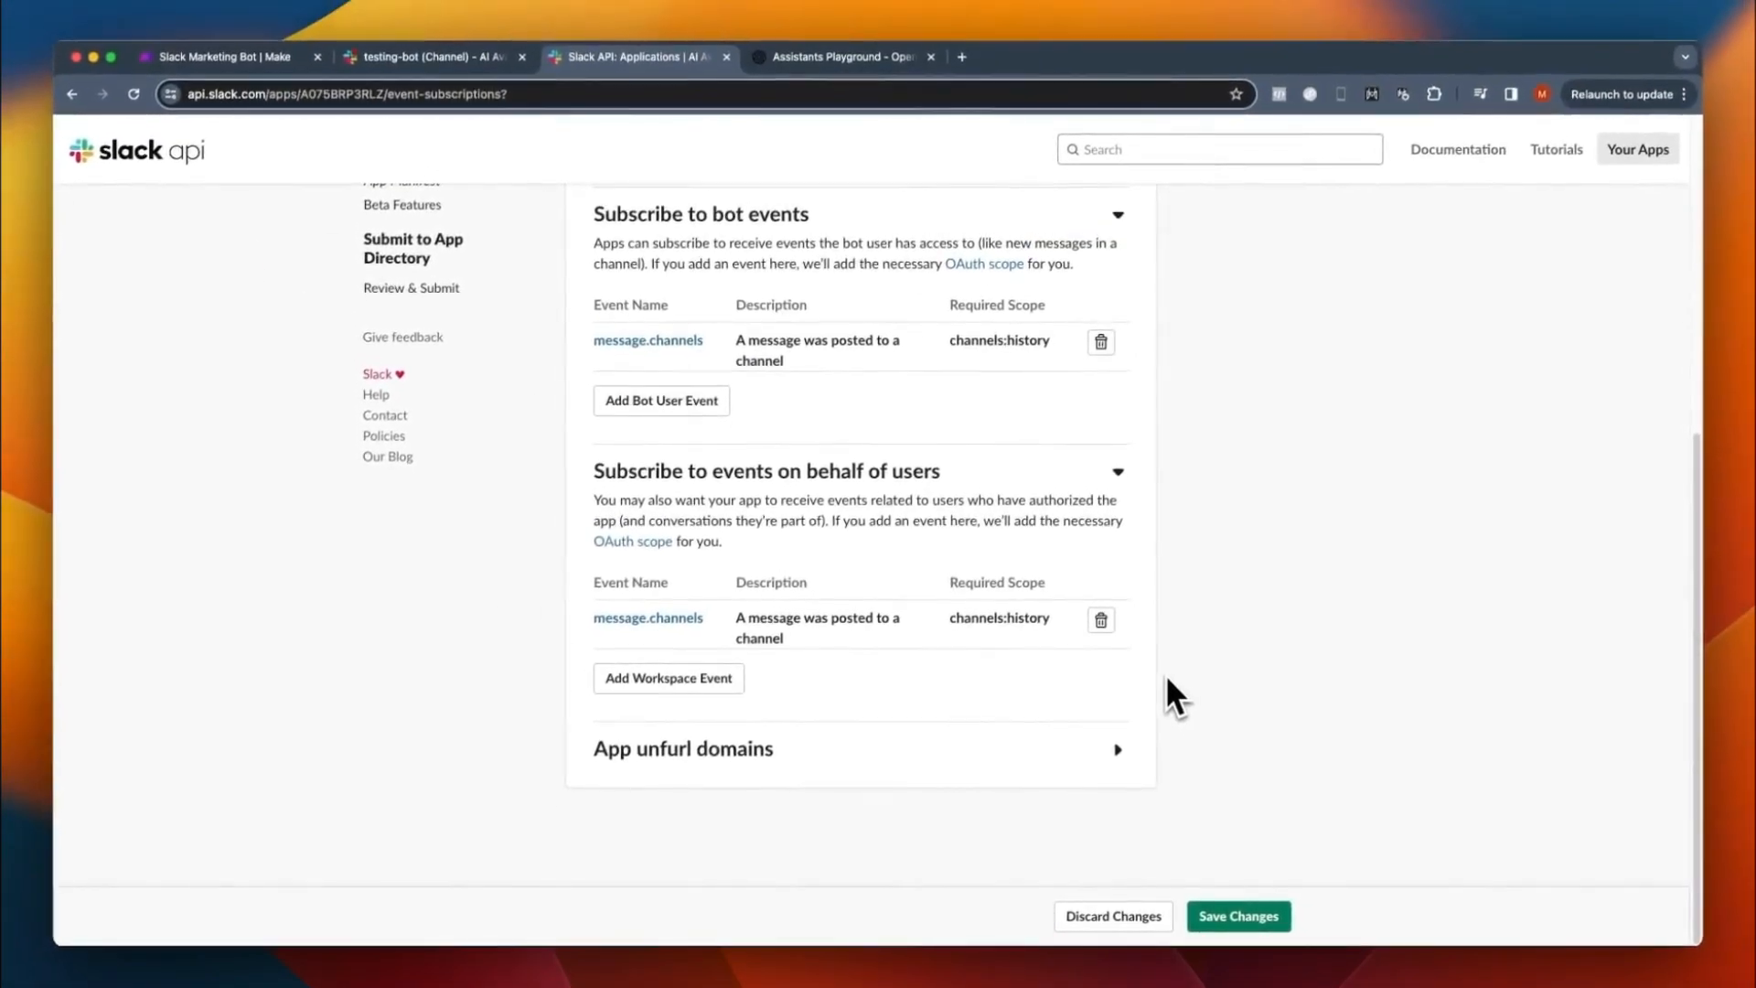
- Save the event subscriptions and install the Make.com 2 app to the workspace, allowing the requested permissions
left_click(1245, 913)
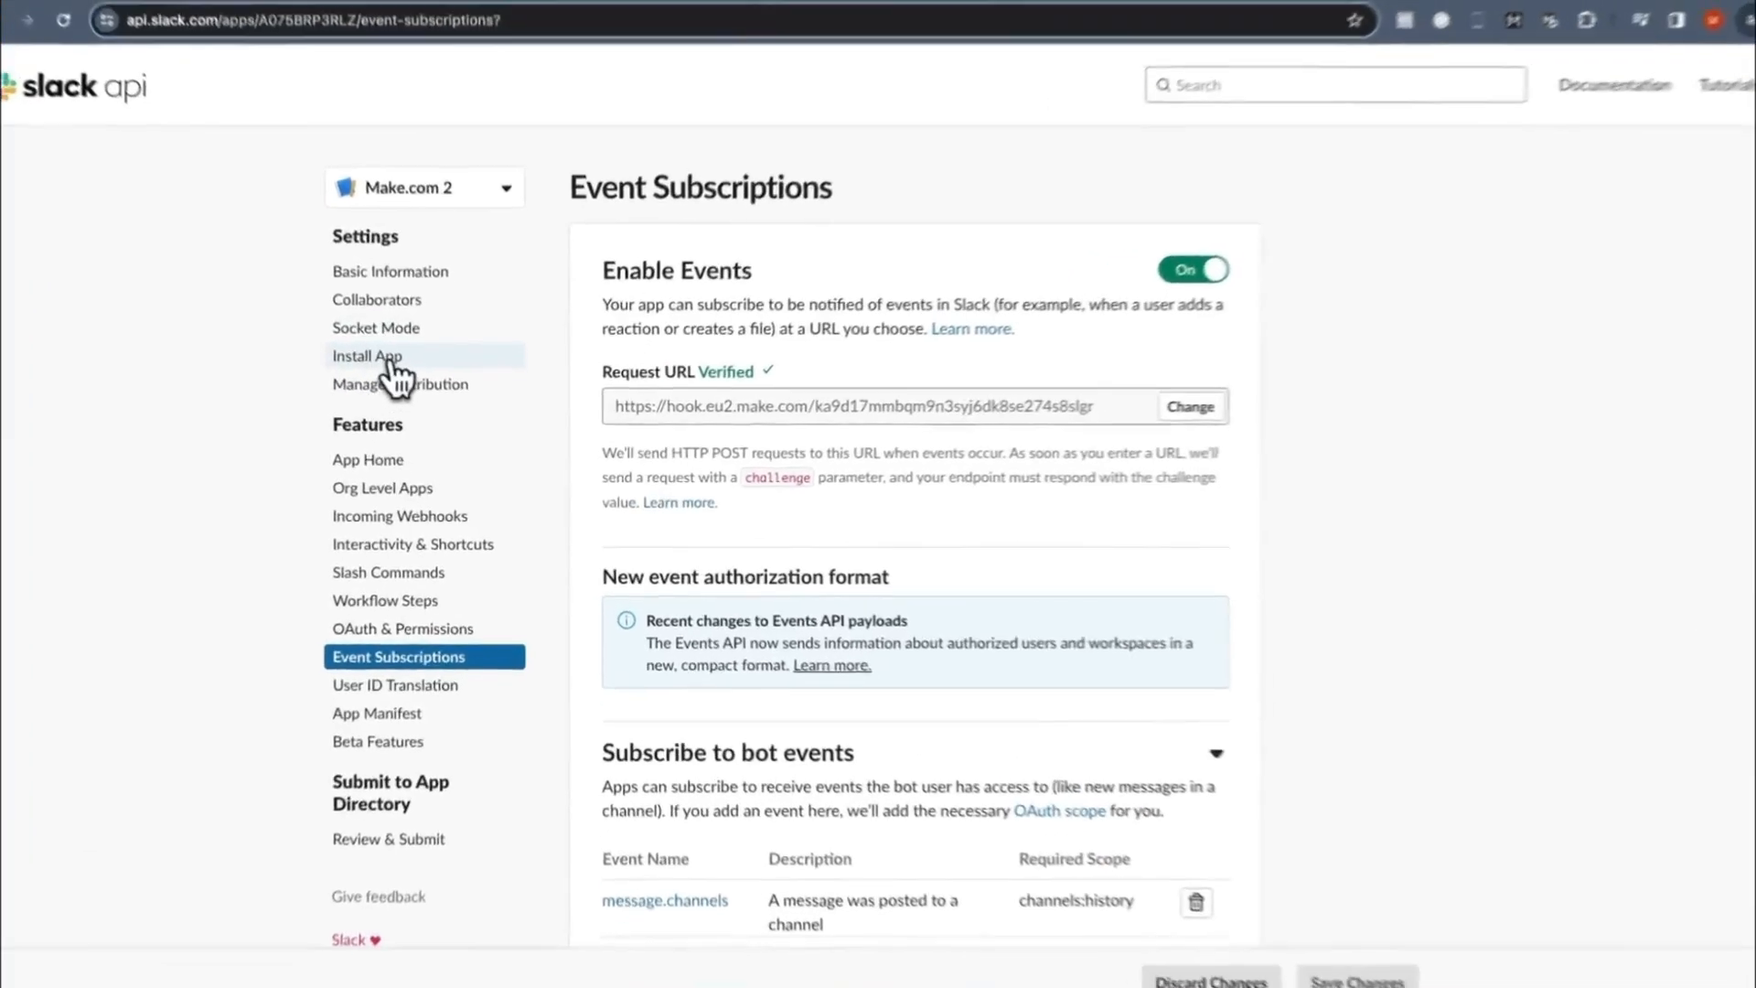
left_click(374, 357)
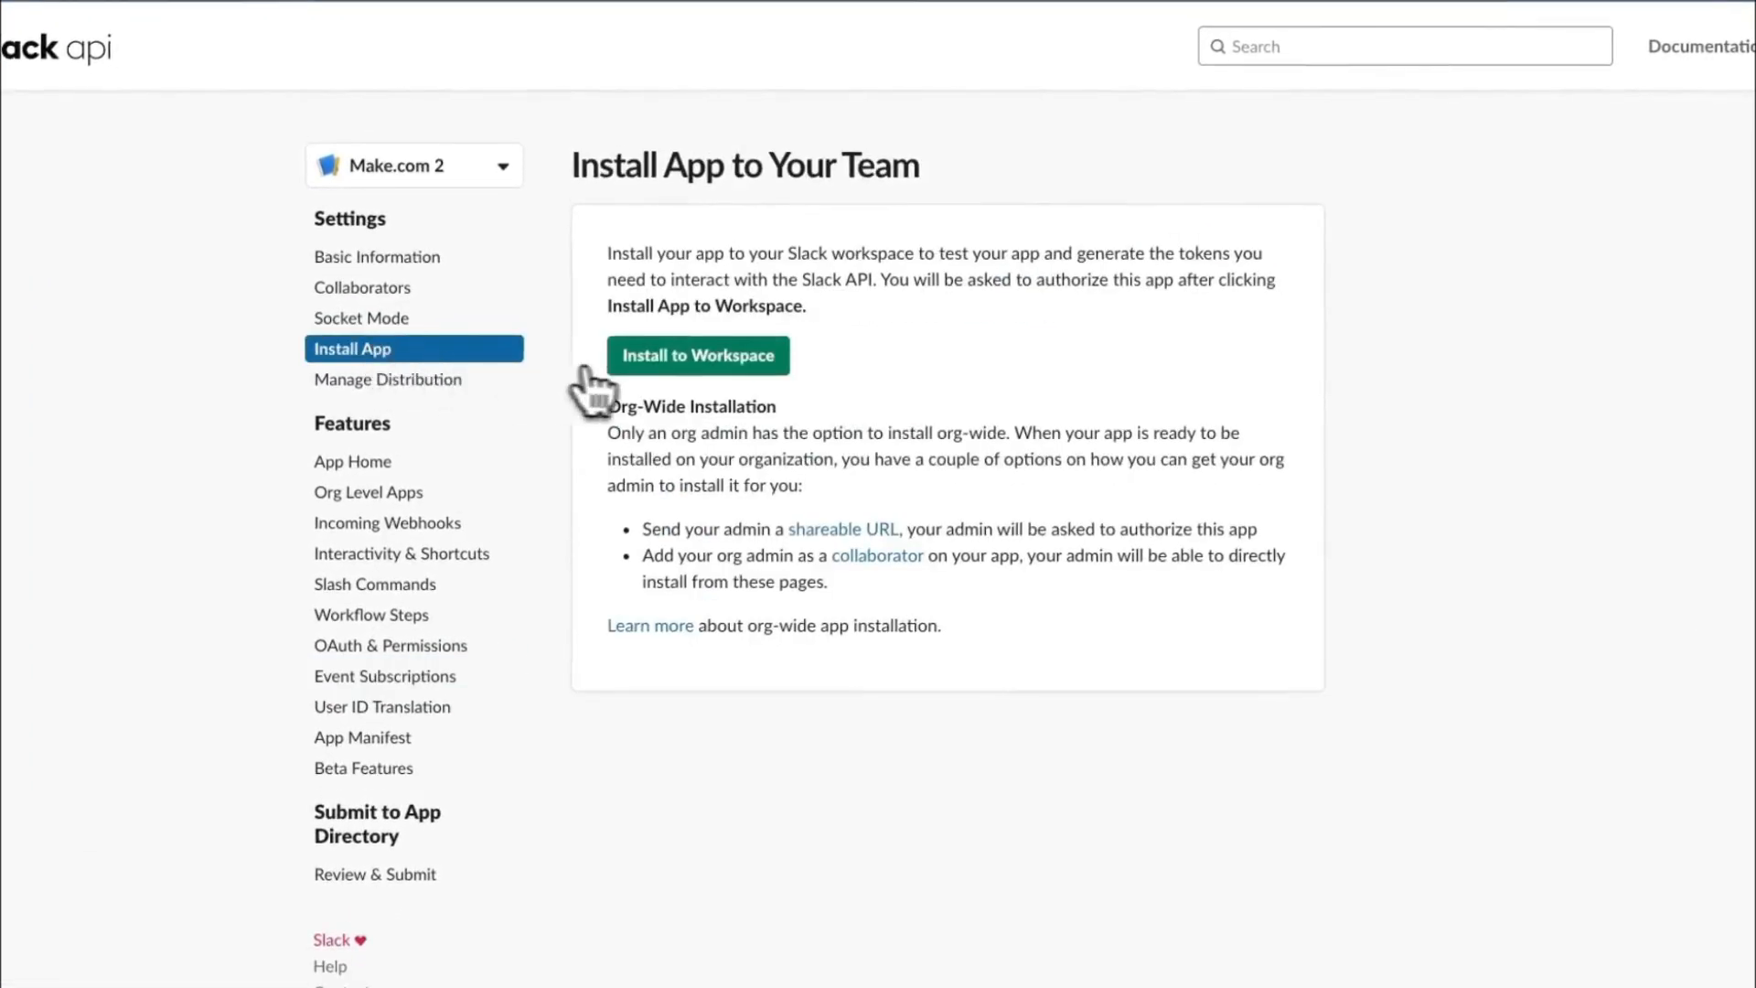
left_click(676, 360)
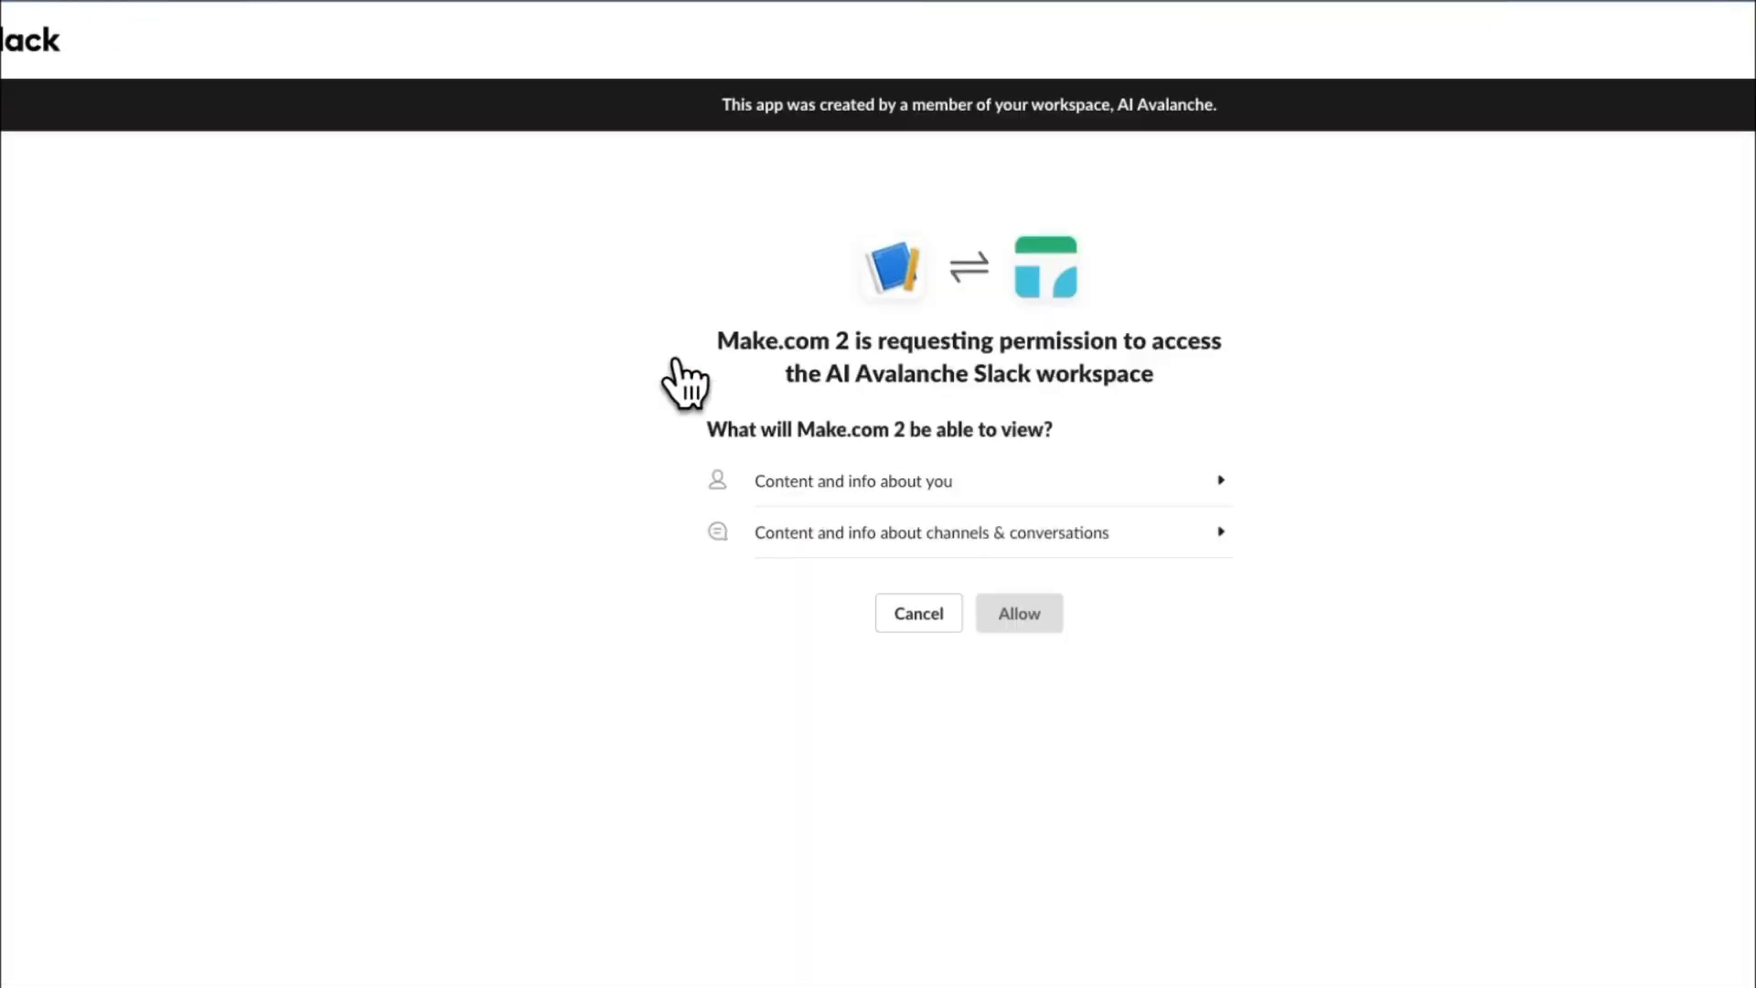
left_click(1060, 608)
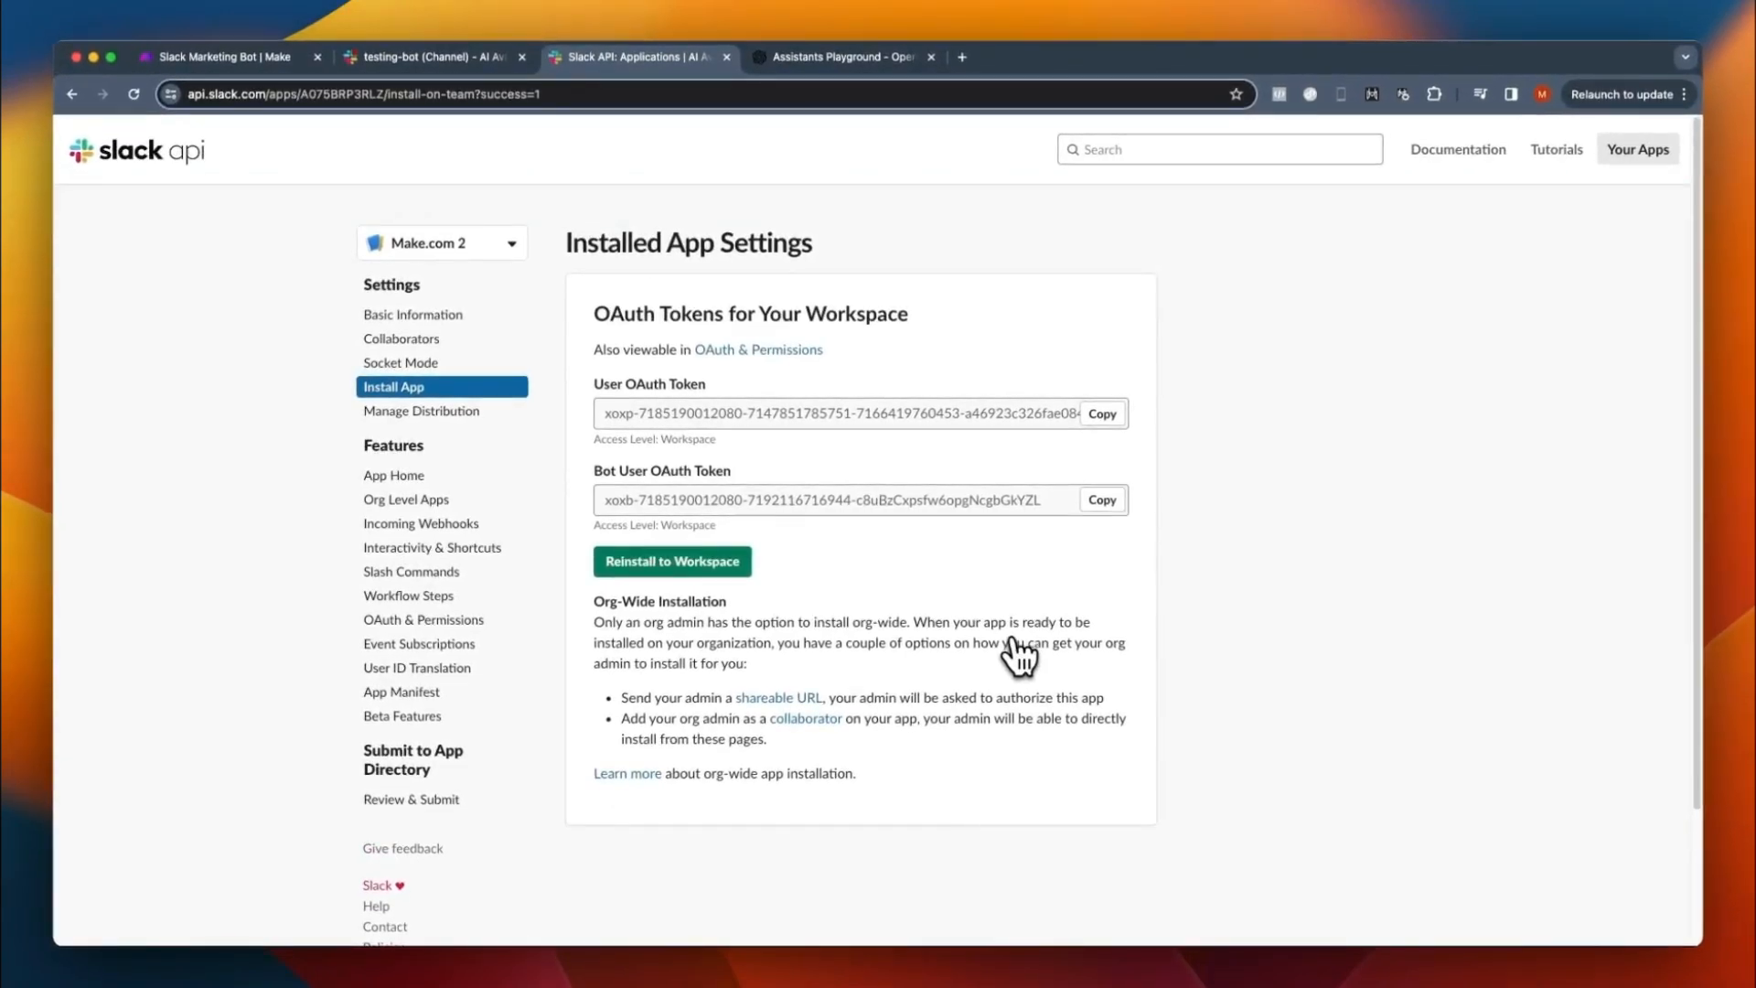
- Turn on scheduling for the Make scenario and send "Hello, how are you?" in Slack's testing-bot channel
left_click(243, 56)
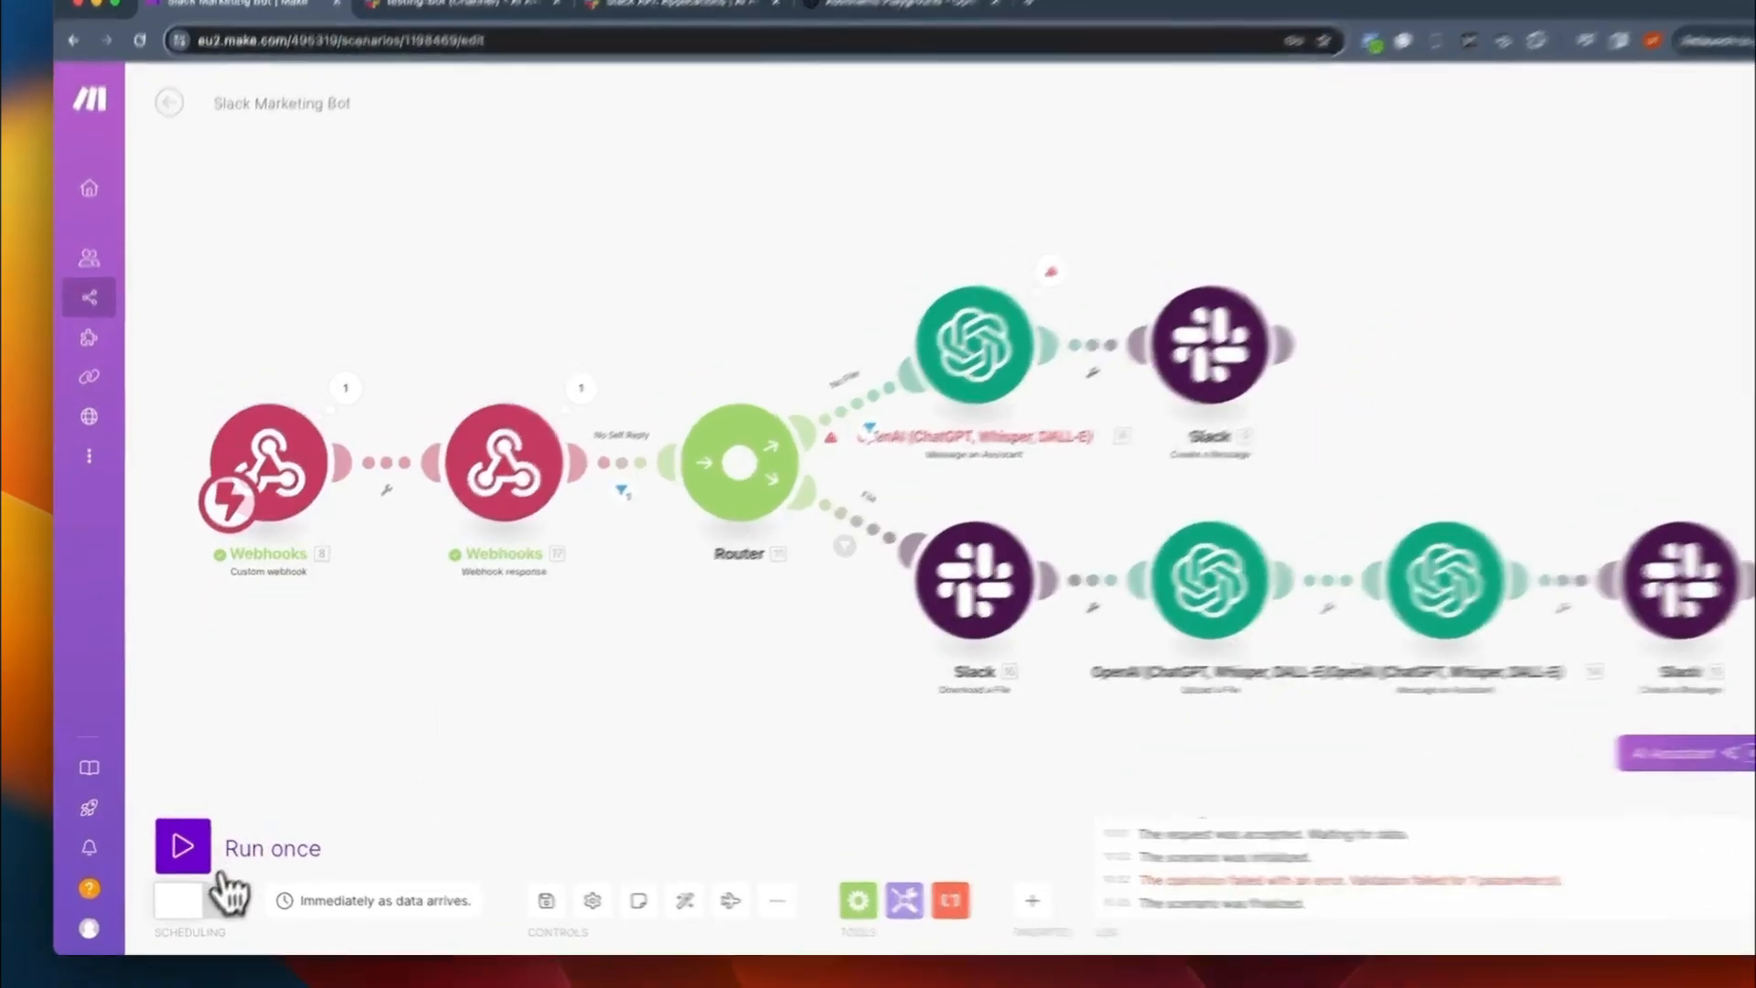
left_click(203, 894)
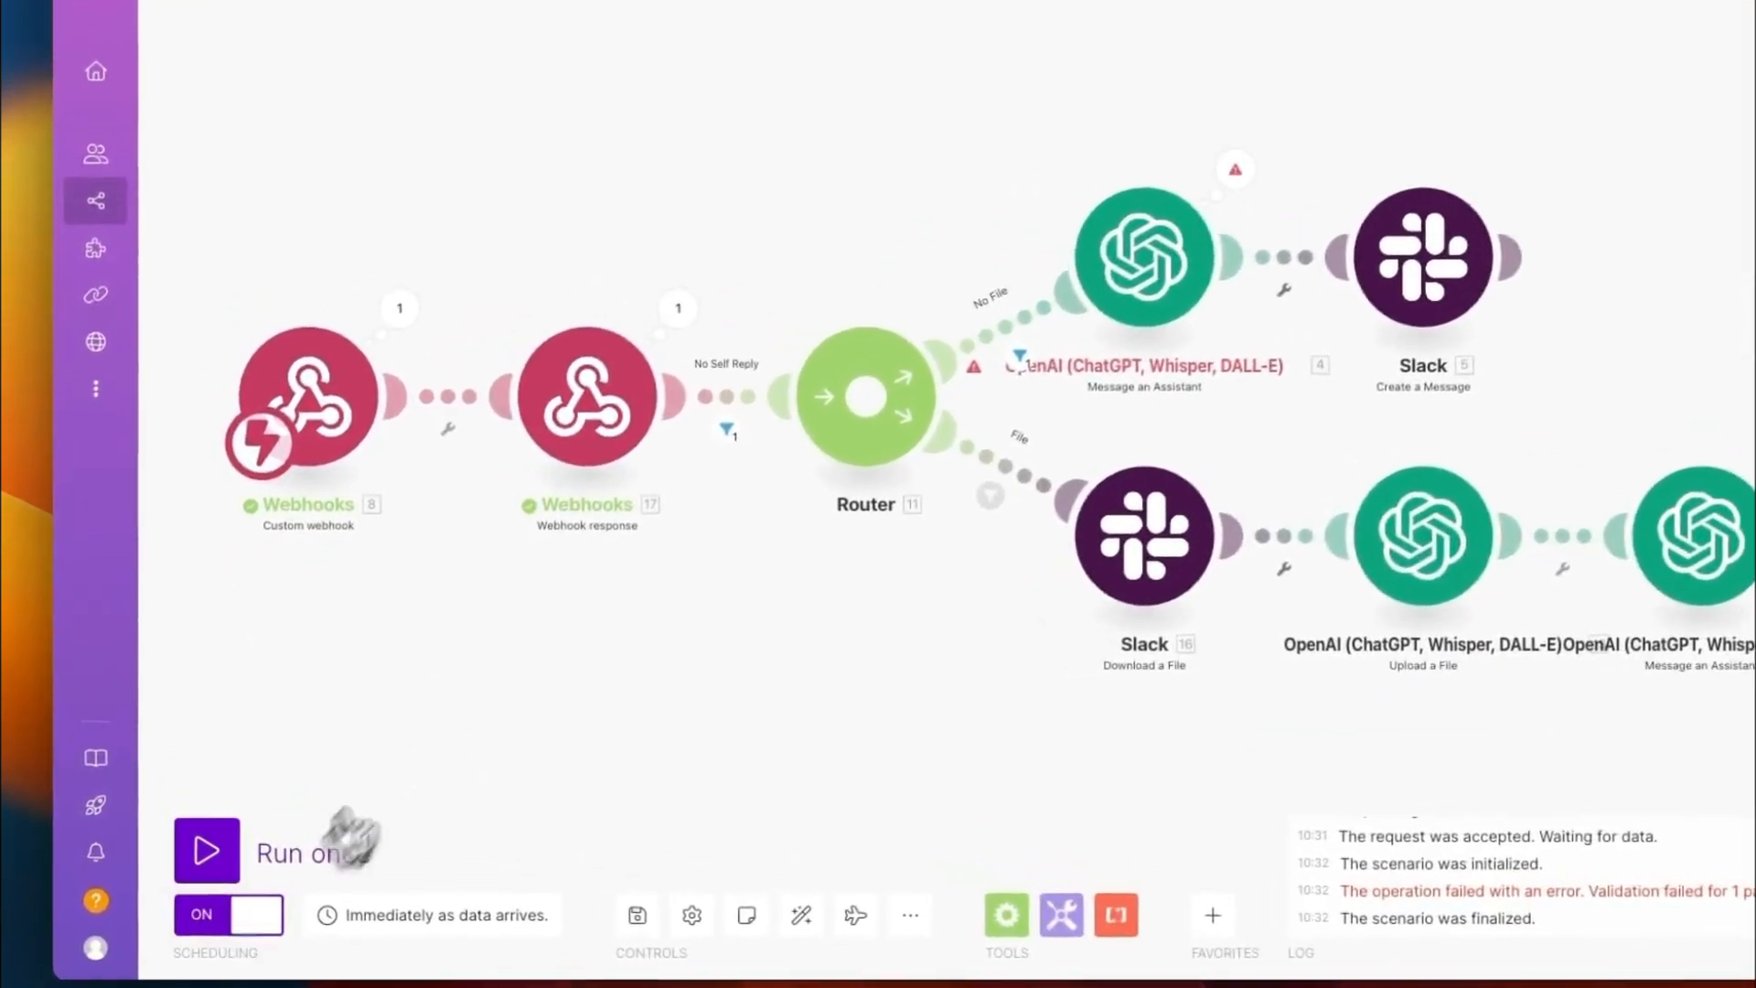
left_click(496, 46)
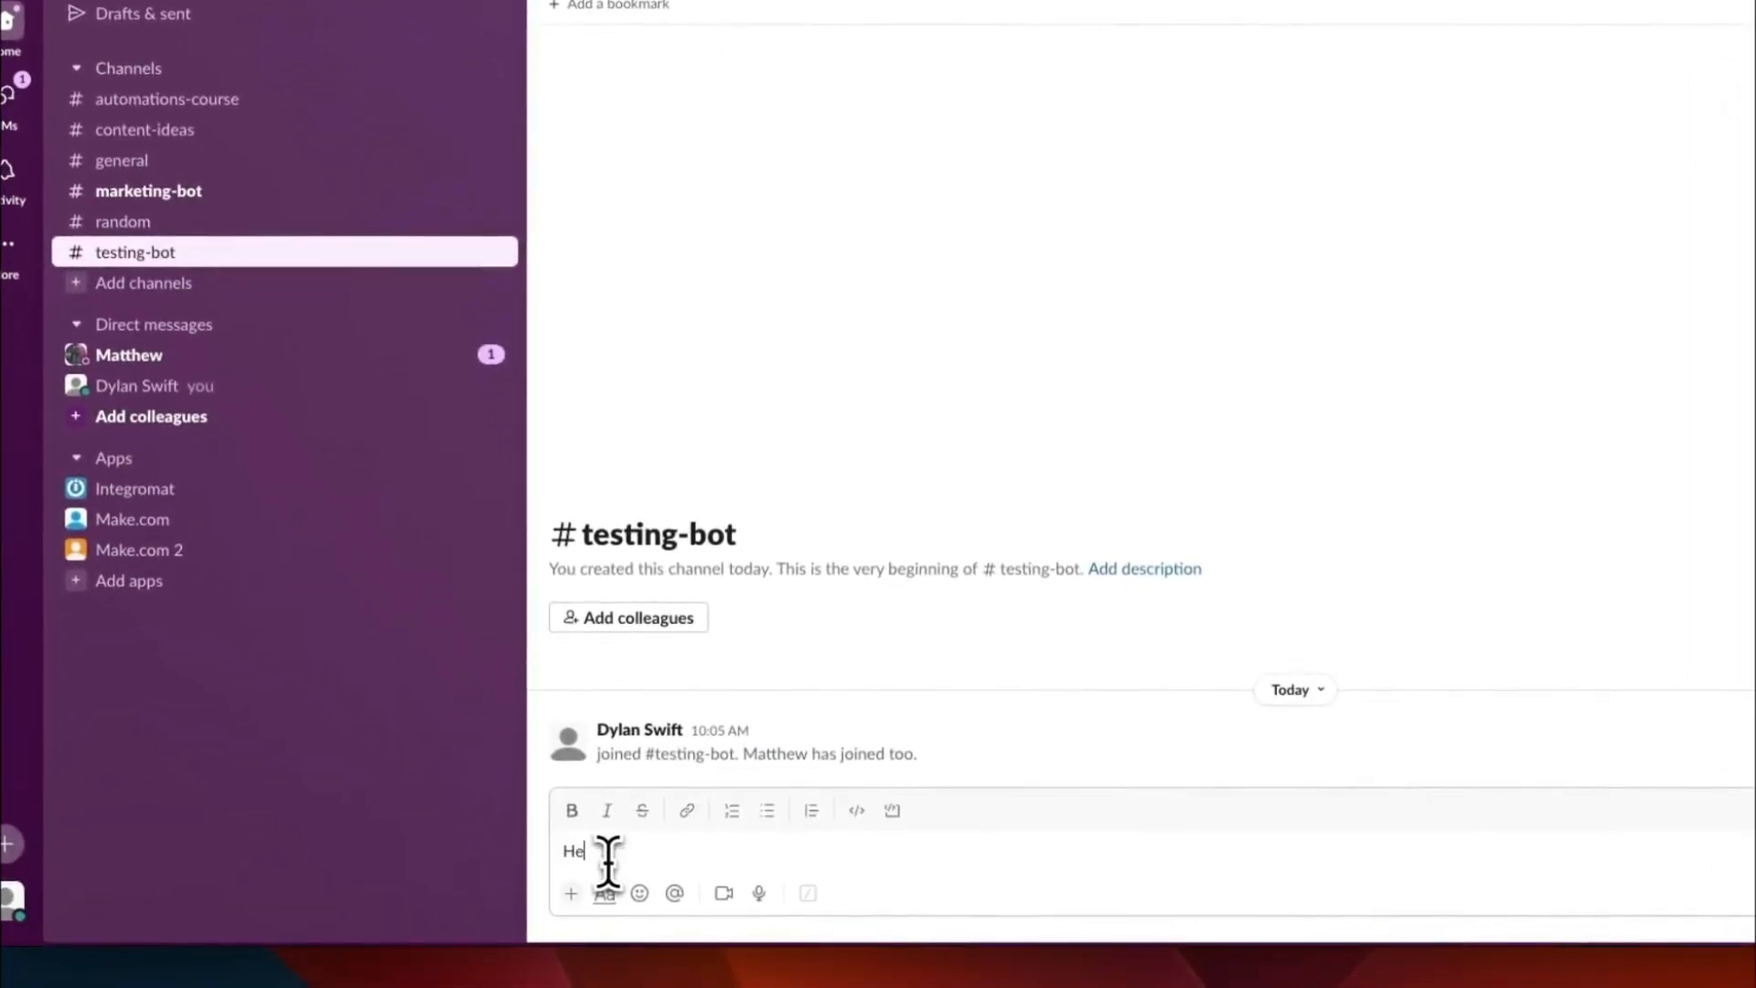
type("o, how are you")
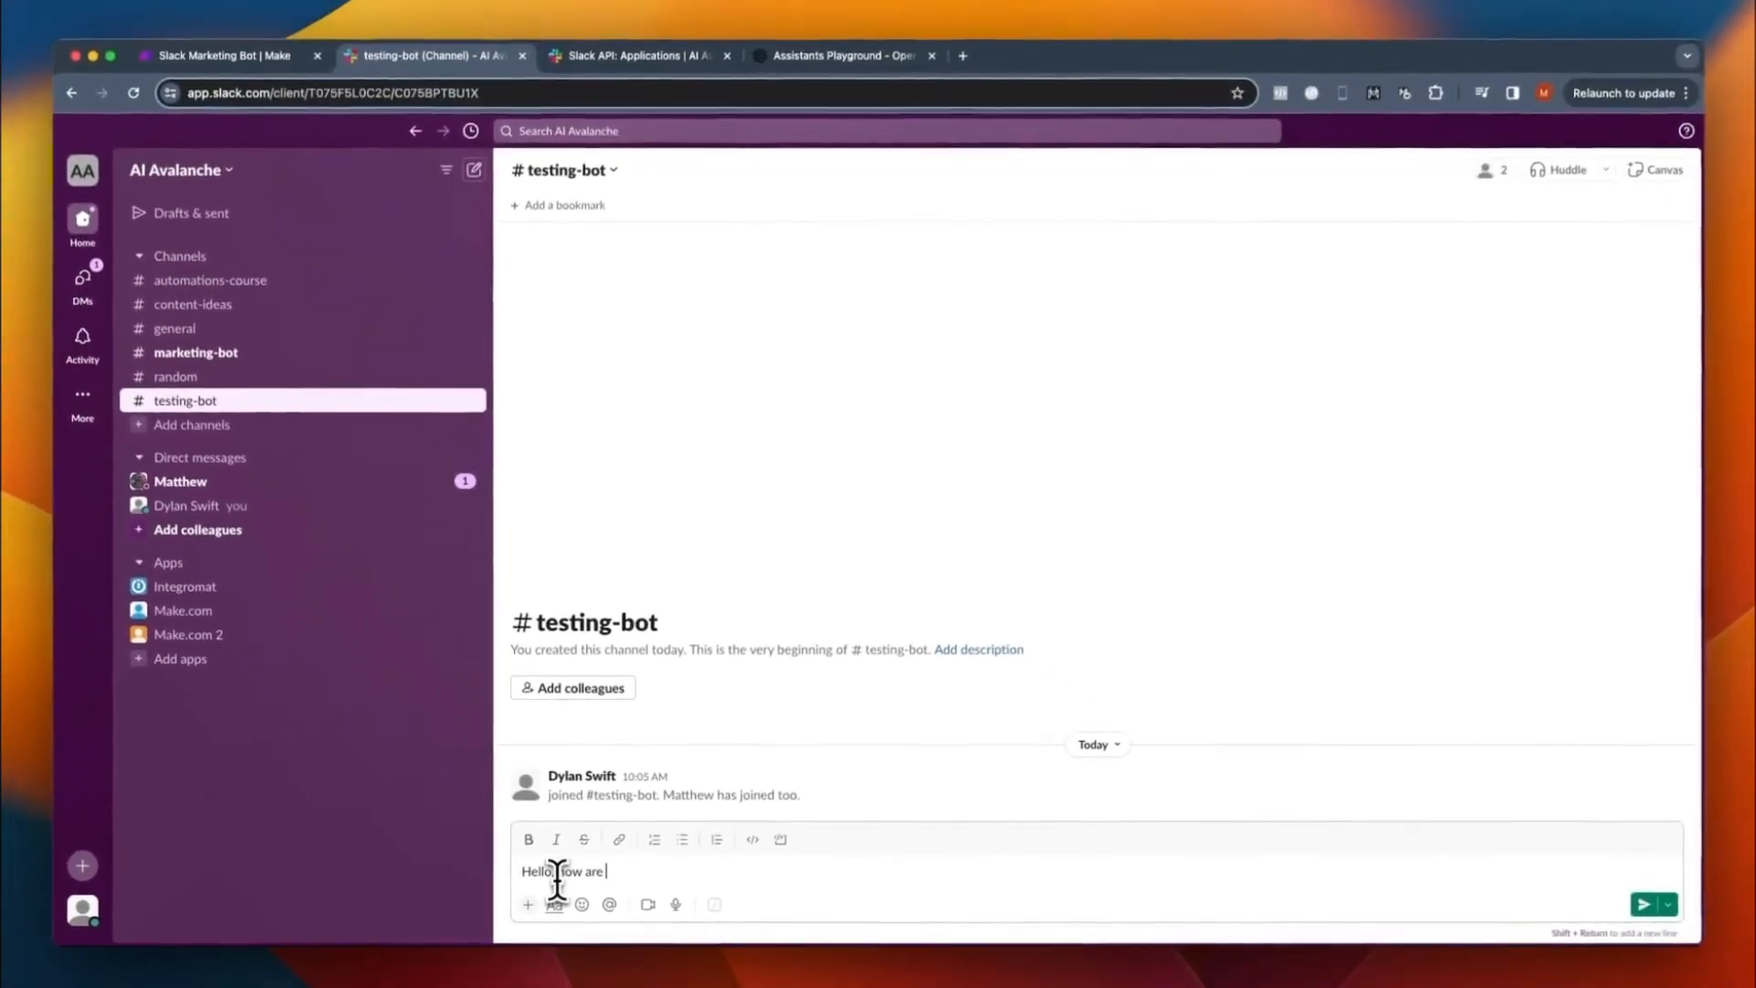
type("?")
key("Return")
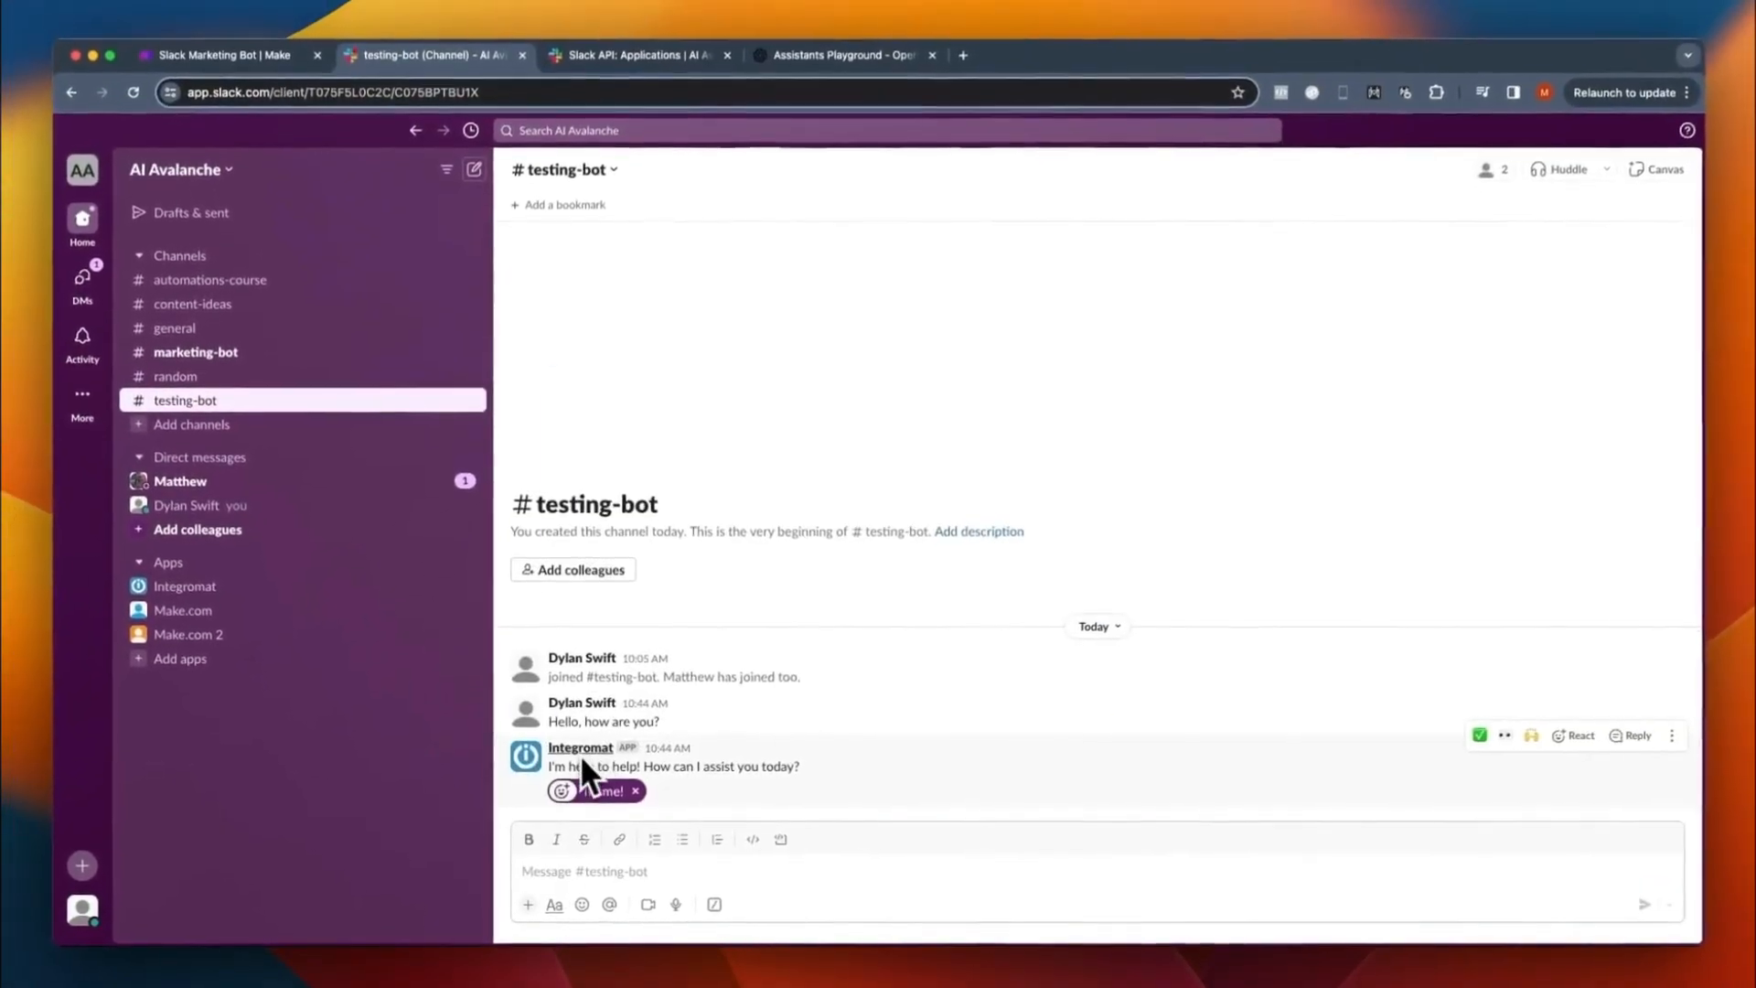
left_click(578, 750)
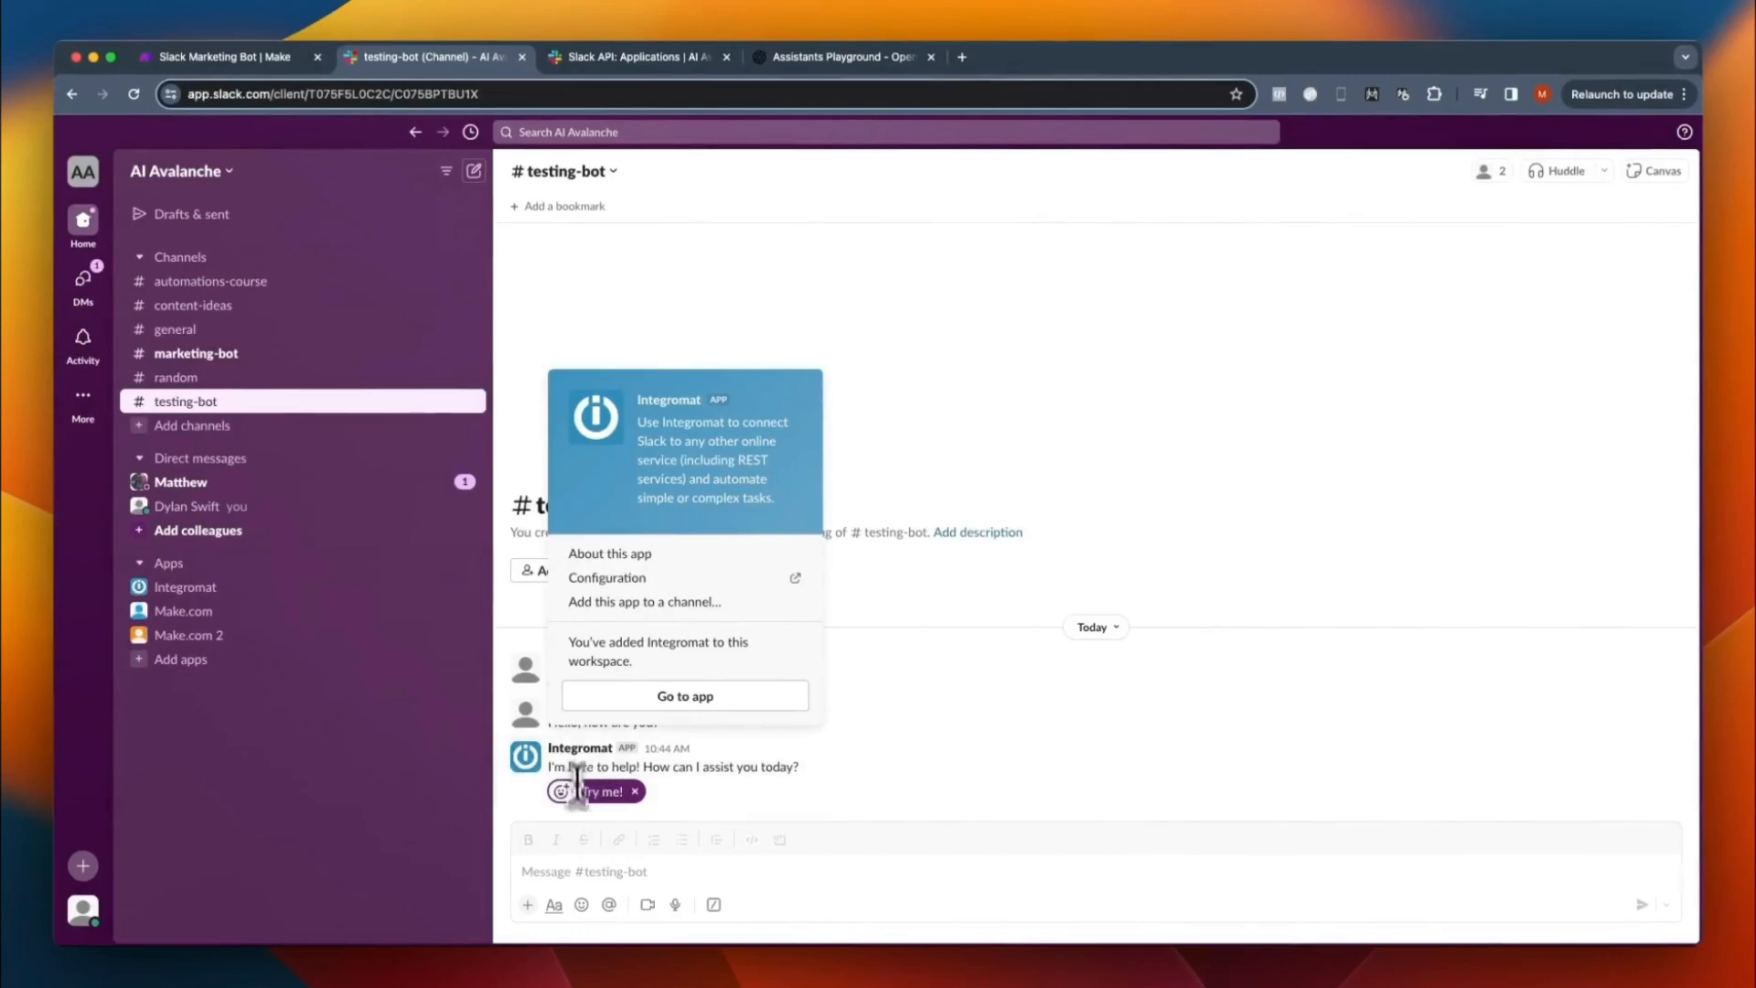
- Send the message "We need some help with facebook ads, can you help us?" in the testing-bot channel
left_click(575, 867)
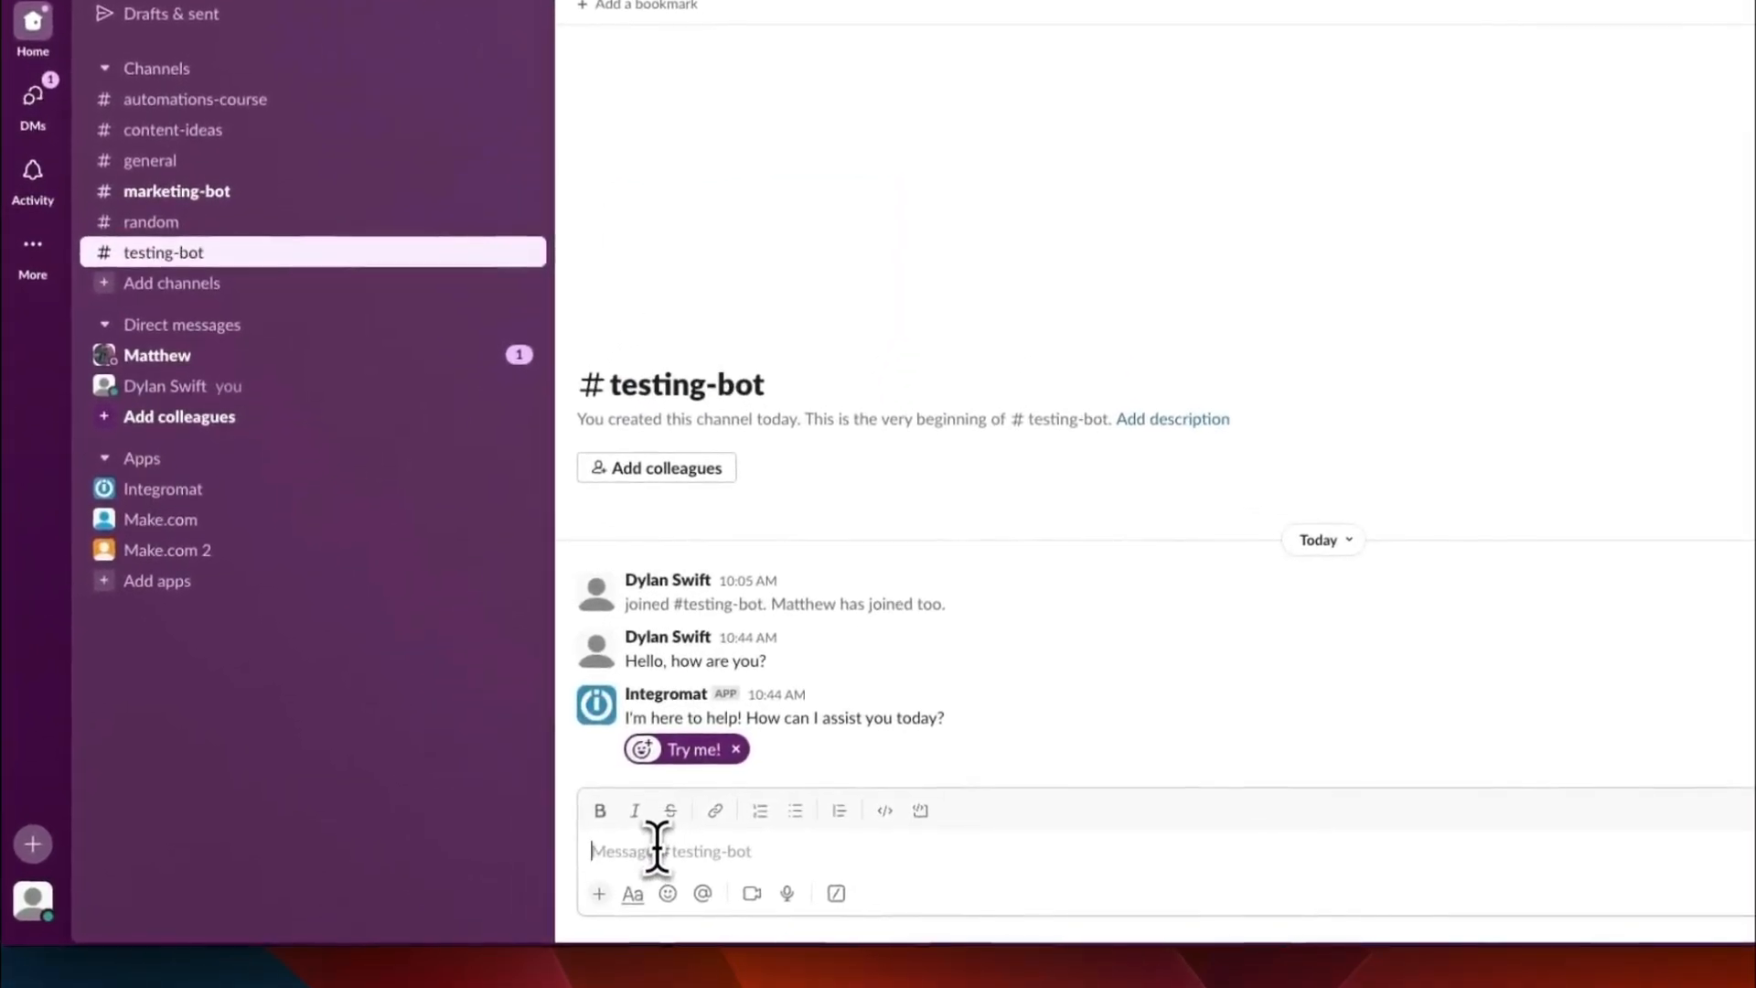
type("We need some help ")
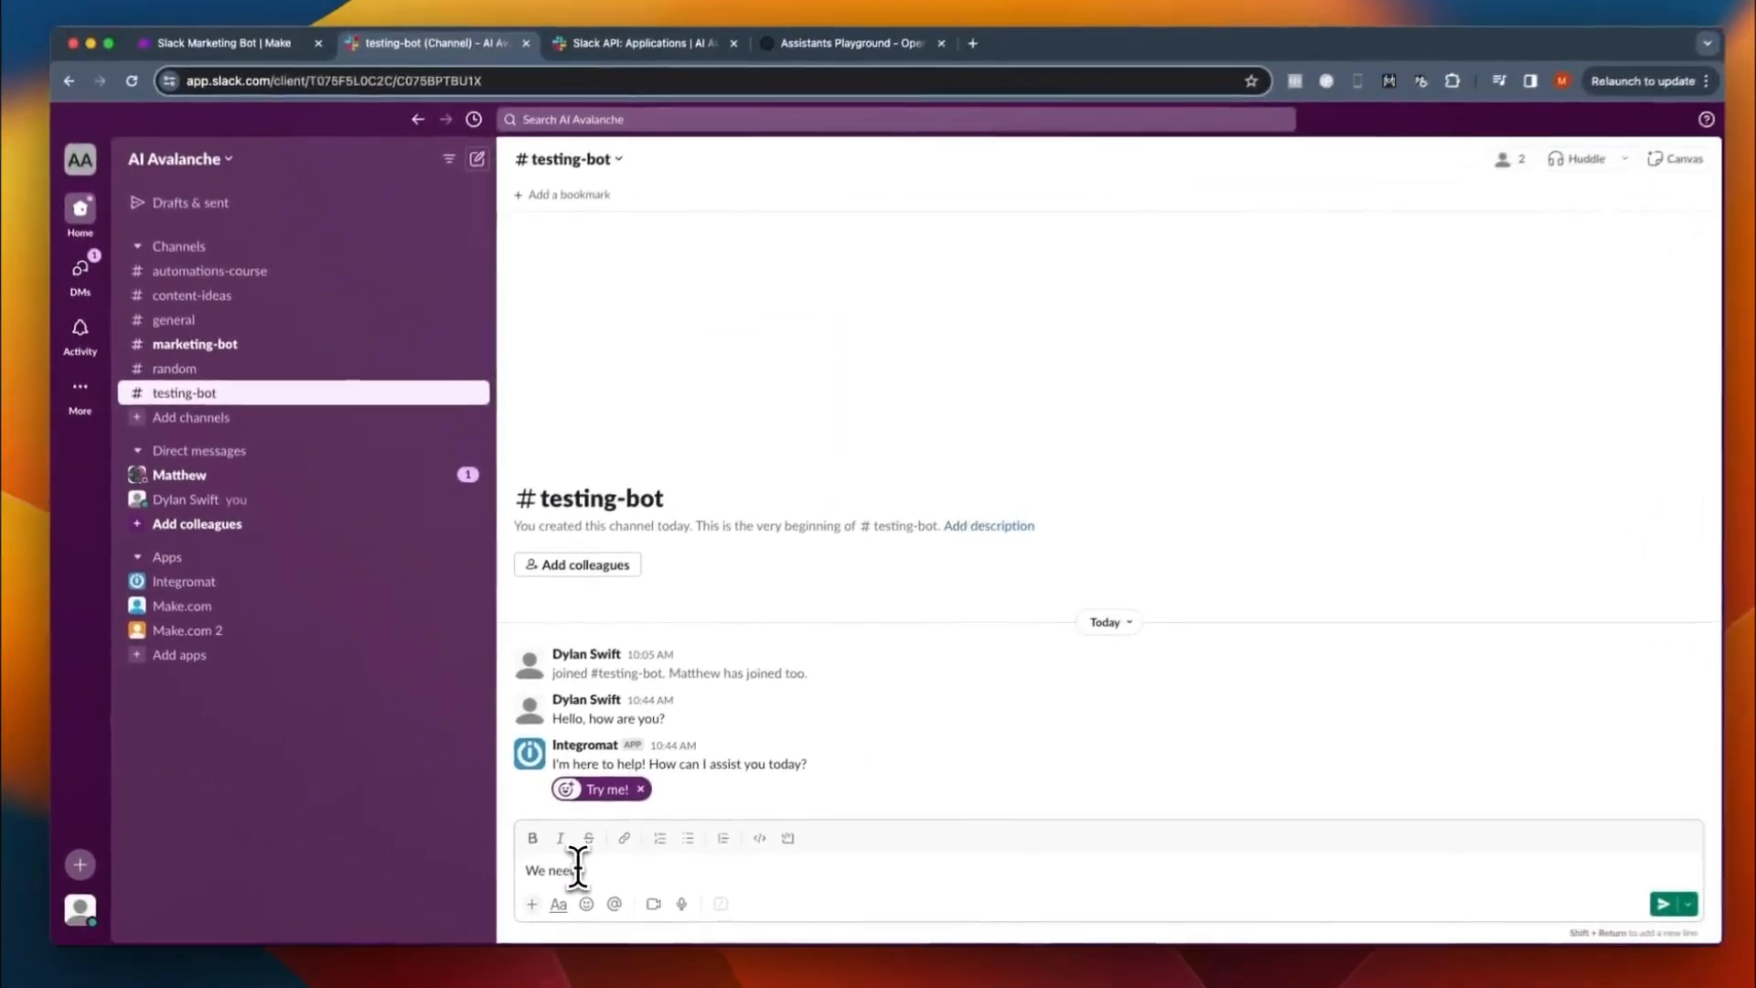
type("with facebook ads,")
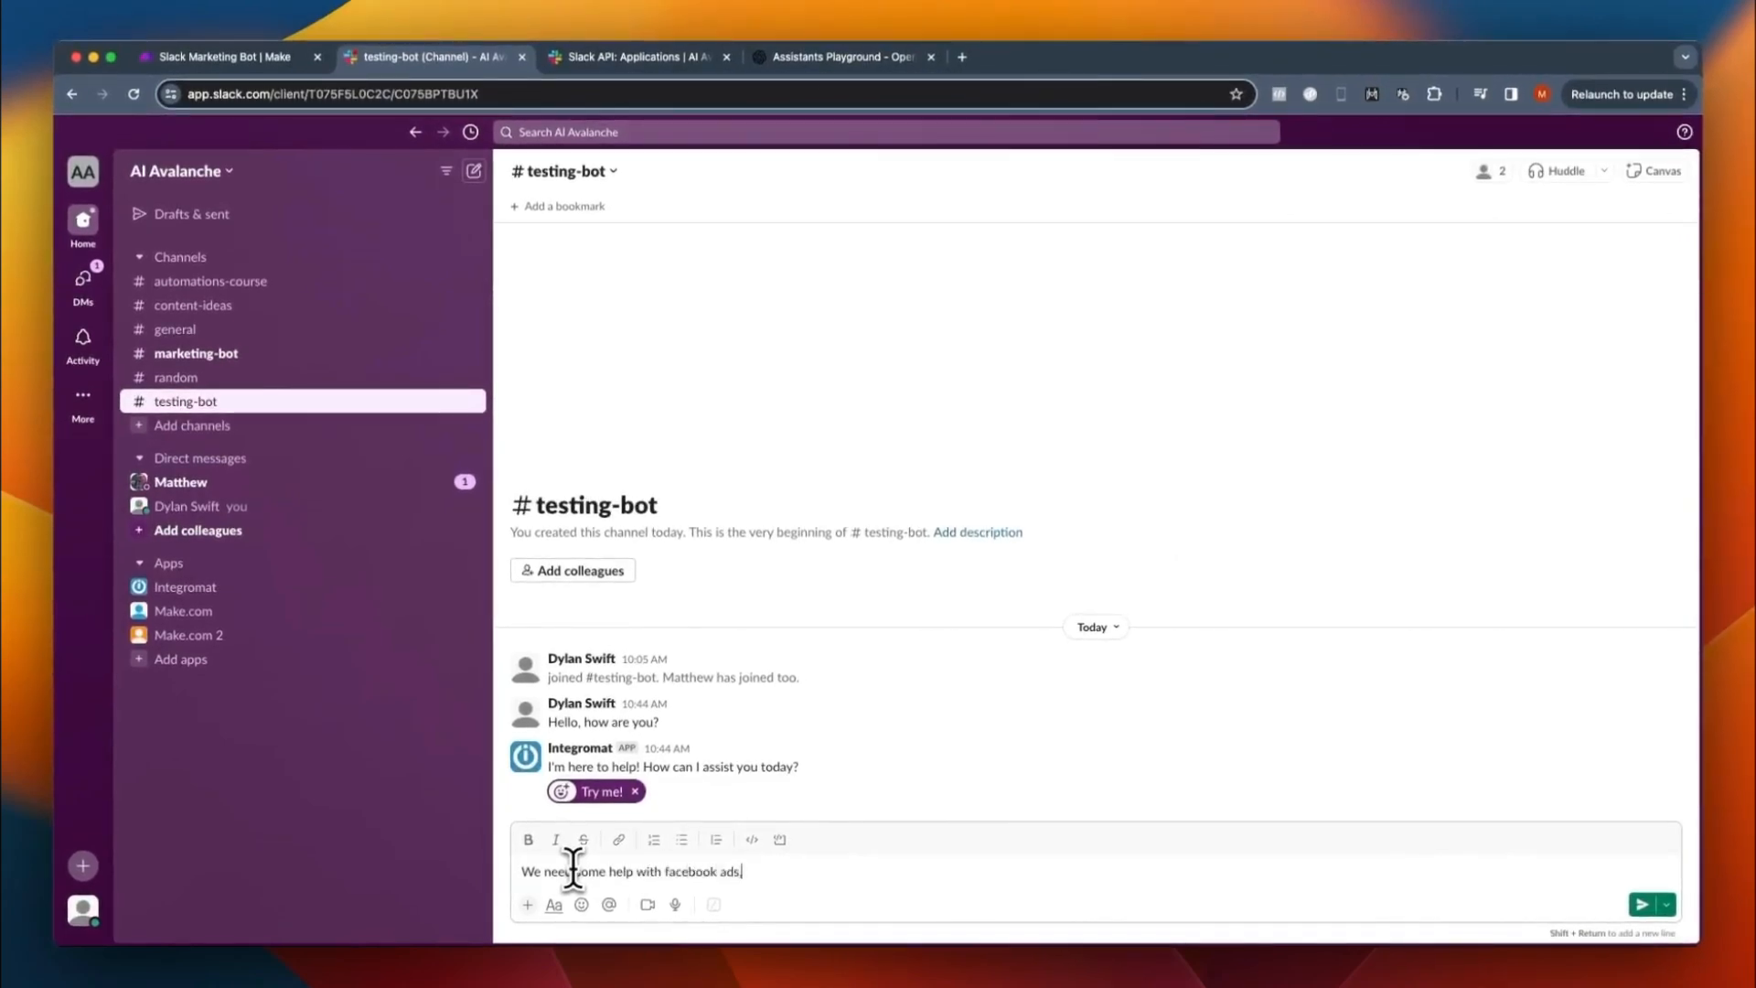
type(" can you help us?")
key("Return")
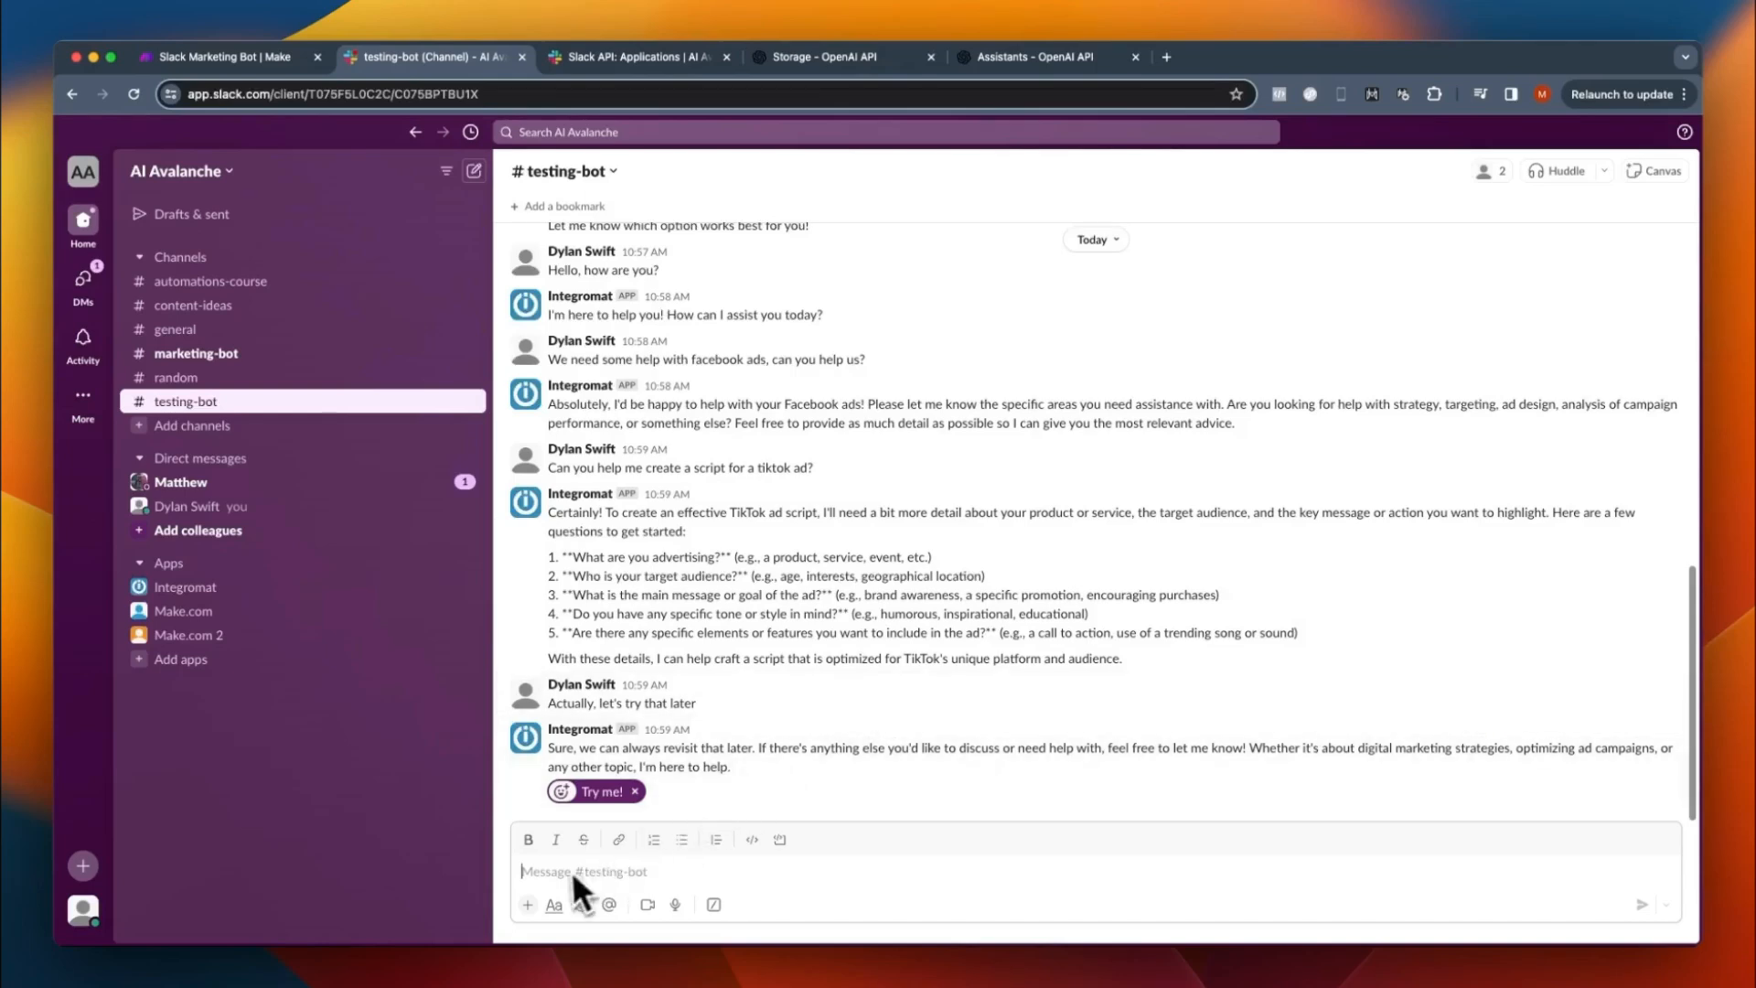
- Send "Can you tell me what this is about?" in testing-bot with 6 Four Seasons – Welcome Pack.pdf attached
type("Can you tell me what this is about?")
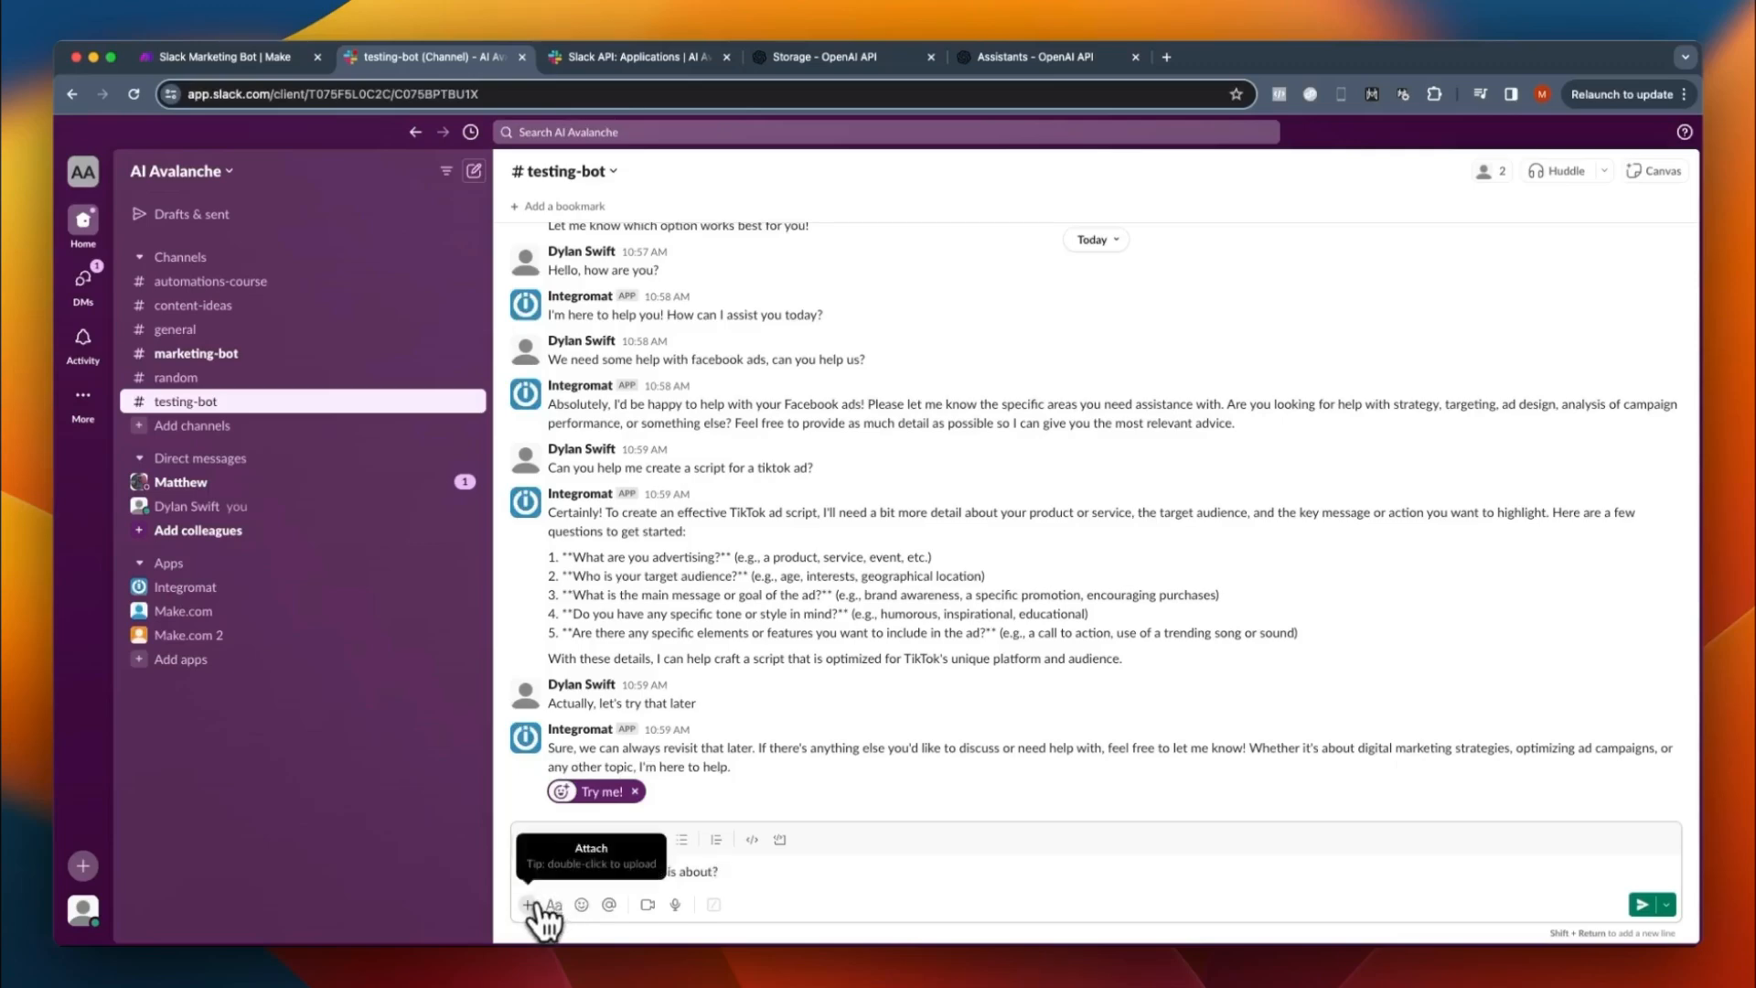
key("super+v")
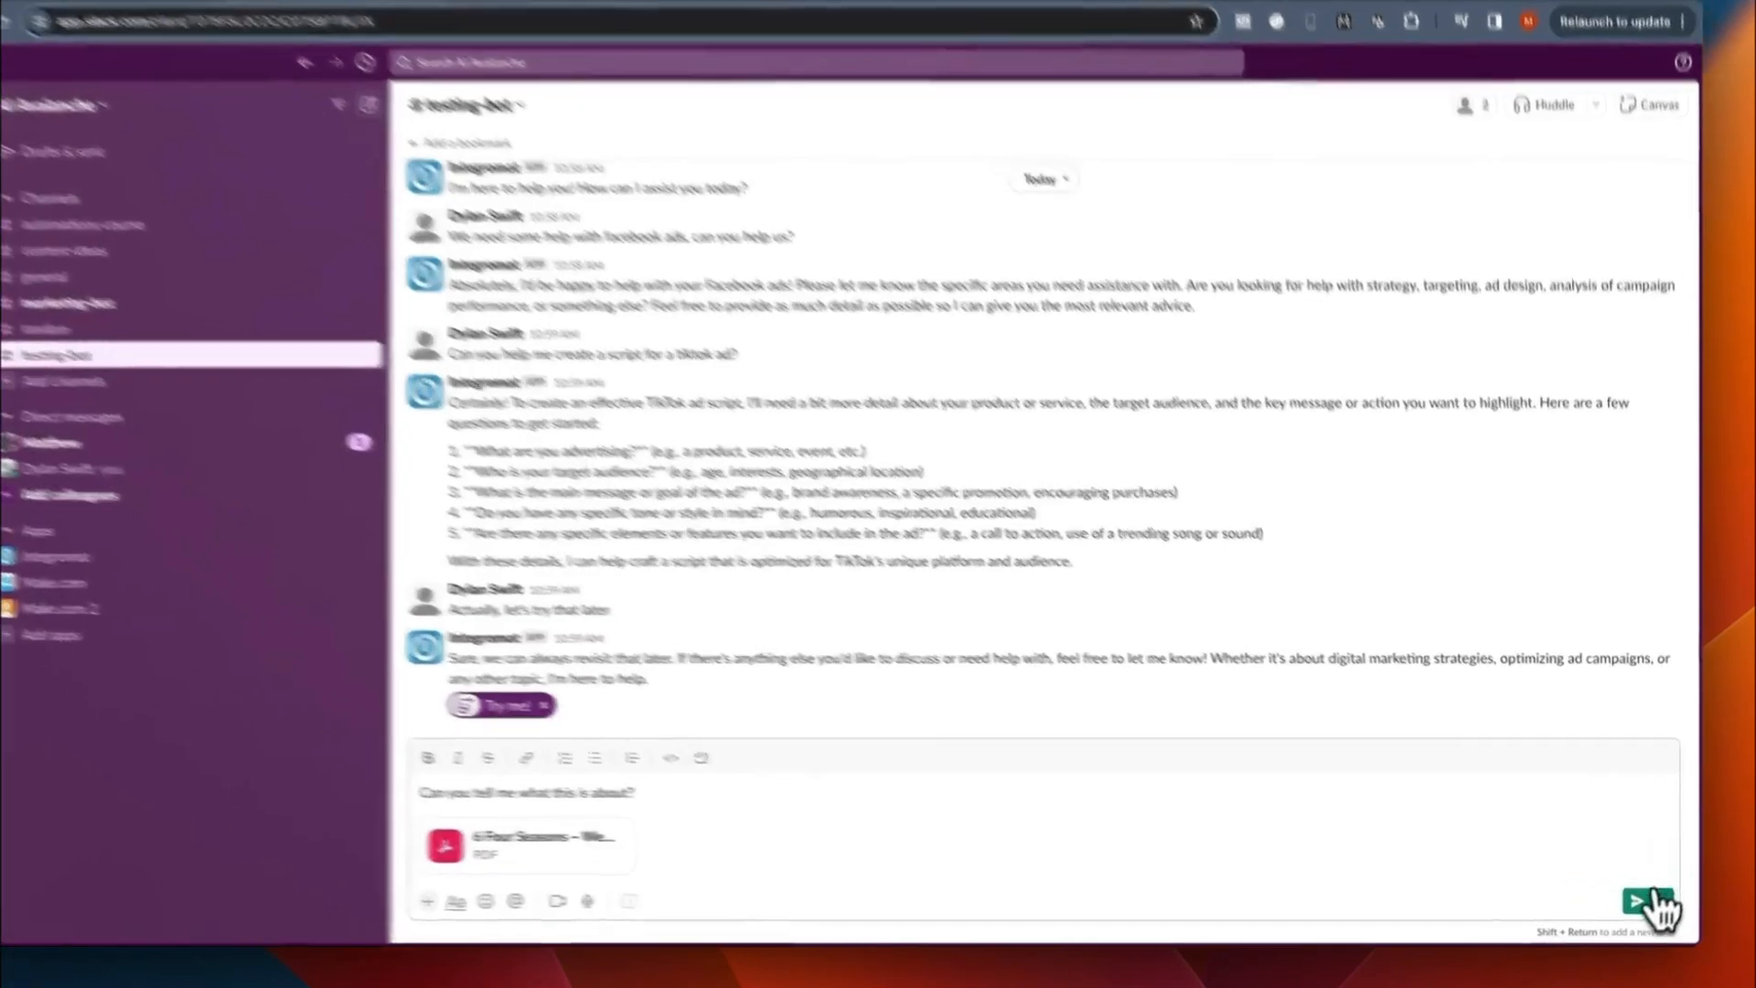
left_click(1641, 904)
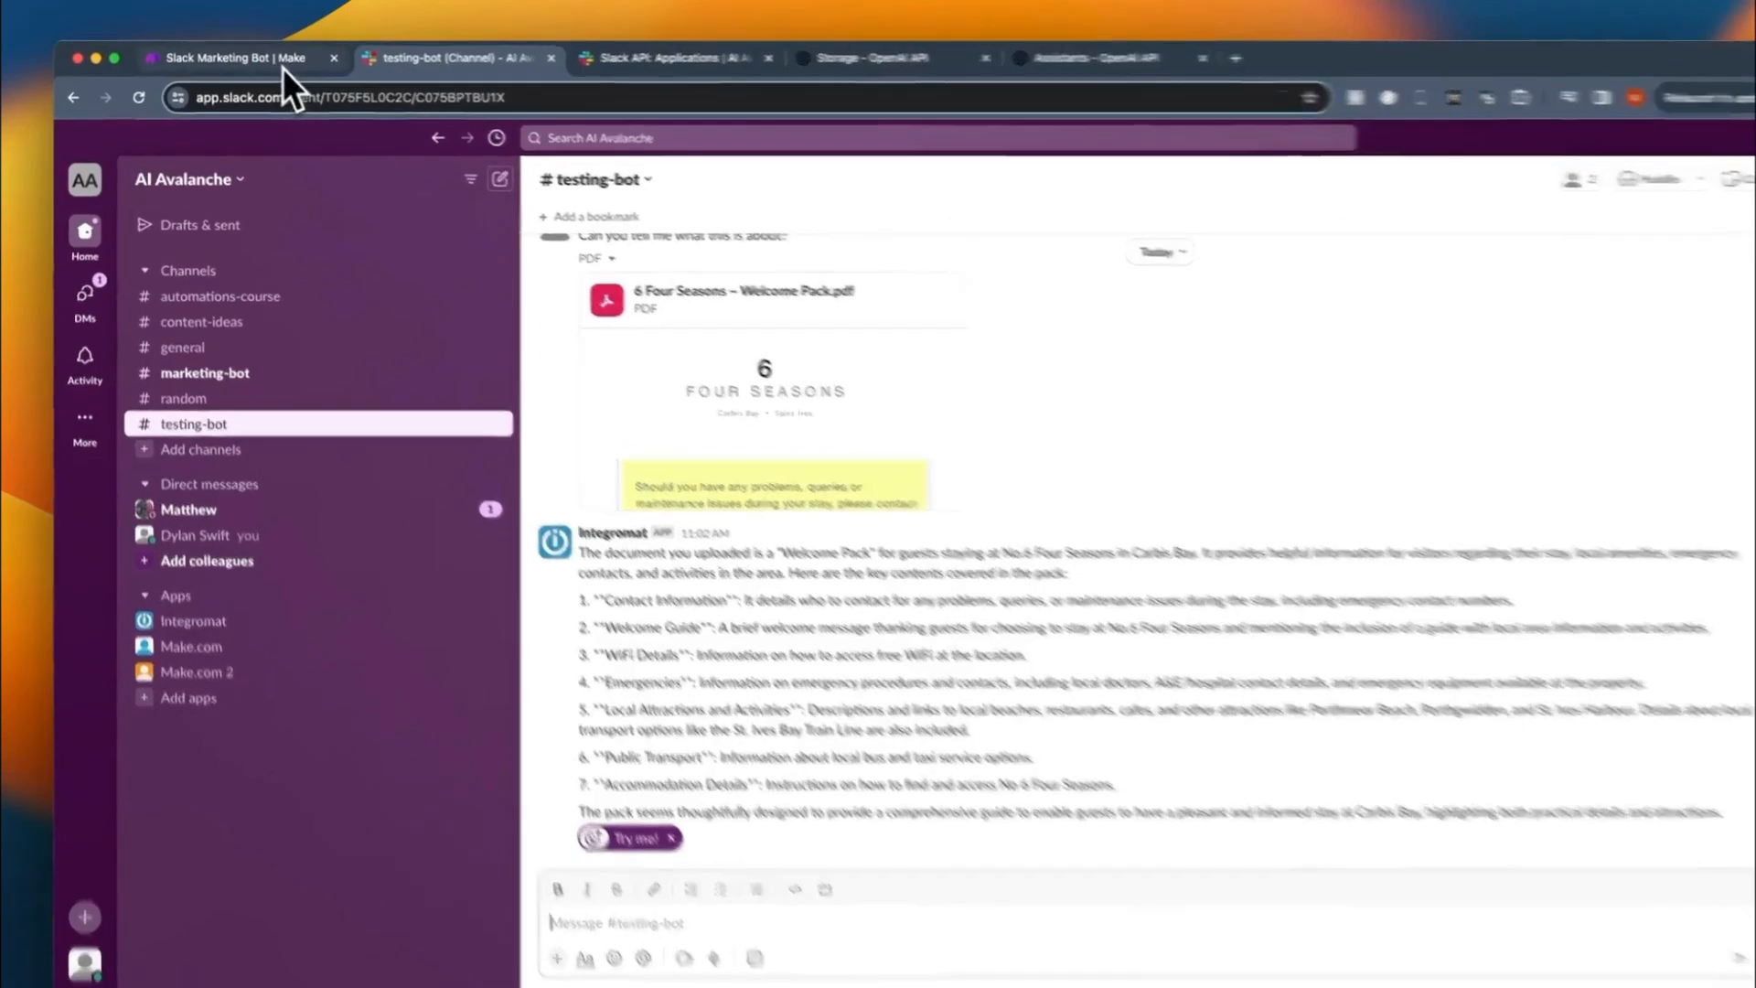
- Switch back to the Slack Marketing Bot scenario in Make
left_click(284, 64)
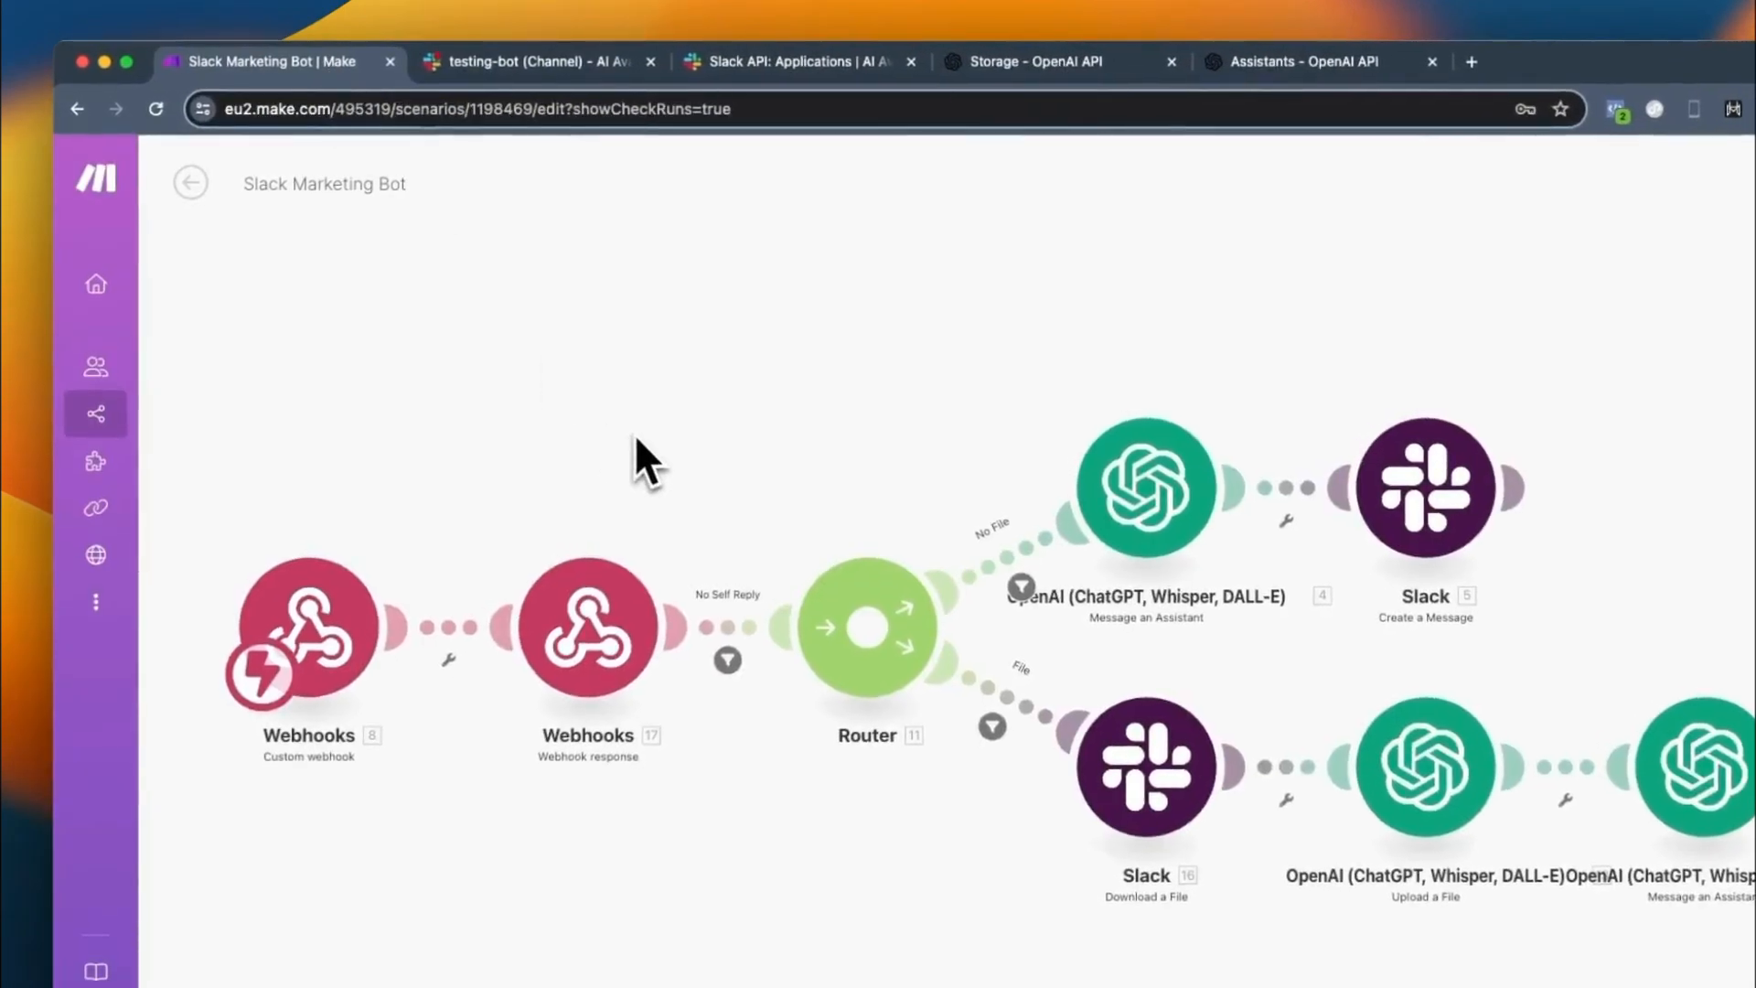